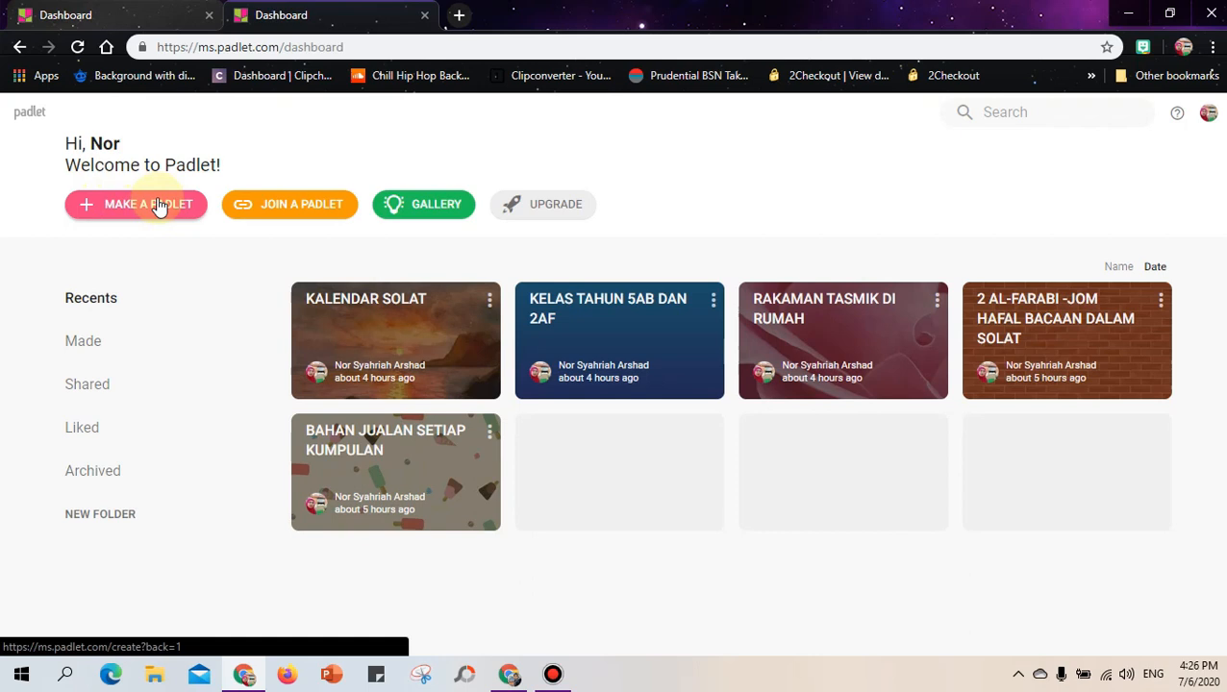
# Browse the example padlets in the Gallery and return to the dashboard
pyautogui.click(286, 208)
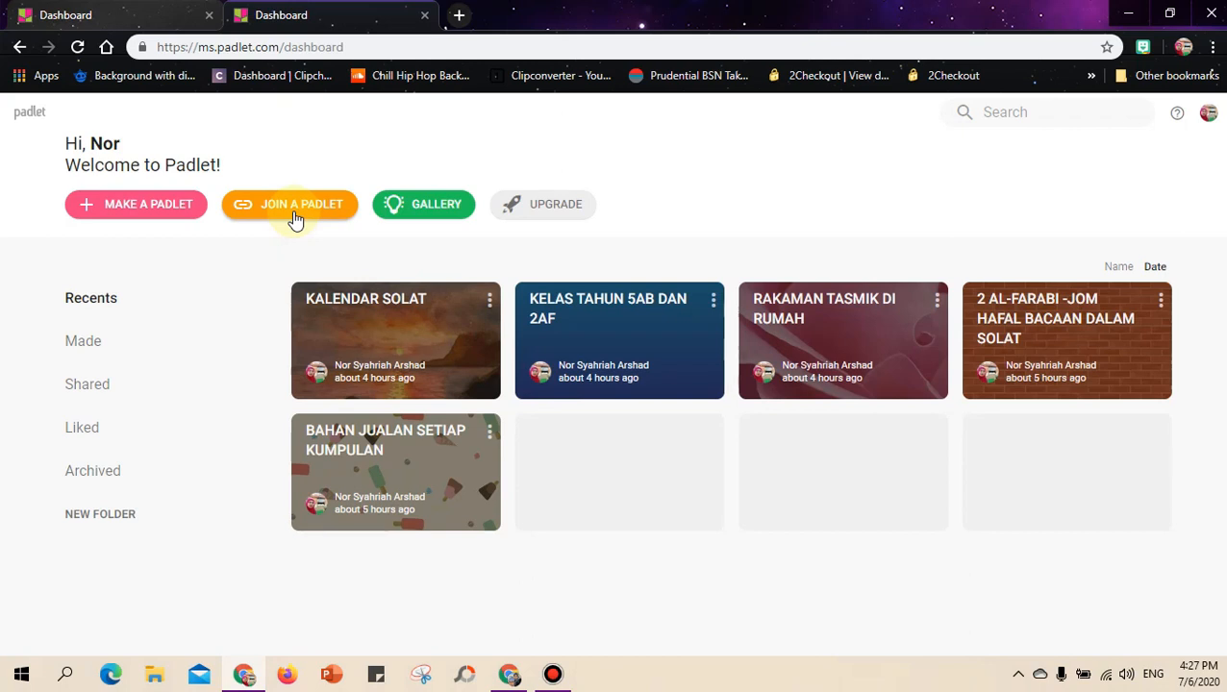
pyautogui.click(433, 207)
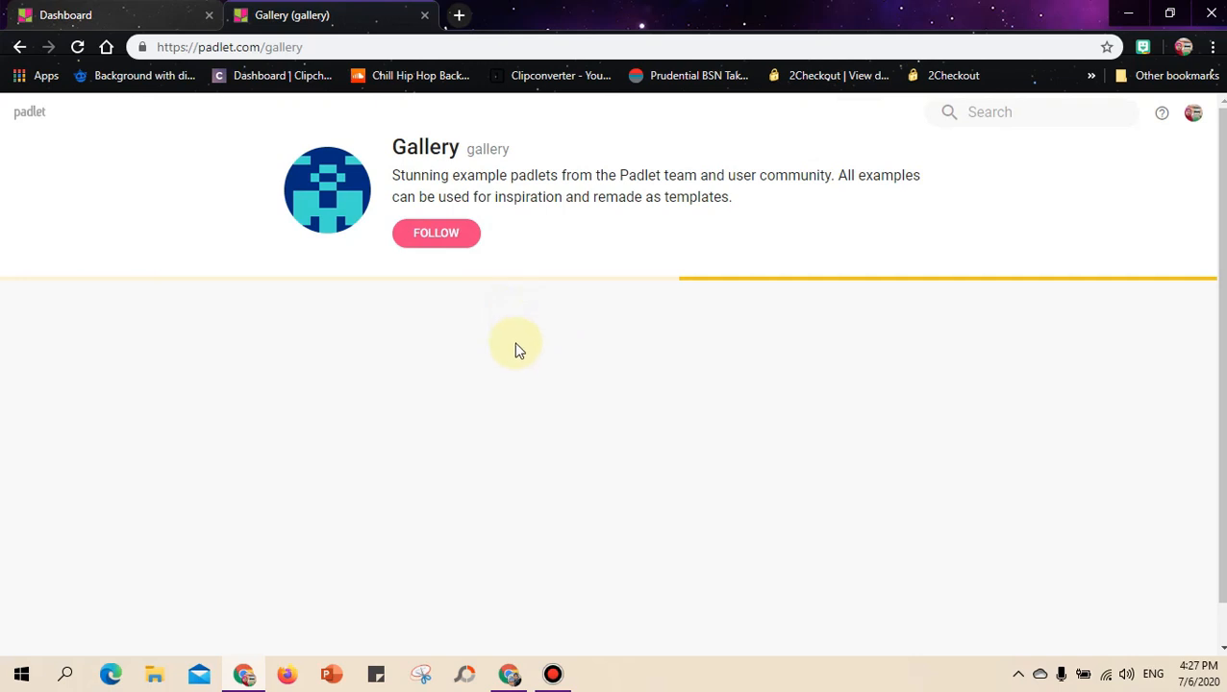
pyautogui.scroll(-3, 522, 424)
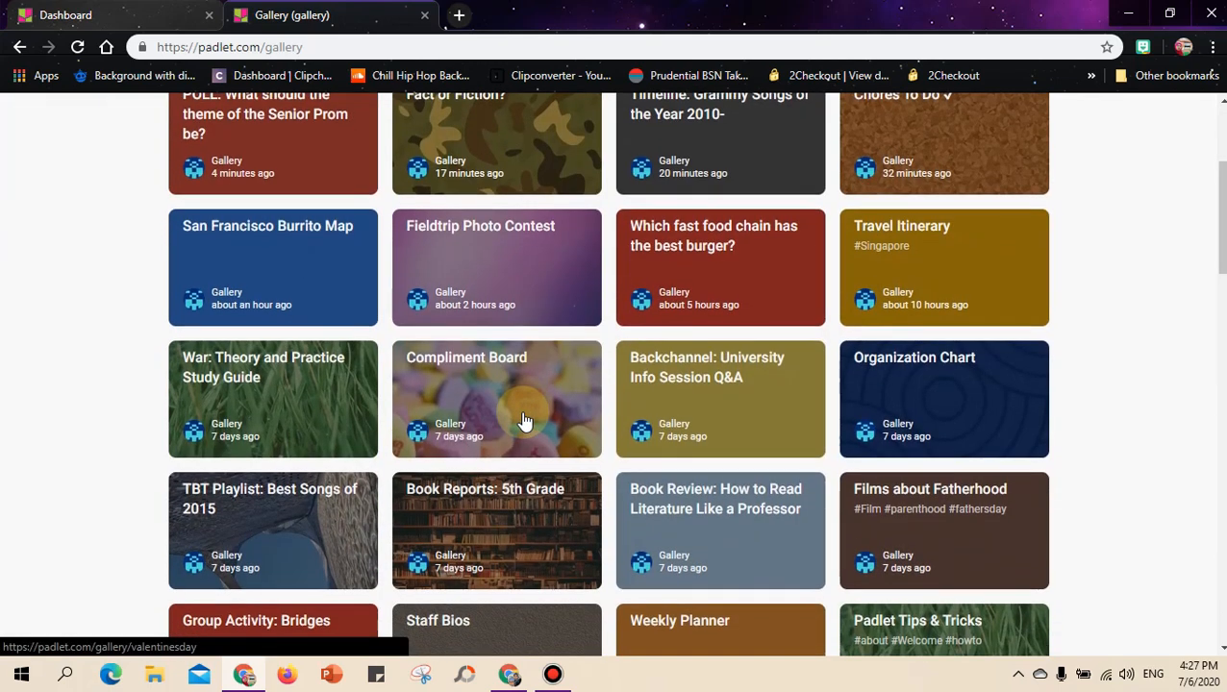
pyautogui.scroll(3, 524, 421)
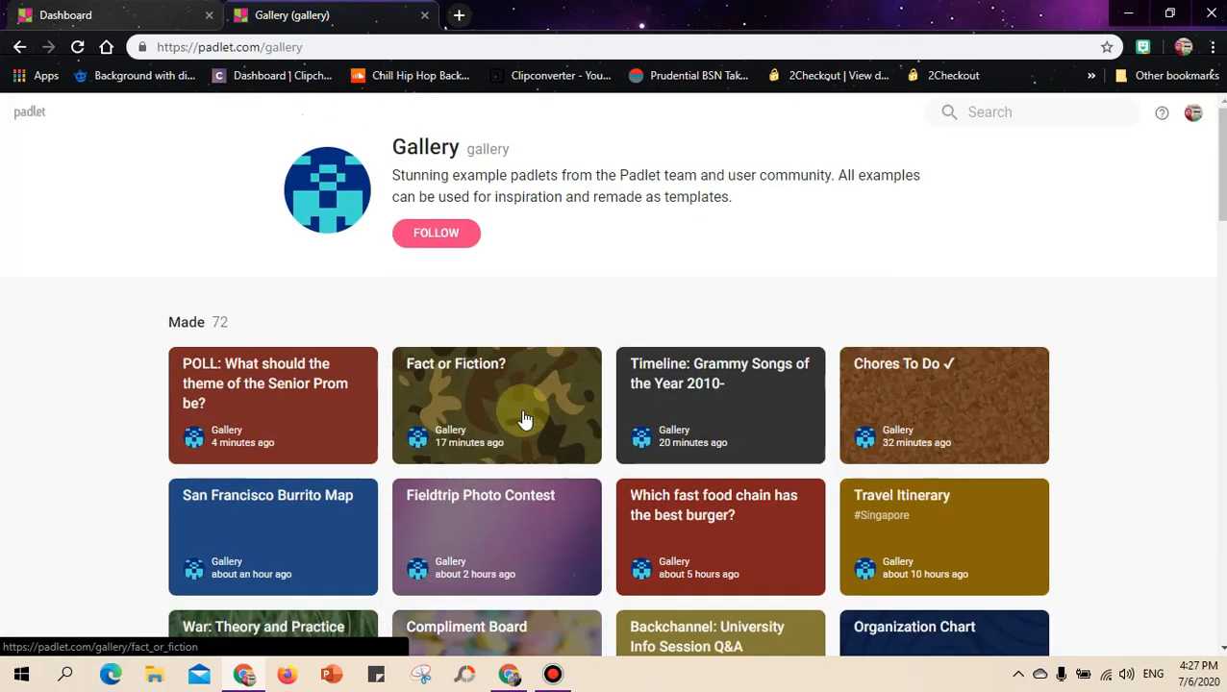
pyautogui.click(12, 108)
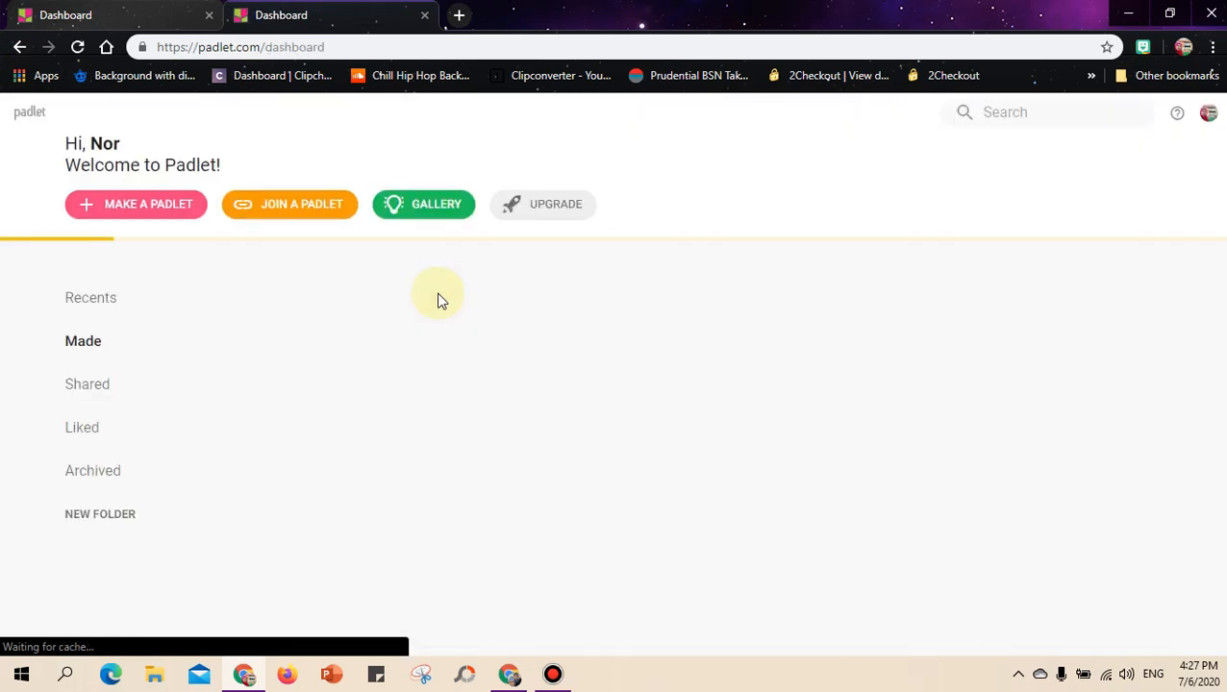
# Review the Upgrade to Pro page and its plan choices, and go back to the dashboard
pyautogui.click(575, 211)
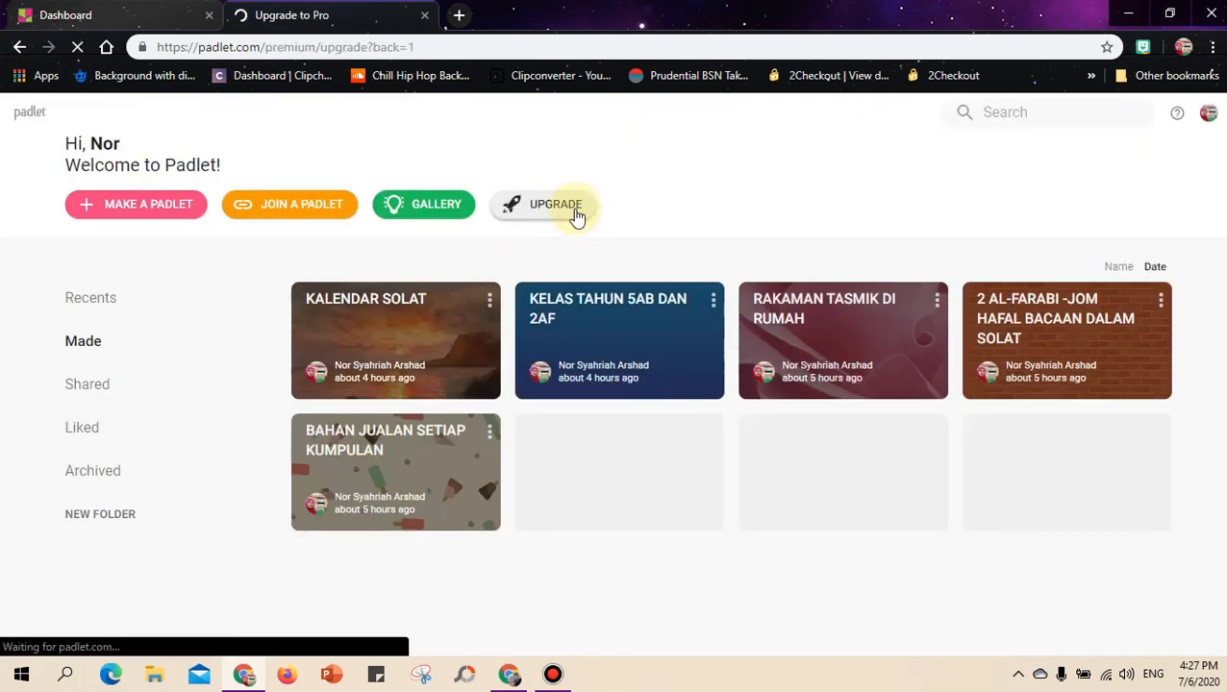
pyautogui.scroll(-1, 542, 459)
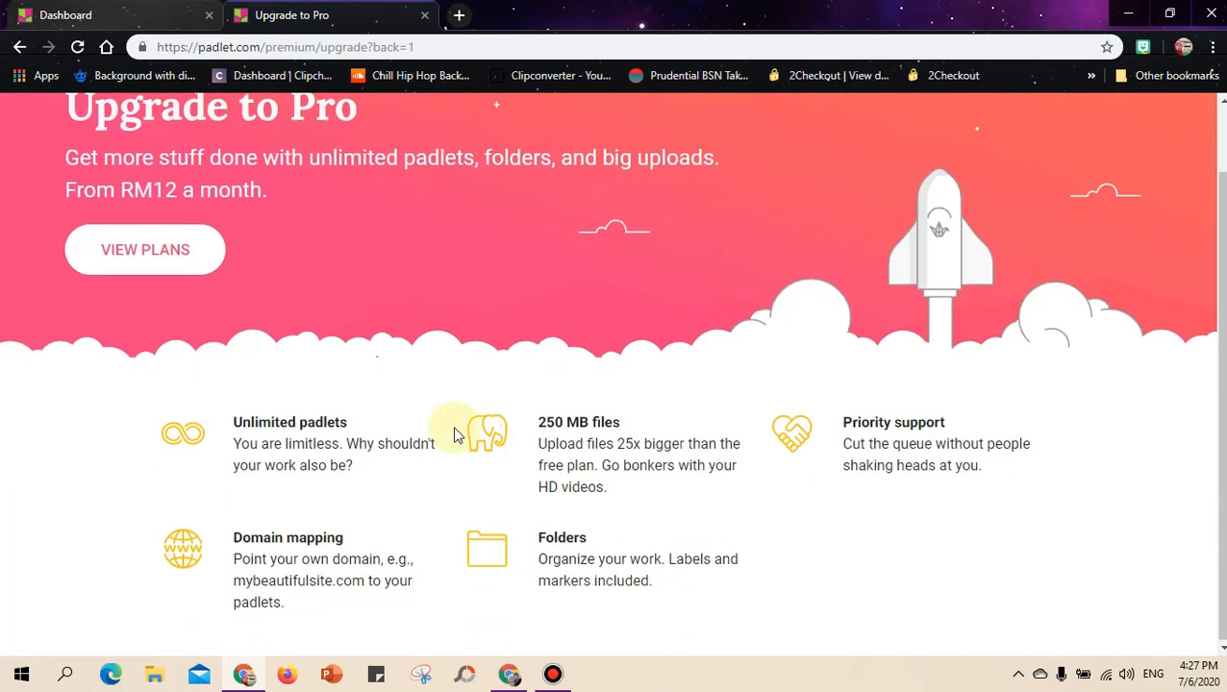
pyautogui.click(137, 260)
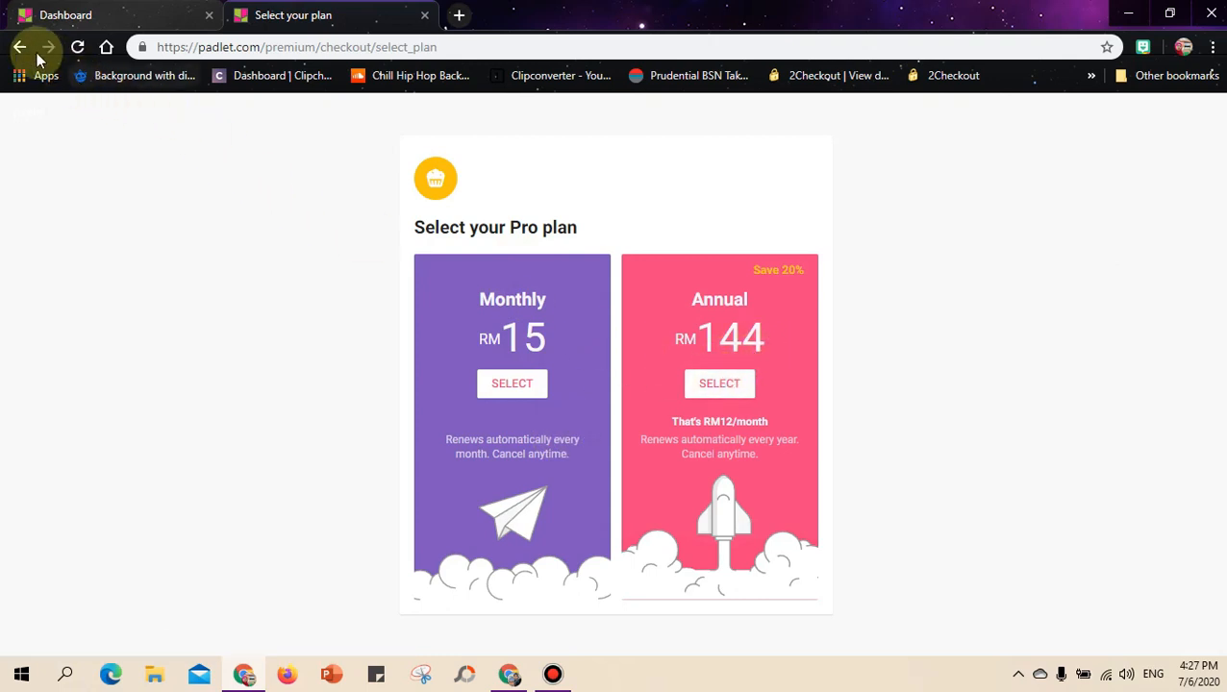
pyautogui.click(48, 19)
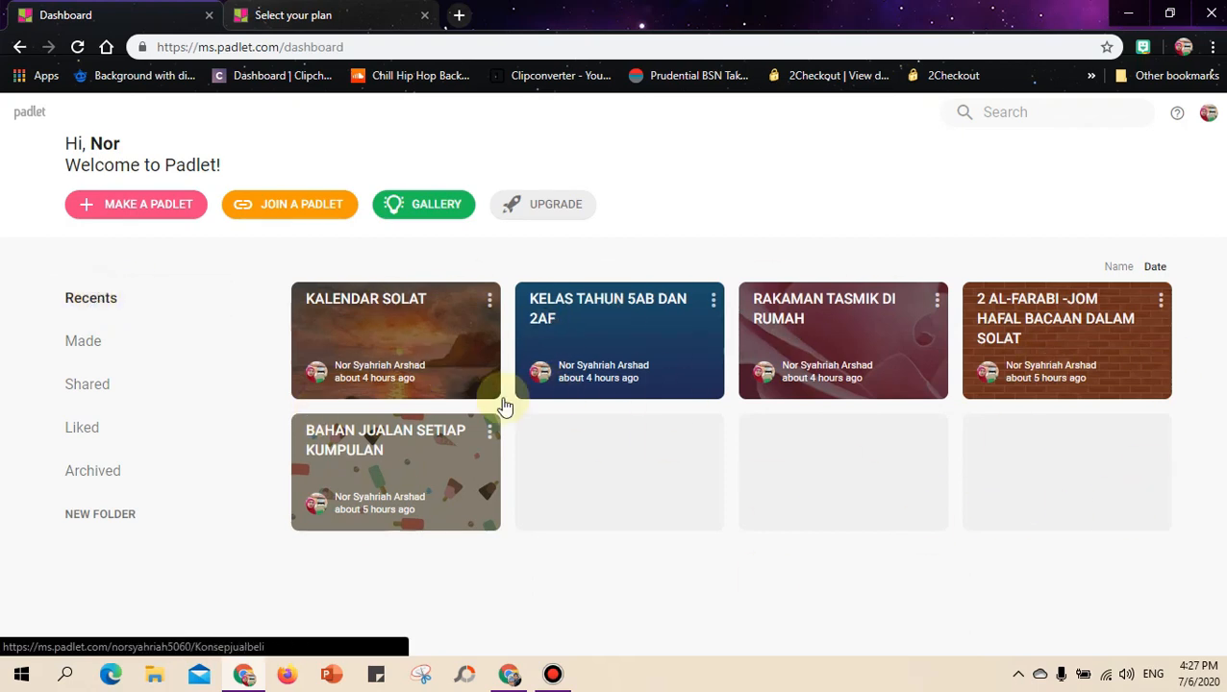
# Look through the Made, Shared, Liked and Archived padlet collections on the dashboard
pyautogui.click(101, 346)
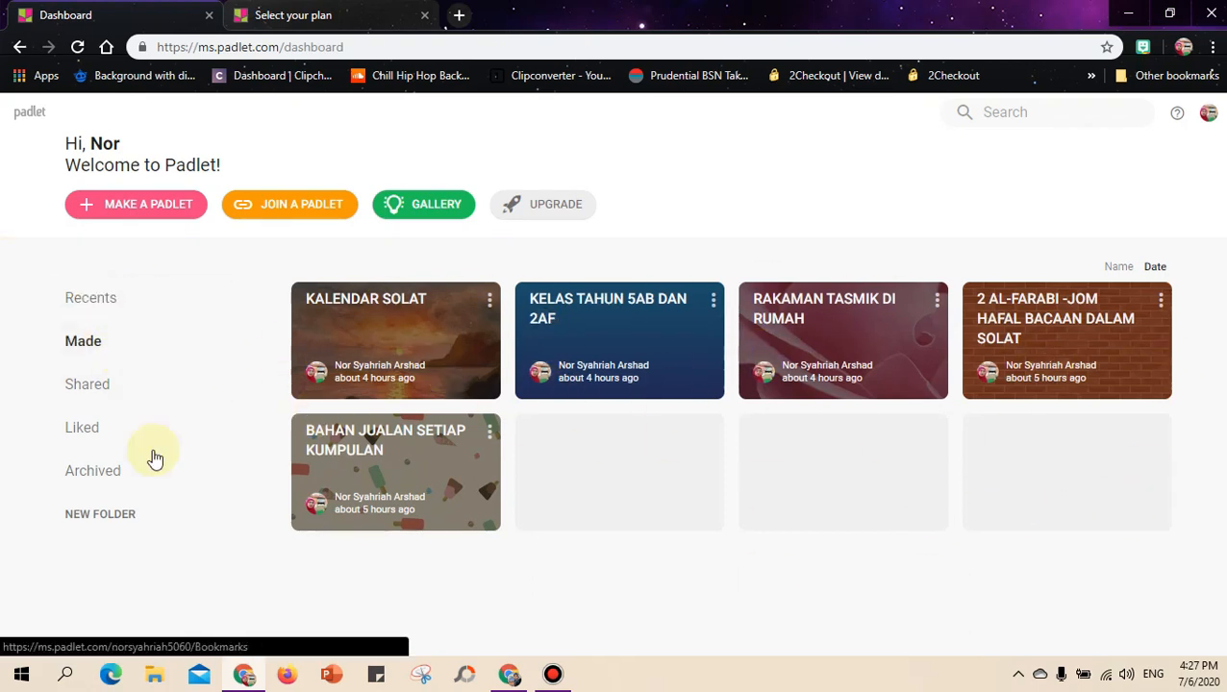
pyautogui.click(100, 400)
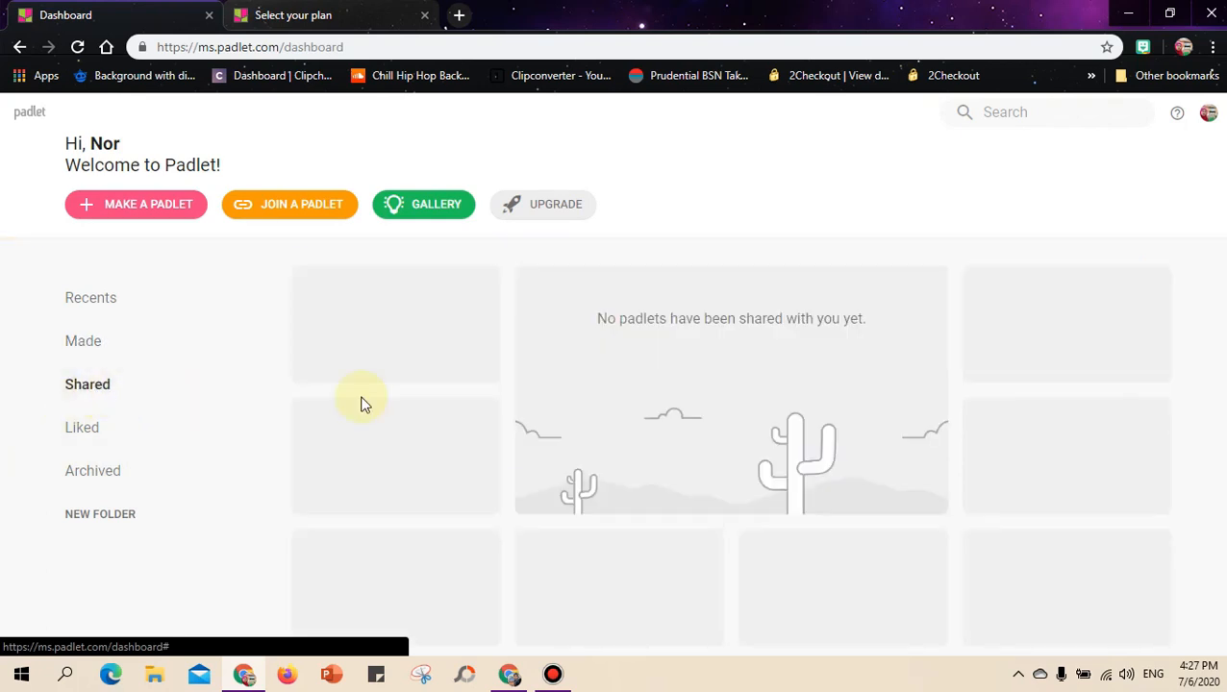
pyautogui.click(100, 435)
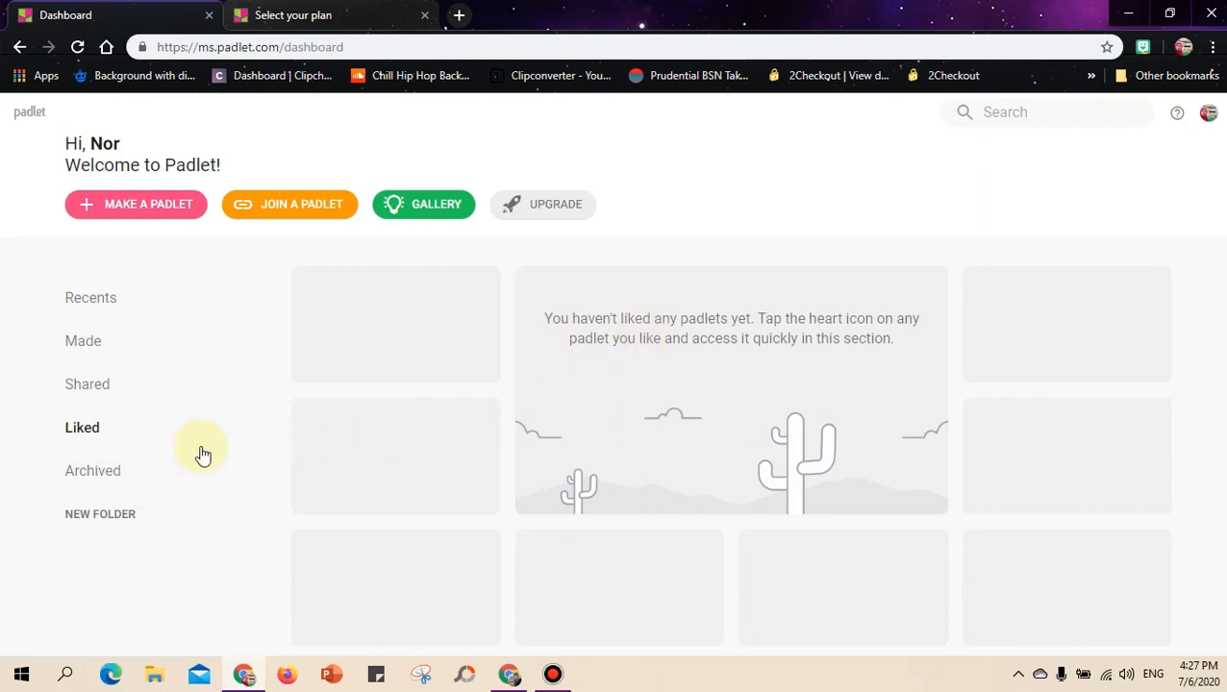
pyautogui.click(127, 475)
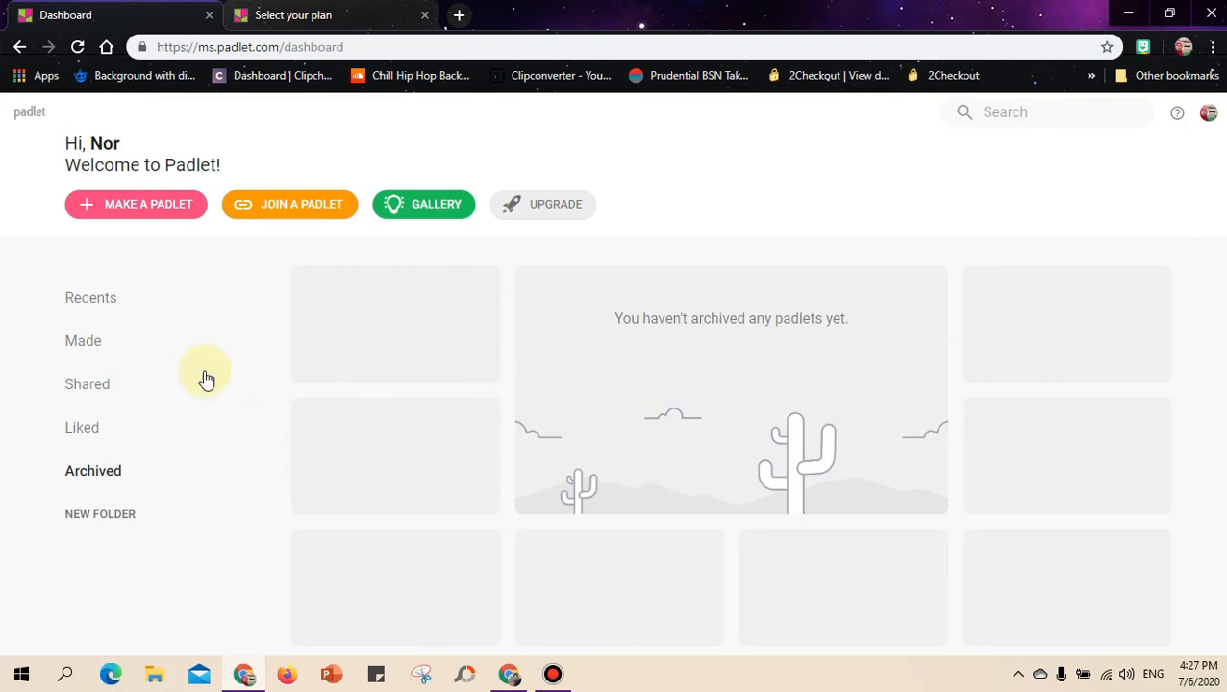
pyautogui.click(96, 342)
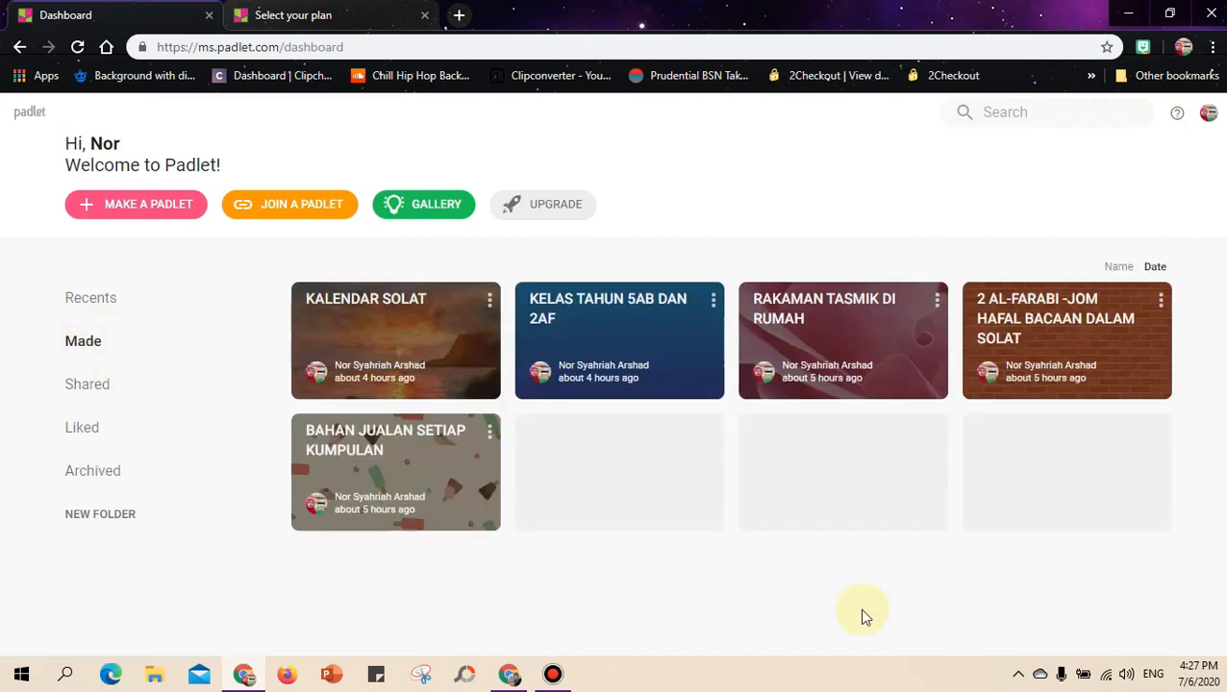
pyautogui.click(99, 475)
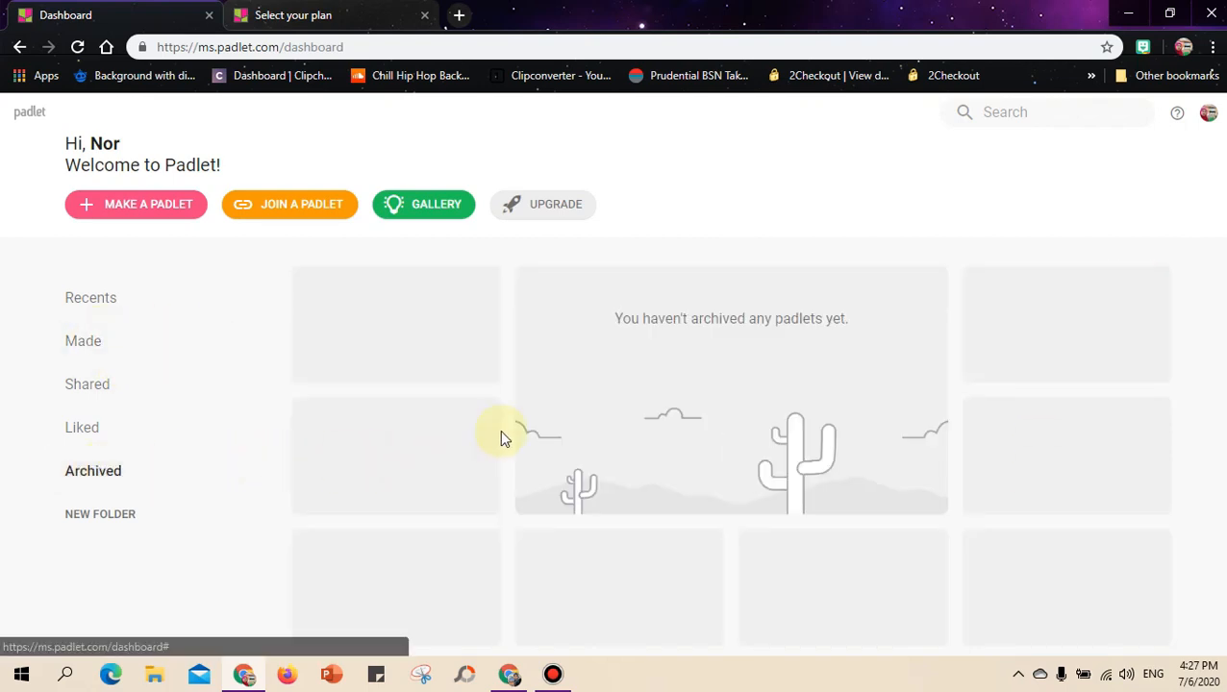
# Try to create a new folder, and return to the Recents collection
pyautogui.click(82, 520)
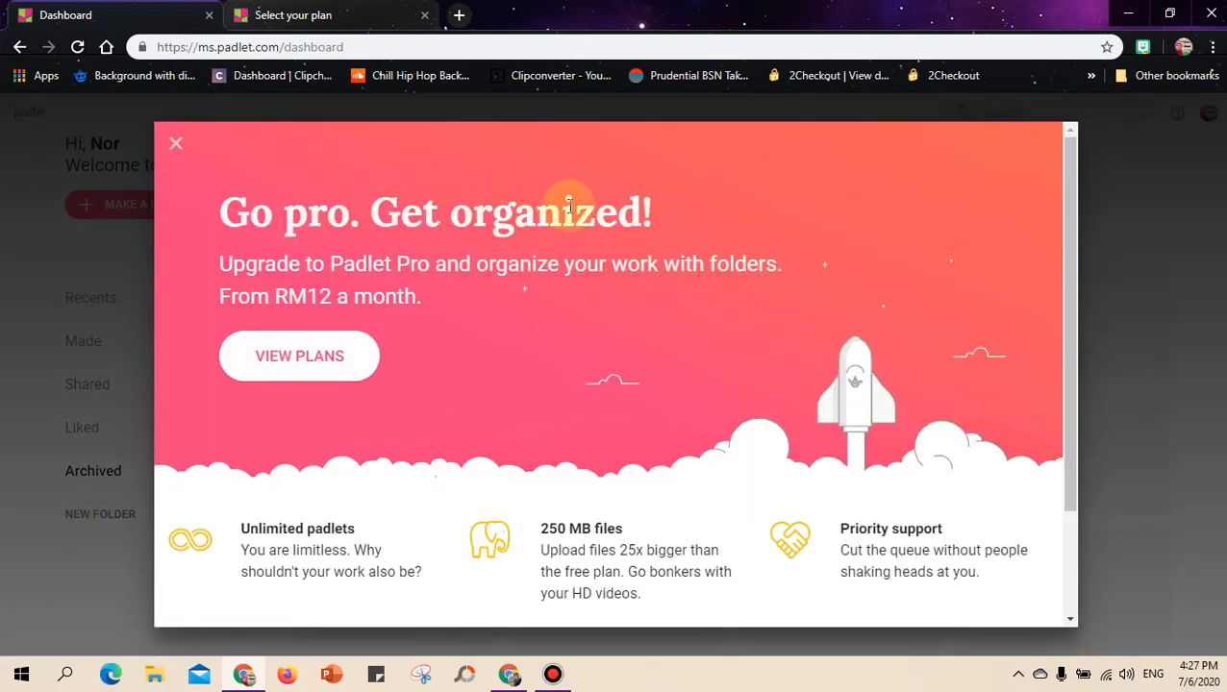
pyautogui.click(176, 144)
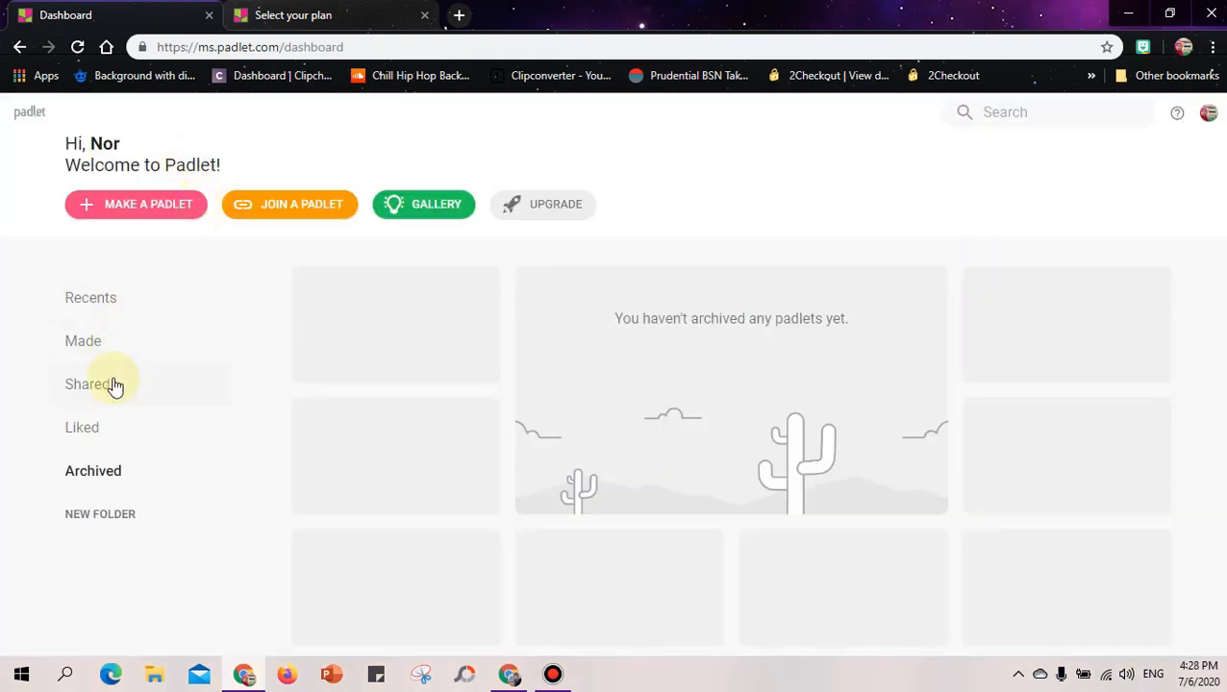
pyautogui.click(82, 308)
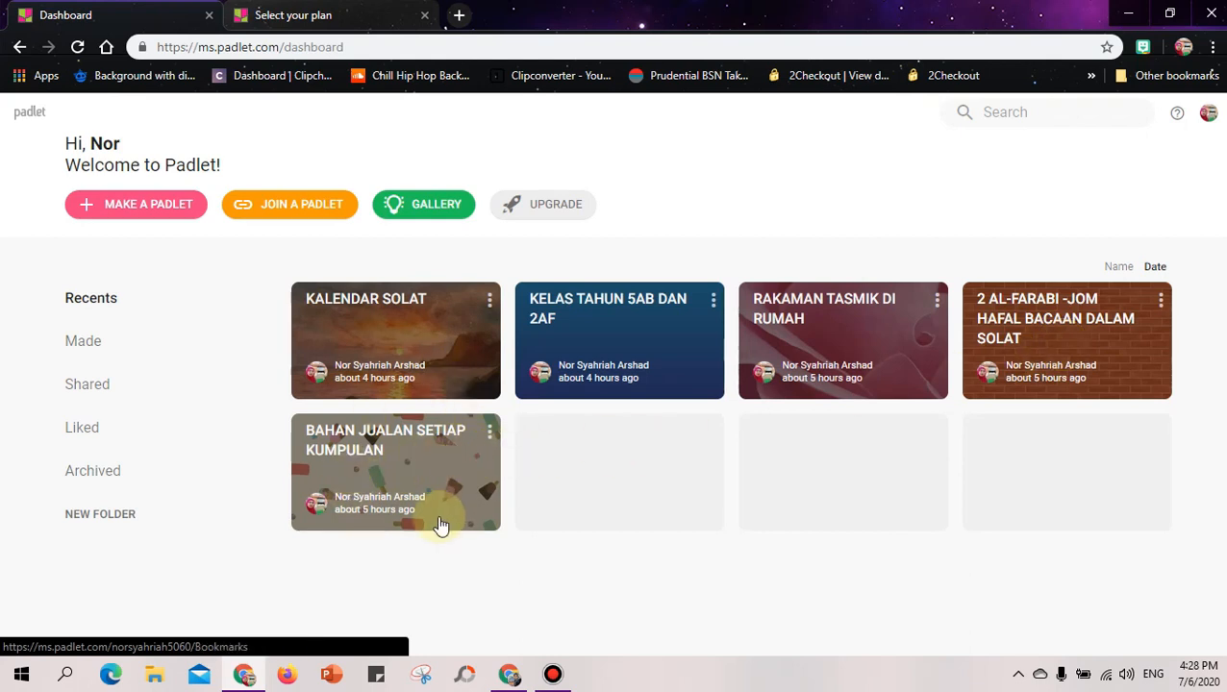
# Open the KALENDAR SOLAT padlet to examine its date columns and posts, and return to the dashboard
pyautogui.click(443, 332)
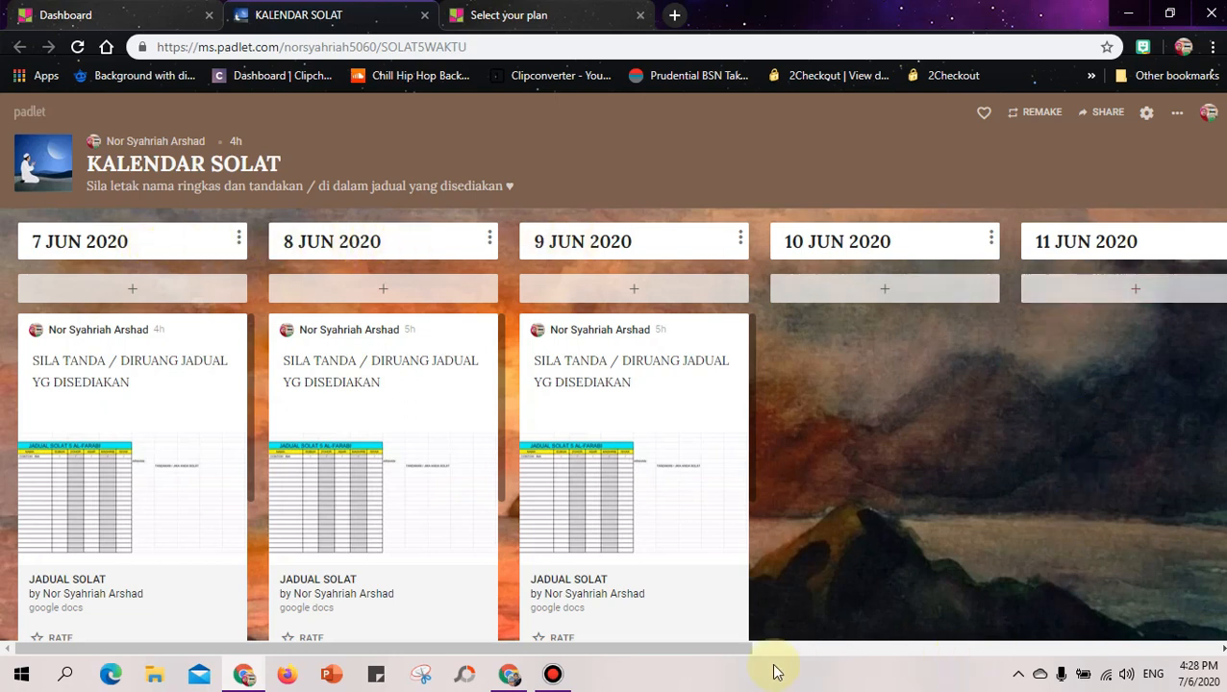
pyautogui.moveTo(719, 647); pyautogui.dragTo(416, 636)
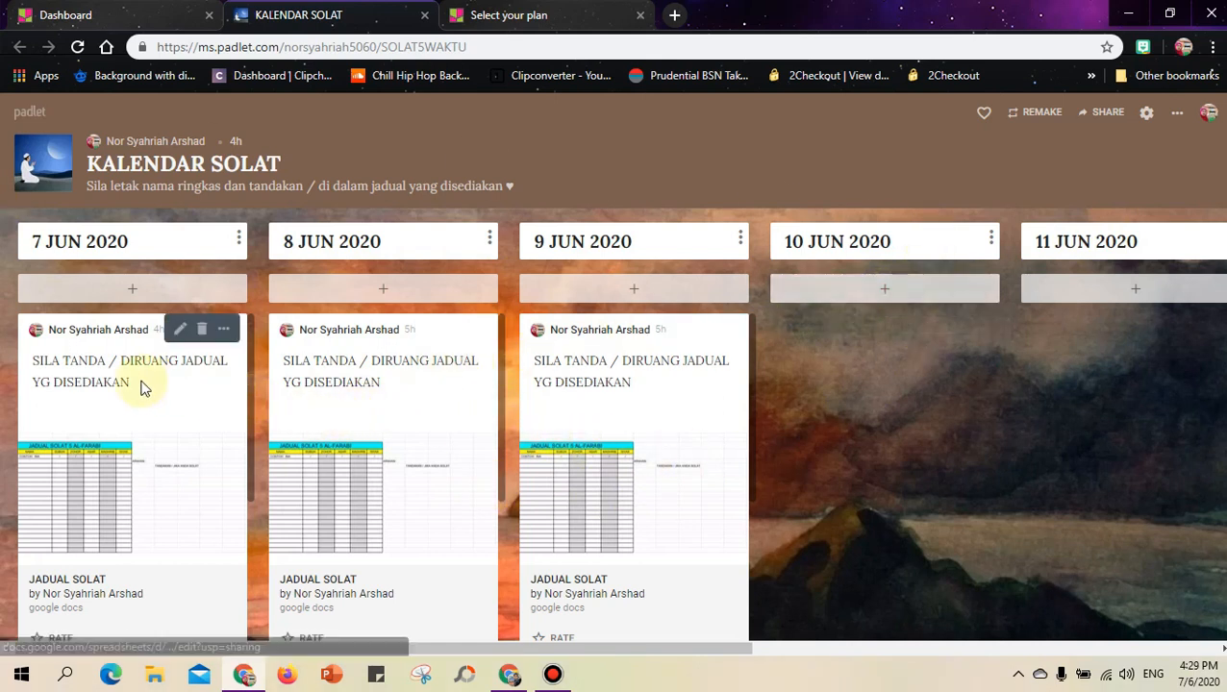
pyautogui.scroll(-2, 139, 387)
pyautogui.scroll(2, 142, 387)
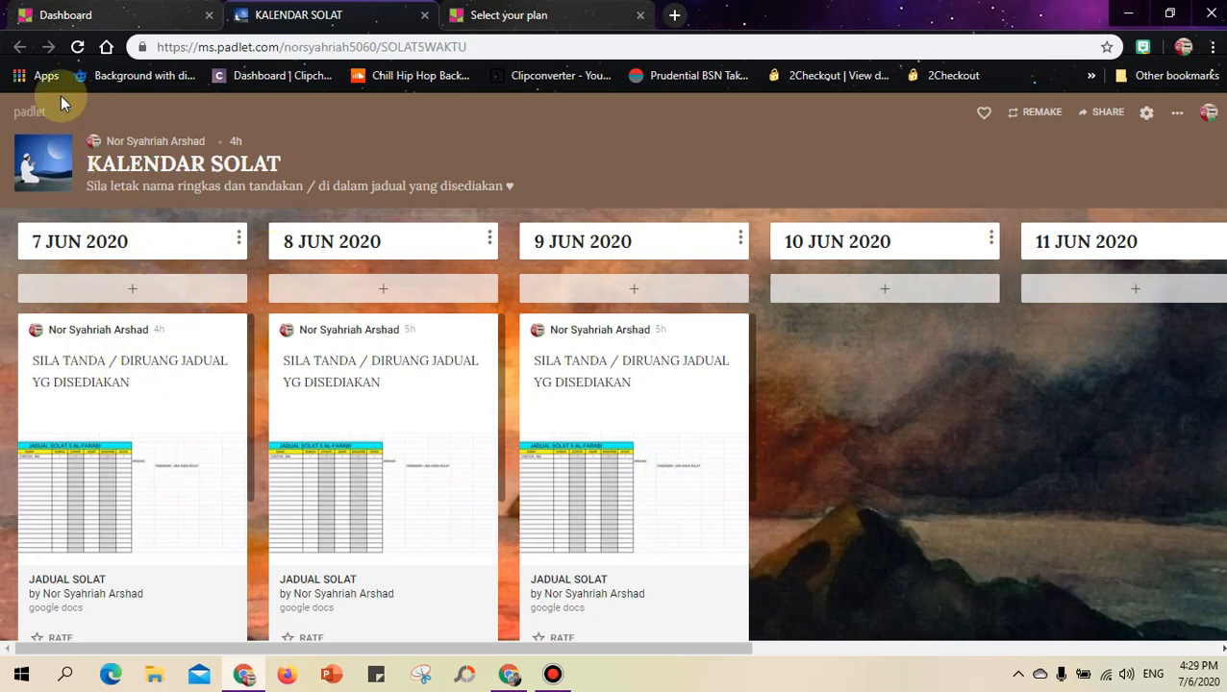
pyautogui.click(29, 125)
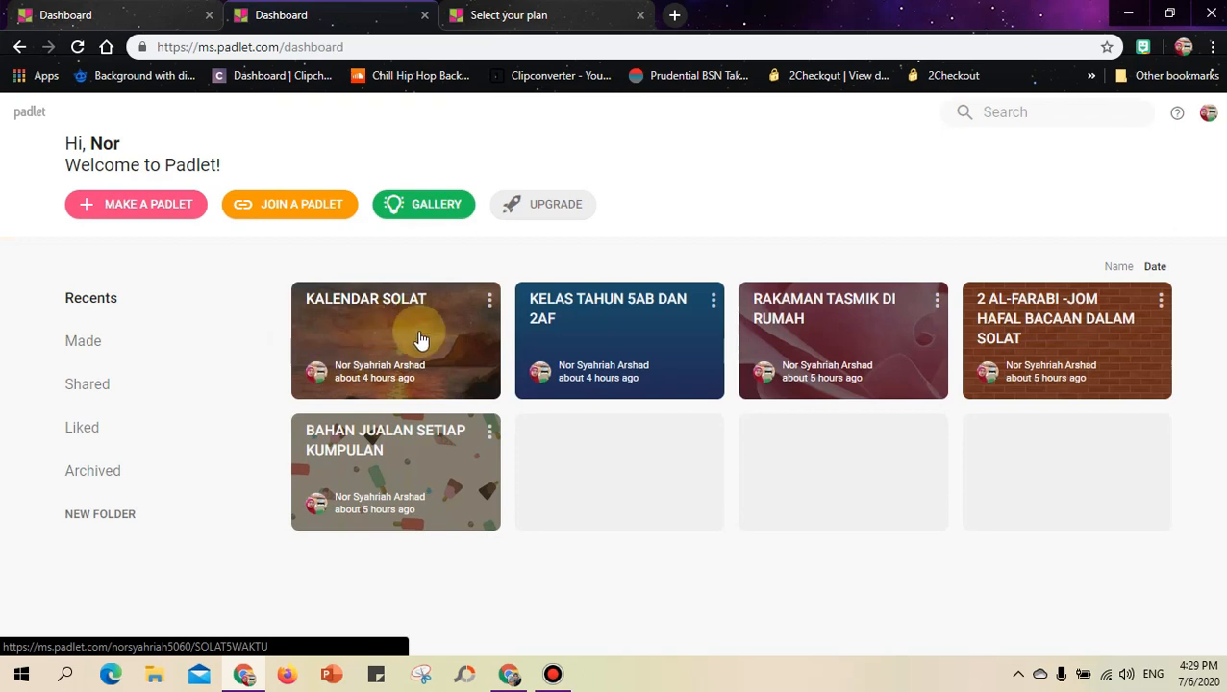
# View the management options of the KALENDAR SOLAT padlet on the dashboard, and reopen that padlet
pyautogui.click(478, 308)
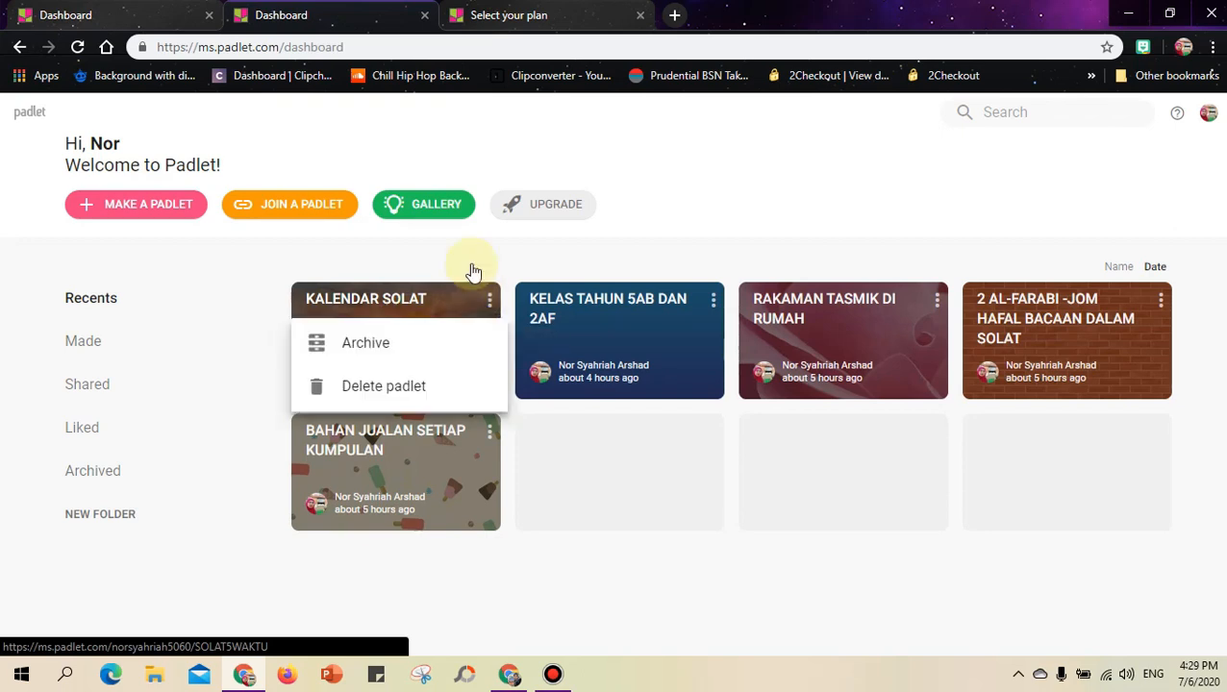
pyautogui.click(416, 301)
pyautogui.click(419, 300)
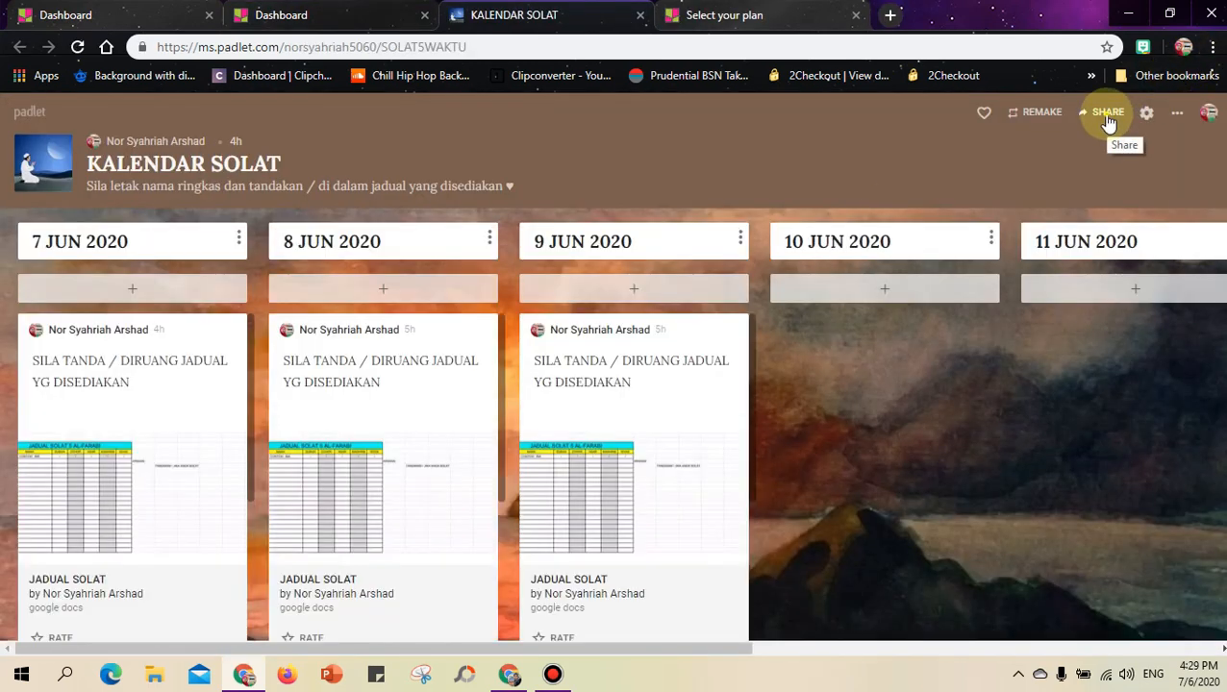
# Review the privacy, sharing and export options for the KALENDAR SOLAT padlet, and return to its board
pyautogui.click(1107, 115)
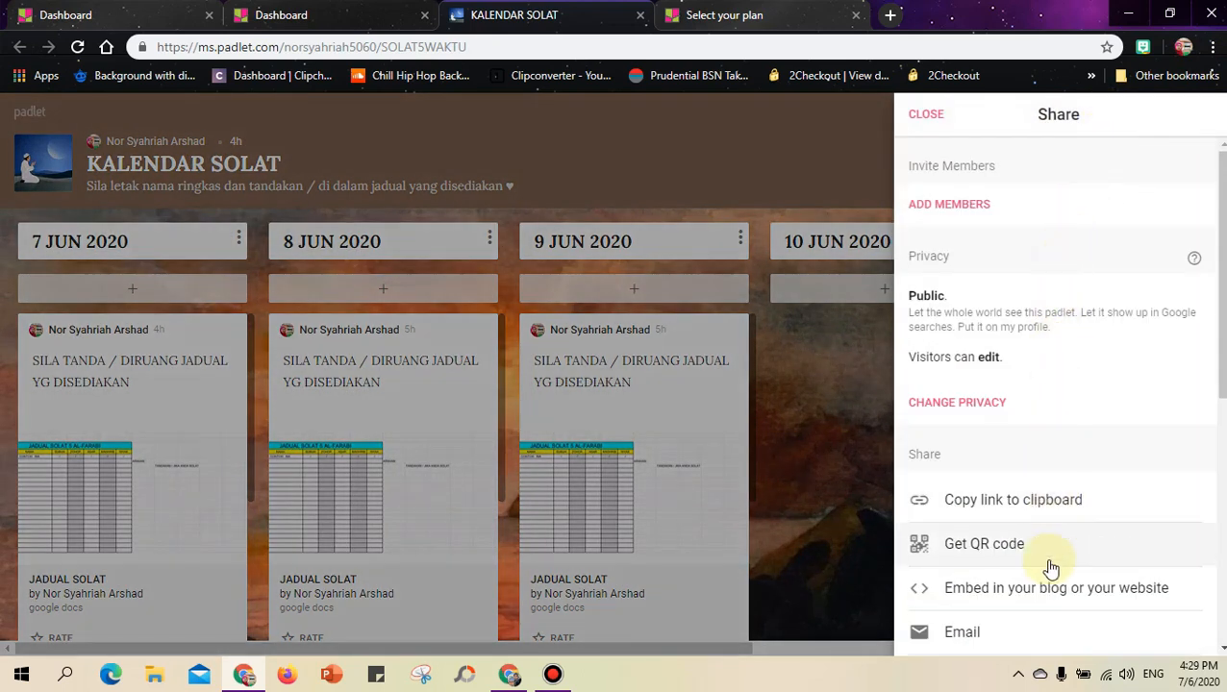
pyautogui.scroll(-2, 1051, 567)
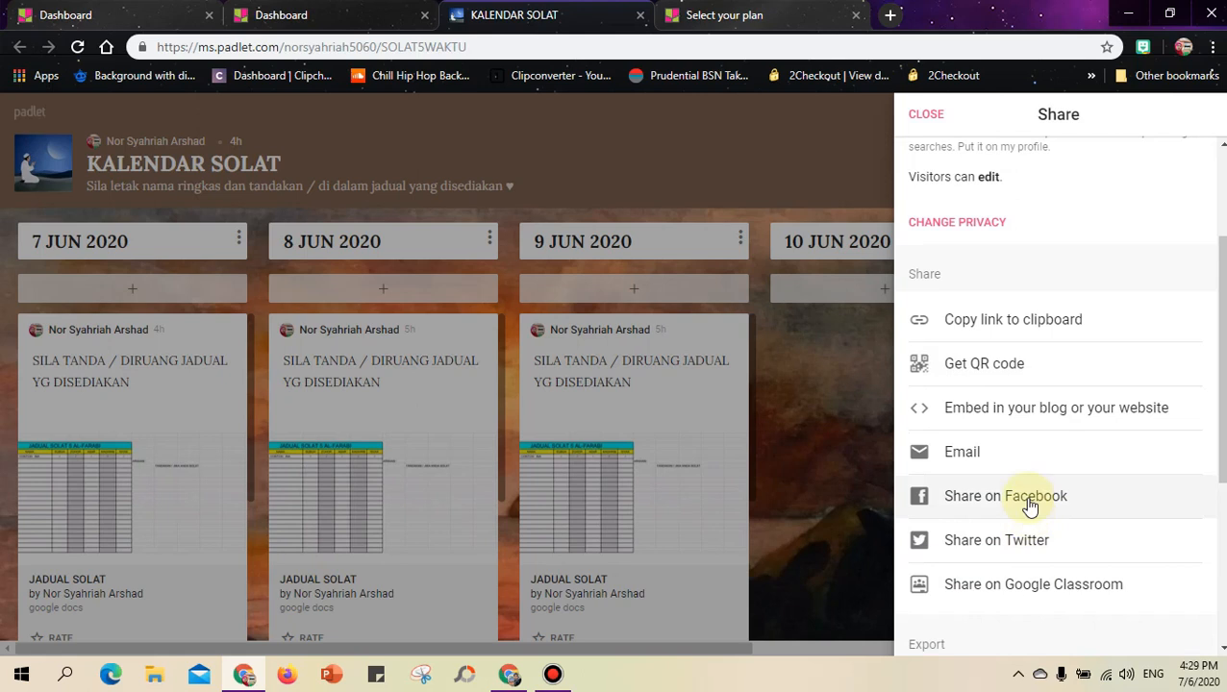
pyautogui.scroll(-2, 1022, 589)
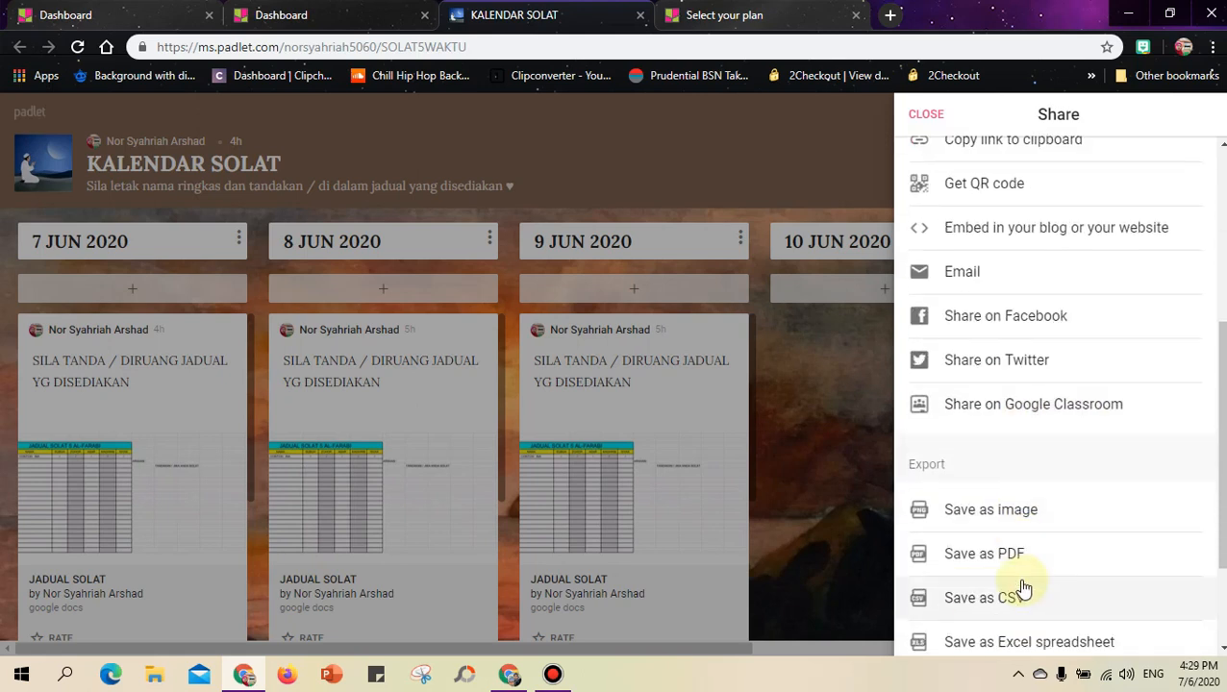
pyautogui.scroll(-2, 1023, 588)
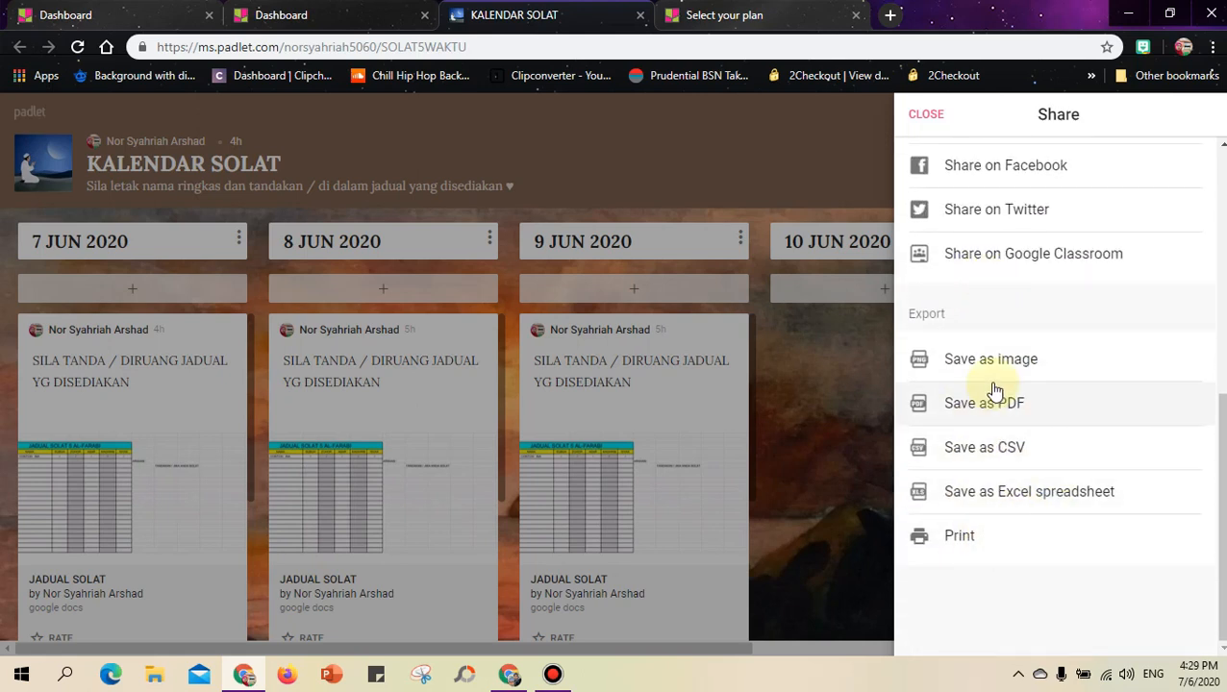
pyautogui.click(846, 165)
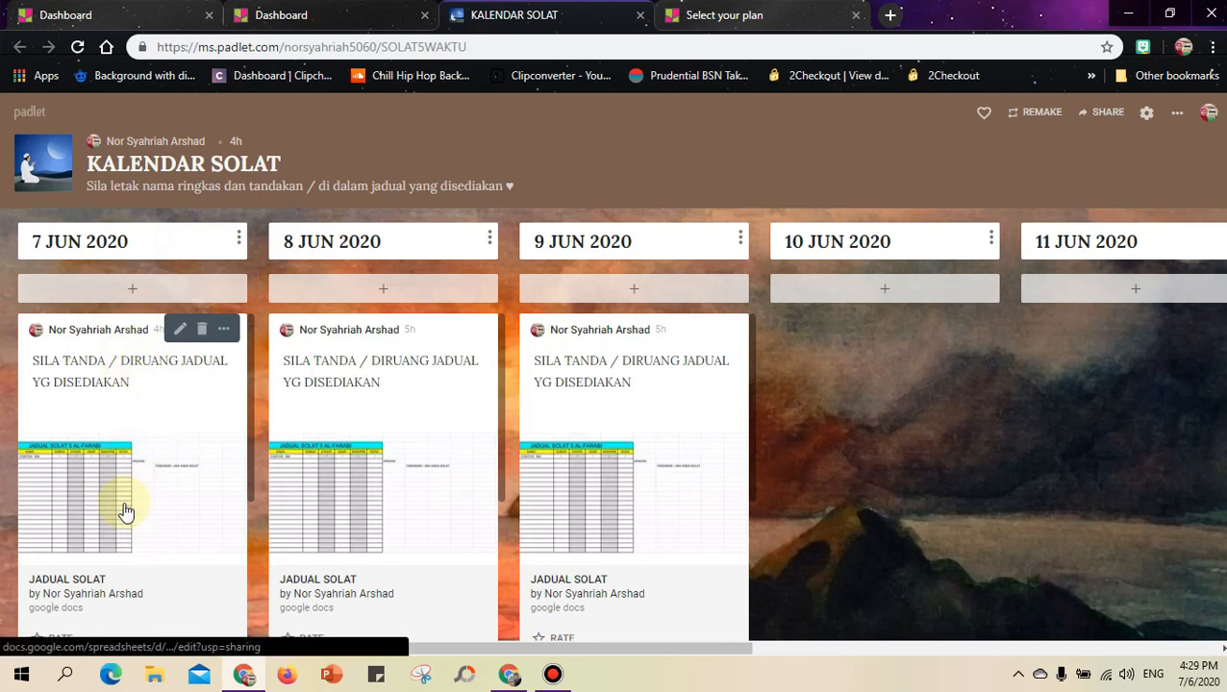
# Inspect the JADUAL SOLAT spreadsheet from the 7 JUN 2020 column in Google Sheets, and return to the padlet board
pyautogui.click(118, 474)
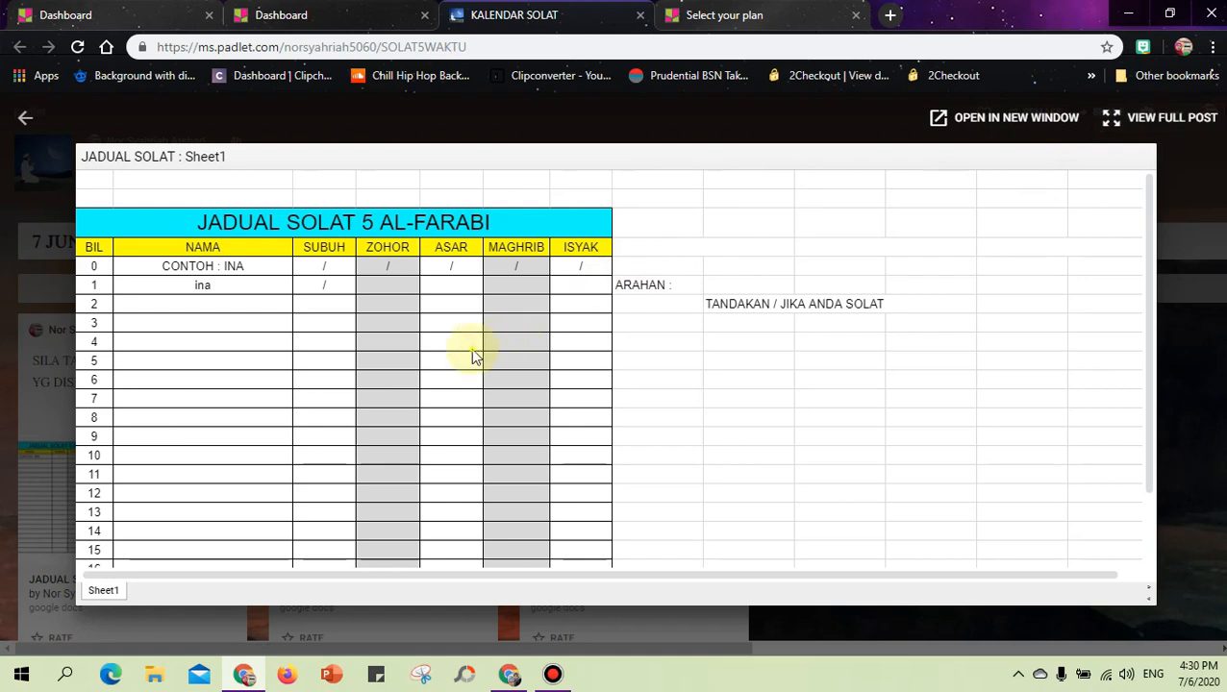
pyautogui.click(1018, 121)
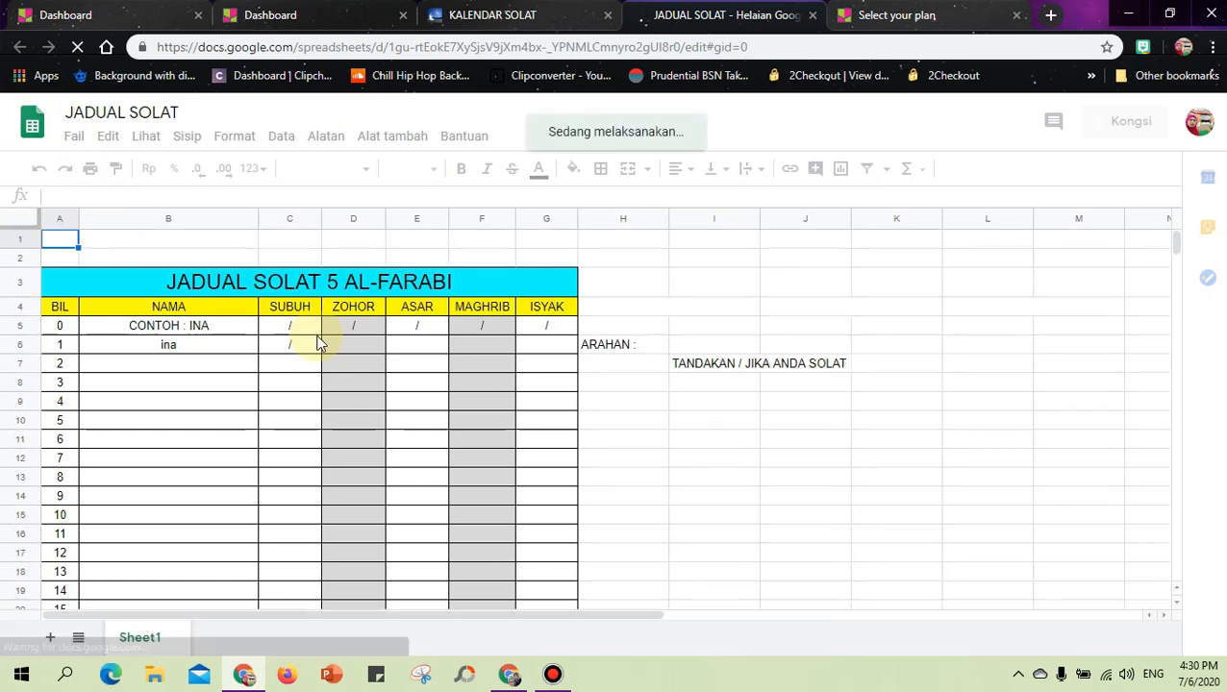
pyautogui.click(176, 372)
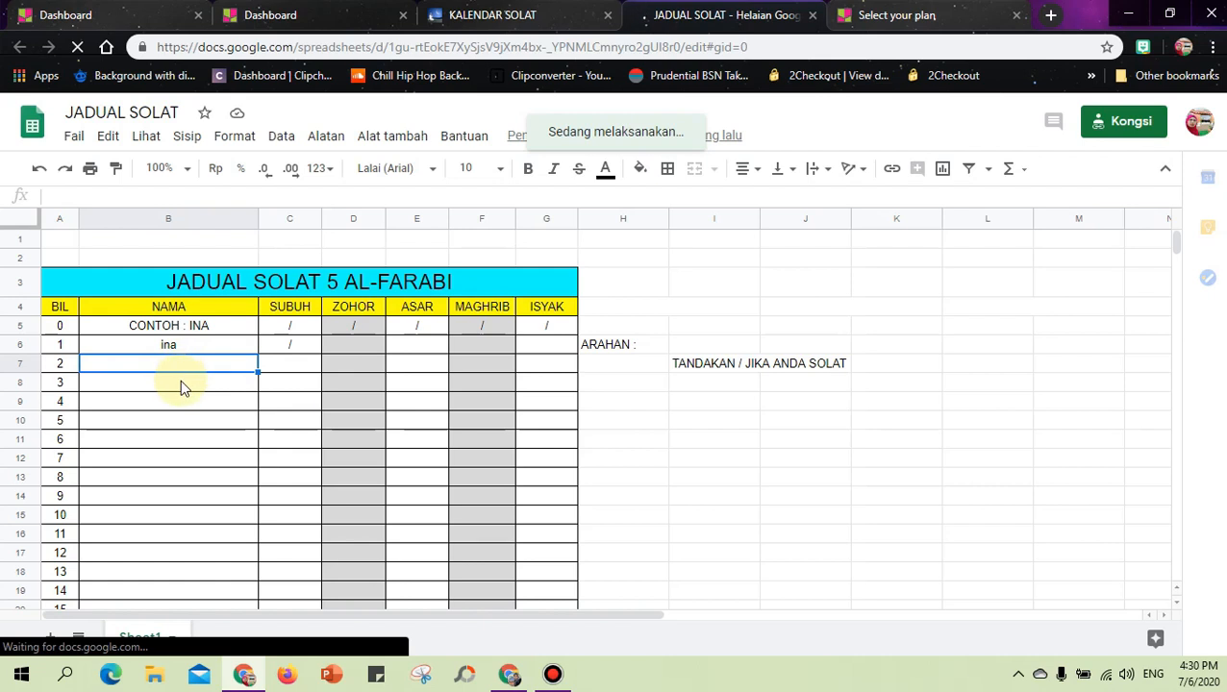
pyautogui.click(180, 379)
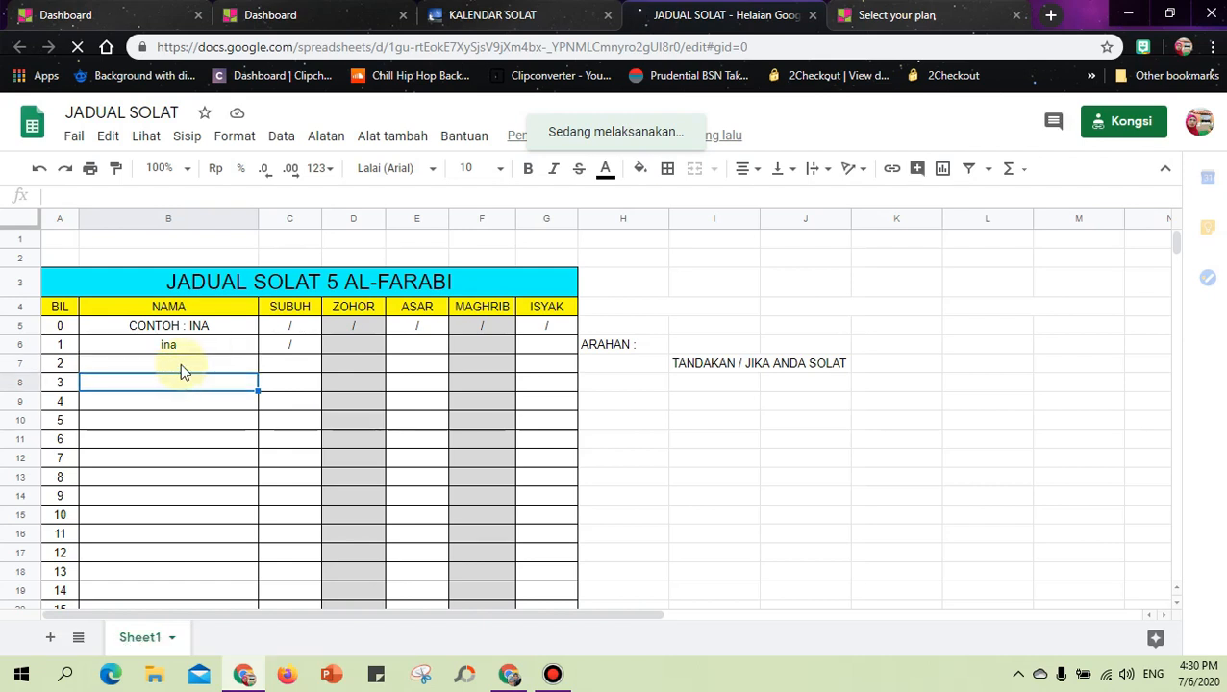
pyautogui.click(813, 15)
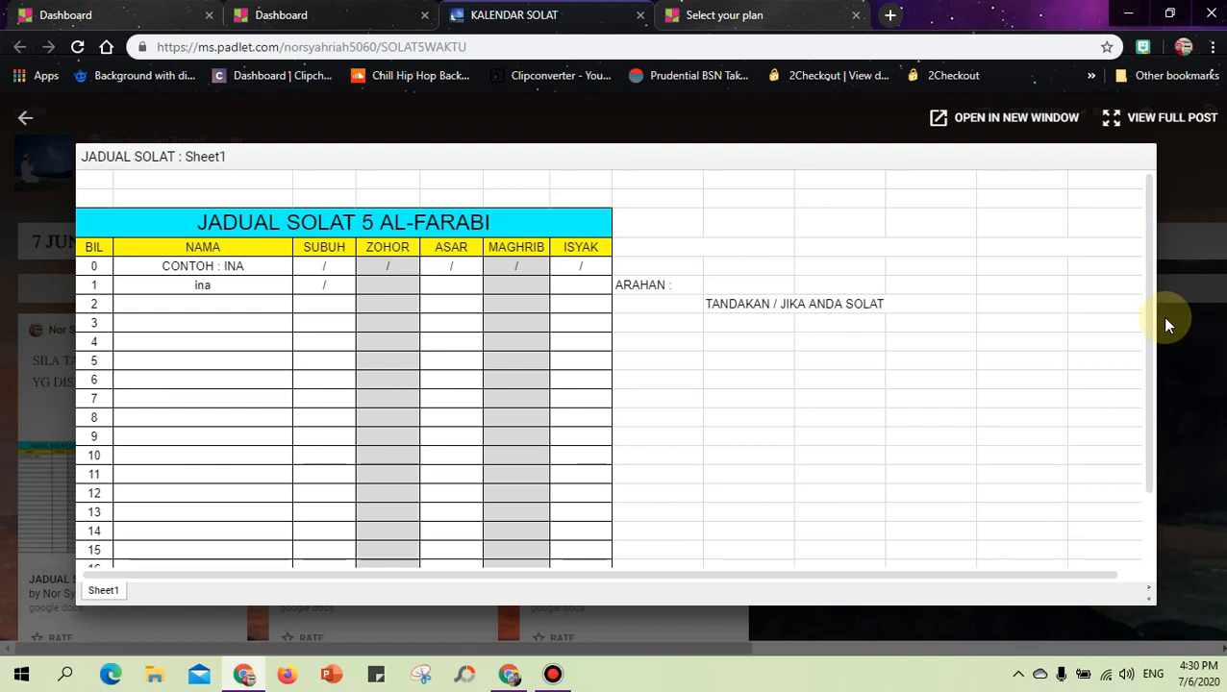
pyautogui.click(1189, 146)
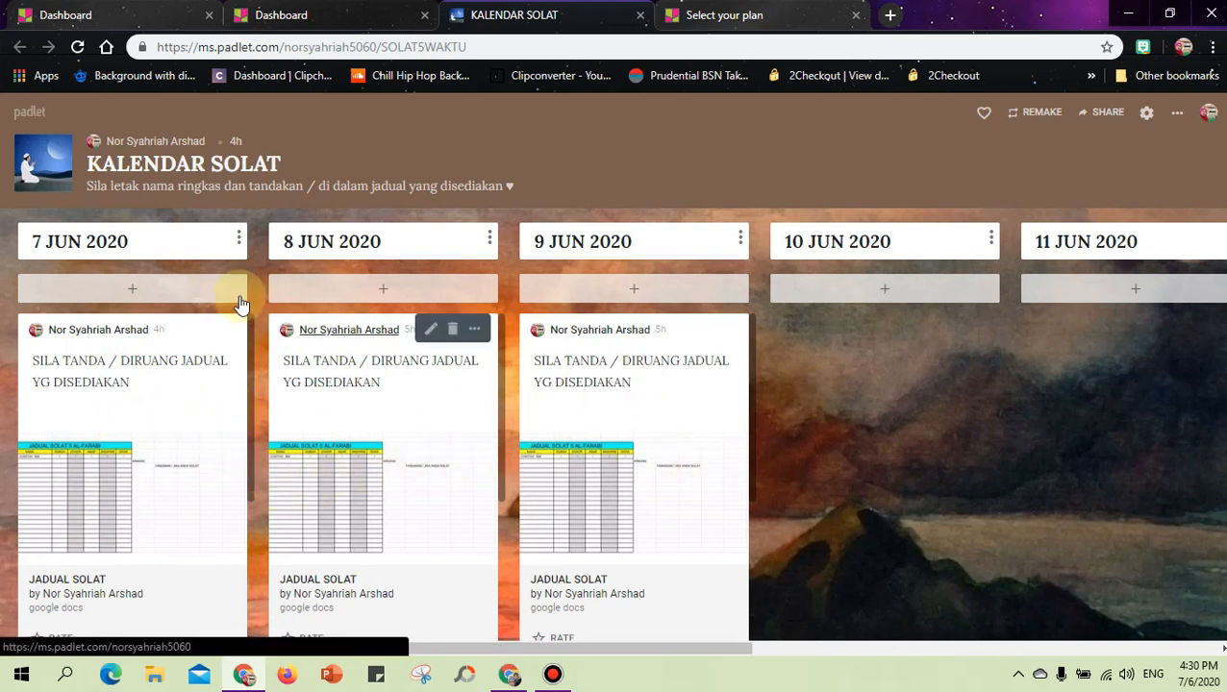
# Start a draft post in the 10 JUN 2020 column to view its link attachment dialog, and discard the draft
pyautogui.click(239, 240)
pyautogui.click(162, 332)
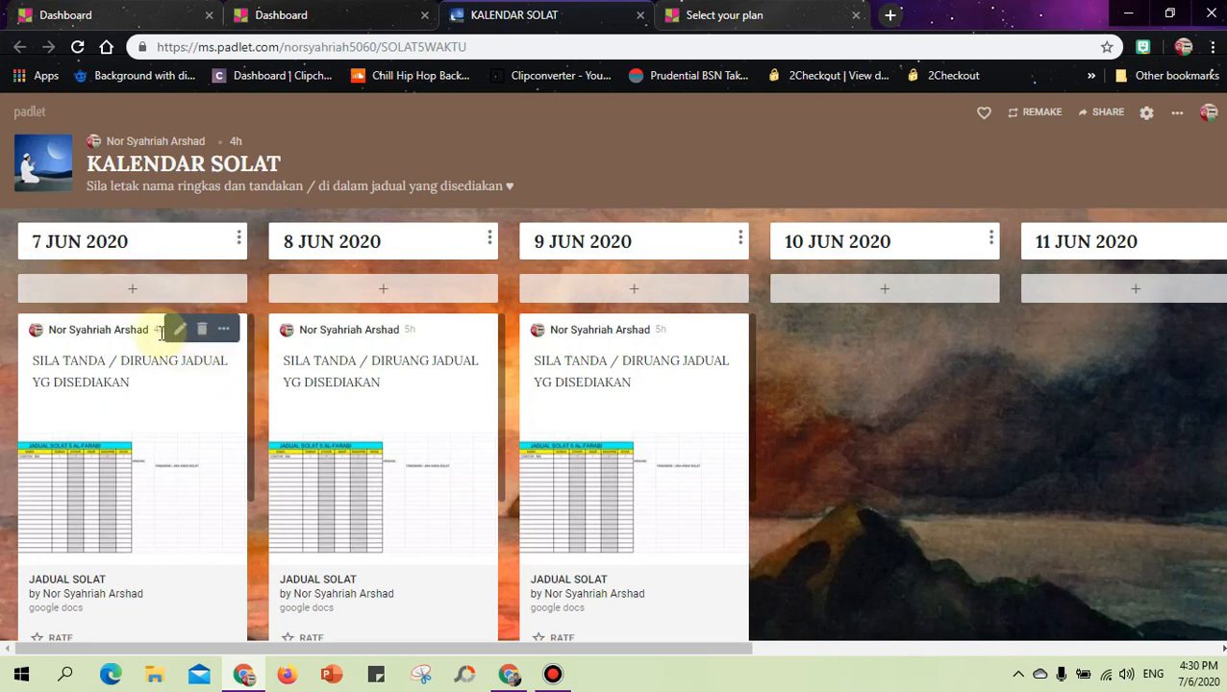
pyautogui.click(892, 295)
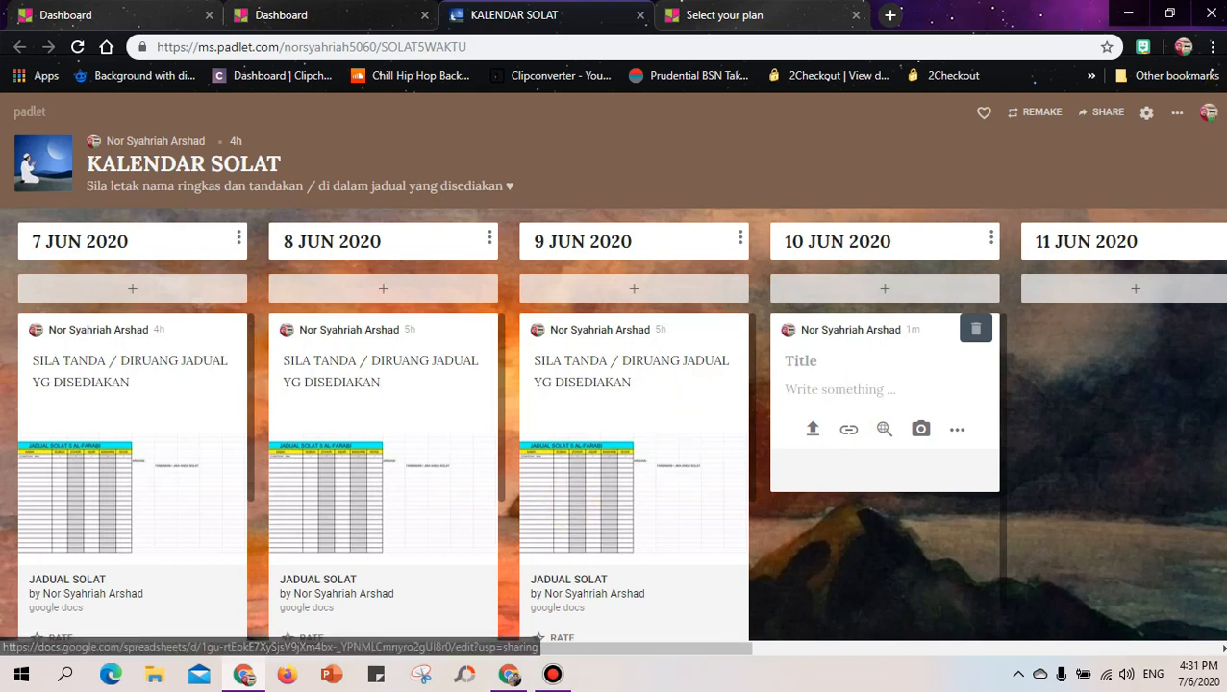
pyautogui.click(850, 435)
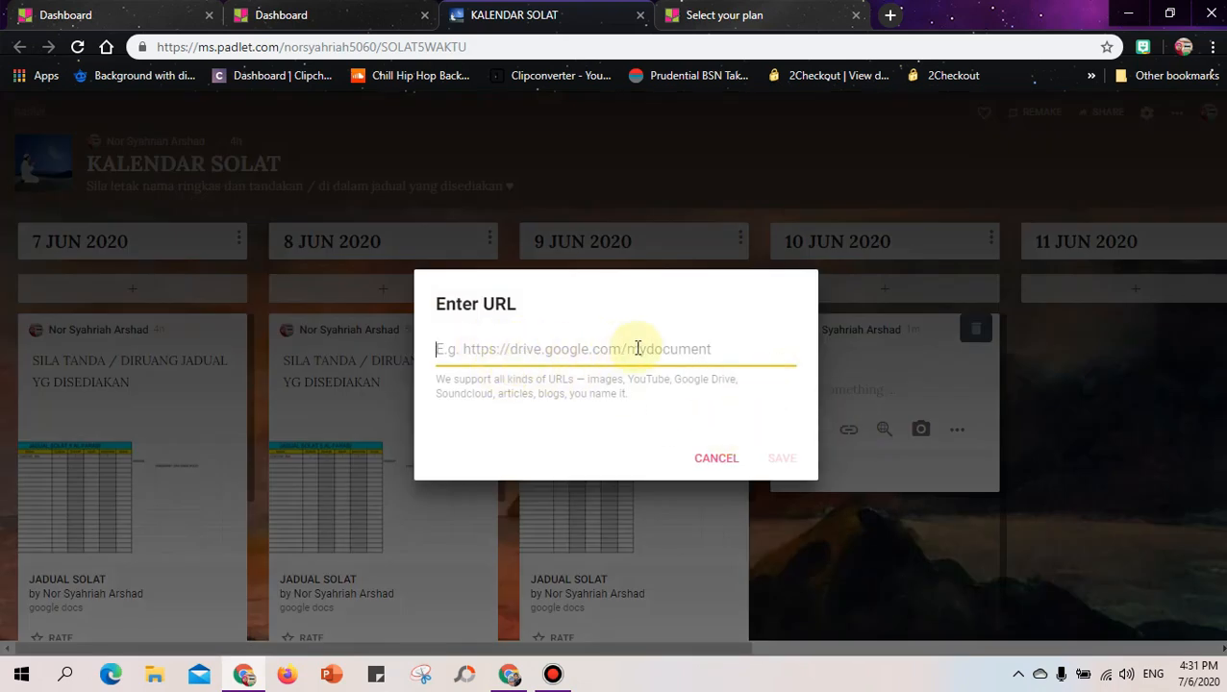
pyautogui.click(709, 463)
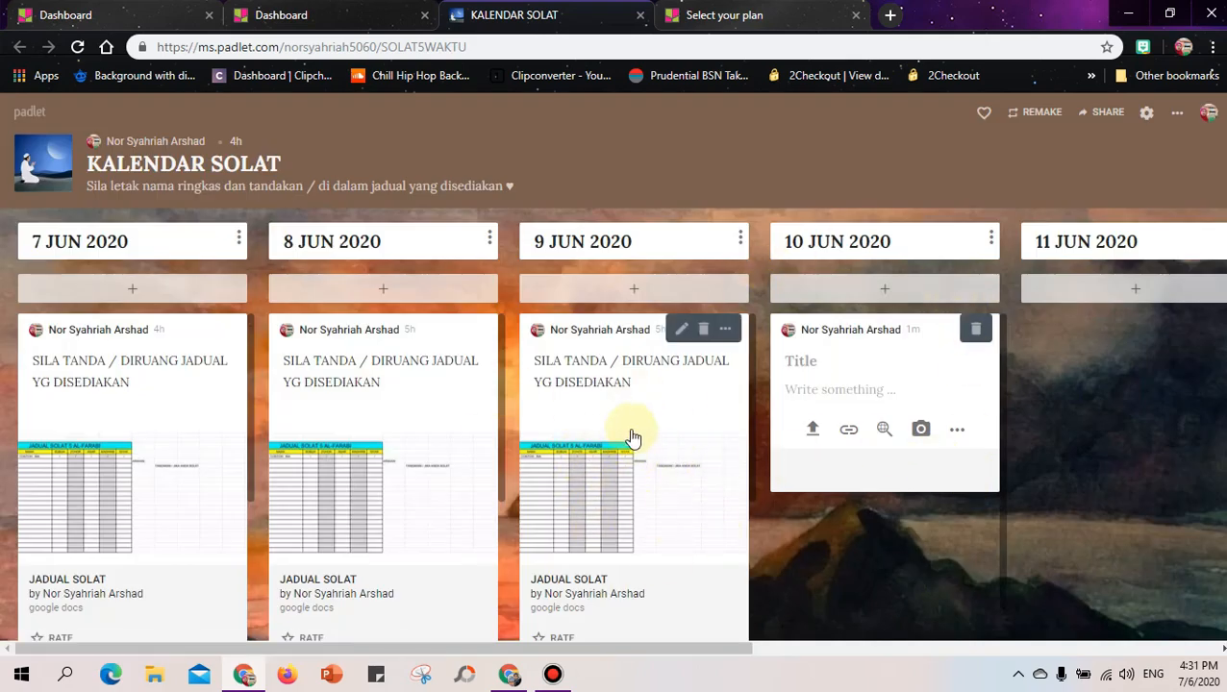
pyautogui.click(785, 138)
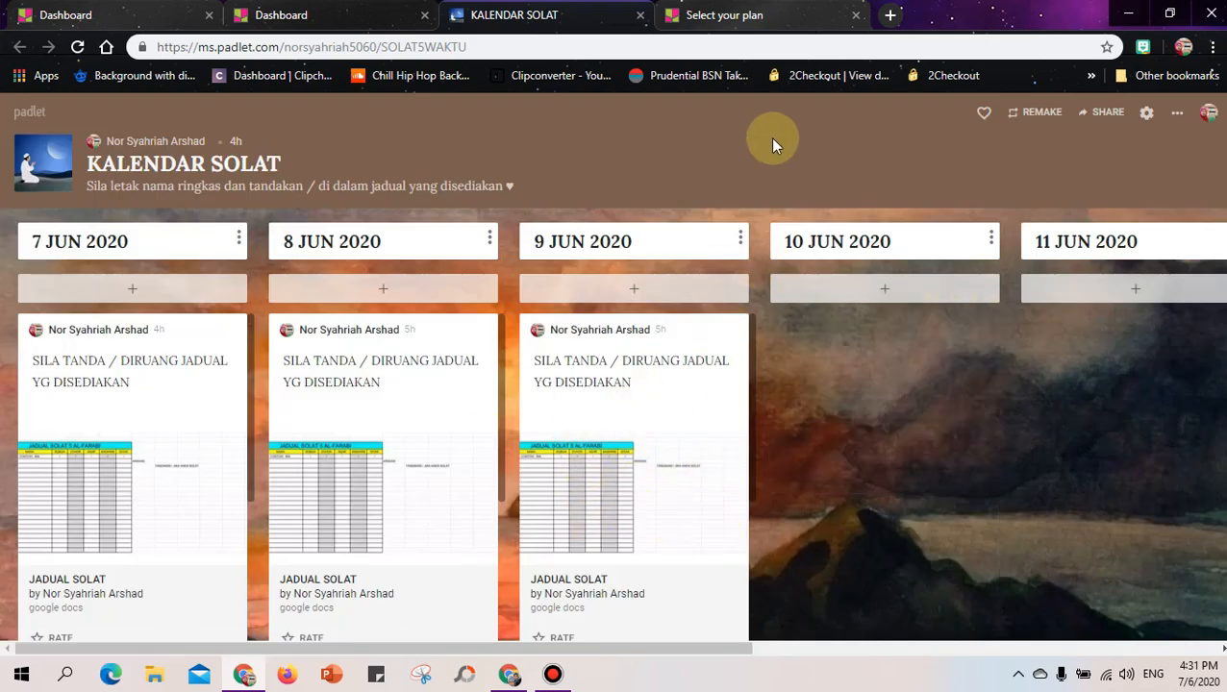
# Return to the dashboard and open the KELAS TAHUN 5AB DAN 2AF padlet to look over its posts
pyautogui.click(18, 116)
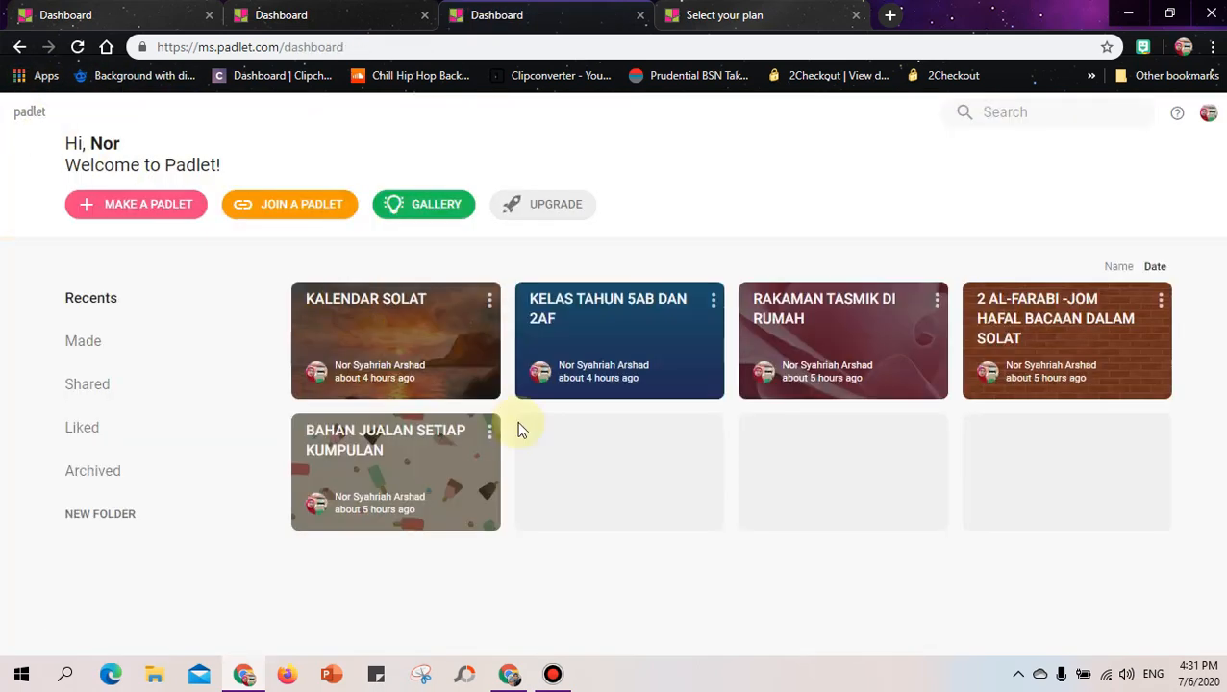
pyautogui.click(597, 313)
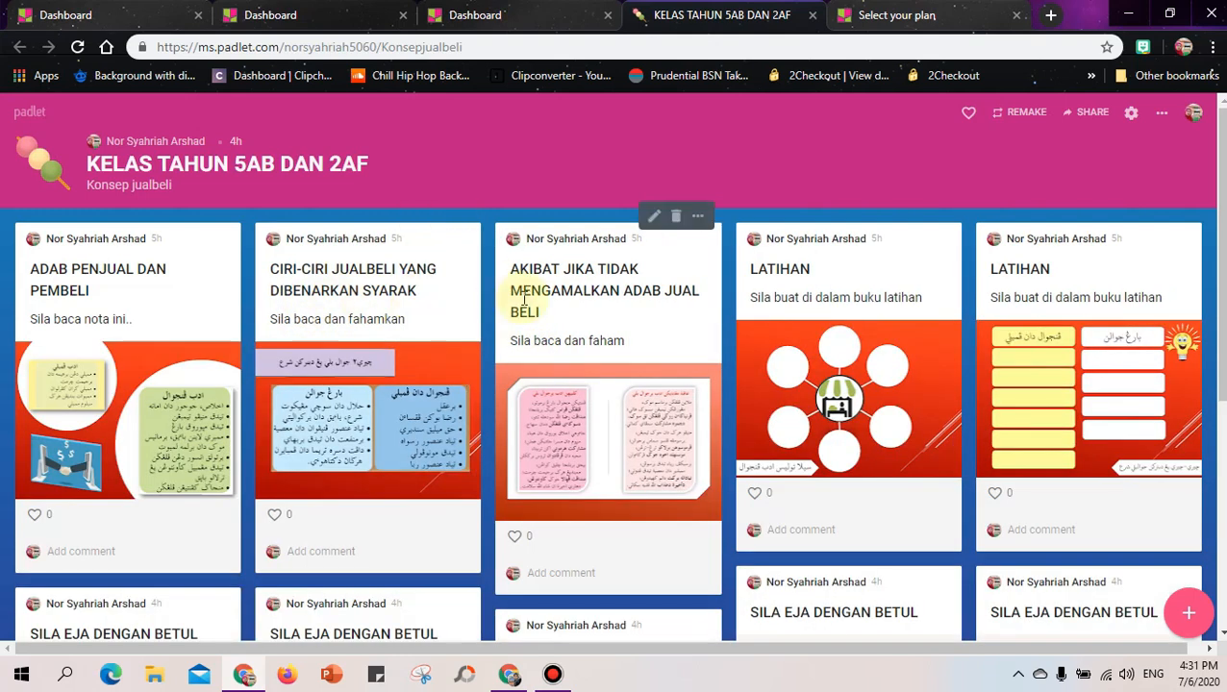
pyautogui.scroll(-4, 524, 300)
pyautogui.scroll(4, 520, 301)
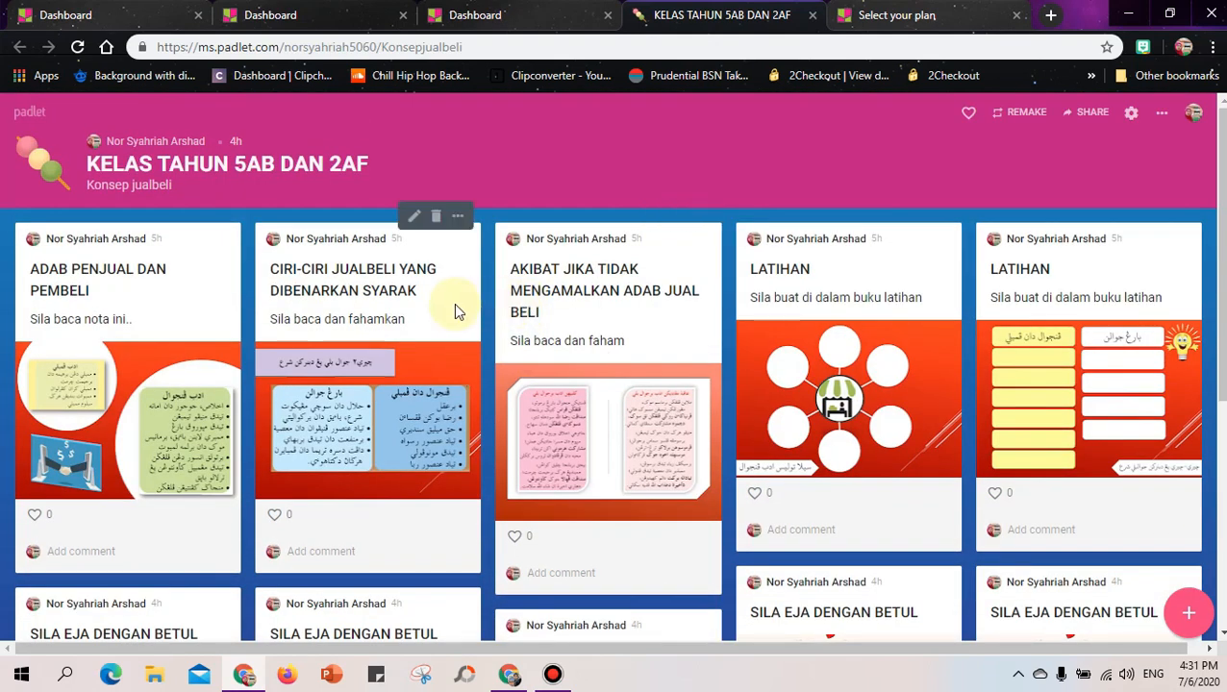
# Try to make a new padlet from the dashboard, and go back from the upgrade page
pyautogui.click(553, 23)
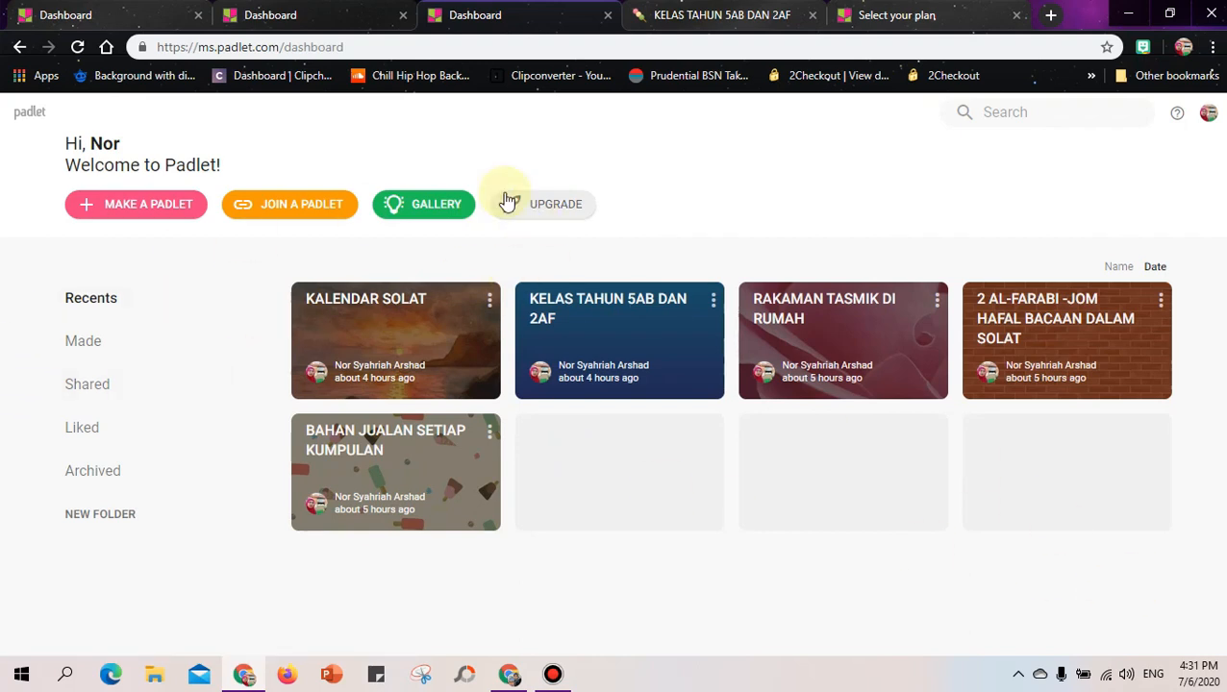
pyautogui.click(140, 208)
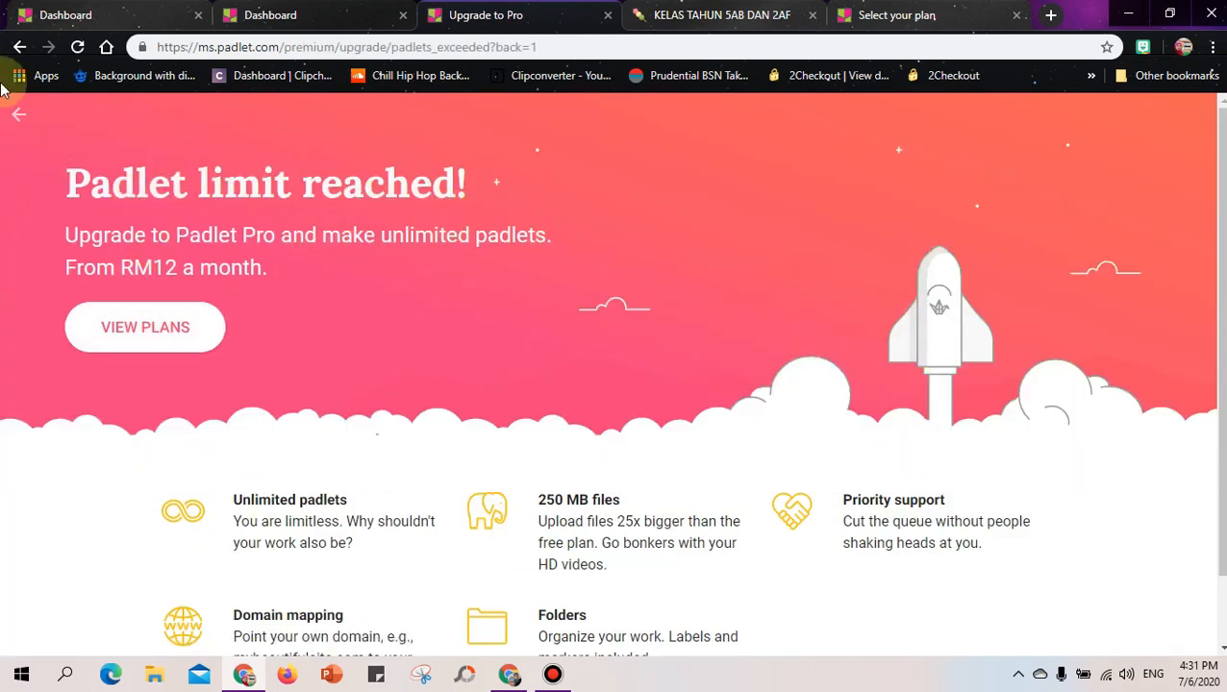
pyautogui.click(18, 115)
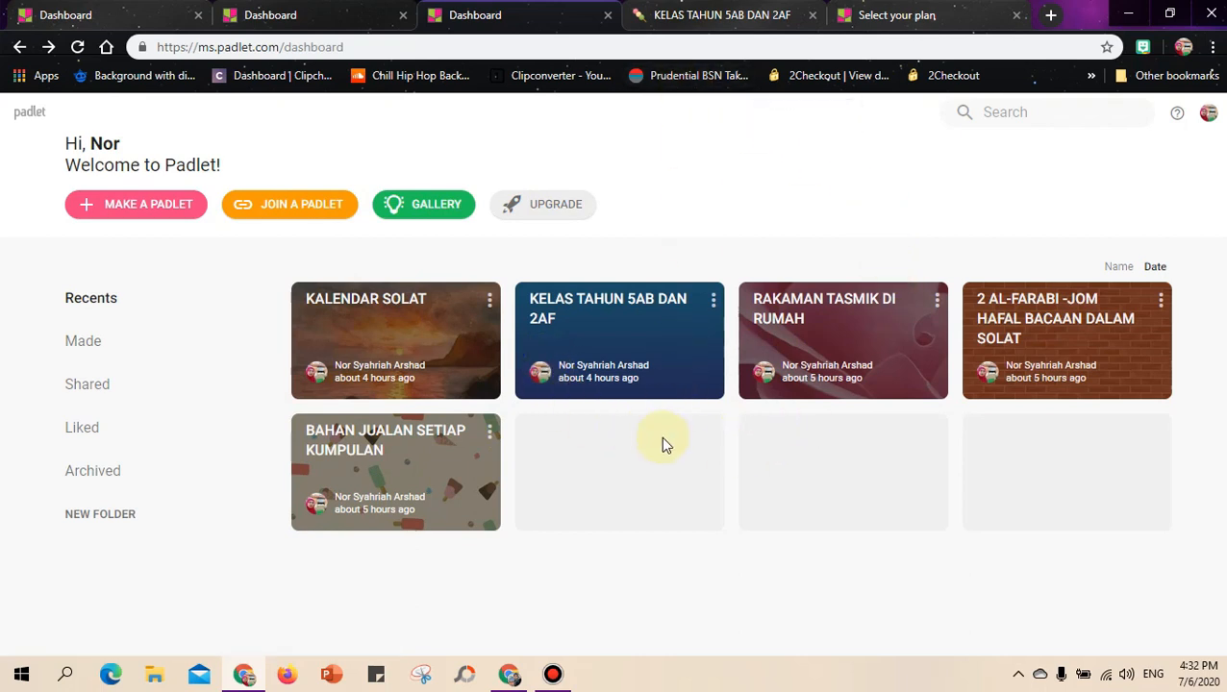
# Compare the current dashboard with the other account's Padlet dashboard in the second Chrome window, and return to the first window
pyautogui.click(523, 675)
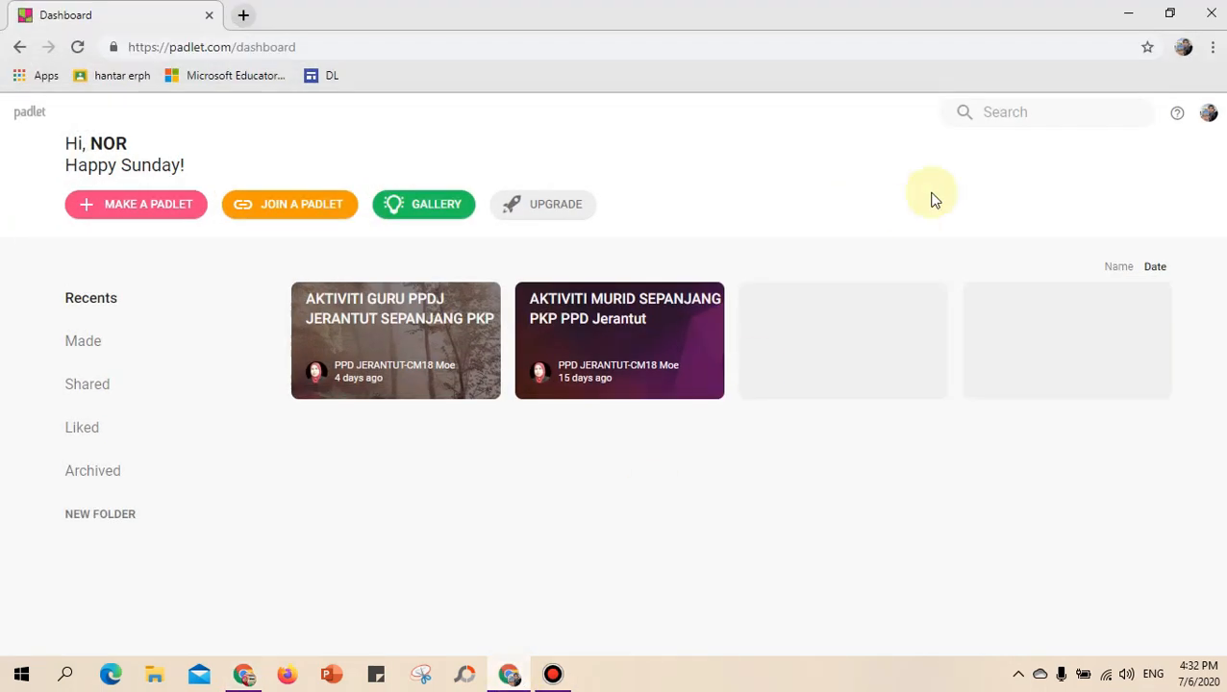
pyautogui.click(243, 675)
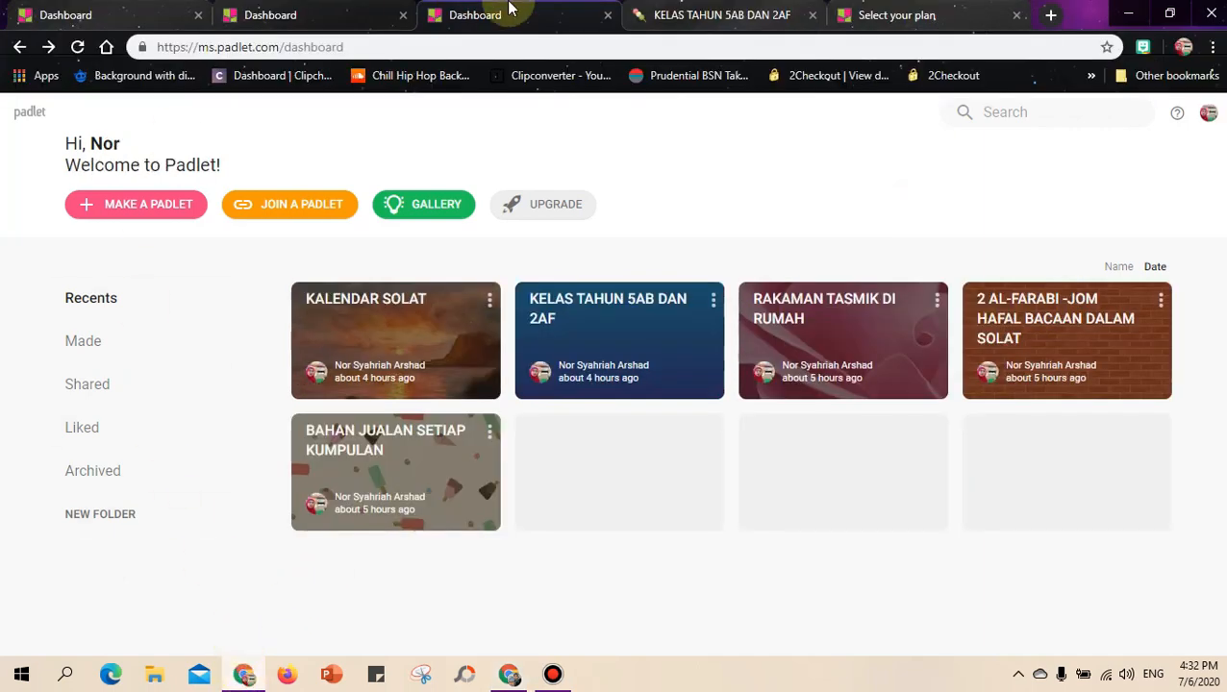
pyautogui.click(523, 677)
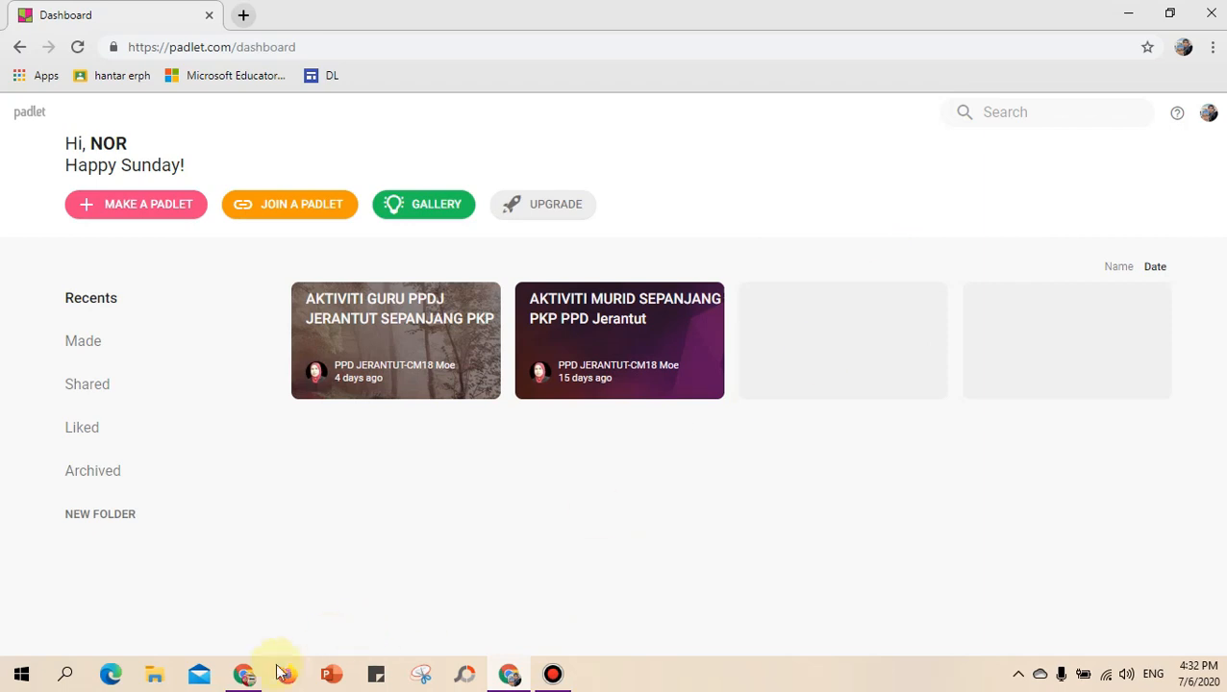
pyautogui.click(243, 675)
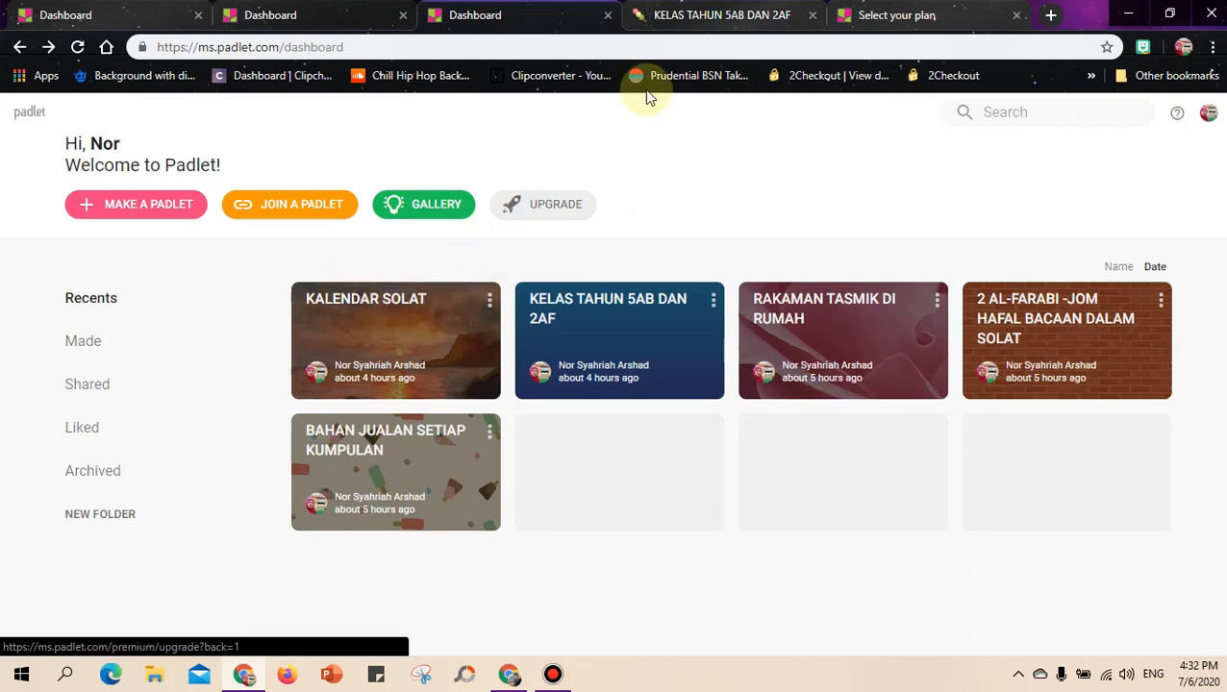
# Examine the notes, LATIHAN and SILA EJA DENGAN BETUL posts in the KELAS TAHUN 5AB DAN 2AF padlet, and return to the dashboard
pyautogui.click(675, 21)
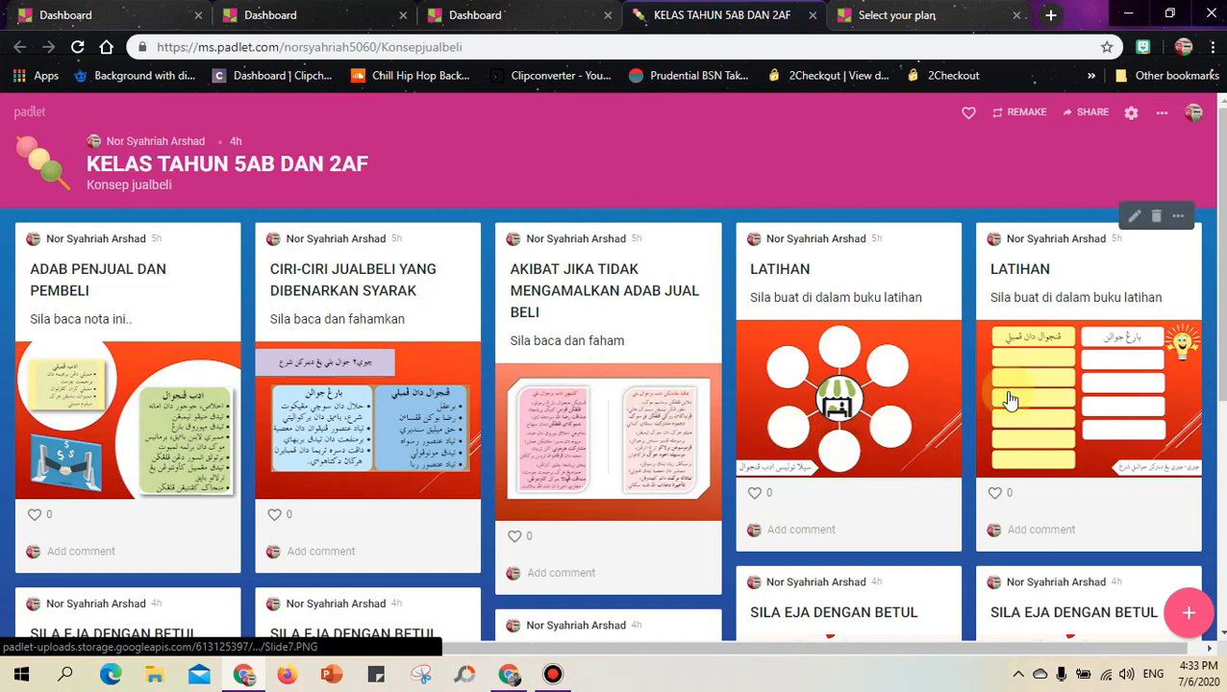
pyautogui.scroll(-1, 1010, 400)
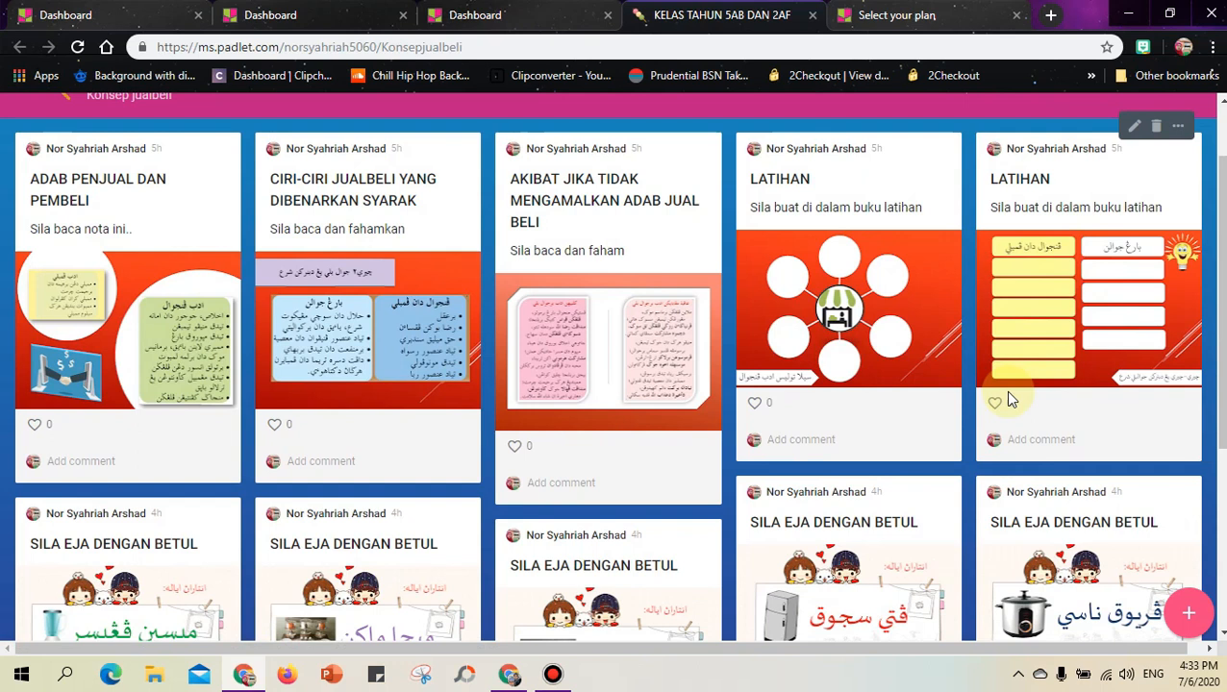
pyautogui.scroll(-3, 1008, 400)
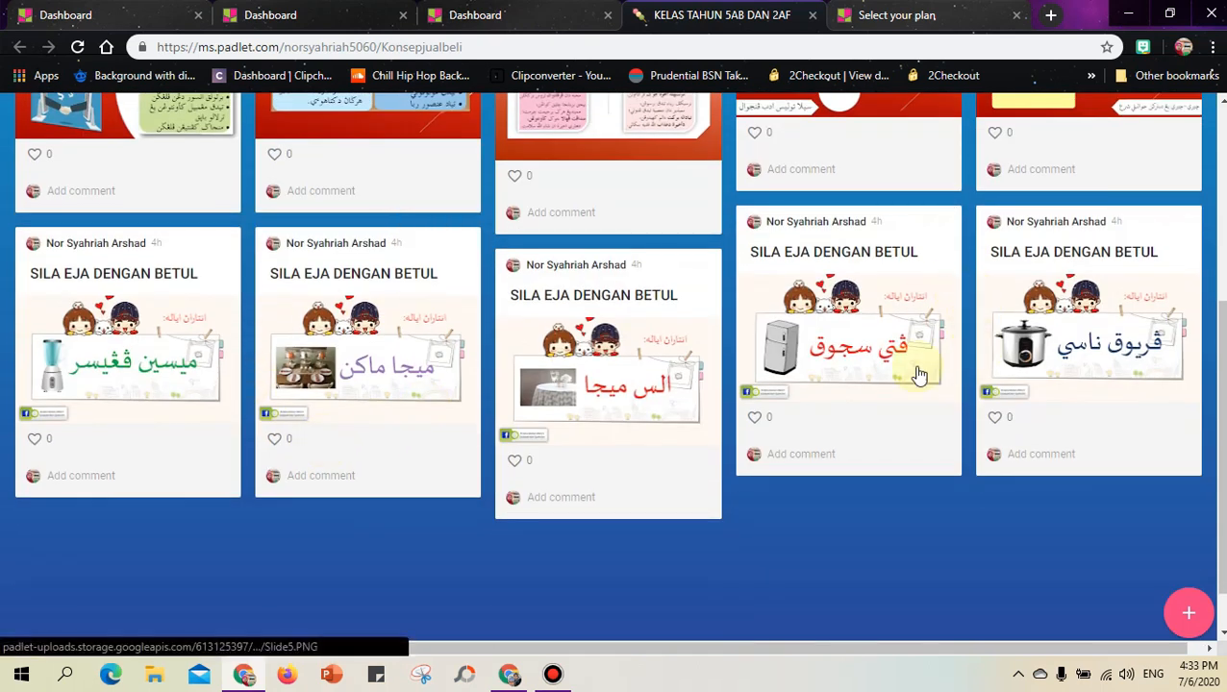
pyautogui.scroll(4, 775, 411)
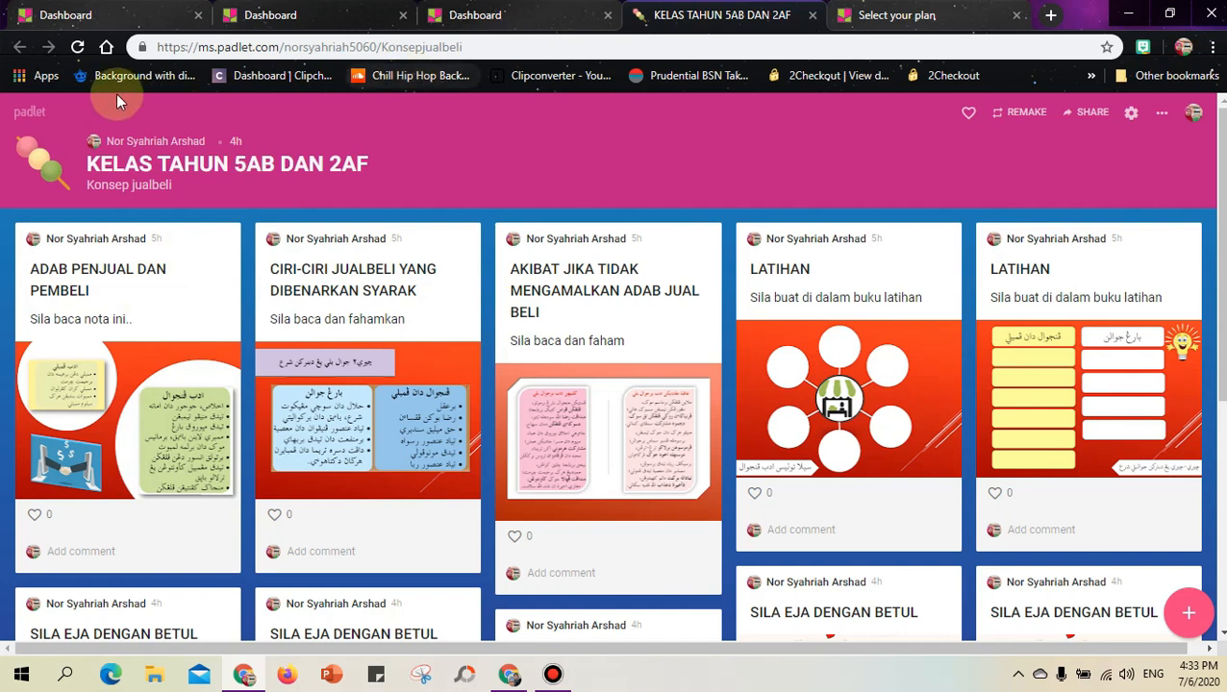
pyautogui.click(28, 112)
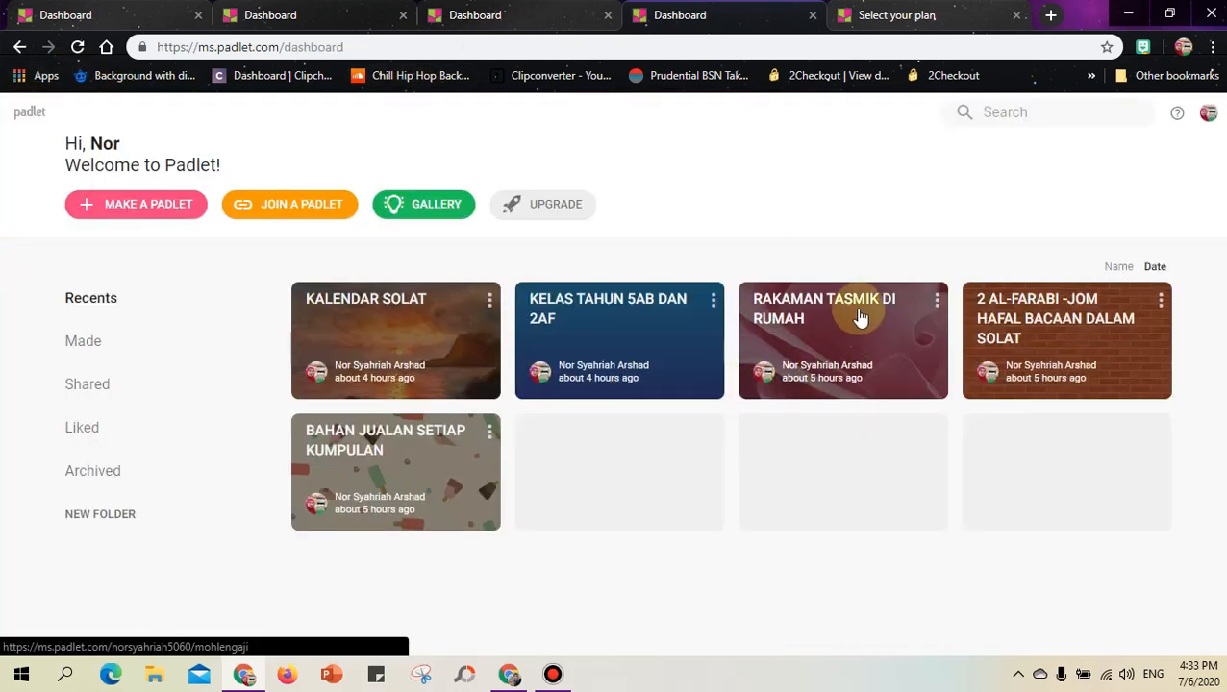
# Copy the sharing link of the RAKAMAN TASMIK DI RUMAH padlet to the clipboard, and close that padlet
pyautogui.click(855, 308)
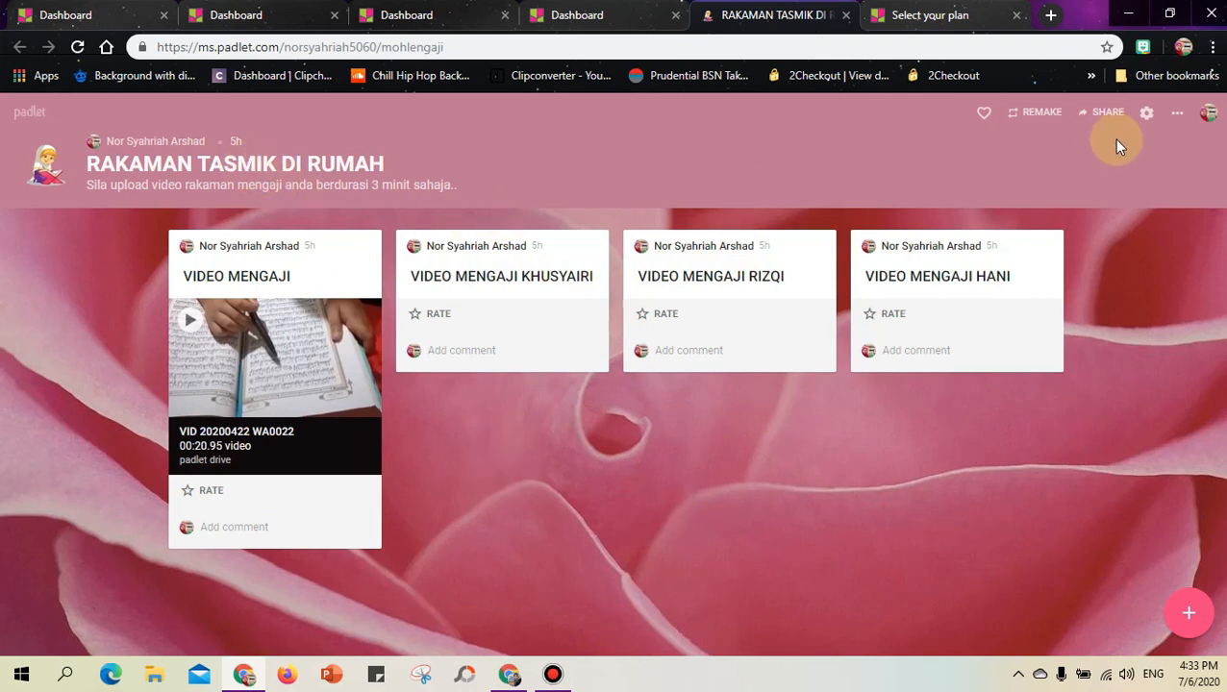
pyautogui.click(1107, 114)
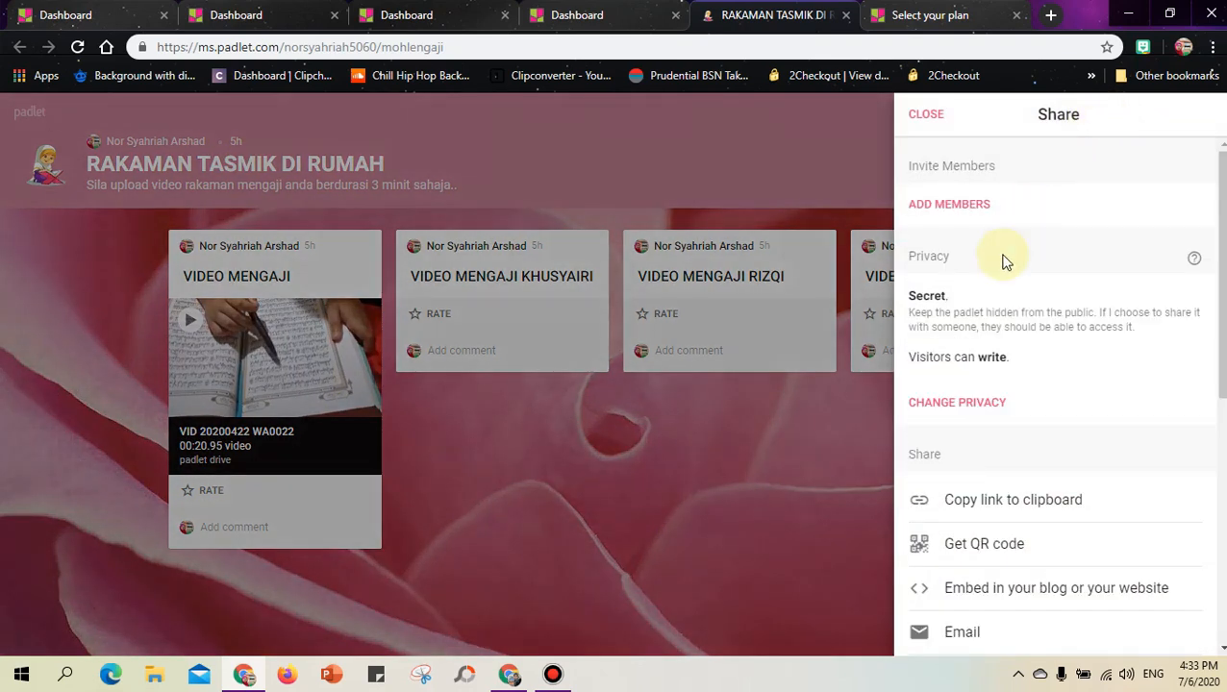
pyautogui.click(978, 506)
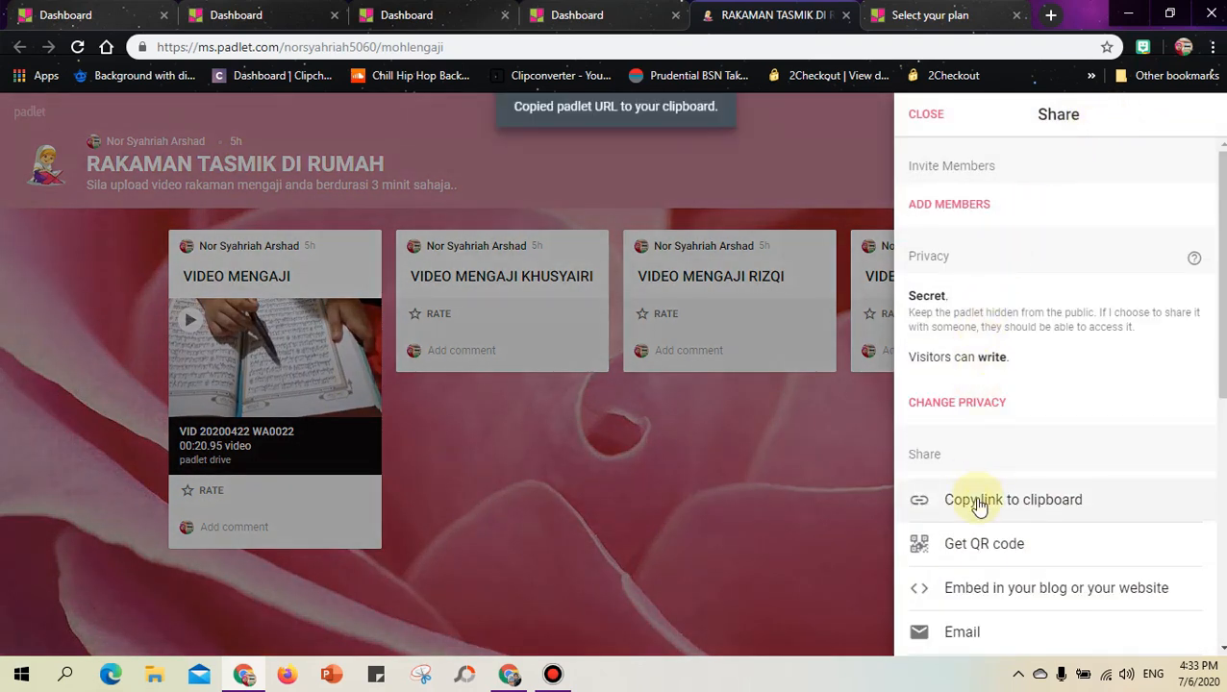
pyautogui.click(769, 188)
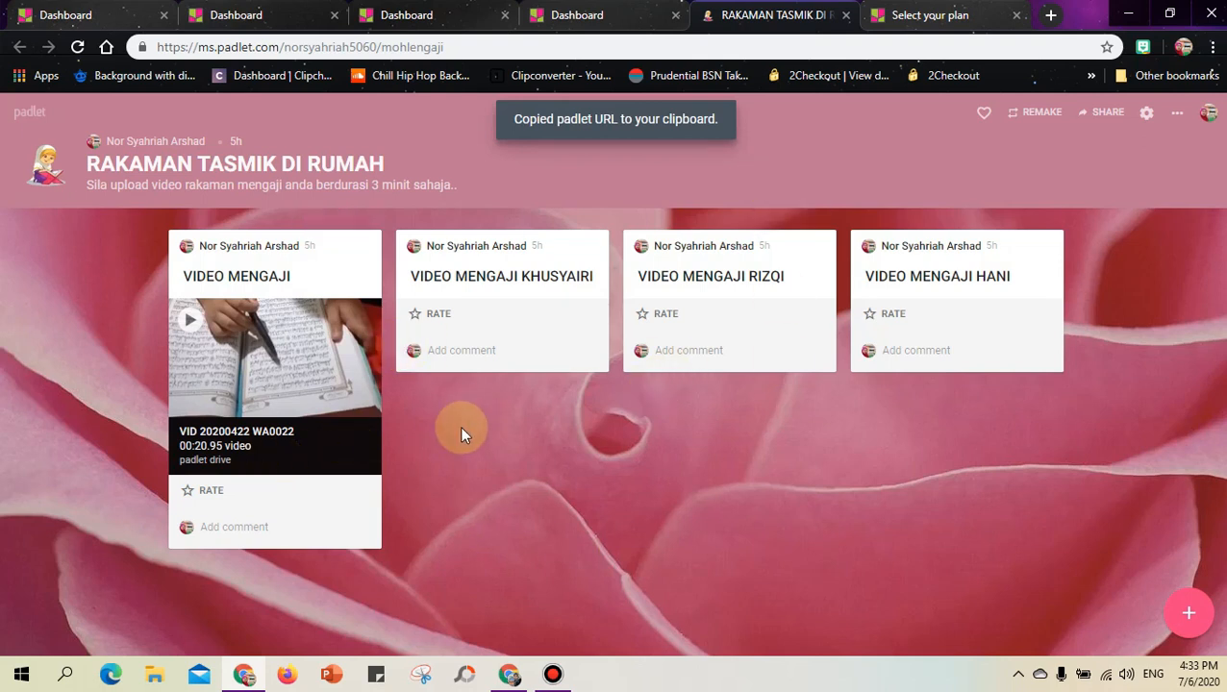
pyautogui.moveTo(342, 245)
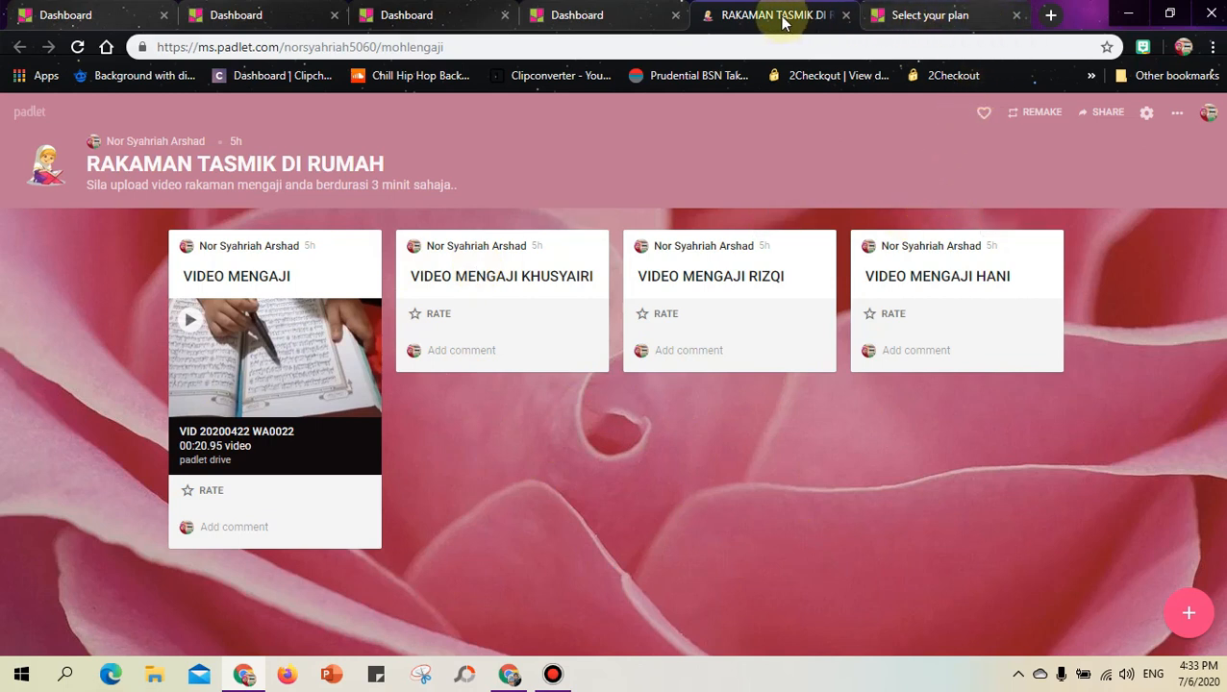
pyautogui.click(848, 17)
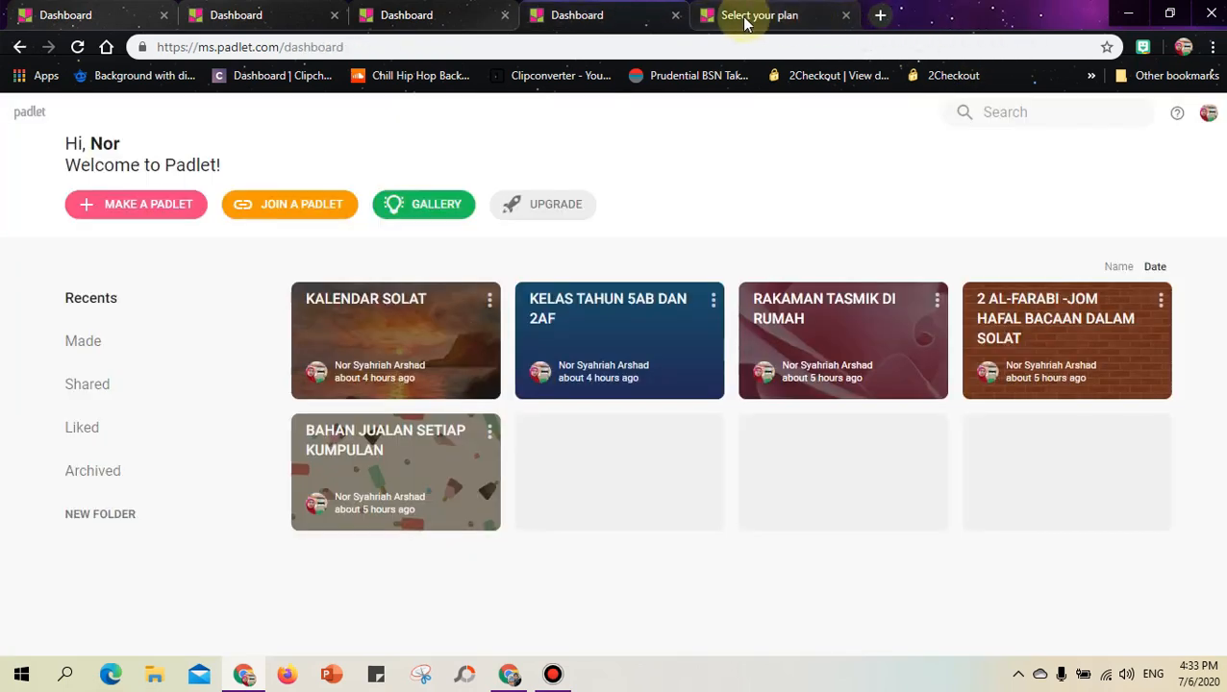
# Examine the video posts in the 2 AL-FARABI -JOM HAFAL BACAAN DALAM SOLAT padlet, and close that padlet
pyautogui.click(1048, 325)
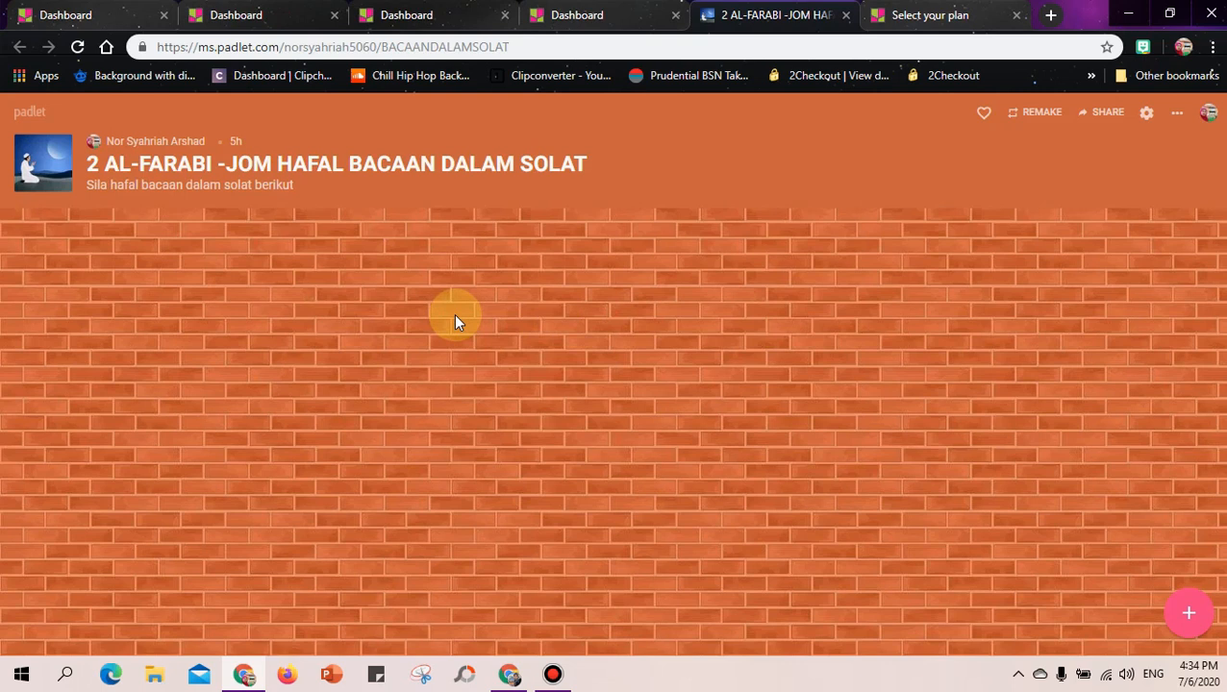
pyautogui.scroll(-2, 578, 362)
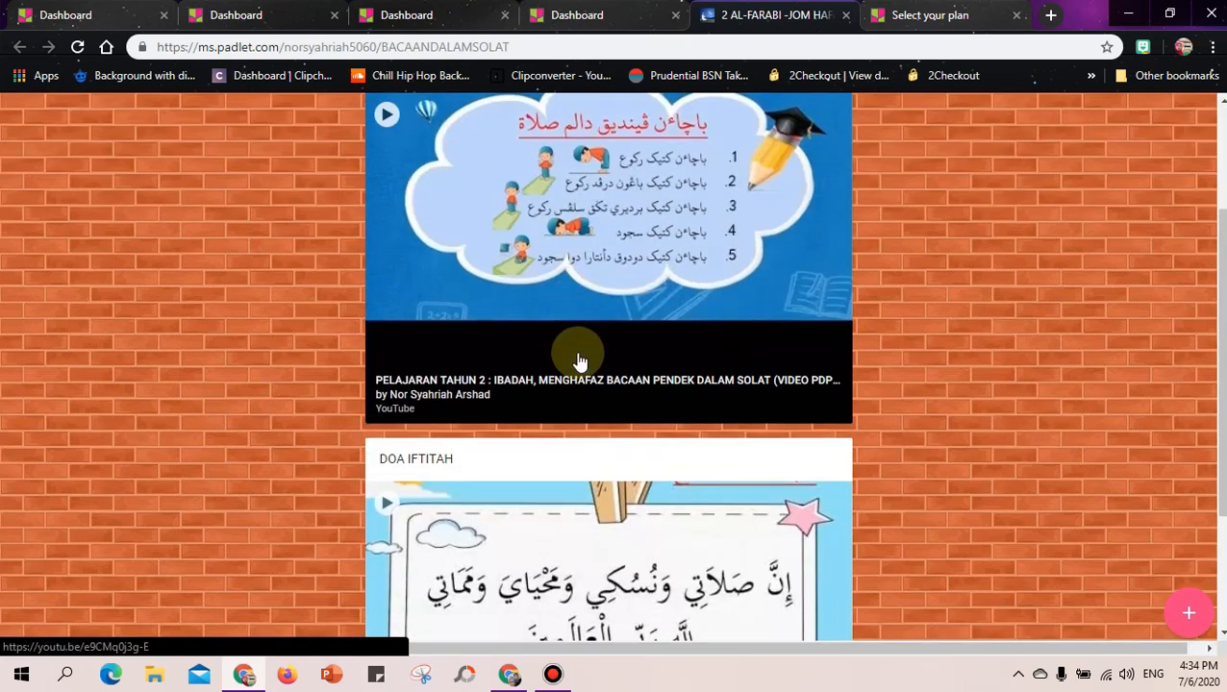
pyautogui.scroll(-2, 617, 364)
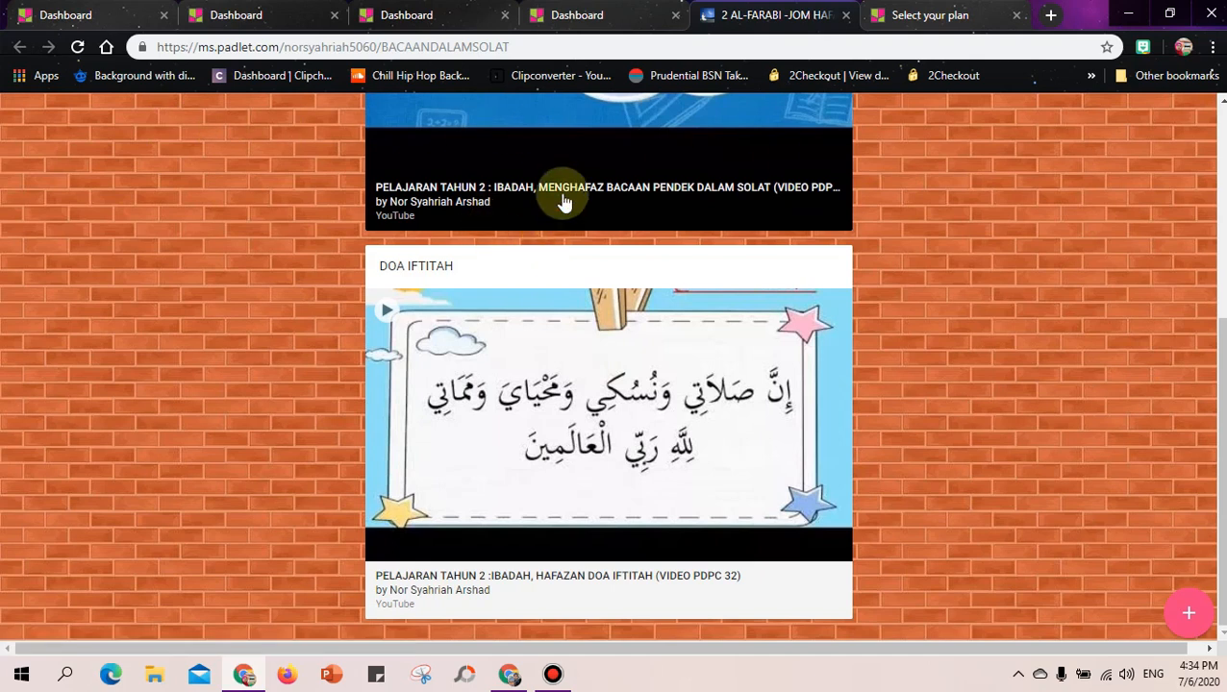
pyautogui.scroll(4, 576, 283)
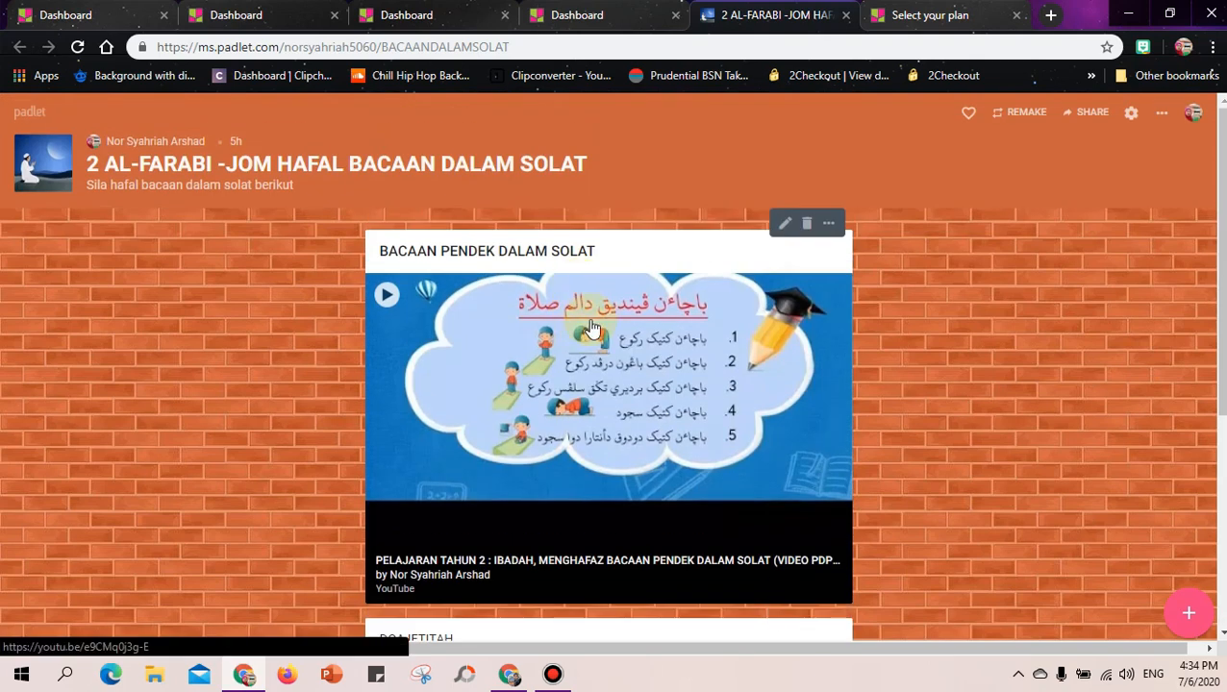
pyautogui.scroll(-4, 584, 332)
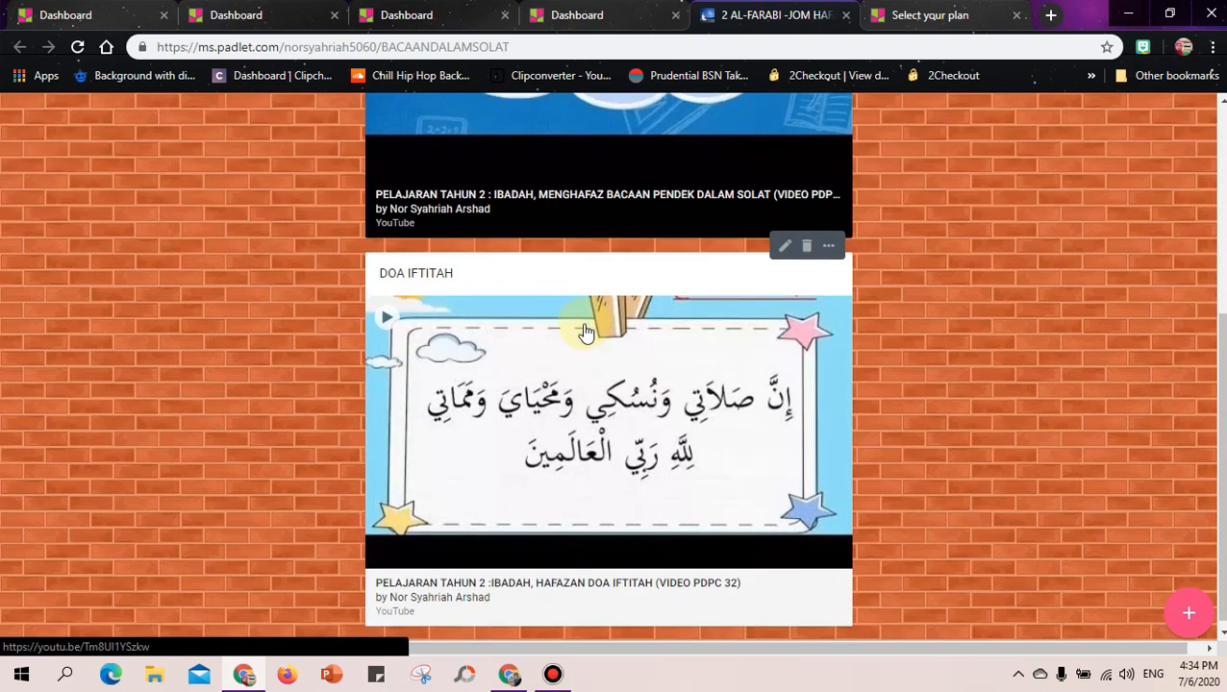
pyautogui.scroll(4, 584, 327)
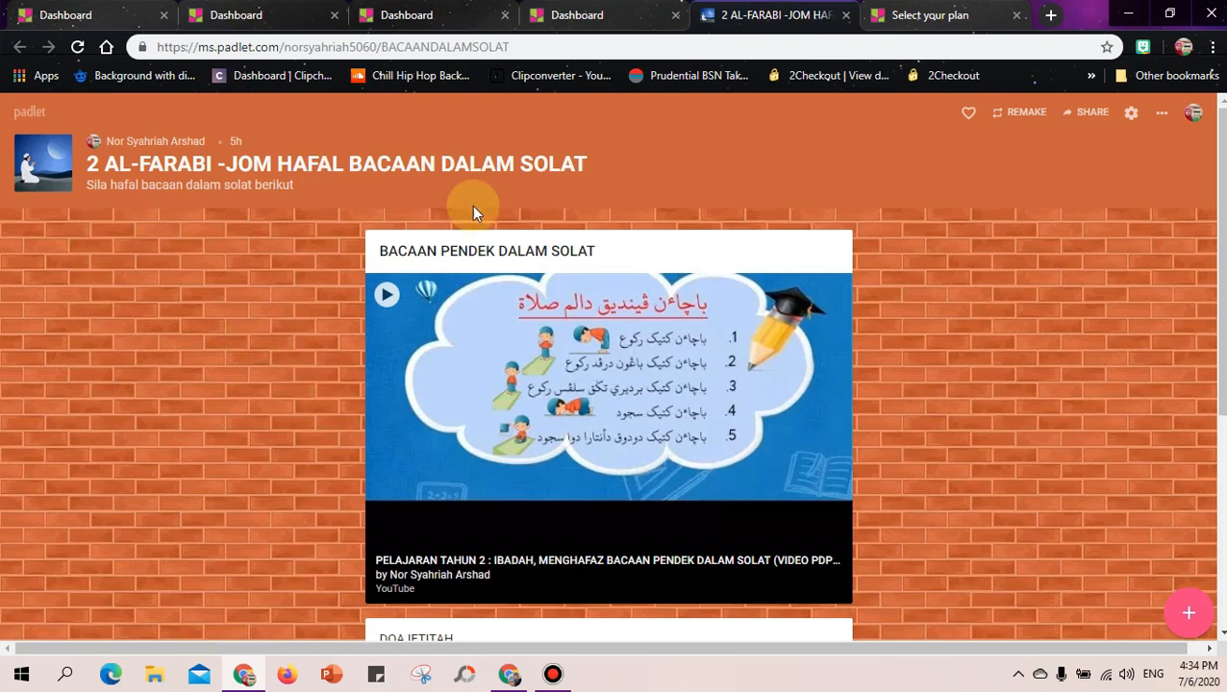
pyautogui.scroll(-2, 627, 169)
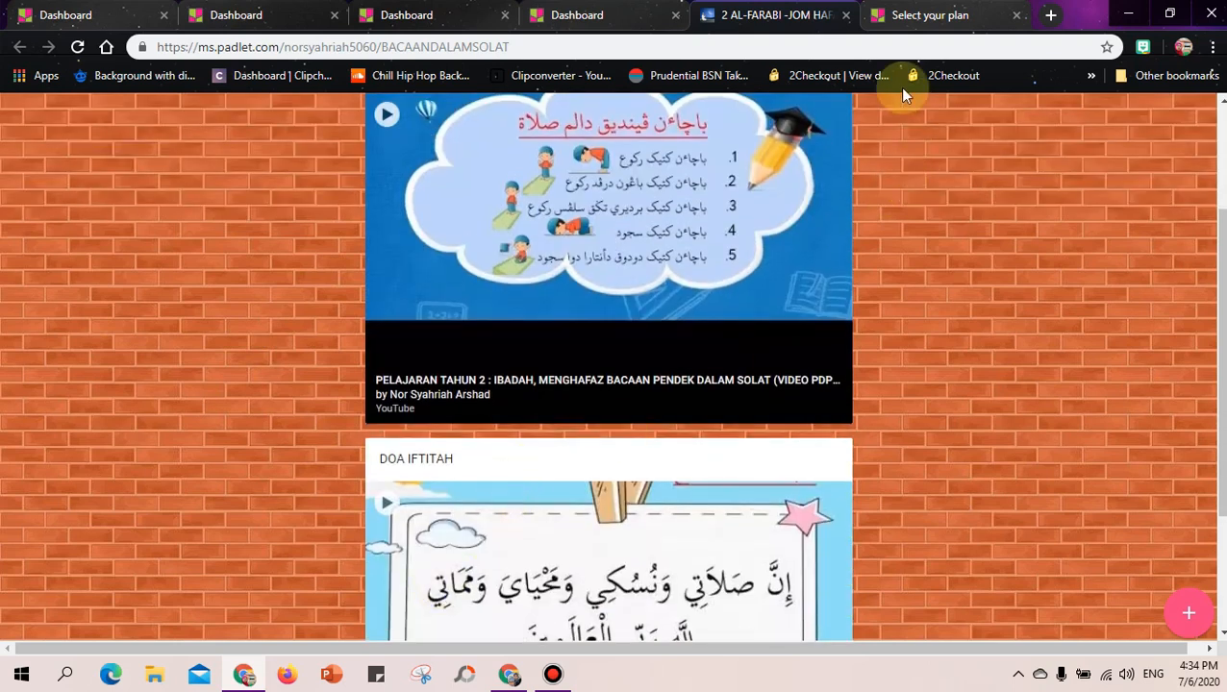
pyautogui.click(846, 16)
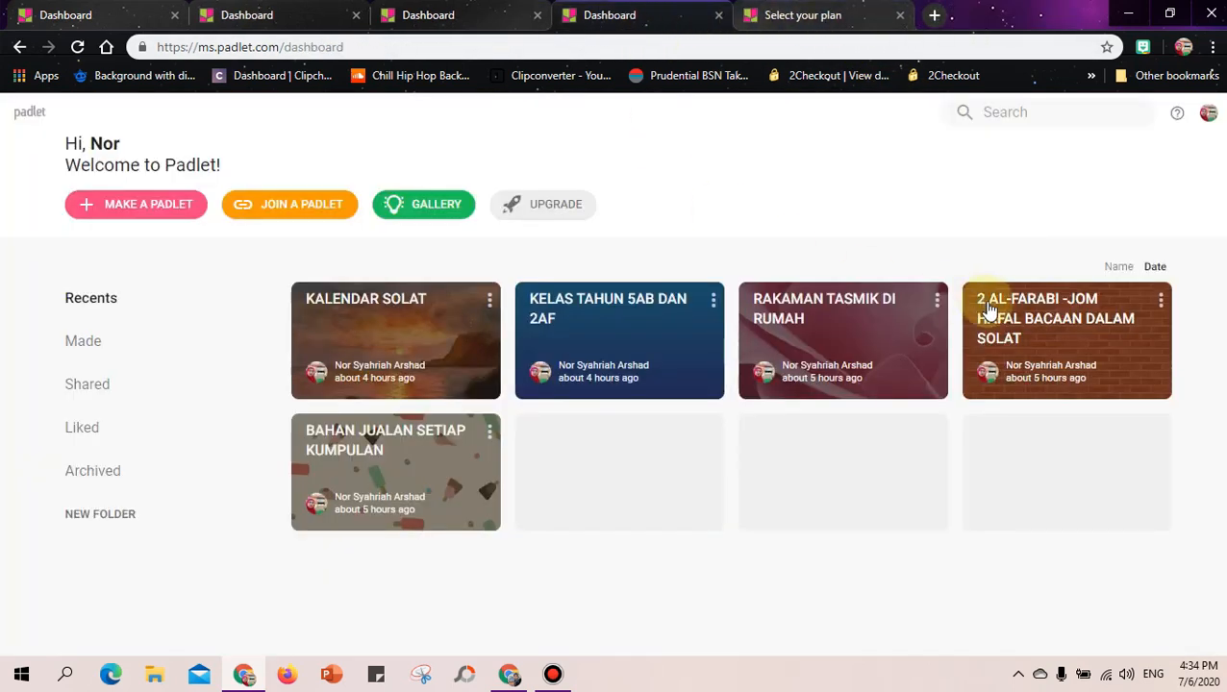
# View the BAHAN JUALAN SETIAP KUMPULAN padlet, and close it along with the three extra Dashboard tabs
pyautogui.click(390, 449)
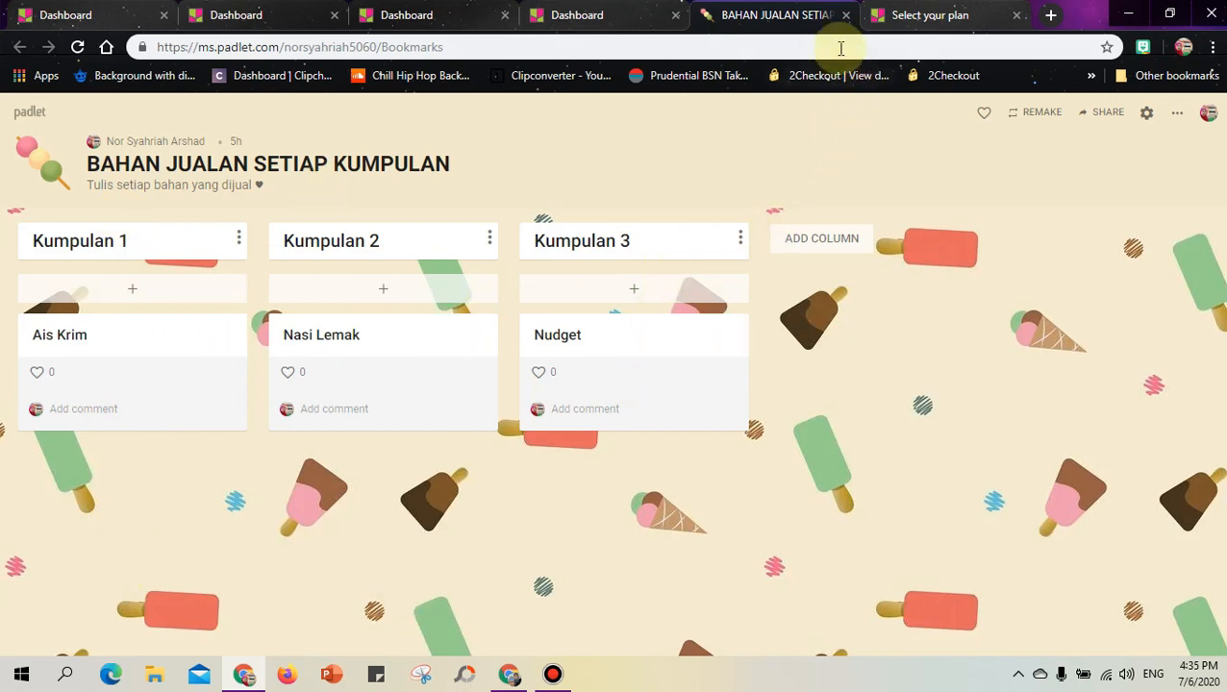
pyautogui.click(844, 15)
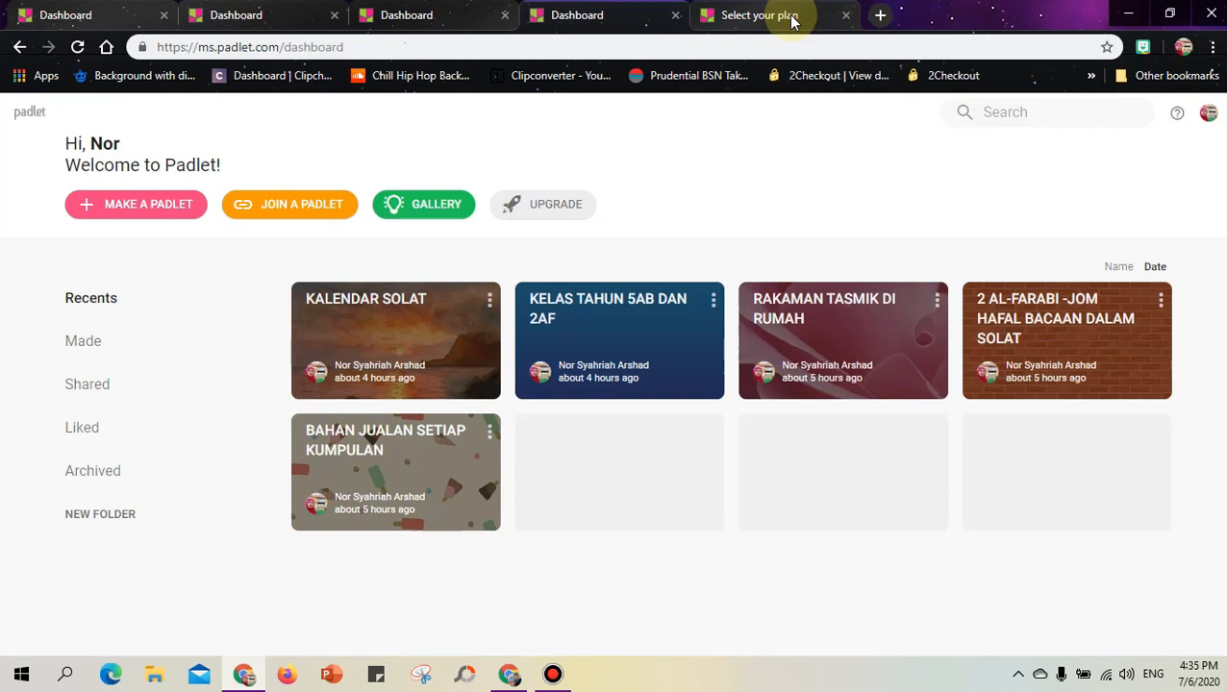
pyautogui.click(675, 15)
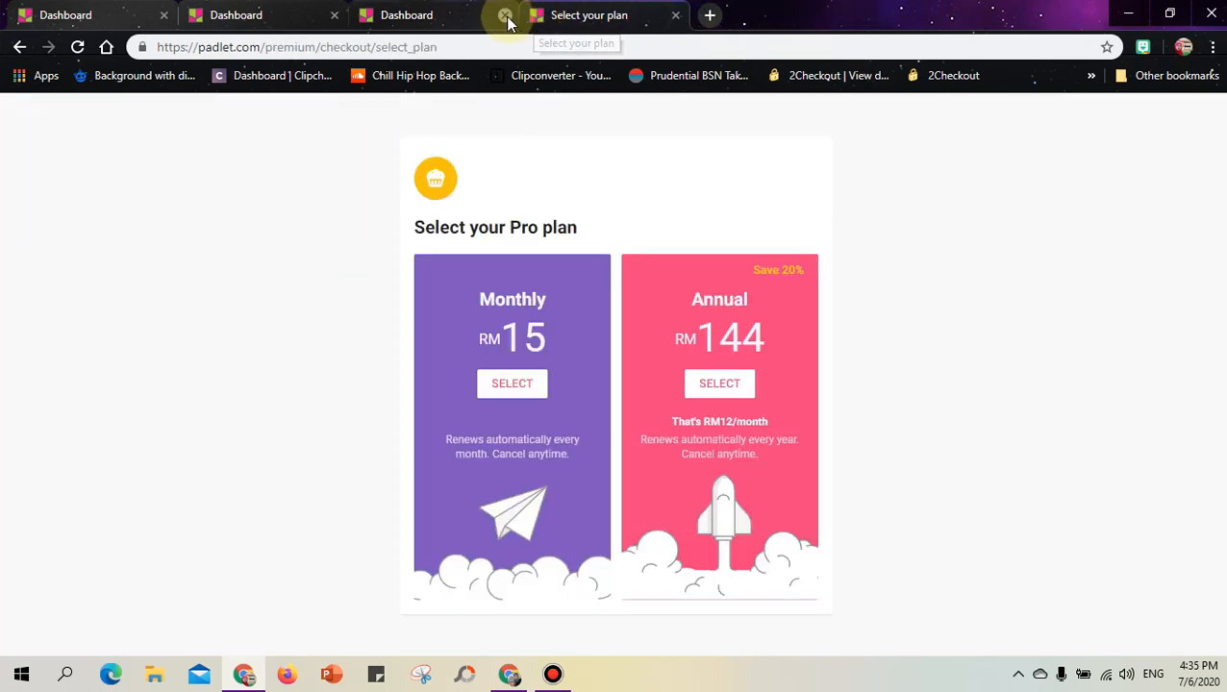
pyautogui.click(504, 16)
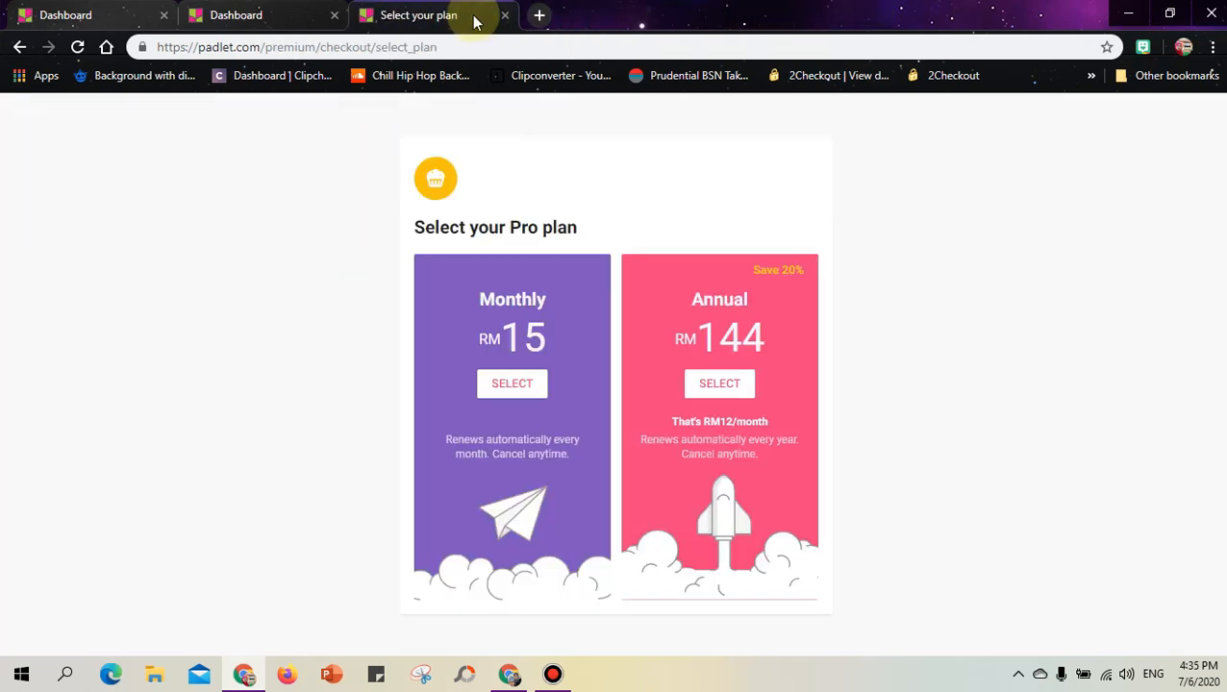
pyautogui.click(333, 15)
pyautogui.click(108, 20)
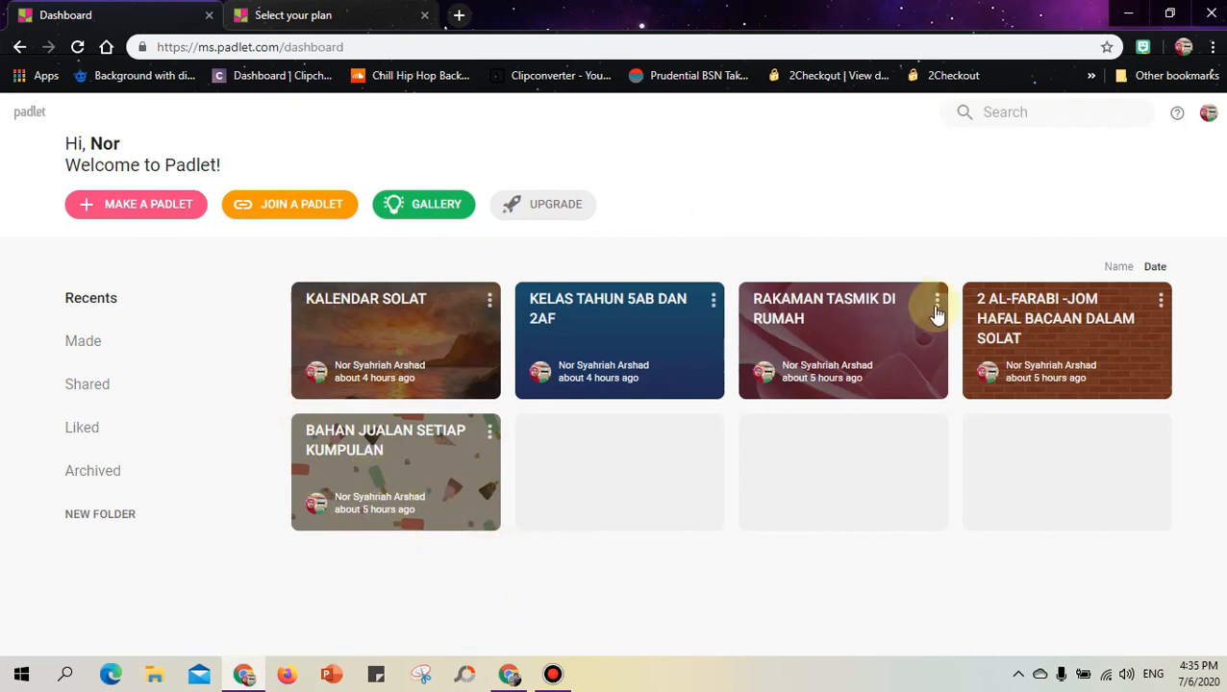
# Start making a padlet in the other account's Chrome window and examine the blank layout choices
pyautogui.click(511, 676)
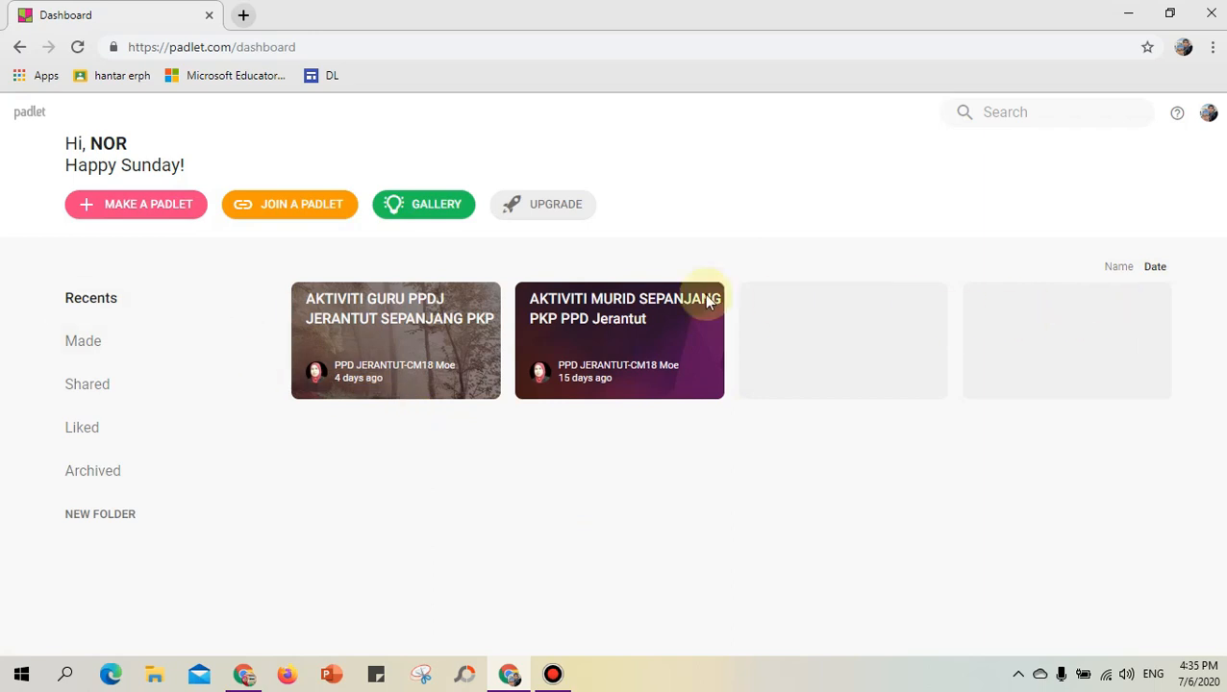
pyautogui.click(168, 208)
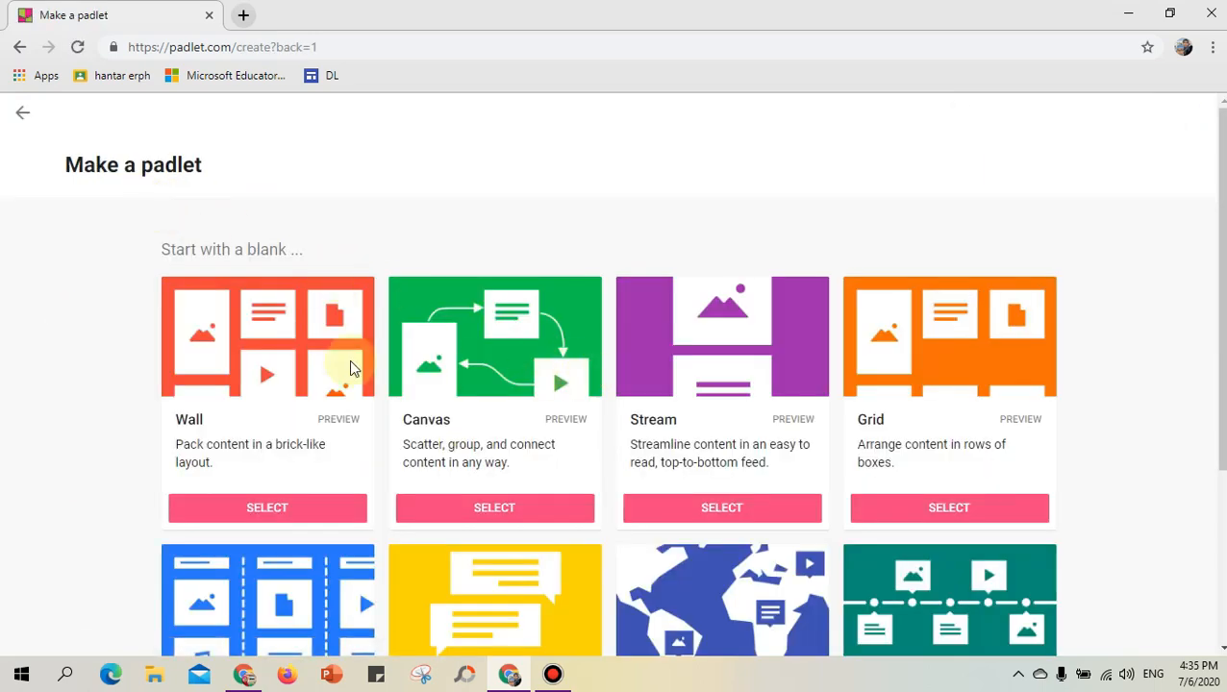
pyautogui.scroll(-3, 904, 397)
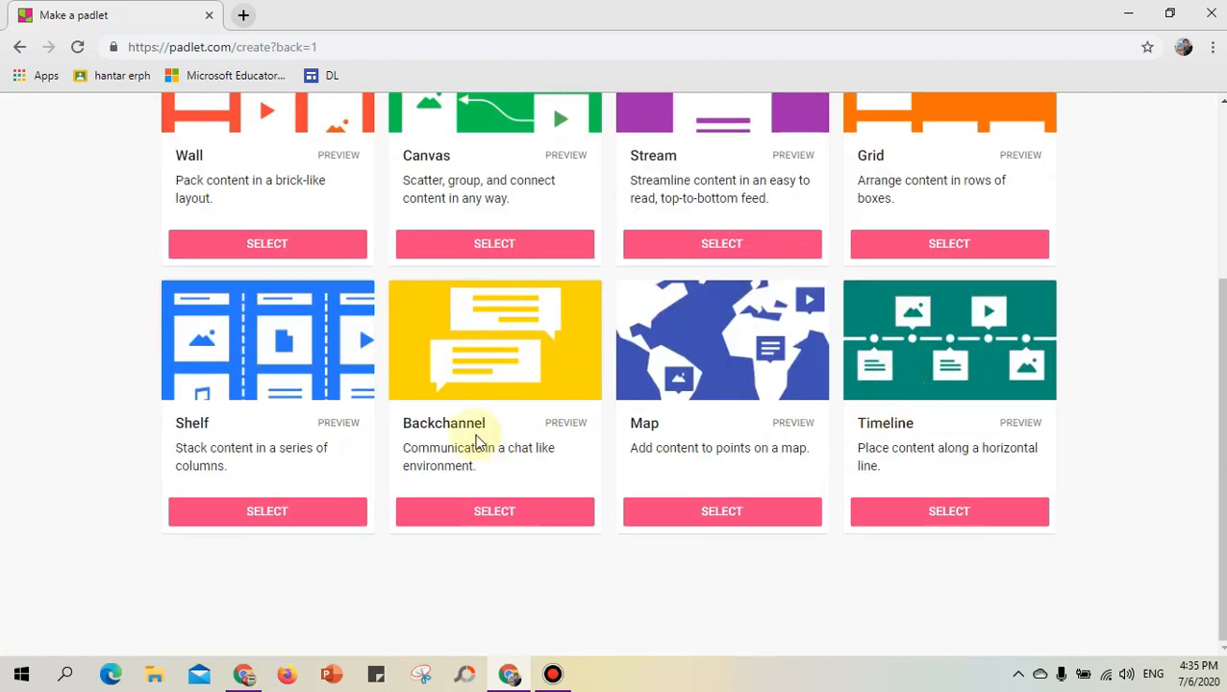
pyautogui.scroll(2, 478, 441)
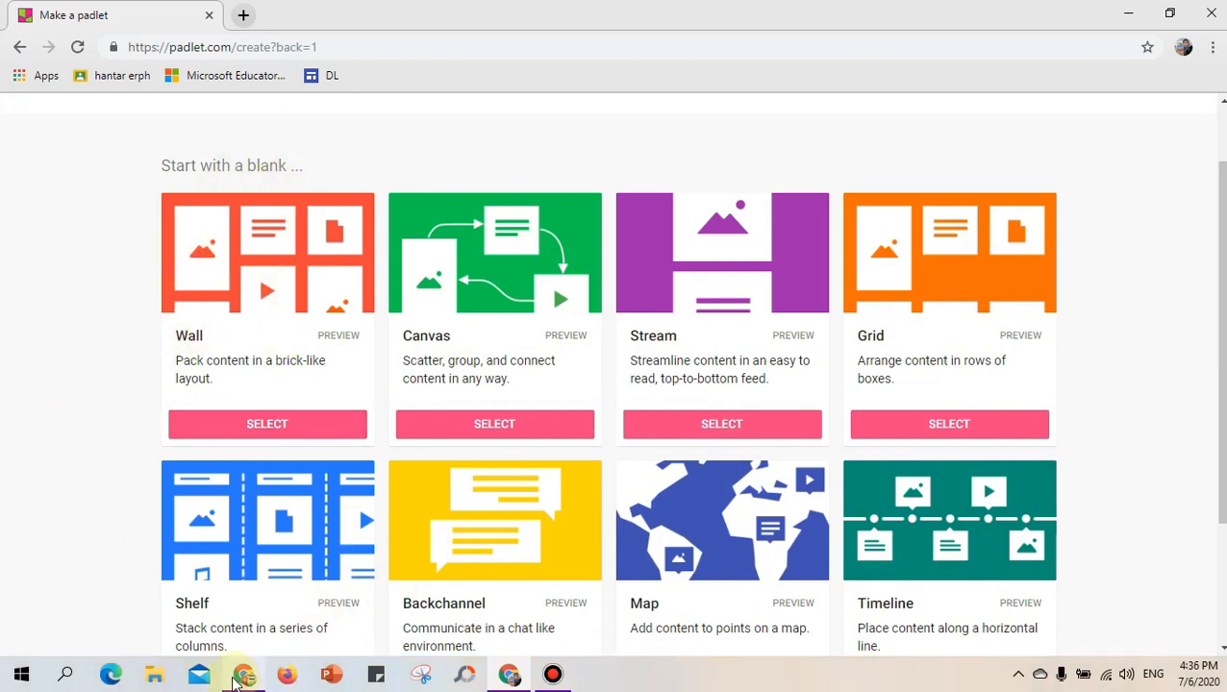
# Open the KALENDAR SOLAT and KELAS TAHUN 5AB DAN 2AF padlets in the first Chrome window and compare them with the layout choices
pyautogui.click(241, 675)
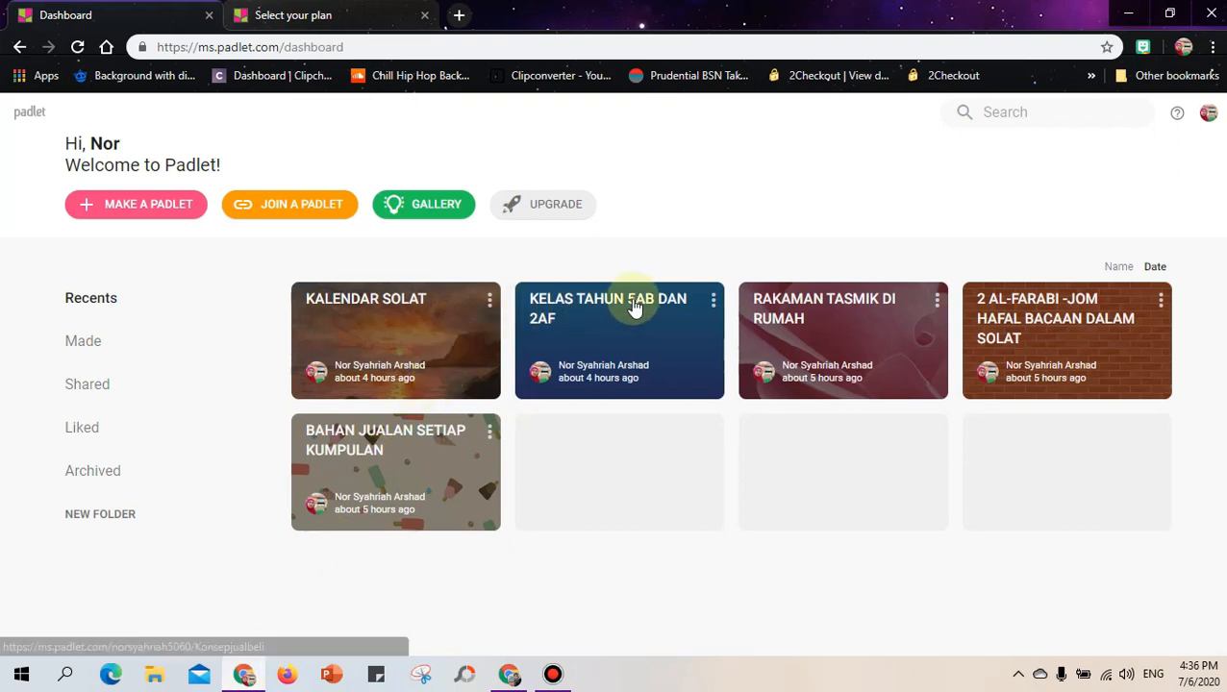
pyautogui.click(450, 304)
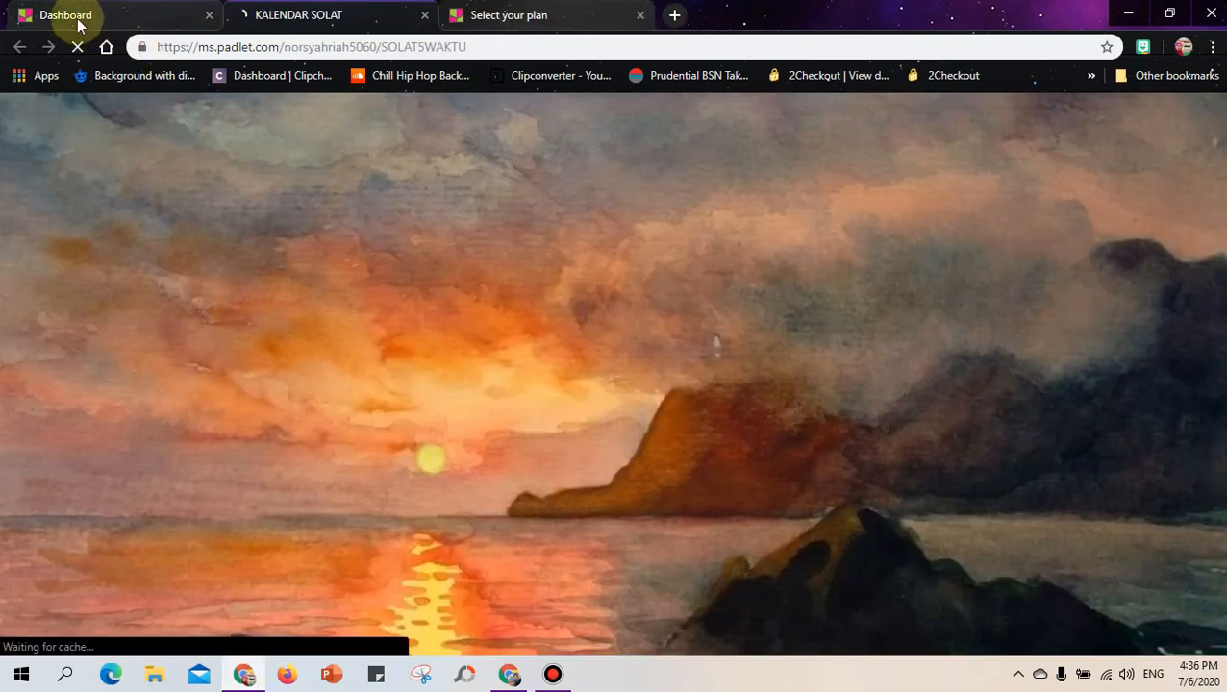
pyautogui.click(78, 19)
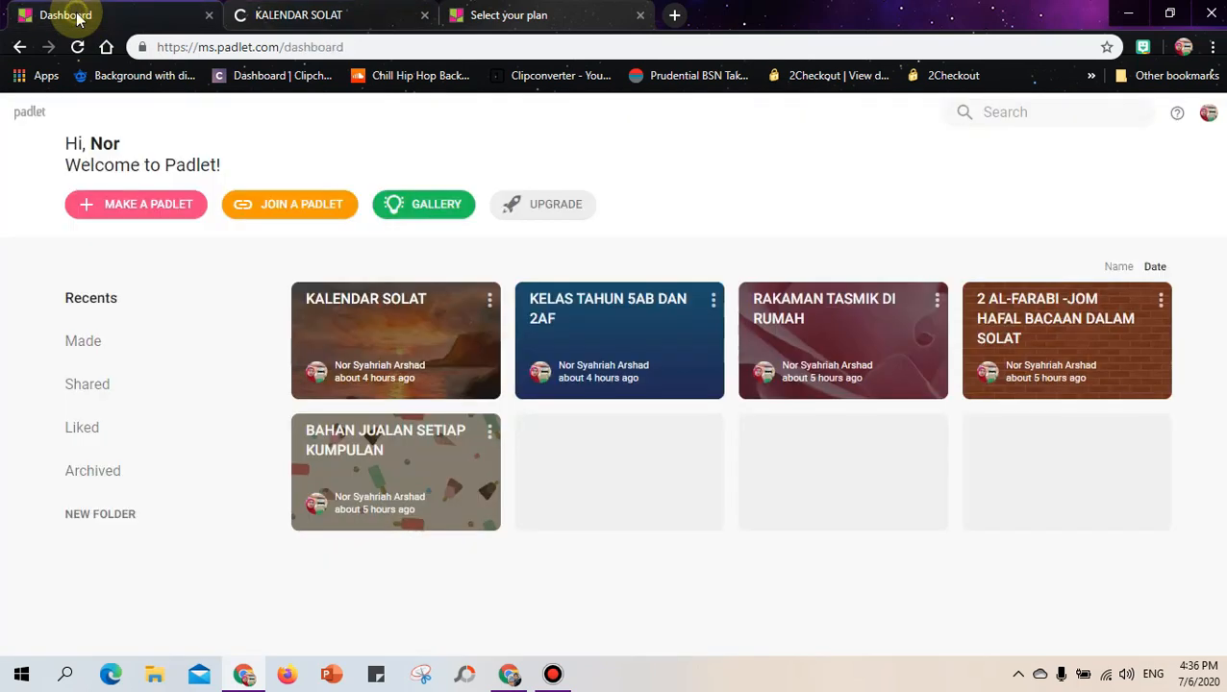
pyautogui.click(643, 306)
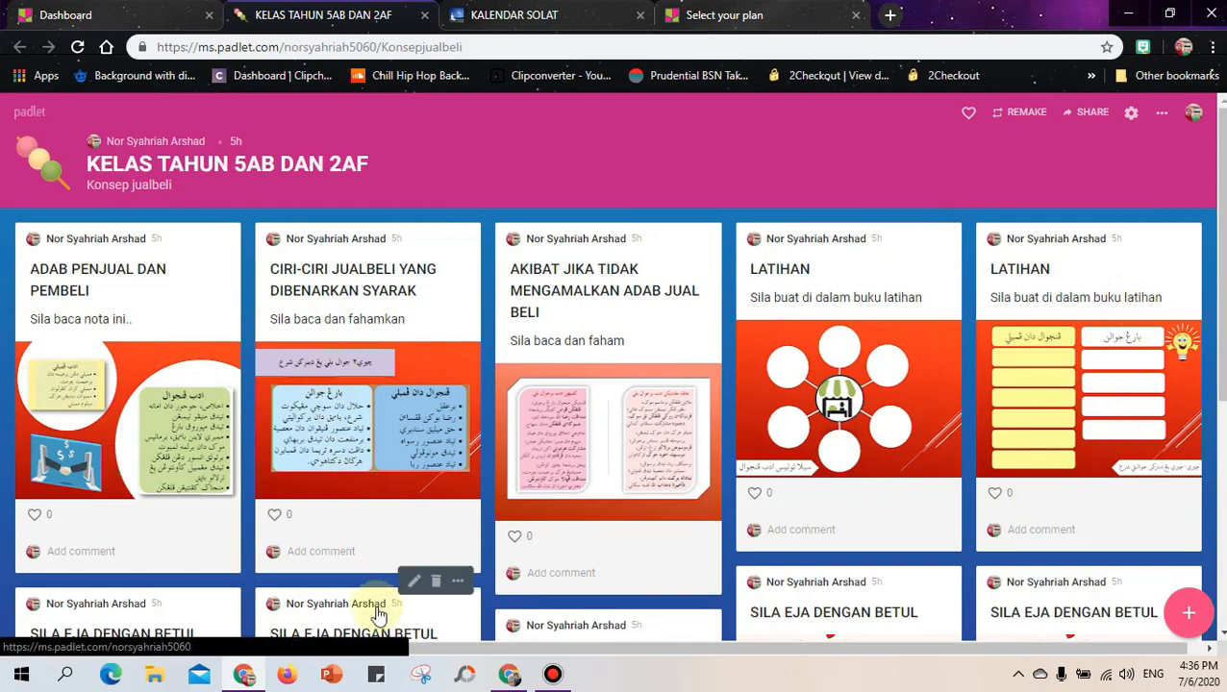
pyautogui.click(507, 673)
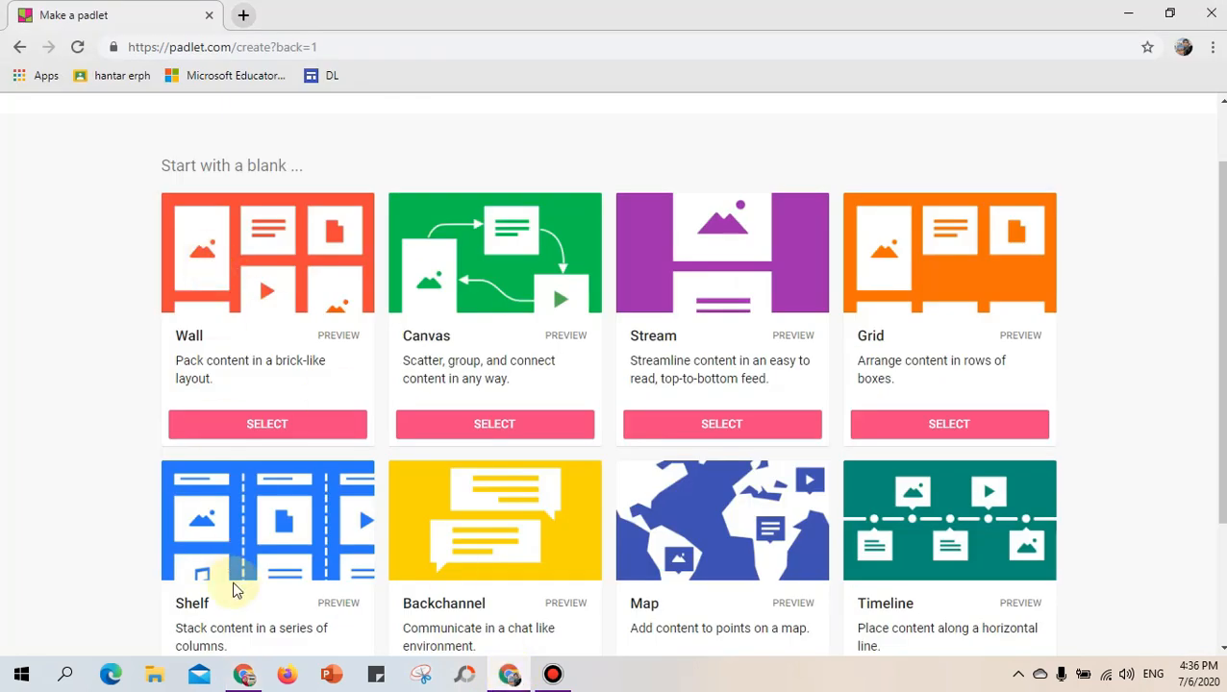
pyautogui.click(243, 677)
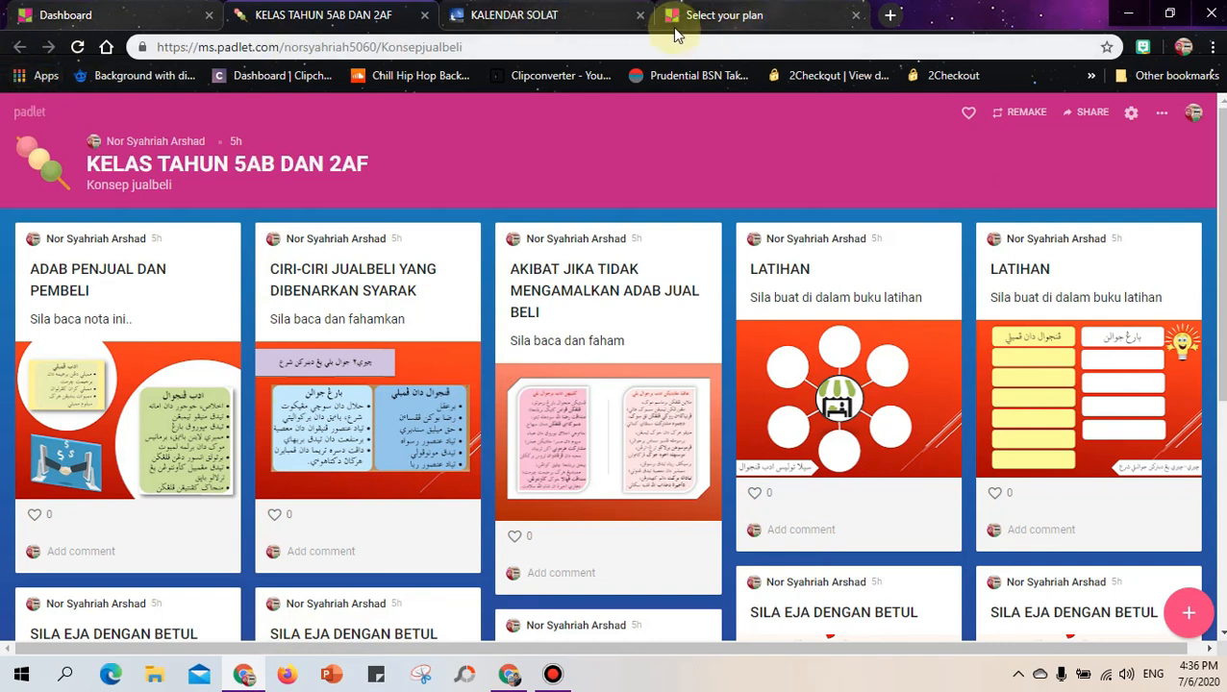
# Close the KALENDAR SOLAT and KELAS TAHUN 5AB DAN 2AF padlets, and check the layout choices in the other window before returning to the dashboard
pyautogui.click(640, 14)
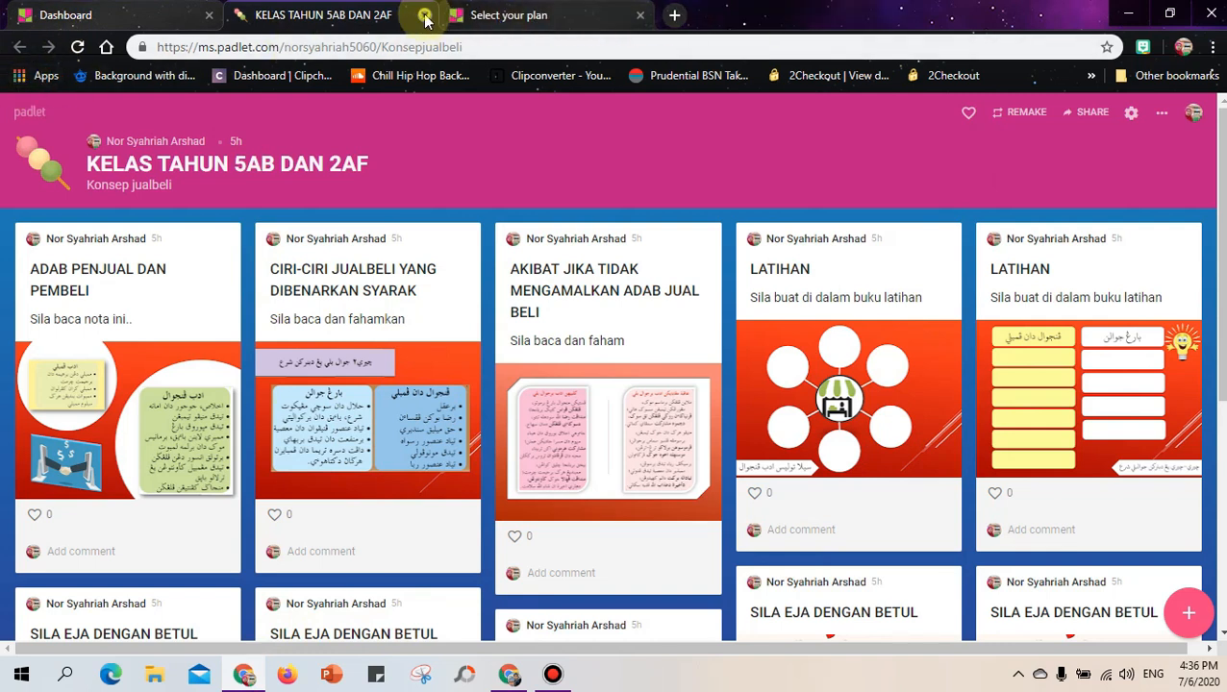
pyautogui.click(424, 16)
pyautogui.click(121, 16)
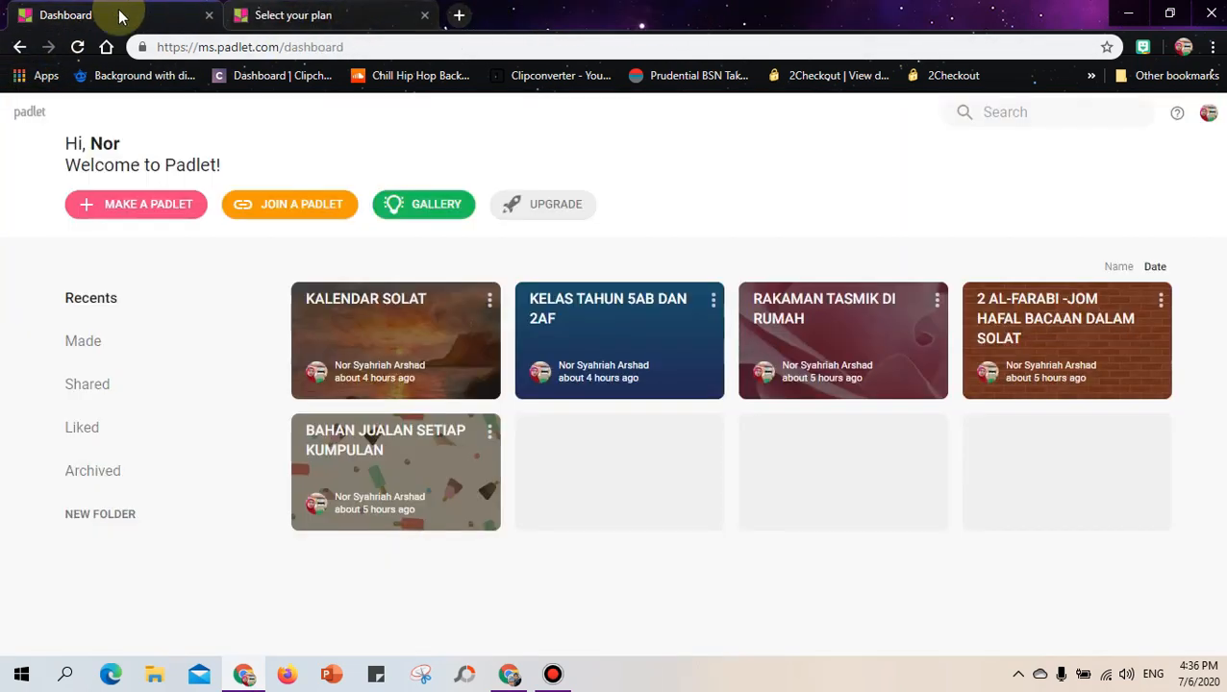
pyautogui.click(502, 669)
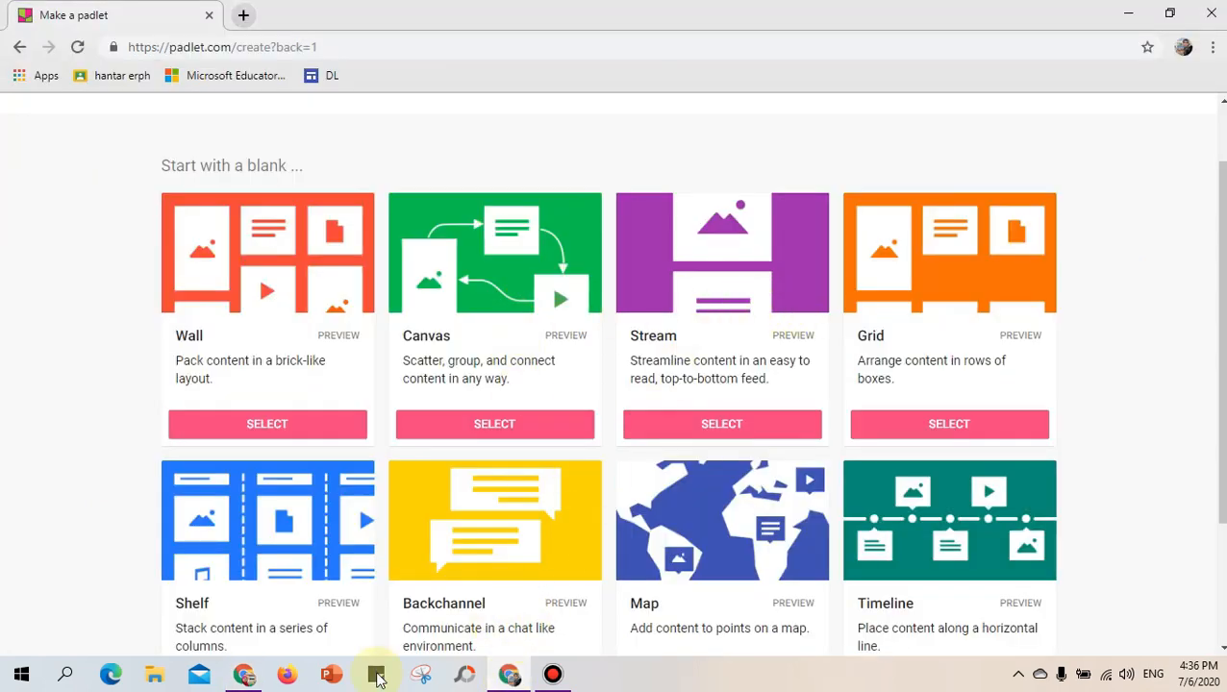
pyautogui.click(244, 674)
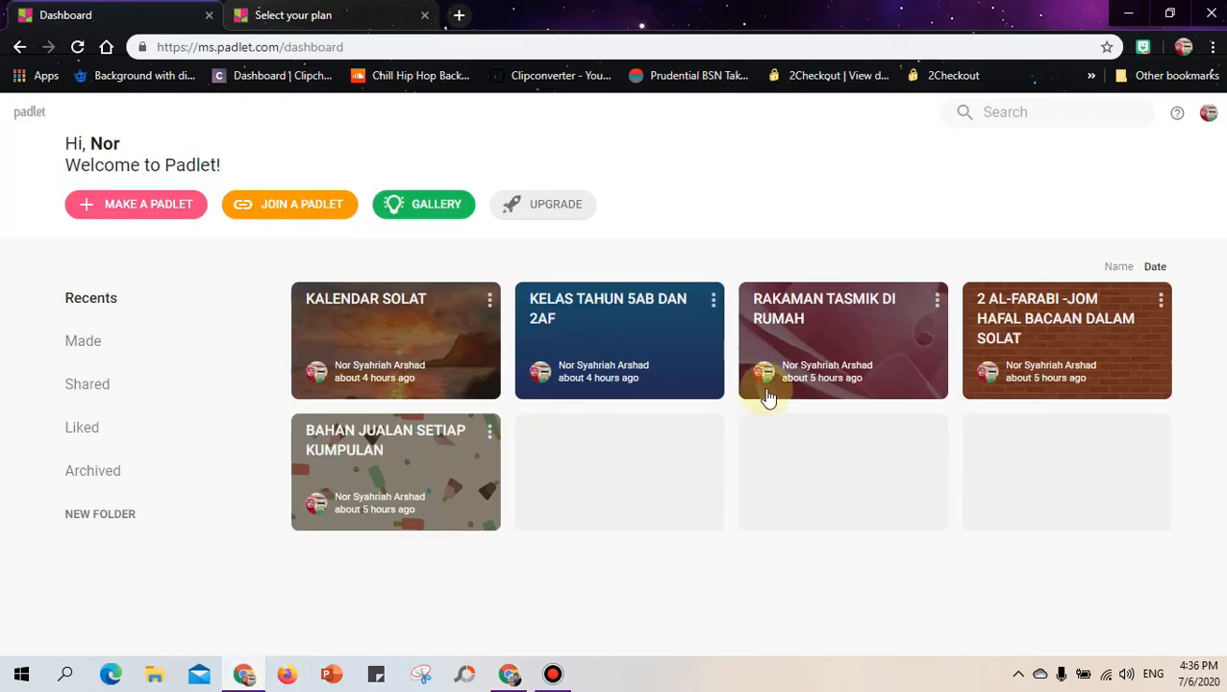
# Examine the video posts in the 2 AL-FARABI -JOM HAFAL BACAAN DALAM SOLAT padlet and compare its arrangement with the layout choices
pyautogui.click(1064, 321)
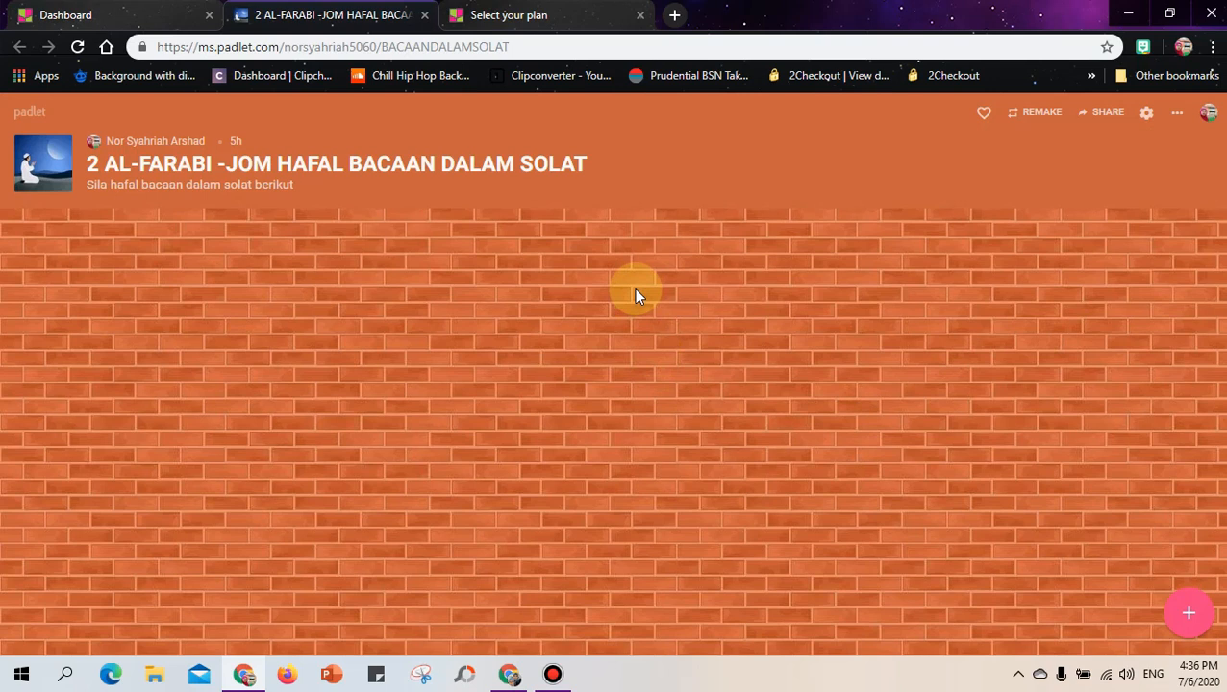
pyautogui.scroll(-4, 606, 307)
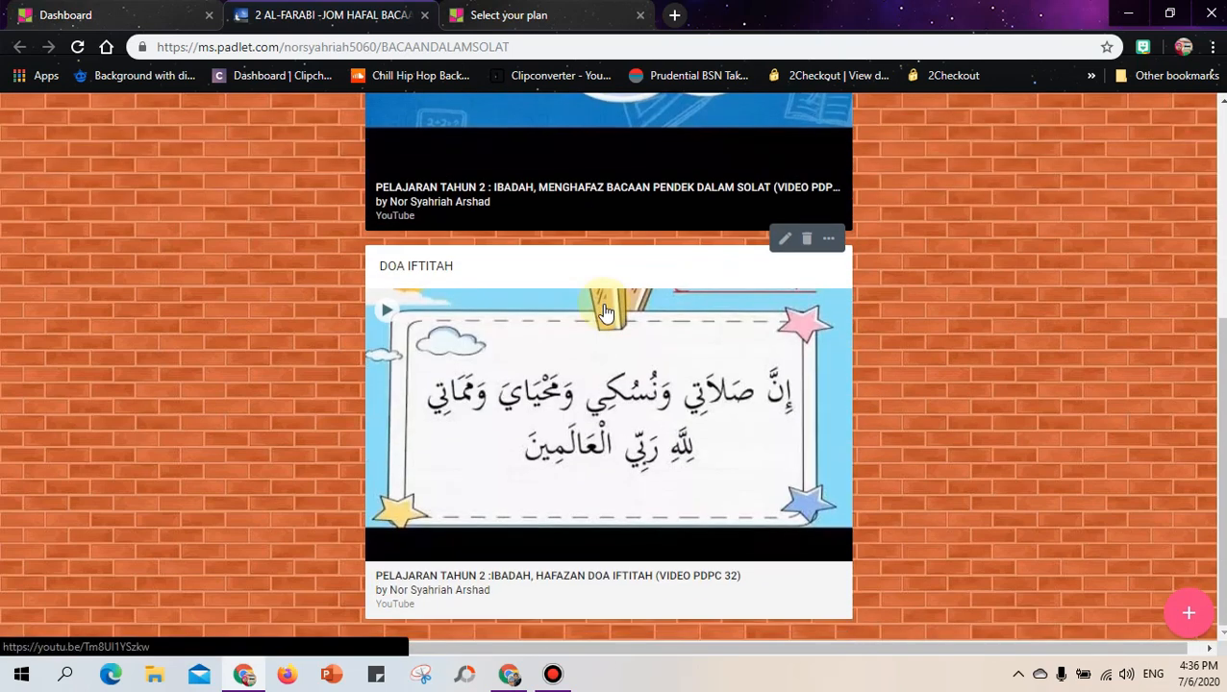
pyautogui.scroll(4, 604, 312)
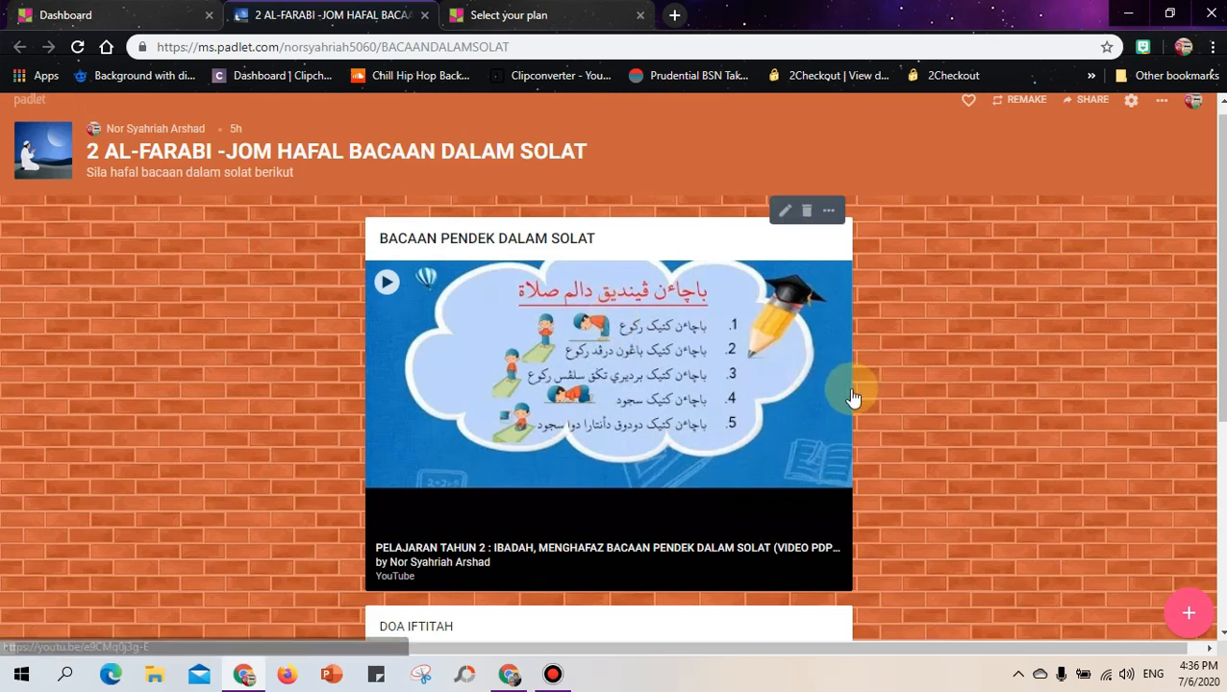
pyautogui.scroll(-4, 686, 354)
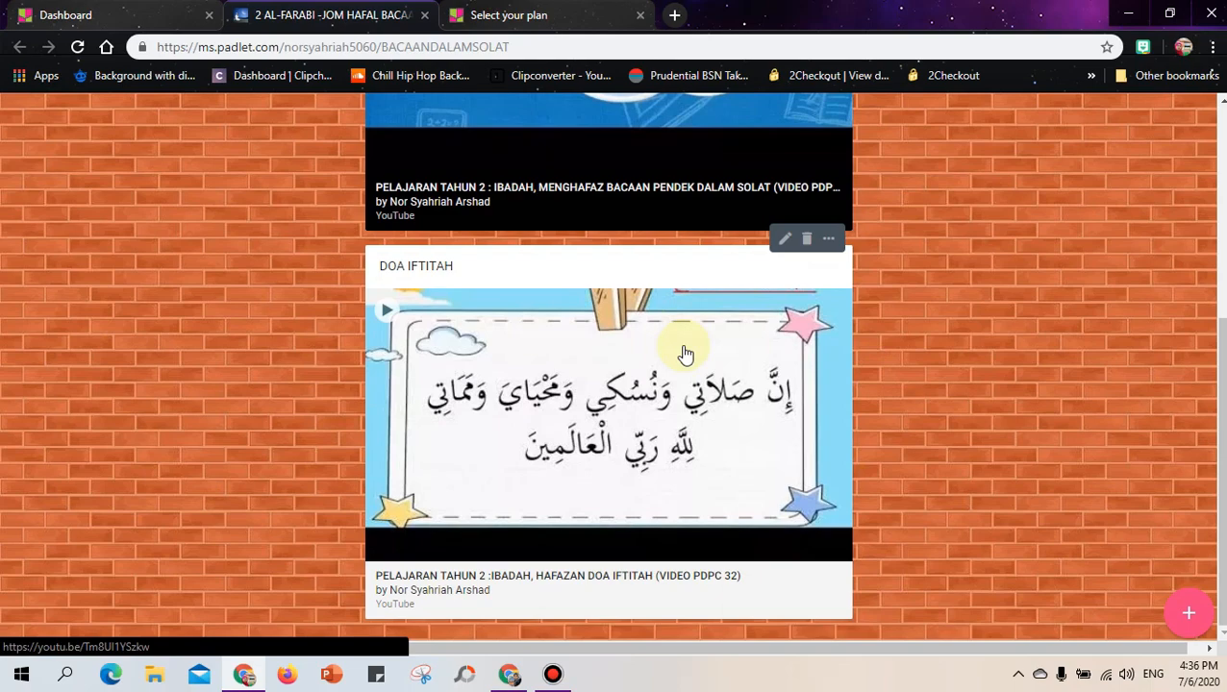
pyautogui.click(246, 675)
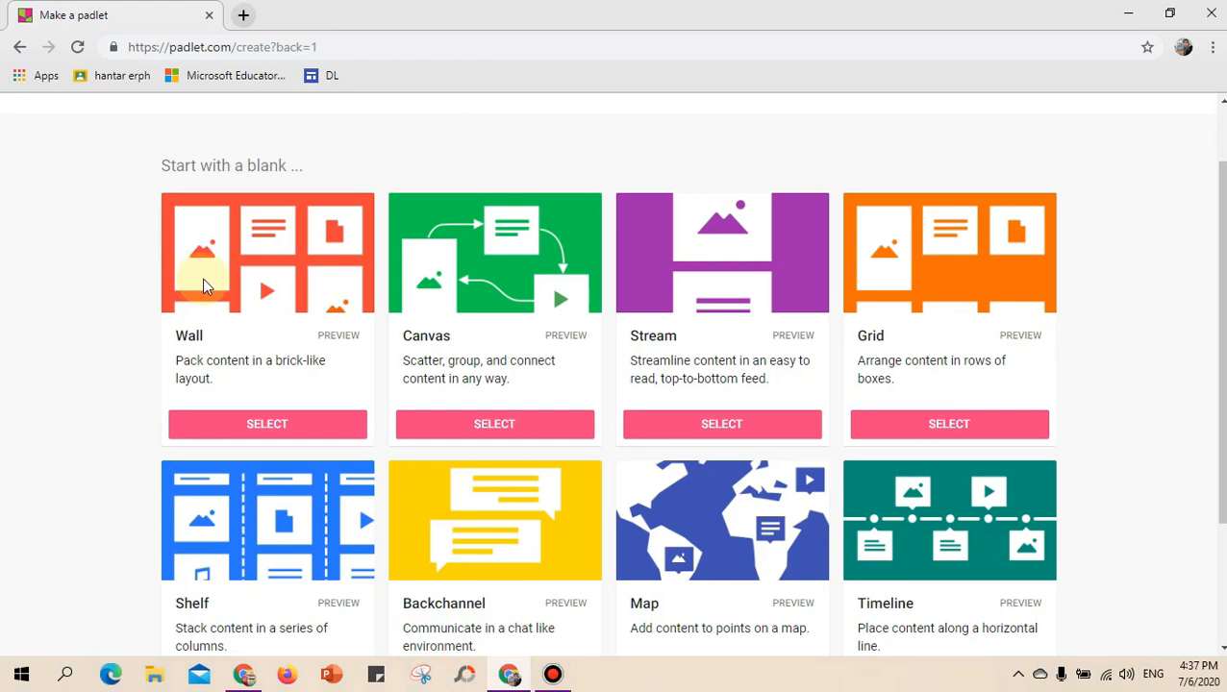
pyautogui.scroll(-2, 872, 356)
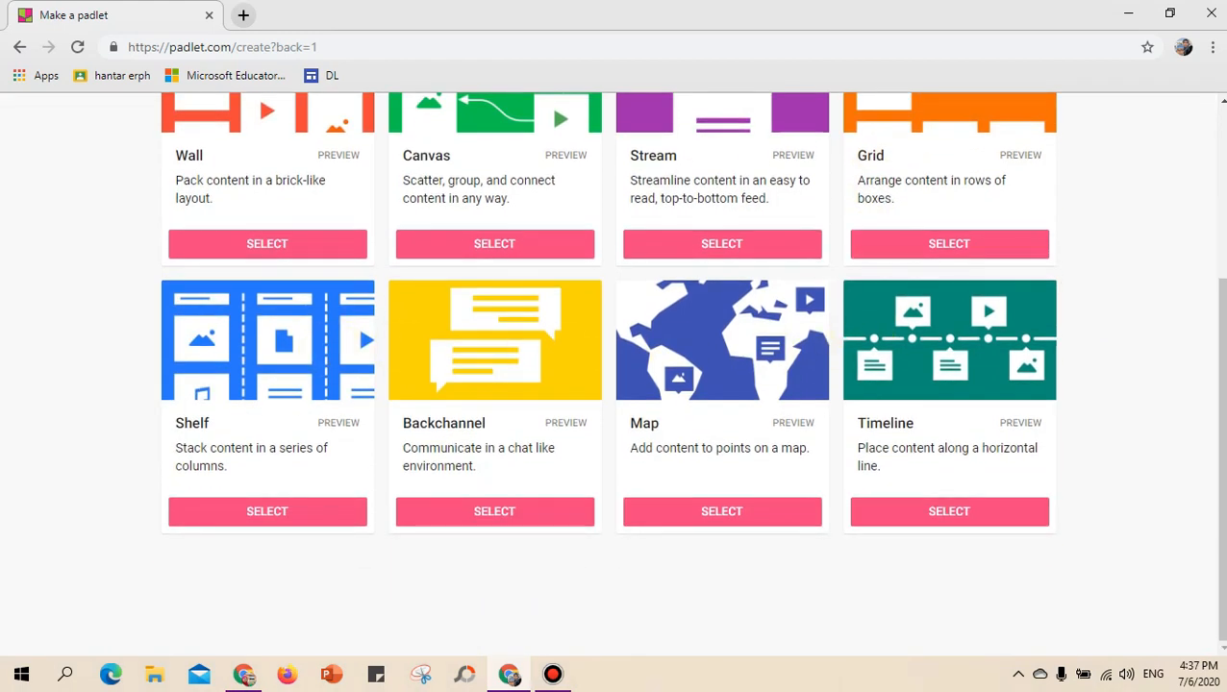
pyautogui.click(244, 674)
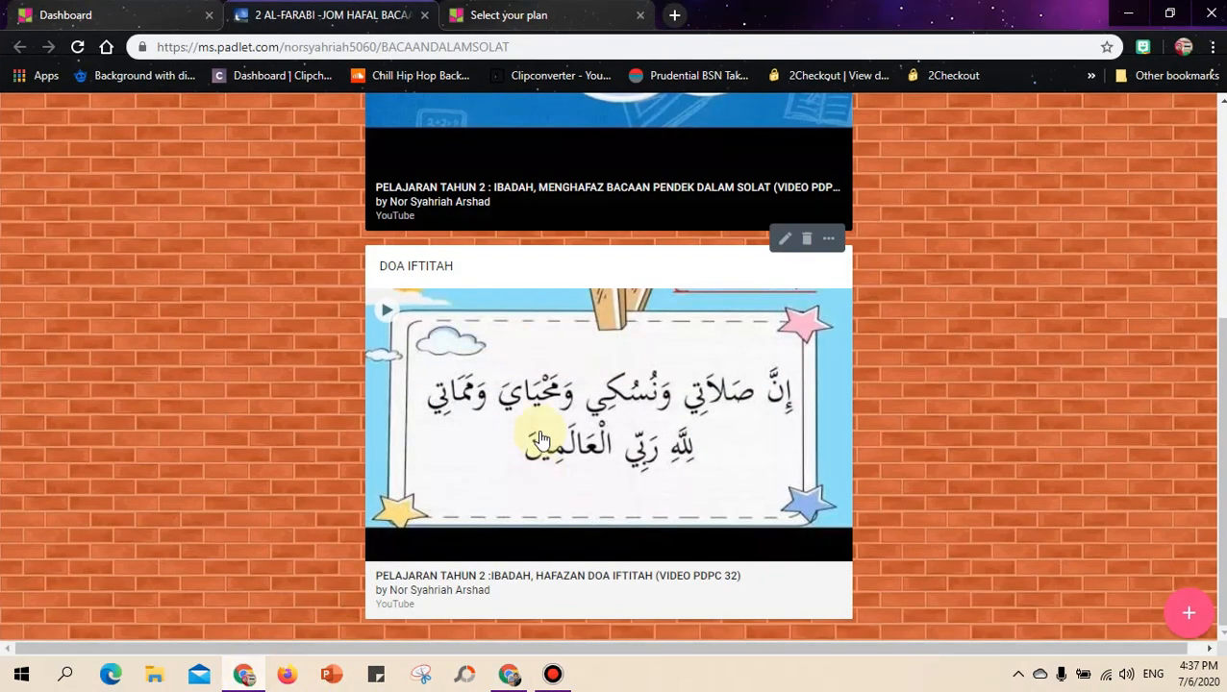
# Open the BAHAN JUALAN SETIAP KUMPULAN padlet from the dashboard and compare its columns with the layout choices in the other window
pyautogui.click(59, 16)
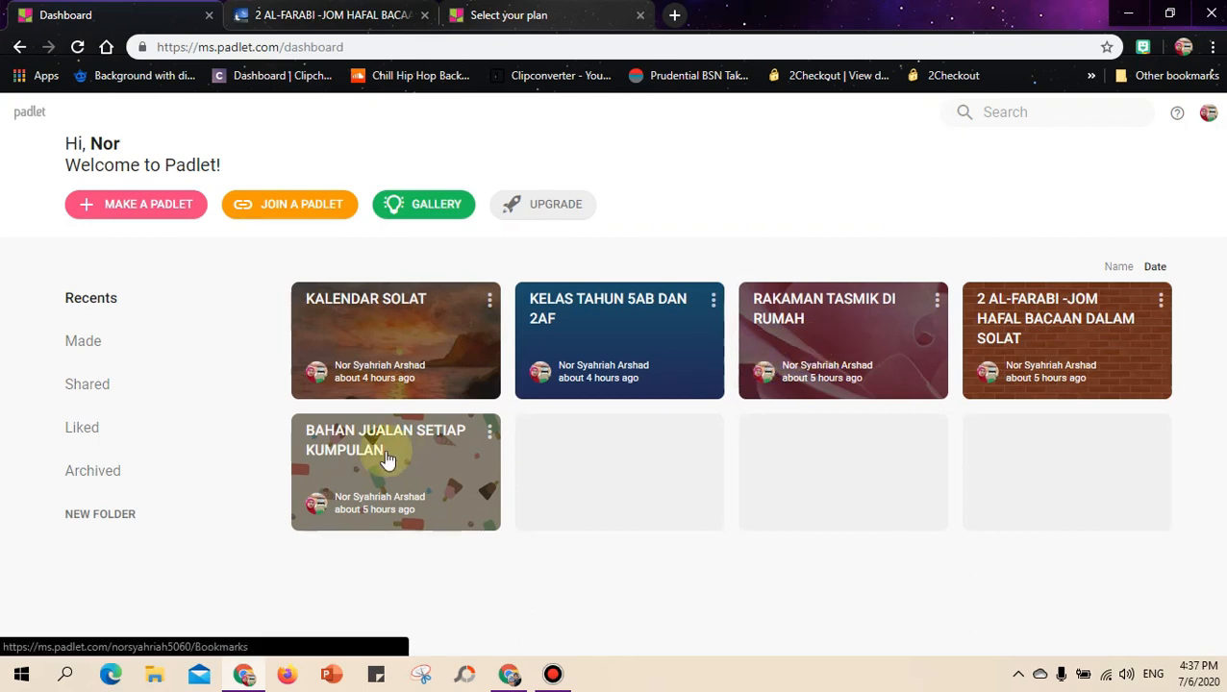
pyautogui.click(349, 459)
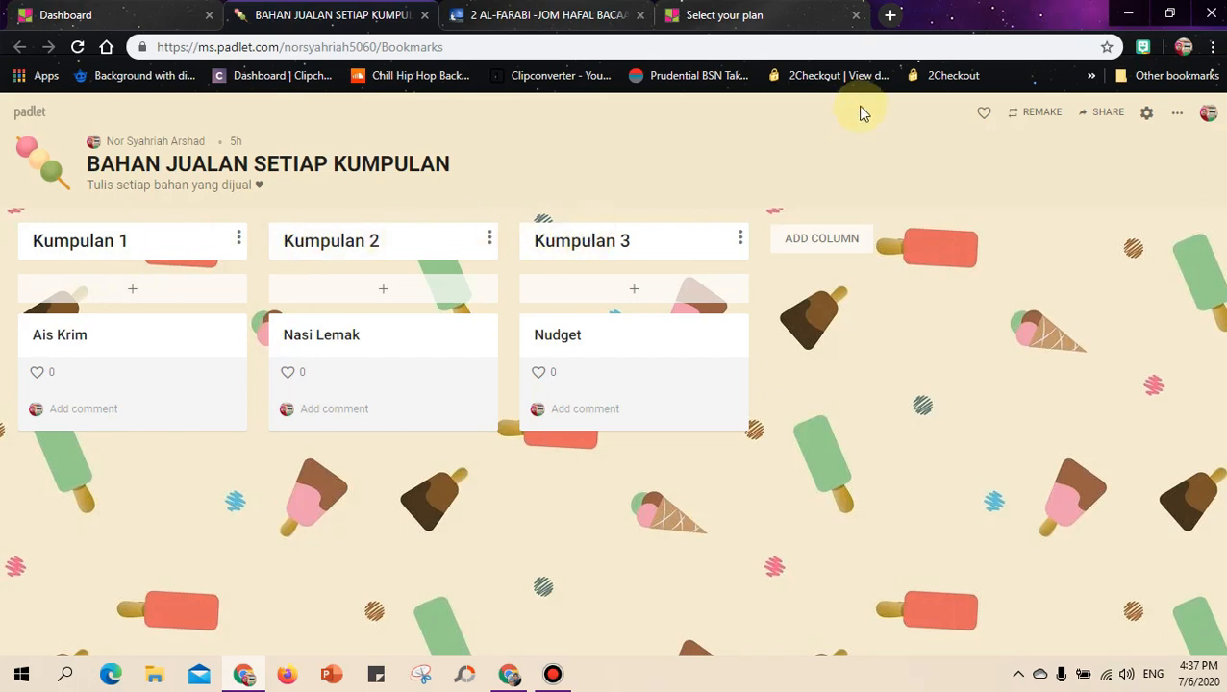
pyautogui.click(509, 674)
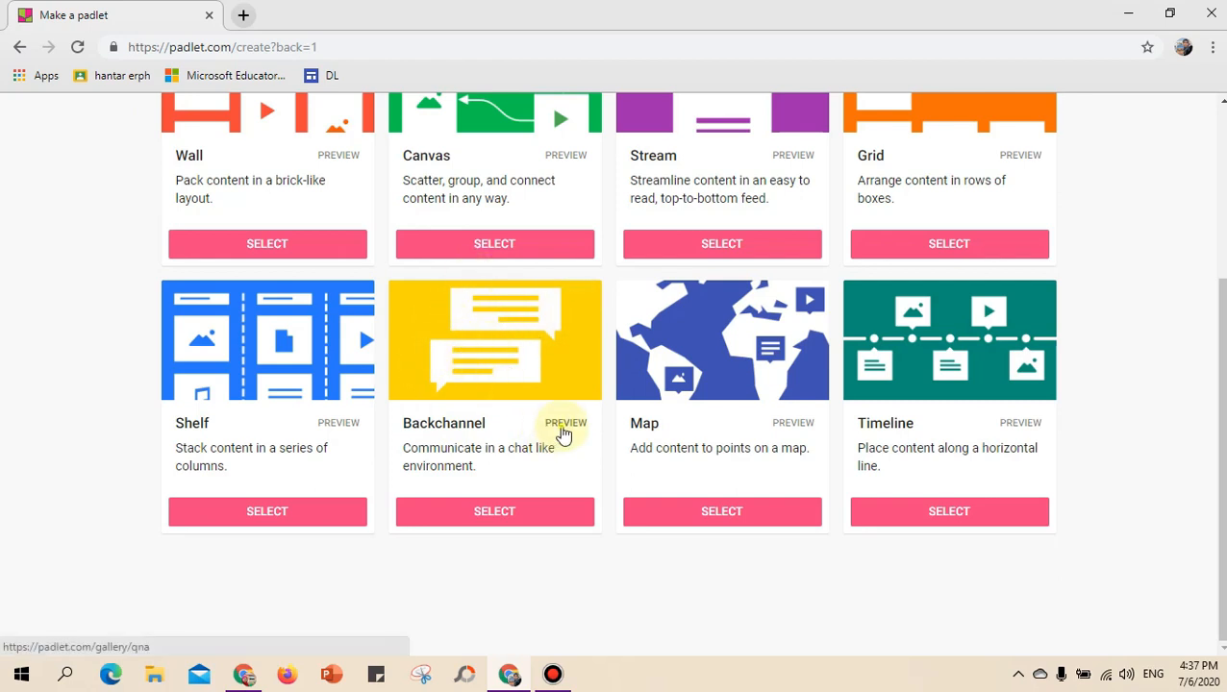
# Preview the sample padlet for the Backchannel layout, and return to the Make a padlet page
pyautogui.click(564, 429)
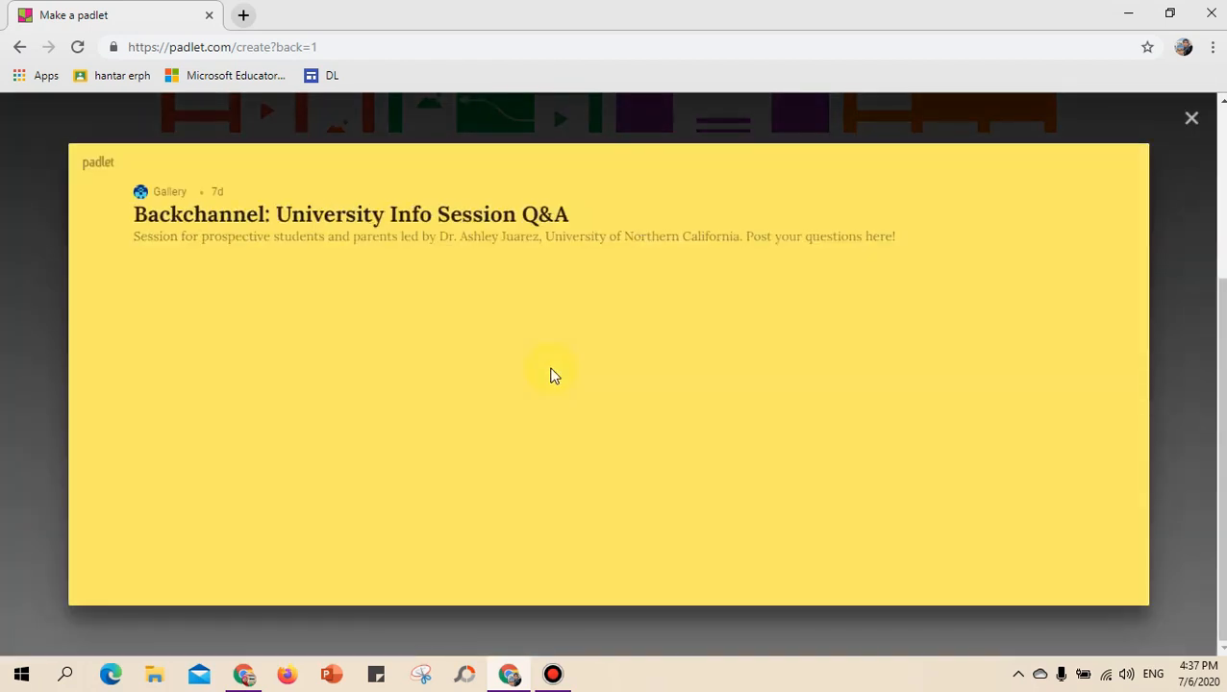
pyautogui.scroll(-1, 483, 359)
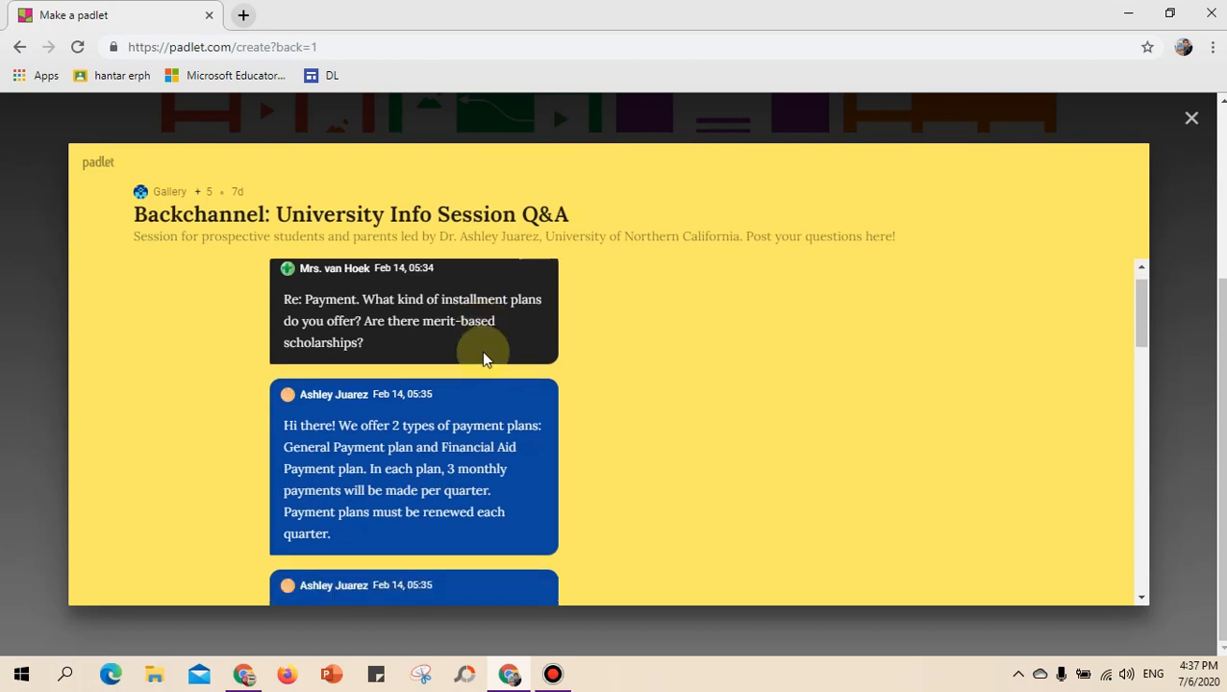
pyautogui.scroll(-15, 484, 359)
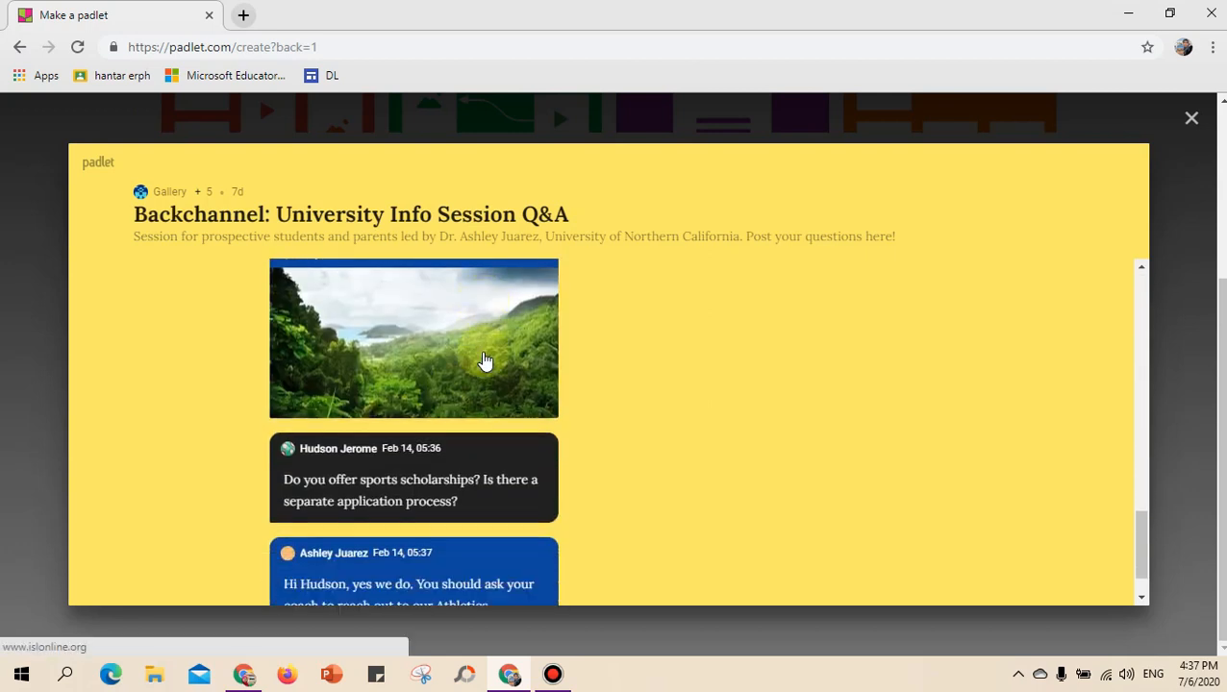
pyautogui.scroll(5, 482, 348)
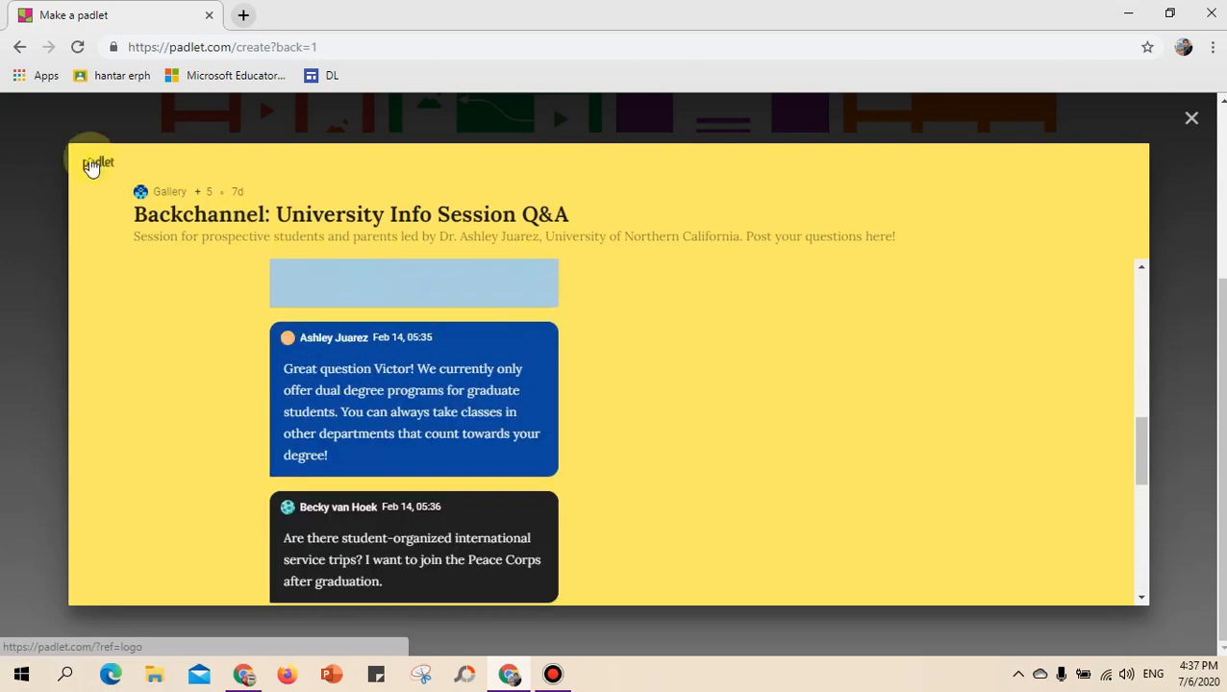
pyautogui.click(91, 166)
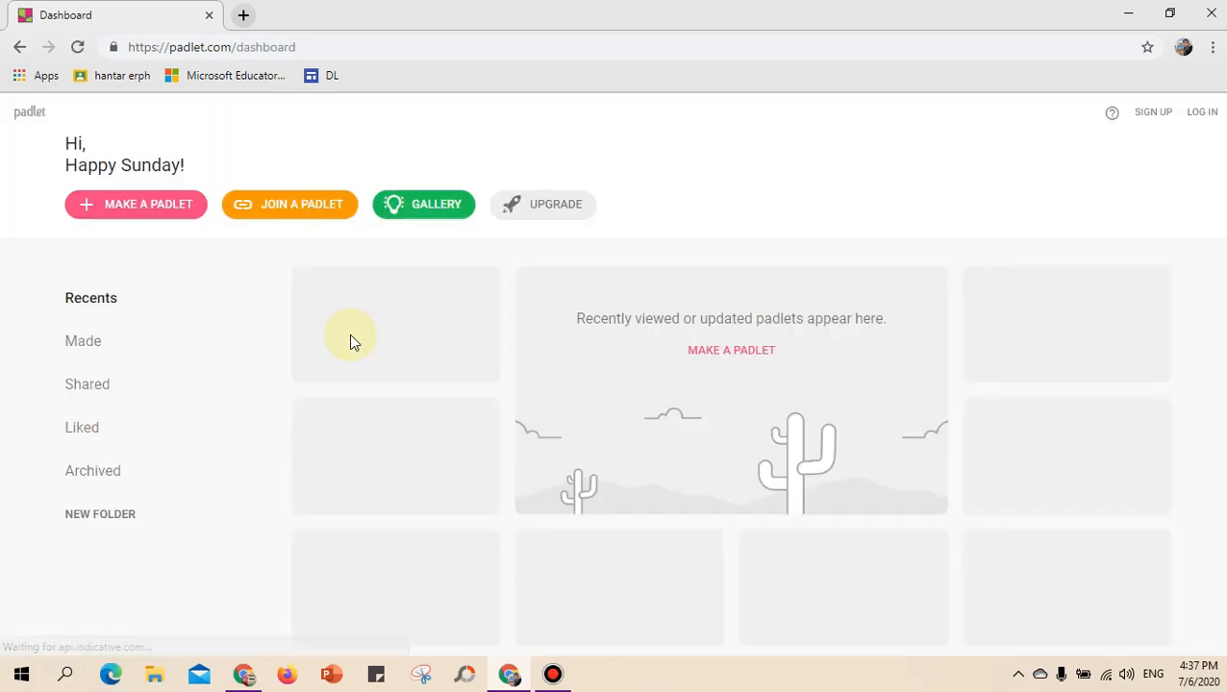
pyautogui.click(147, 211)
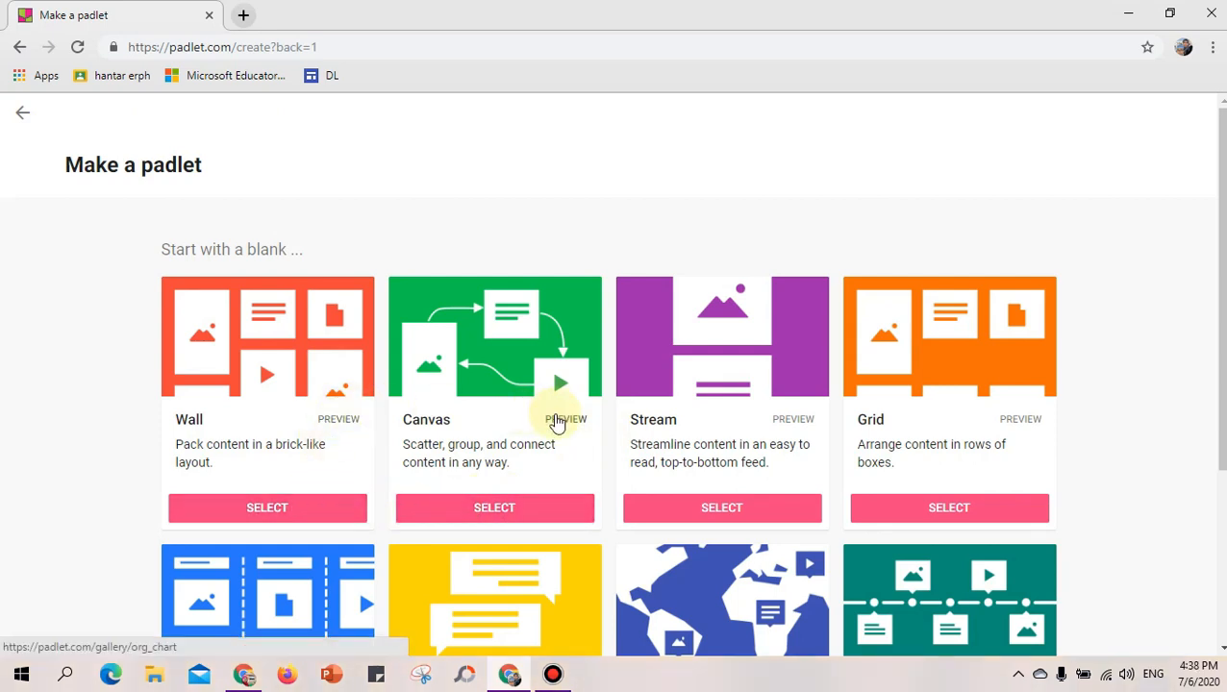
# Preview the sample padlet for the Canvas layout, look over its connected posts, and return to the Make a padlet page
pyautogui.click(556, 423)
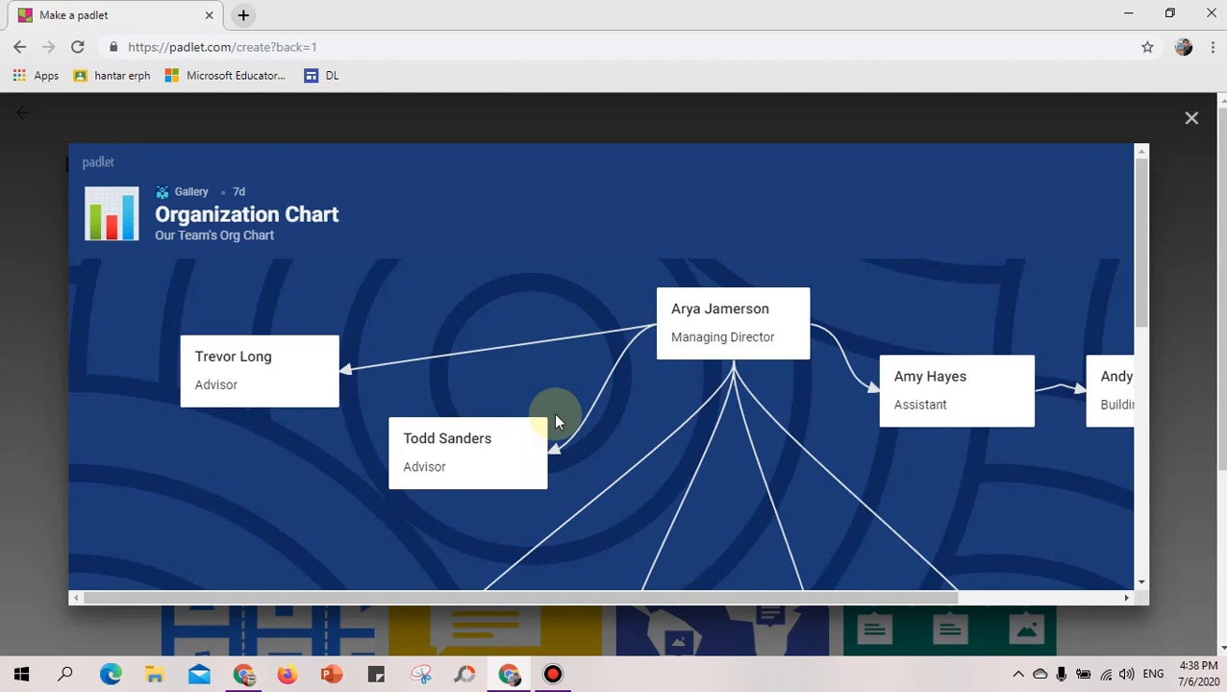
pyautogui.scroll(-2, 556, 415)
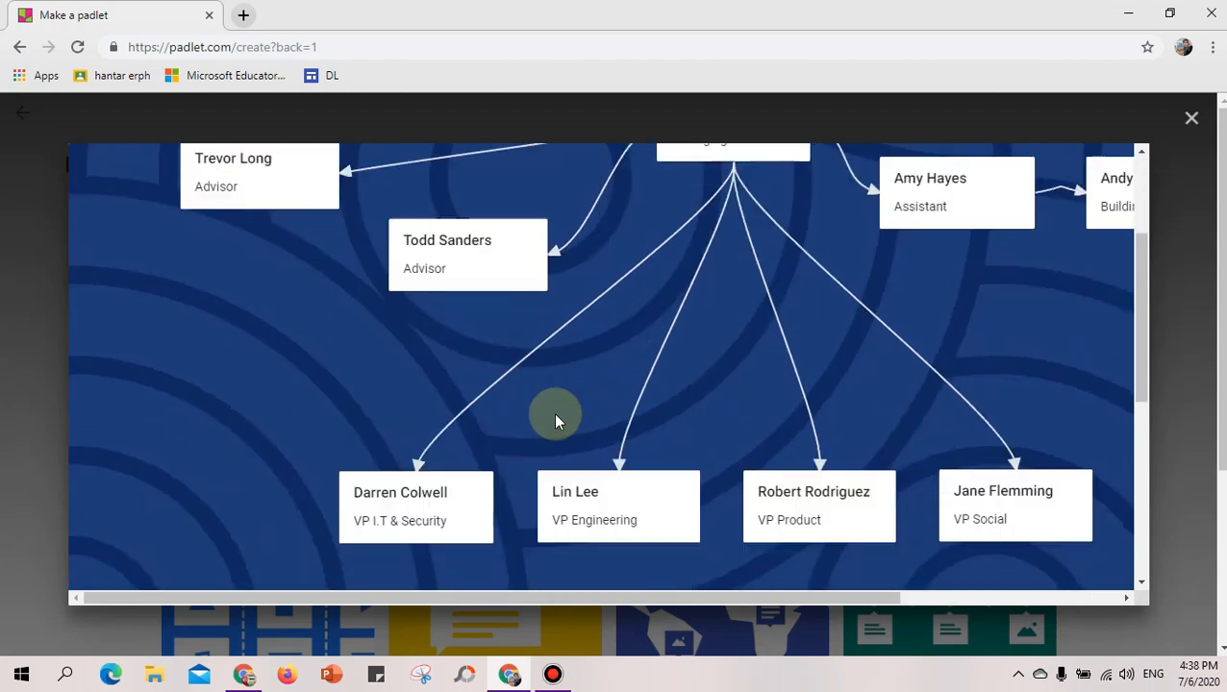
pyautogui.scroll(-1, 555, 413)
pyautogui.scroll(3, 556, 412)
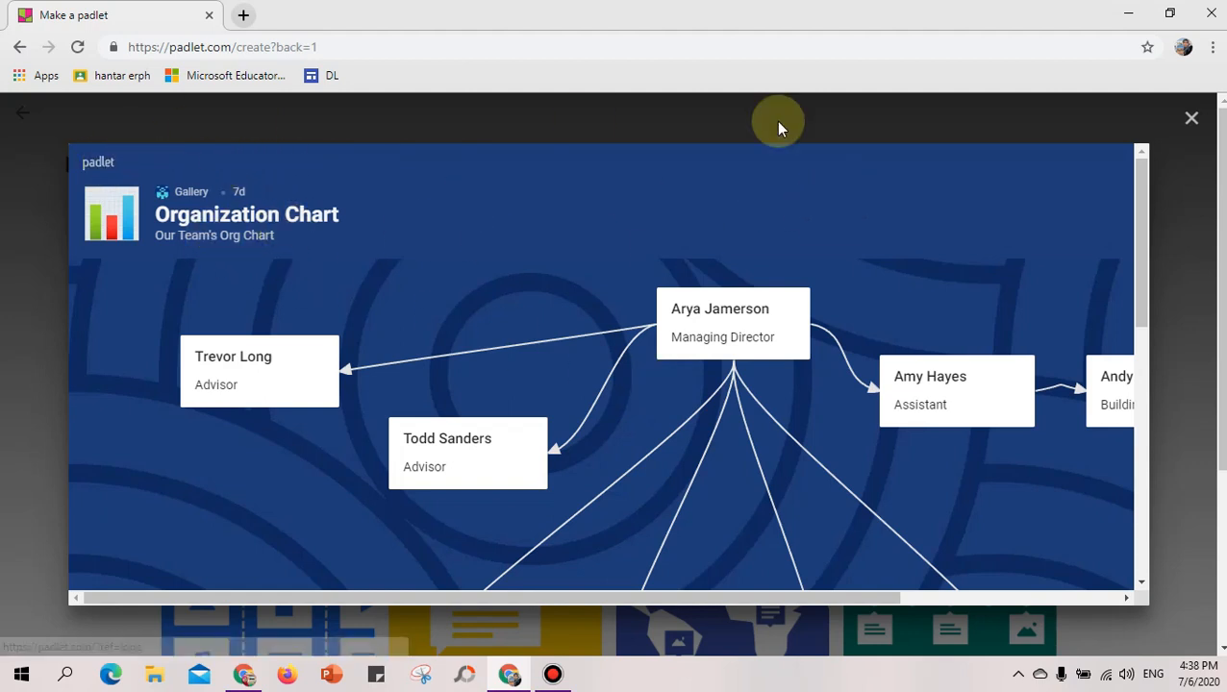
pyautogui.click(1192, 119)
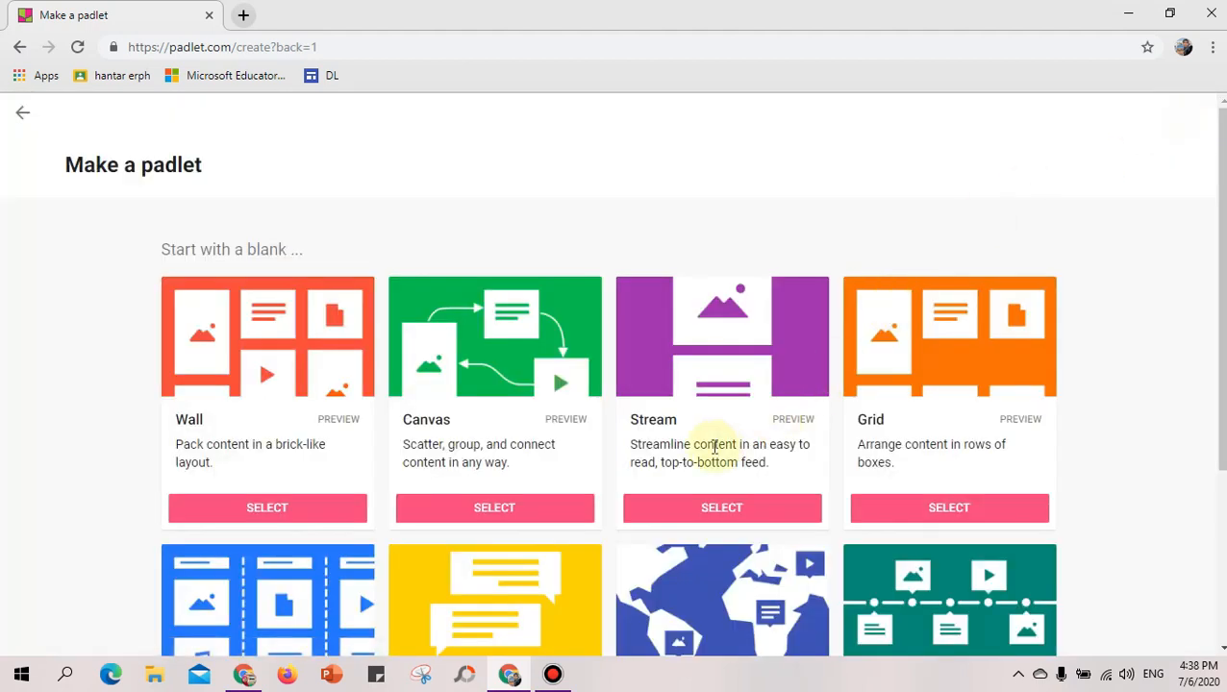
# Preview the samples for the Stream and Grid layouts one after the other, closing each preview
pyautogui.click(786, 424)
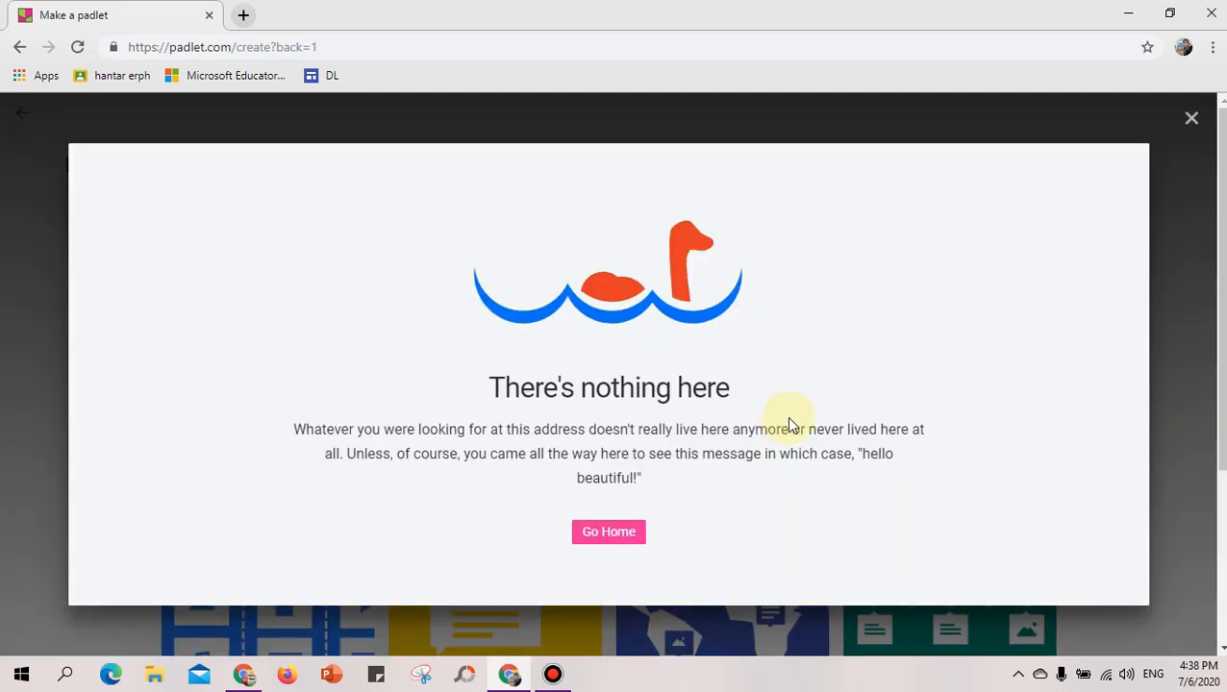
pyautogui.click(1192, 117)
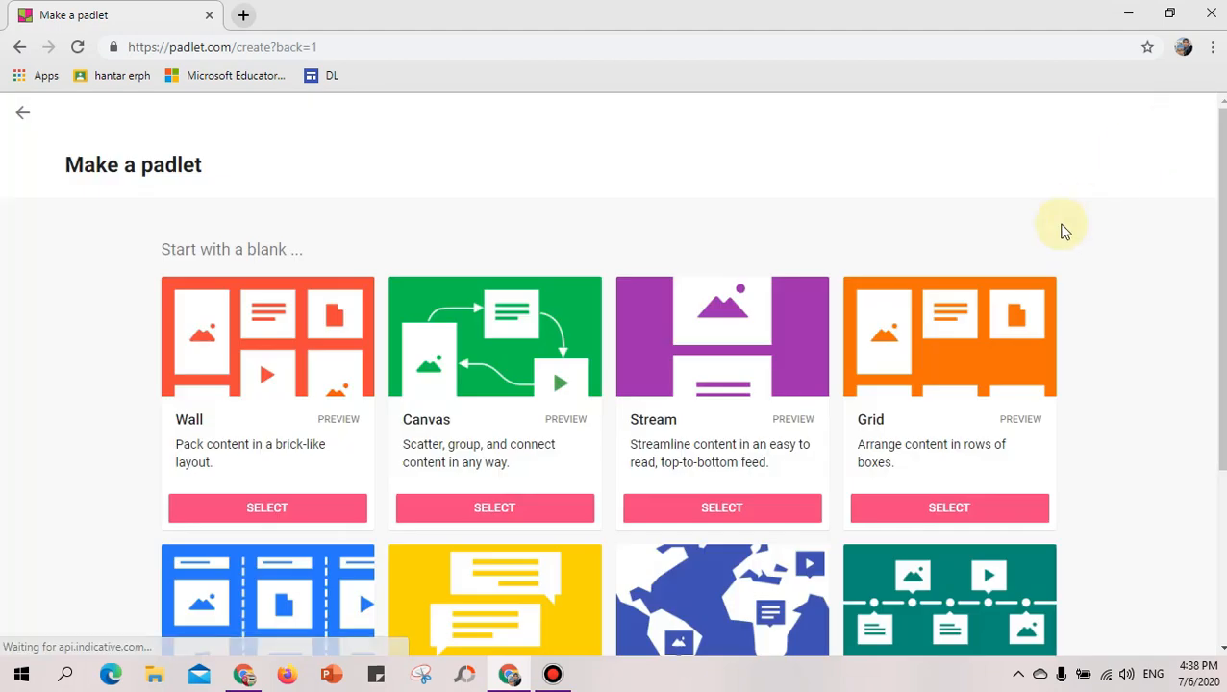
pyautogui.click(1021, 426)
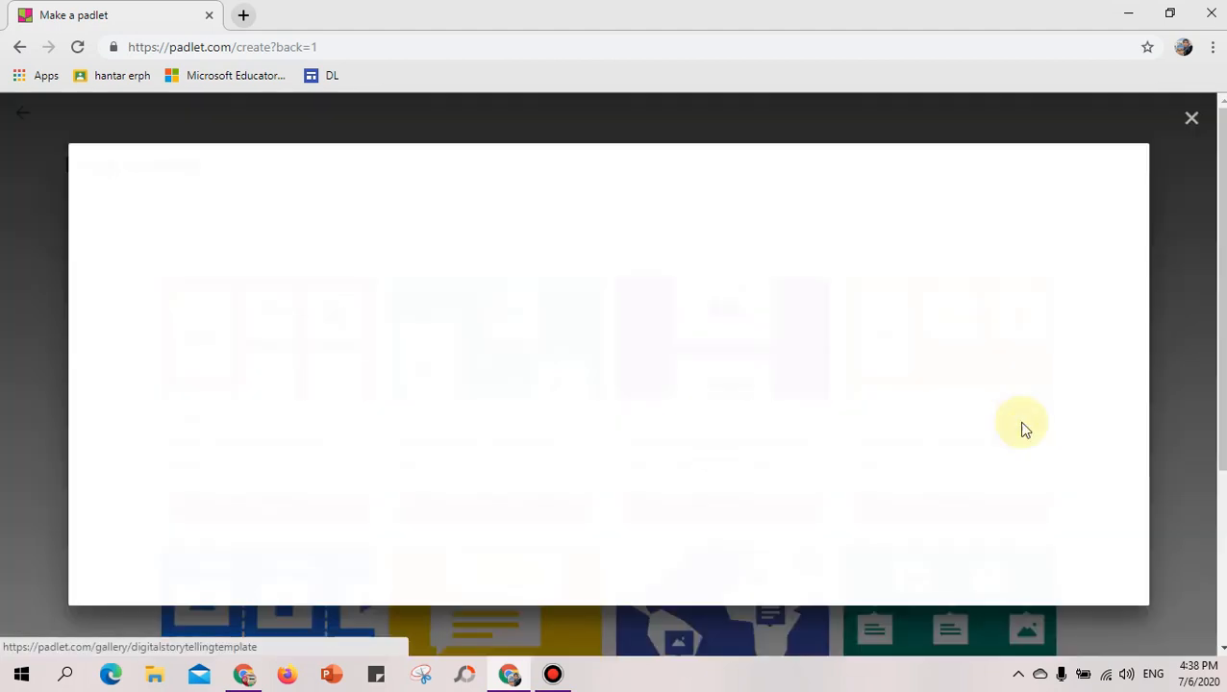
pyautogui.click(1189, 117)
# Preview the sample padlet for the Shelf layout and close it
pyautogui.scroll(-2, 904, 404)
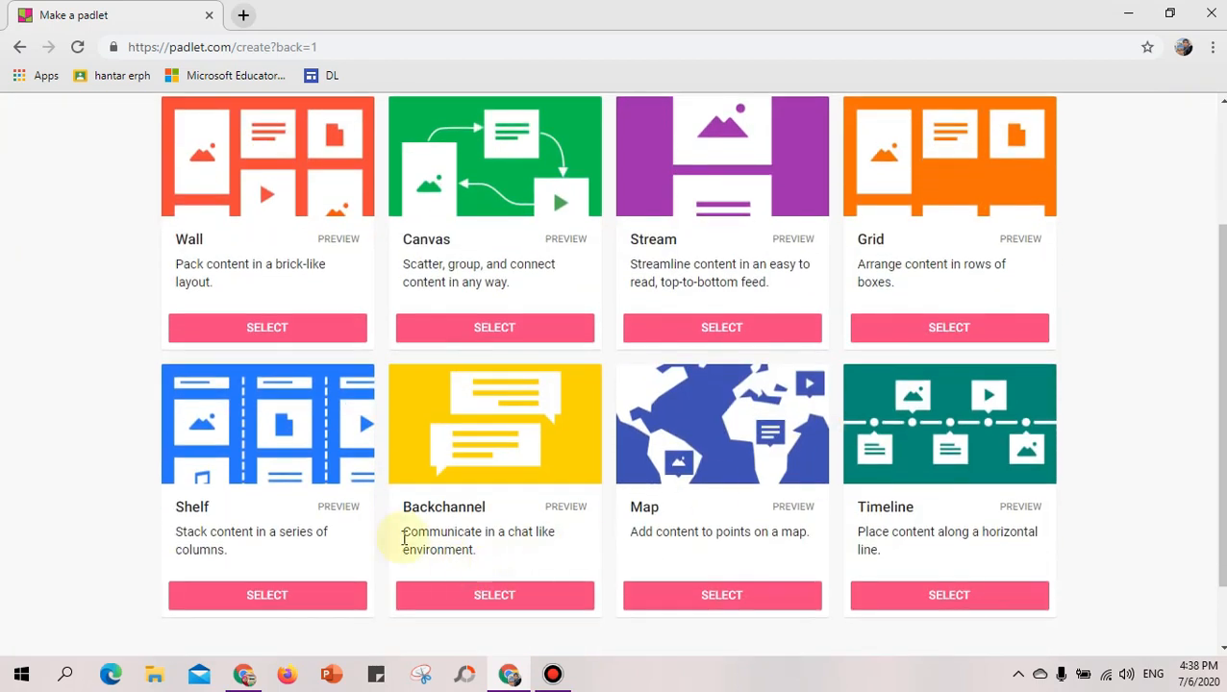
pyautogui.click(339, 509)
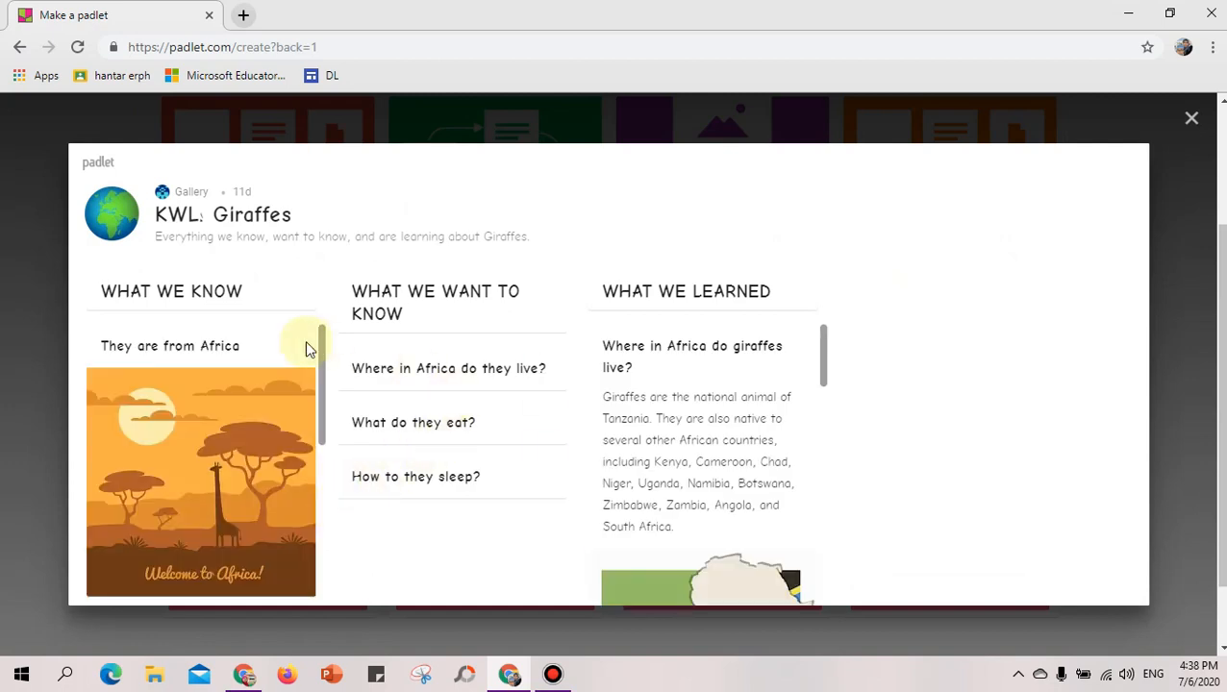
pyautogui.click(1191, 118)
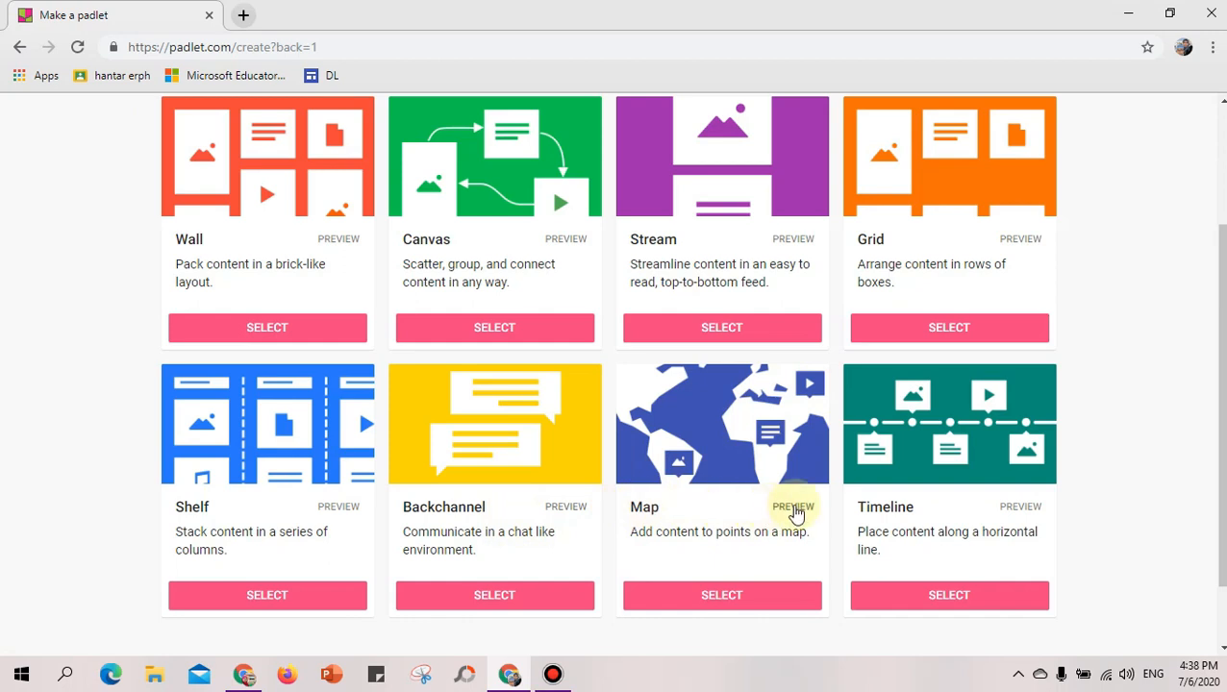
# Preview the sample padlets for the Map and Timeline layouts, closing each one
pyautogui.click(793, 509)
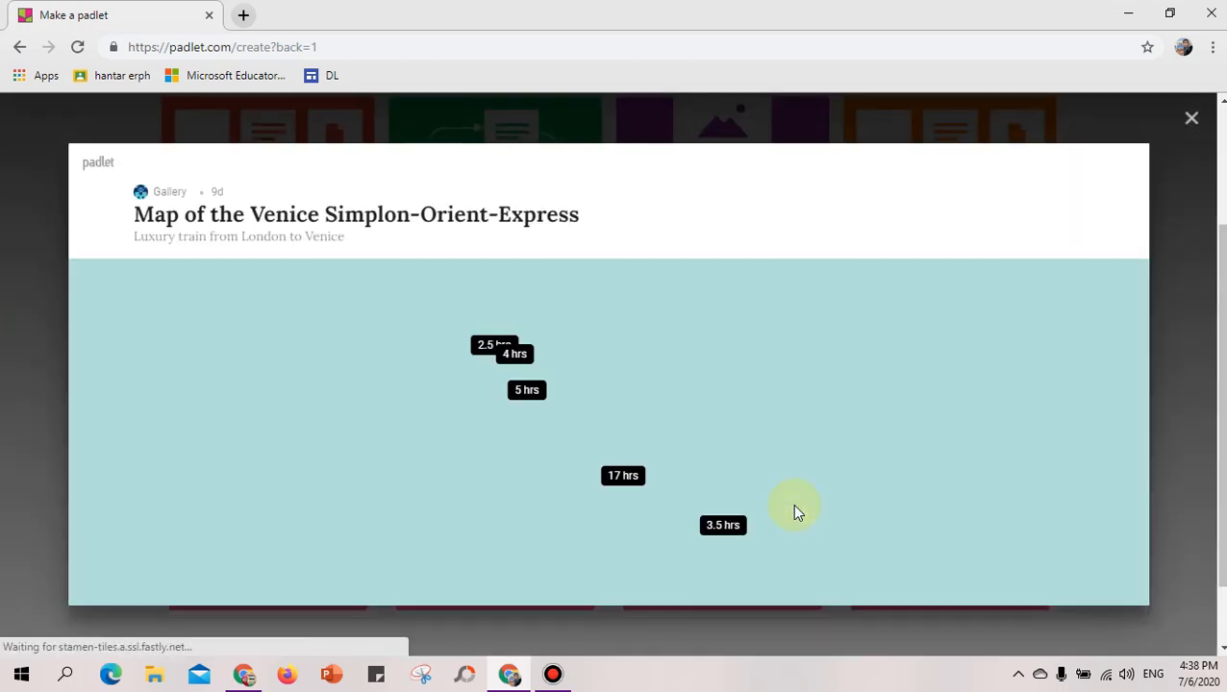
pyautogui.click(1192, 121)
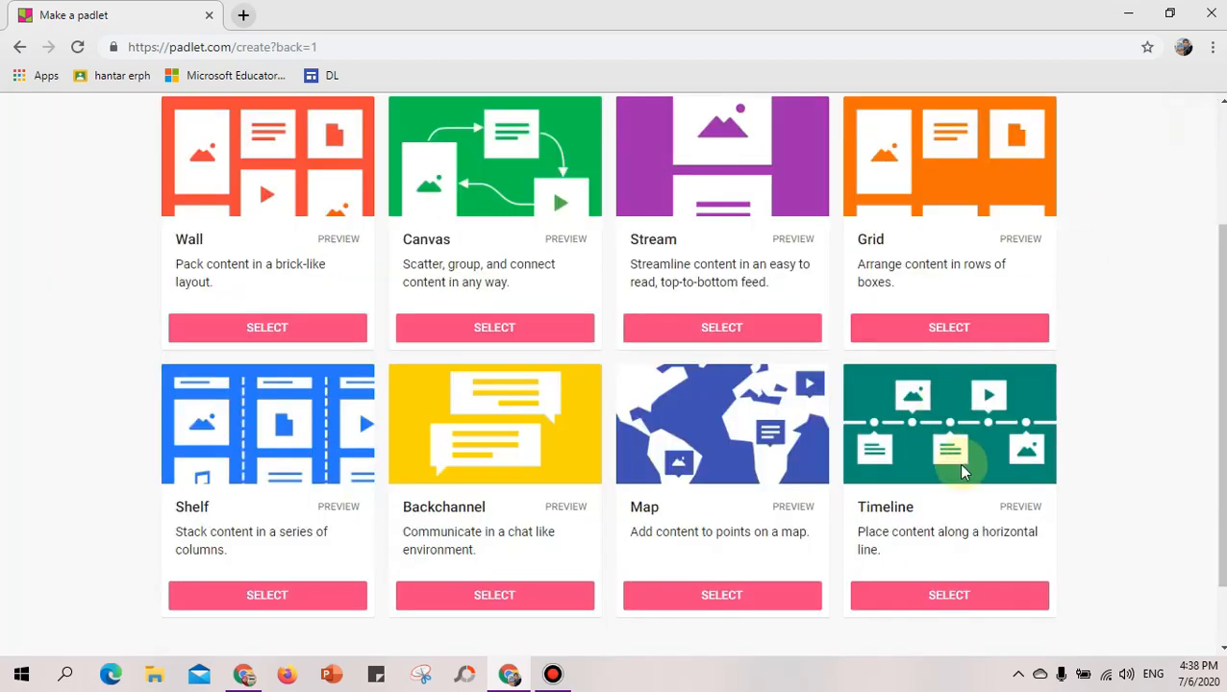
pyautogui.click(1020, 510)
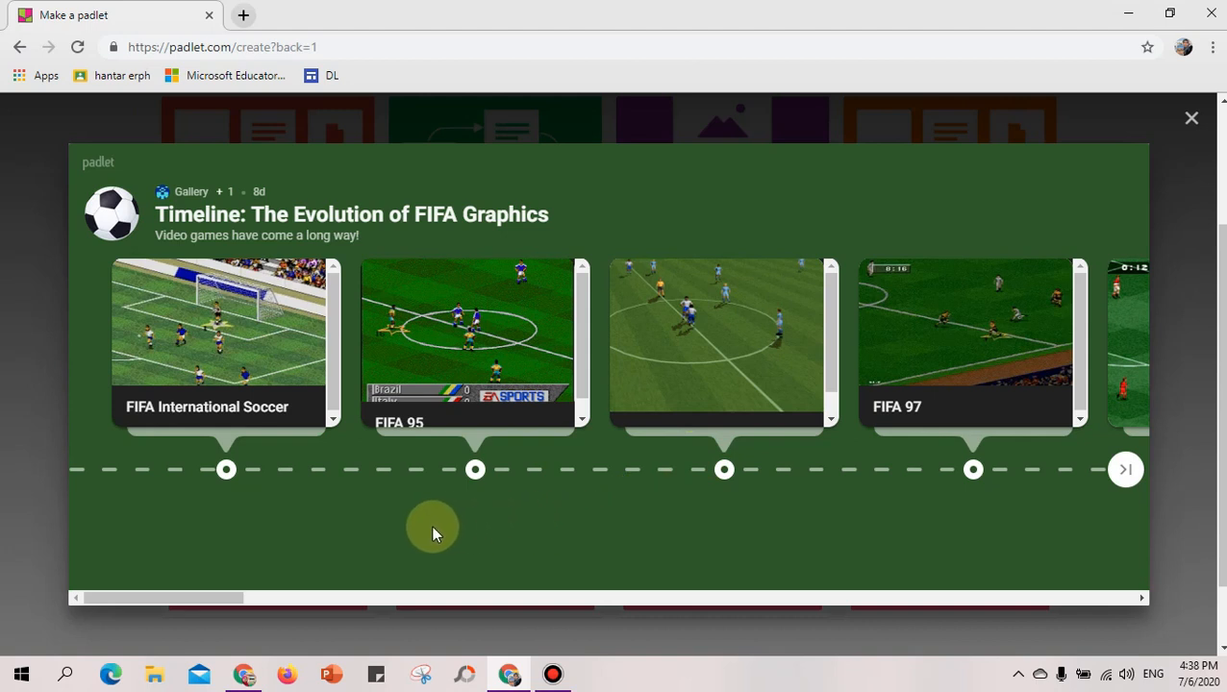
pyautogui.press('Escape')
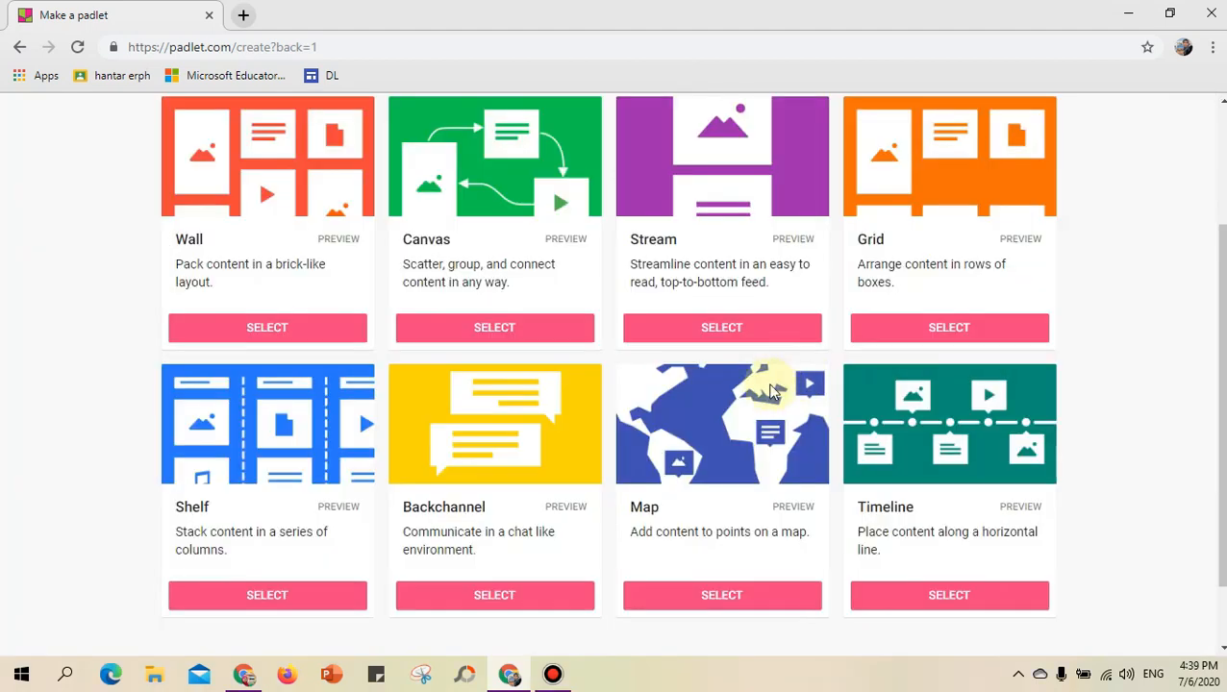
# Create a blank padlet with the Wall layout and set its title to PROGRAM TADARUS AL-QURAN
pyautogui.scroll(2, 566, 472)
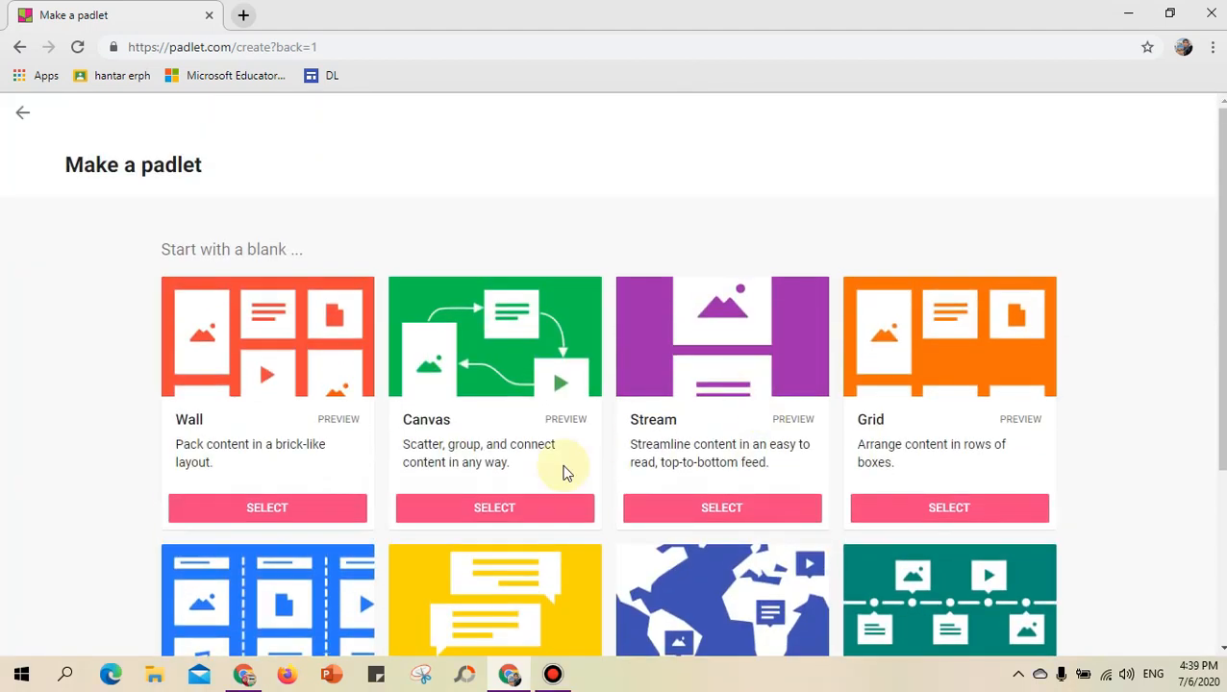
pyautogui.click(277, 508)
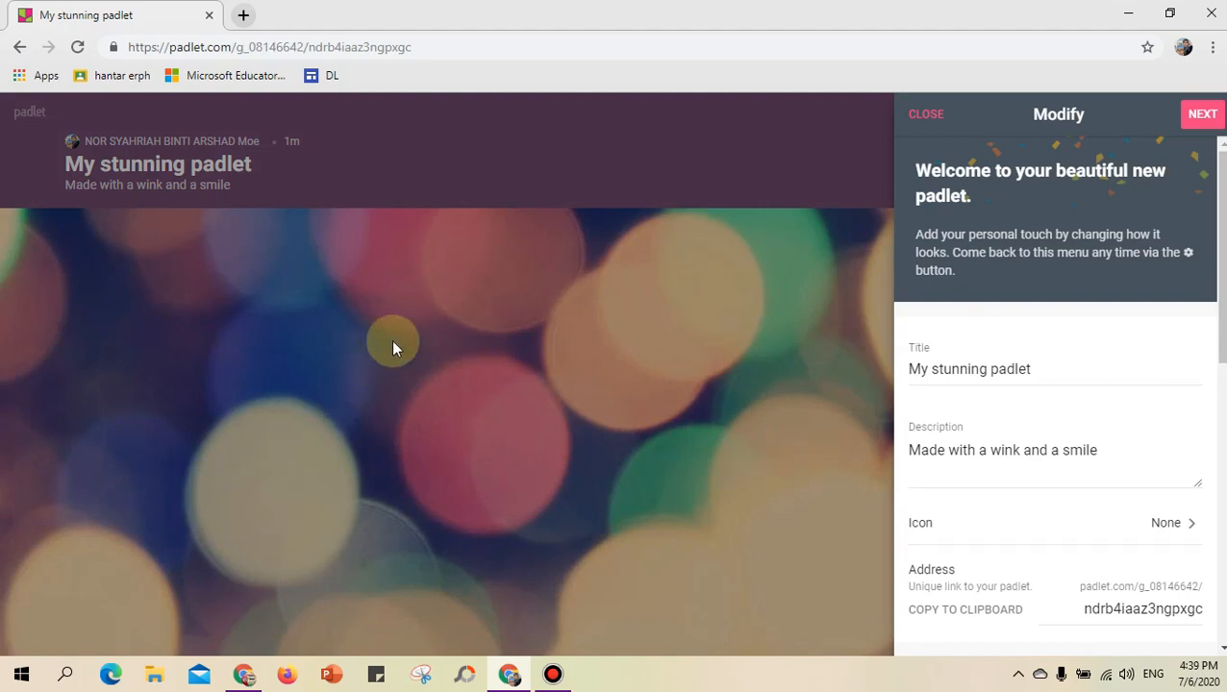
pyautogui.click(930, 365)
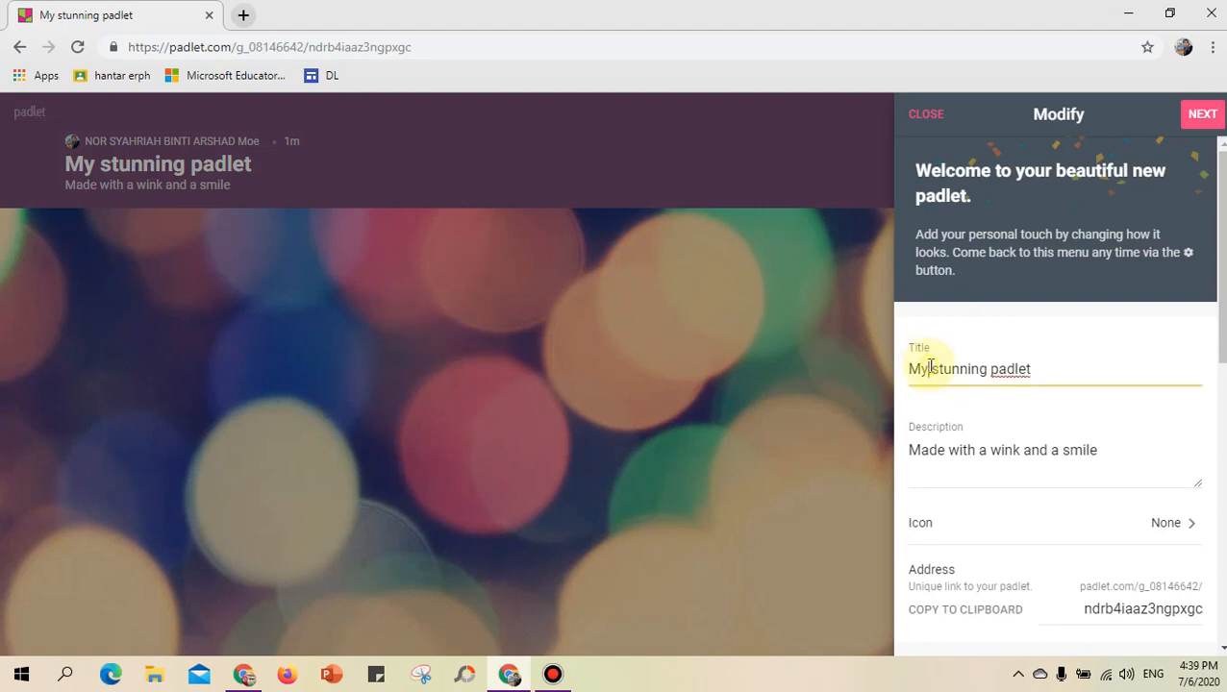
pyautogui.moveTo(909, 369); pyautogui.dragTo(1042, 374)
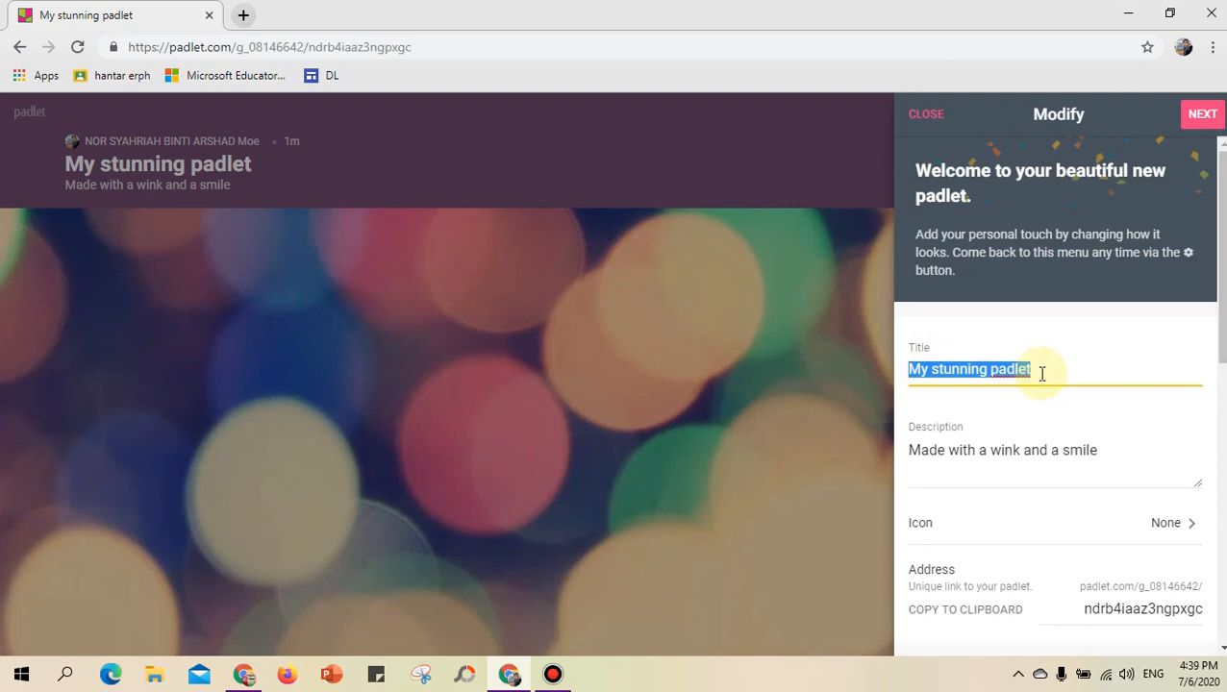
pyautogui.press('BackSpace')
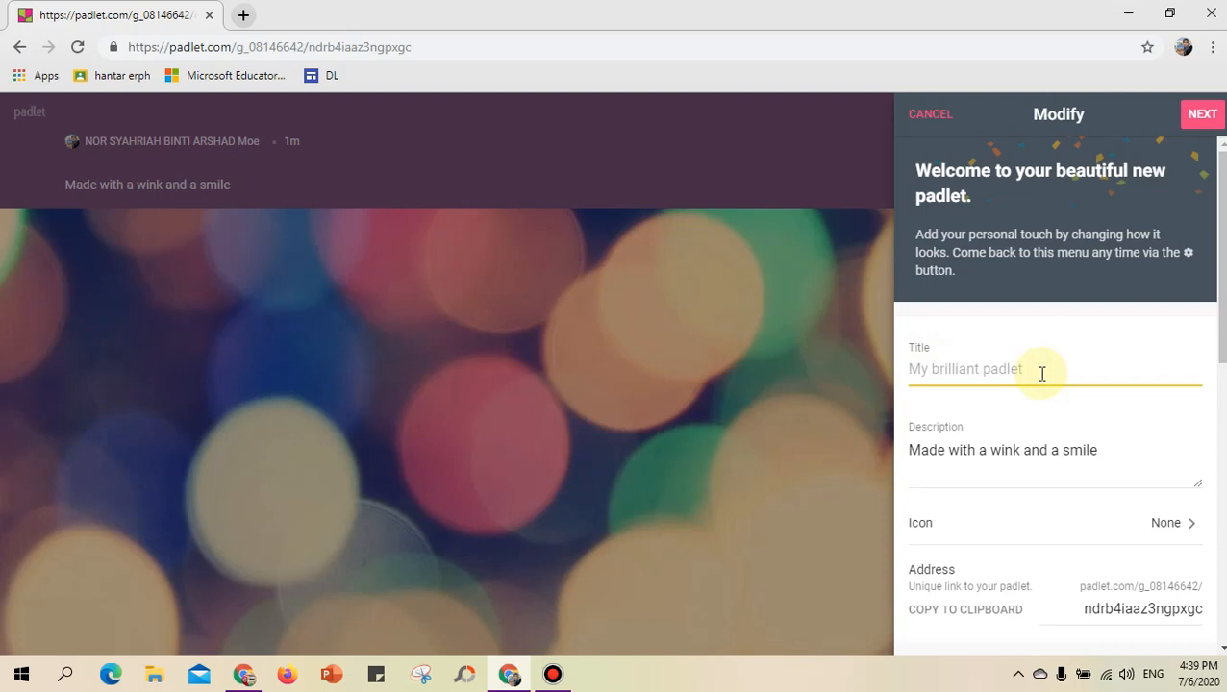
pyautogui.write('P')
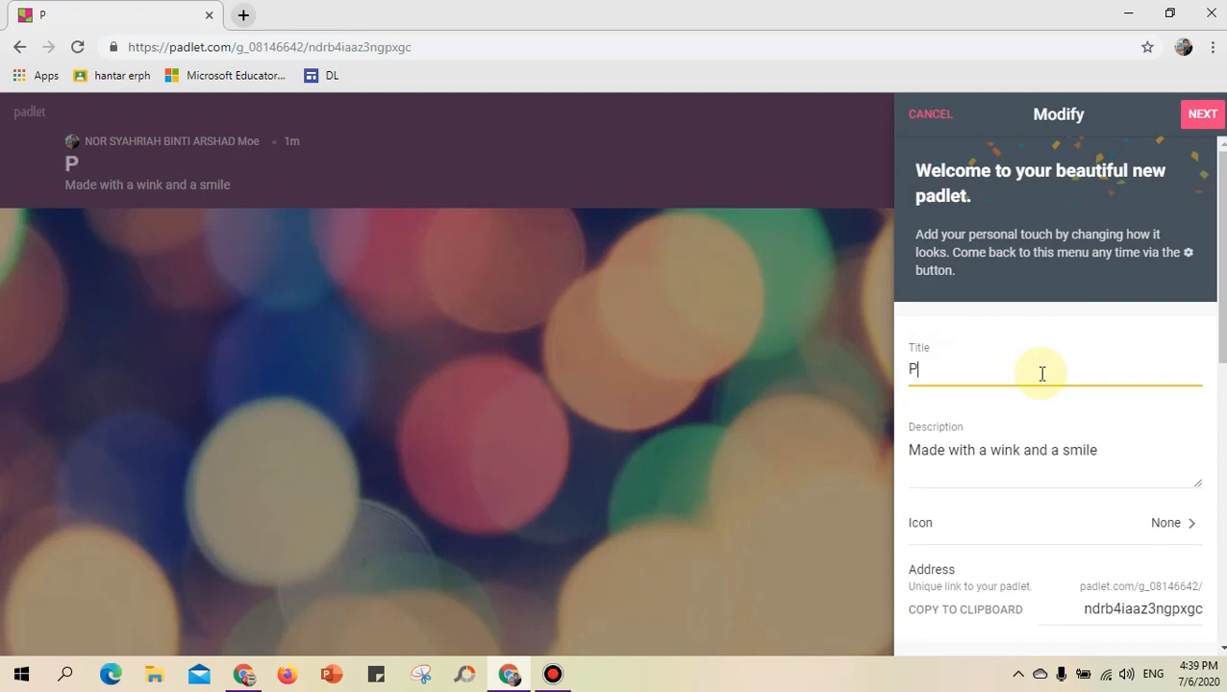
pyautogui.write('ROGRA')
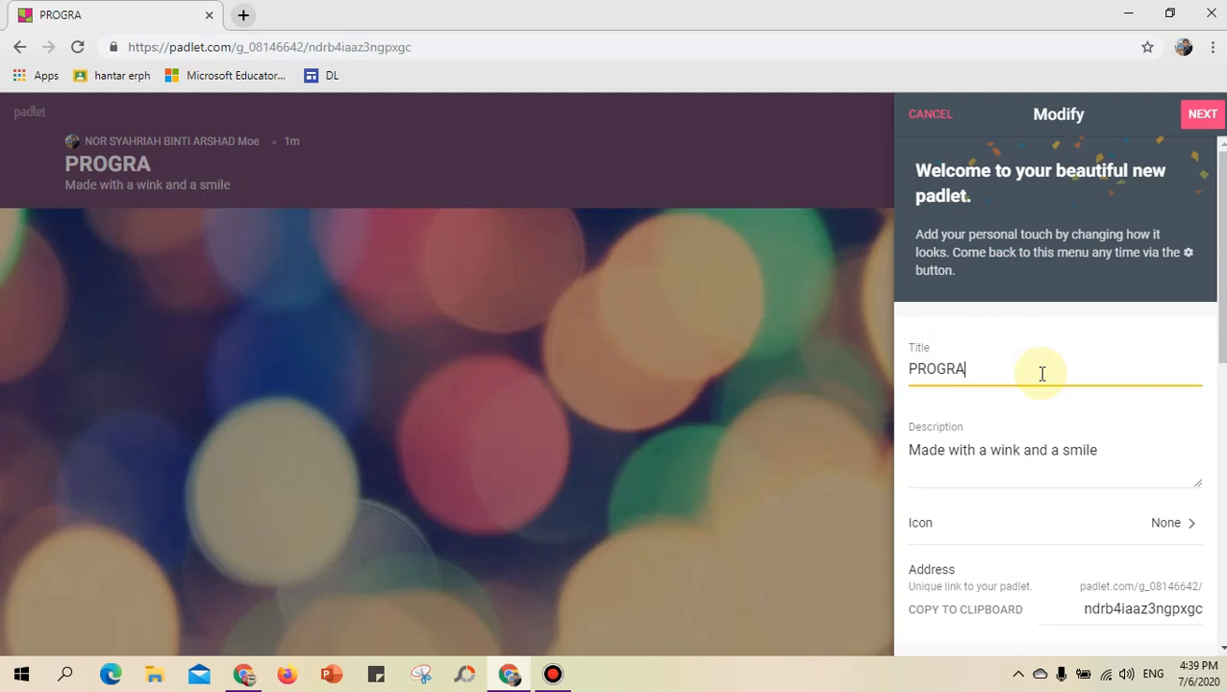
pyautogui.write('M TADA')
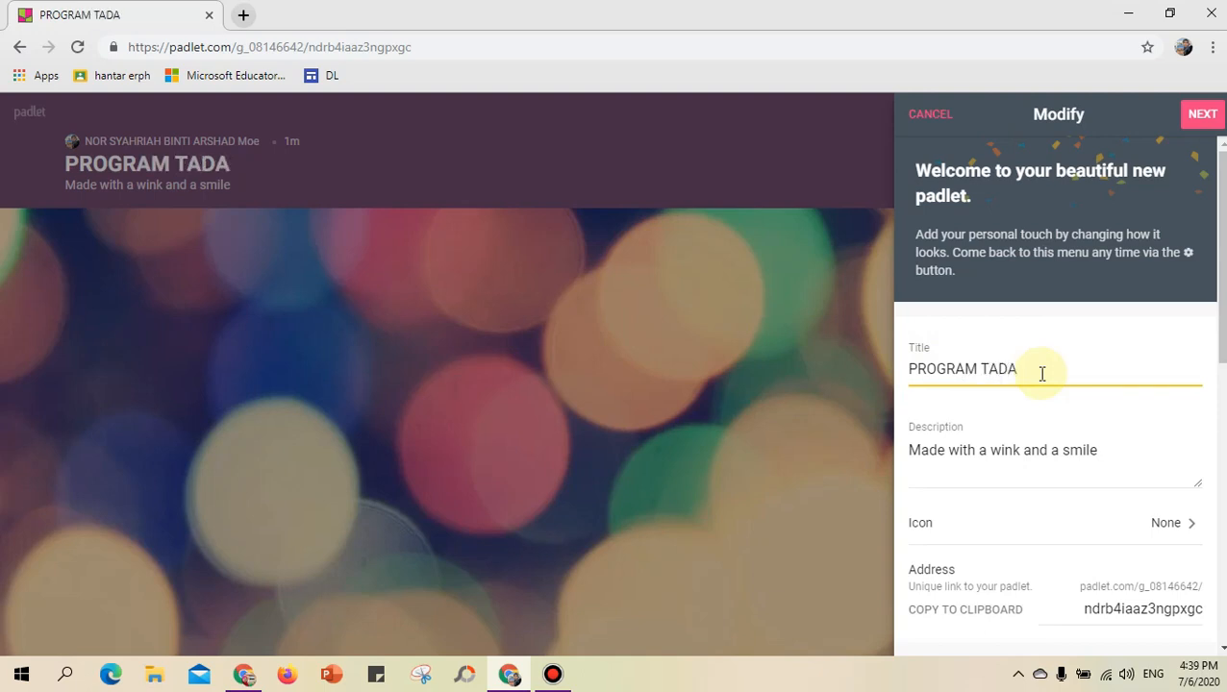
pyautogui.write('RUS AL-QUR')
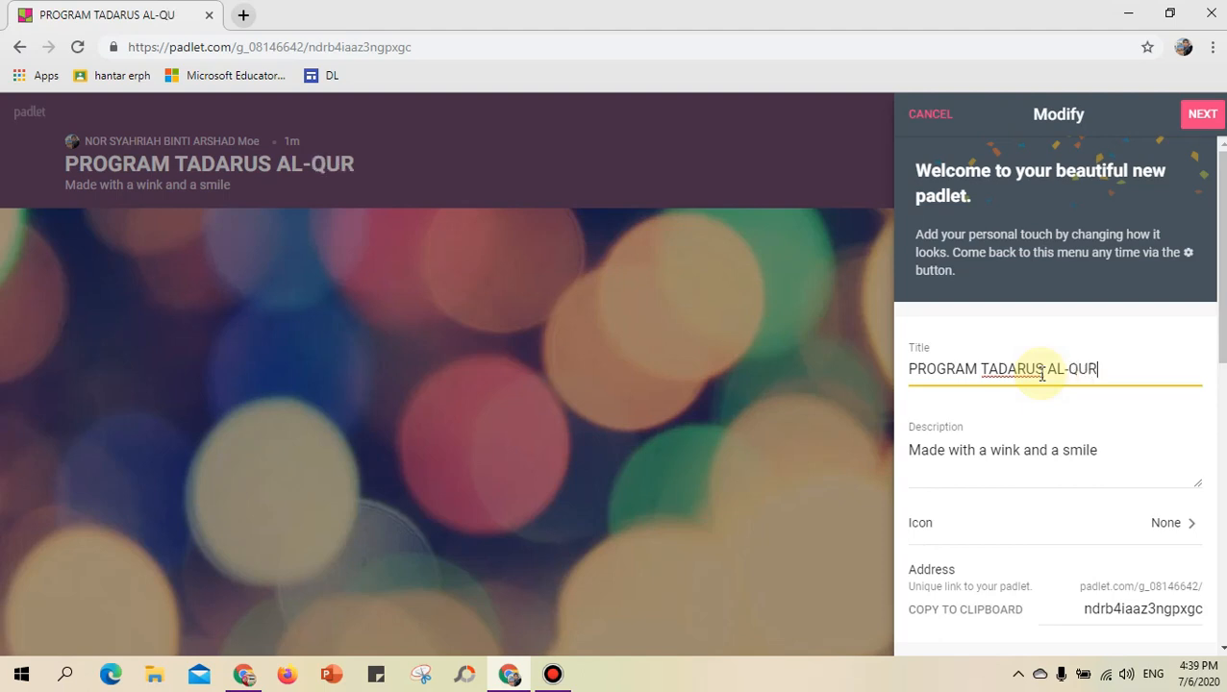
pyautogui.write('AN')
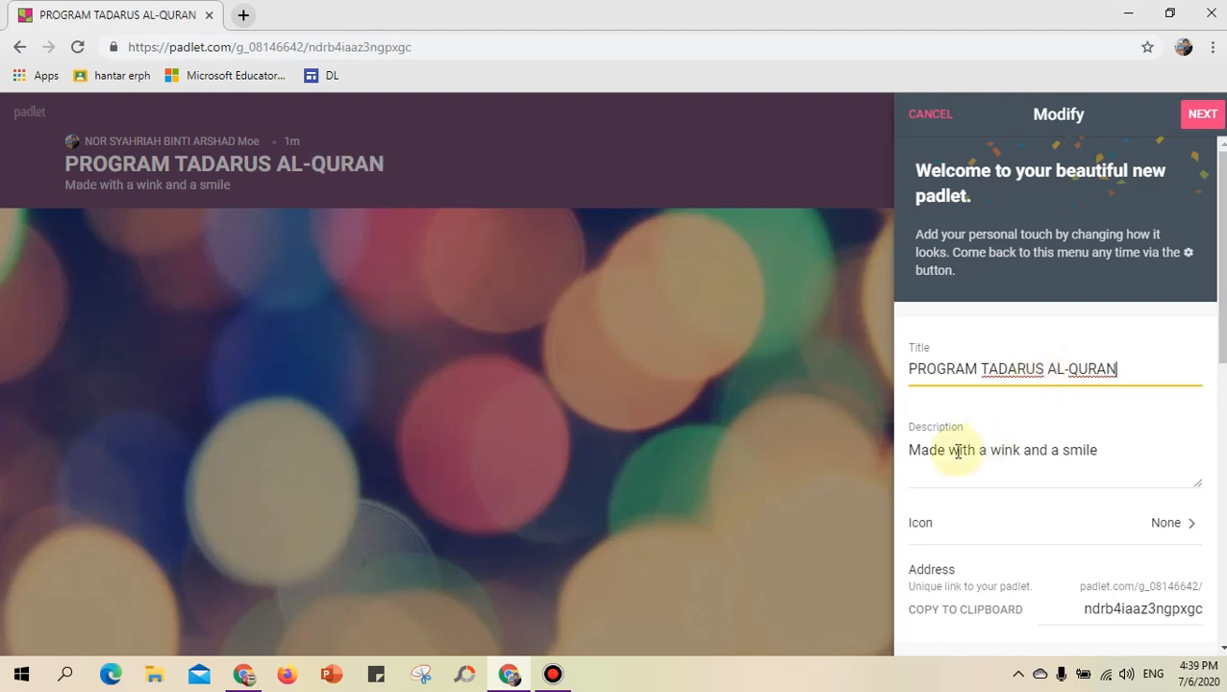
# Replace the padlet's default description with "Ihya Ramadhan"
pyautogui.click(941, 454)
pyautogui.moveTo(911, 452); pyautogui.dragTo(1116, 461)
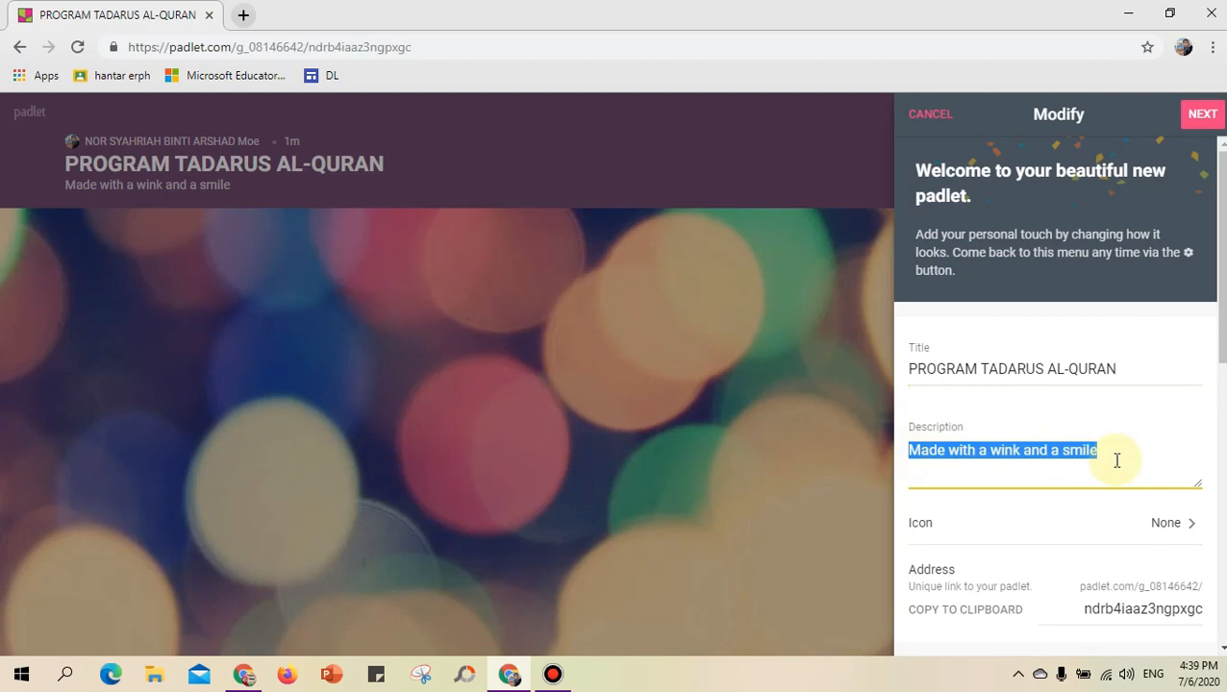
pyautogui.write('i')
pyautogui.write('HYA')
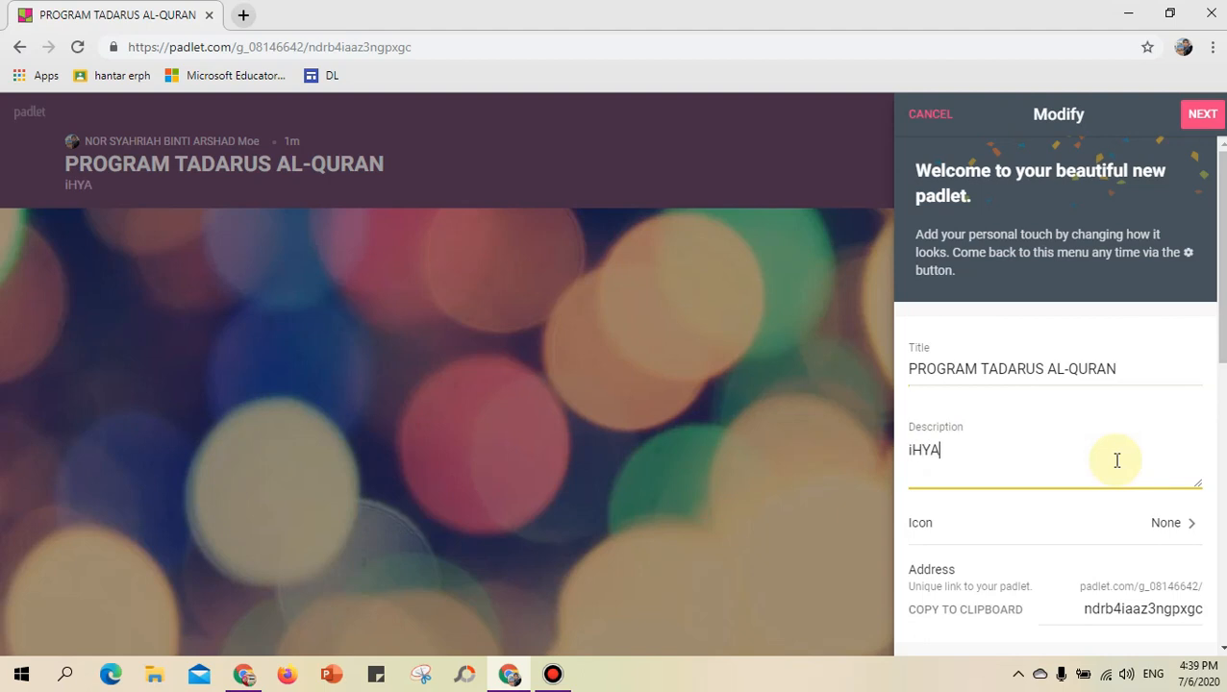
pyautogui.press('BackSpace')
pyautogui.press('BackSpace')
pyautogui.press('BackSpace')
pyautogui.press('BackSpace')
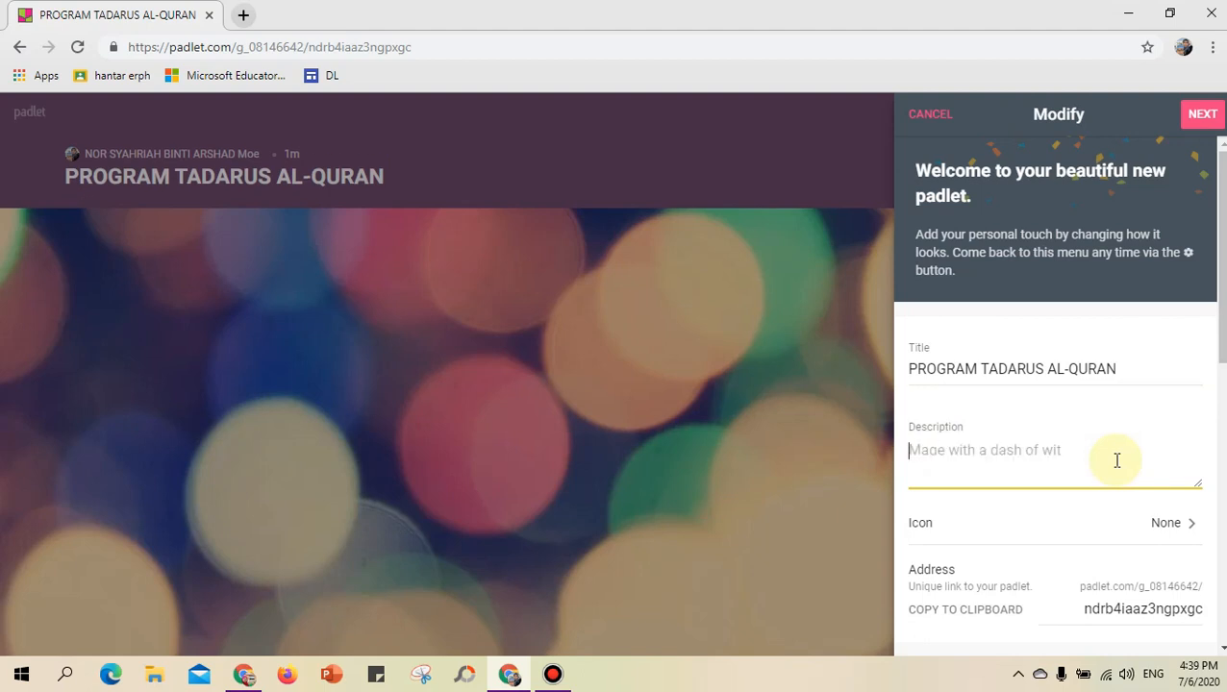
pyautogui.write('Ihya')
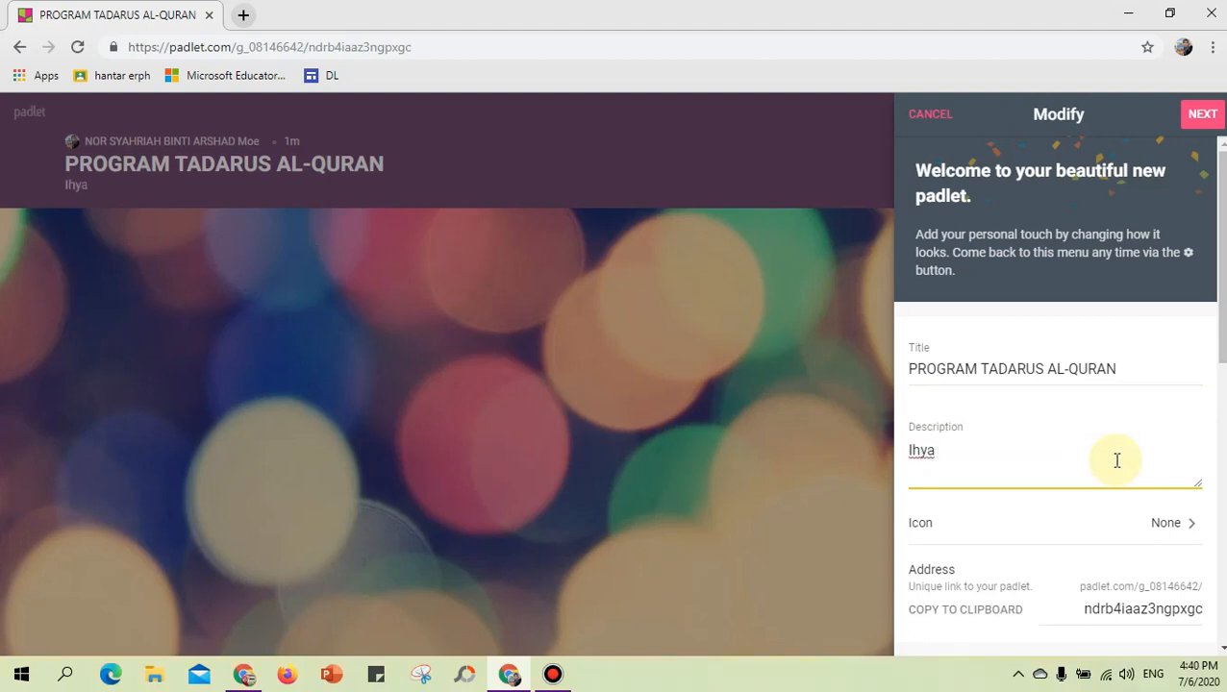
pyautogui.write(' Ramadhan')
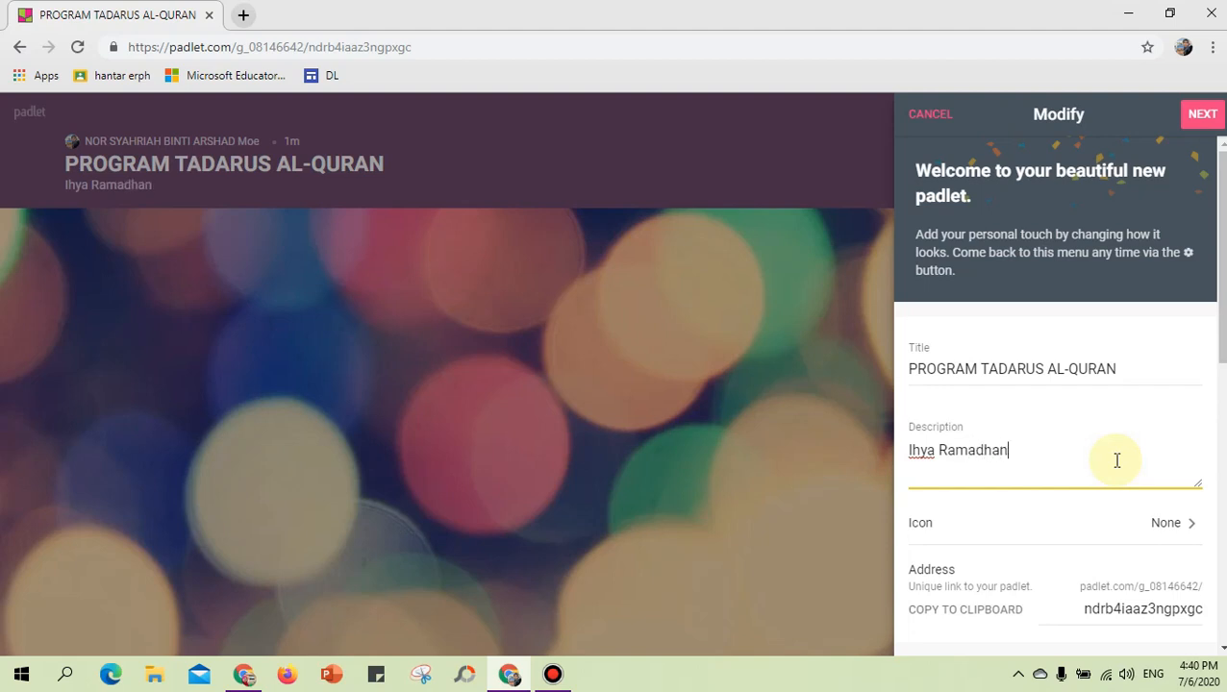
# Open the icon settings' options for adding your own image, and check the file upload choice before closing it
pyautogui.click(1167, 532)
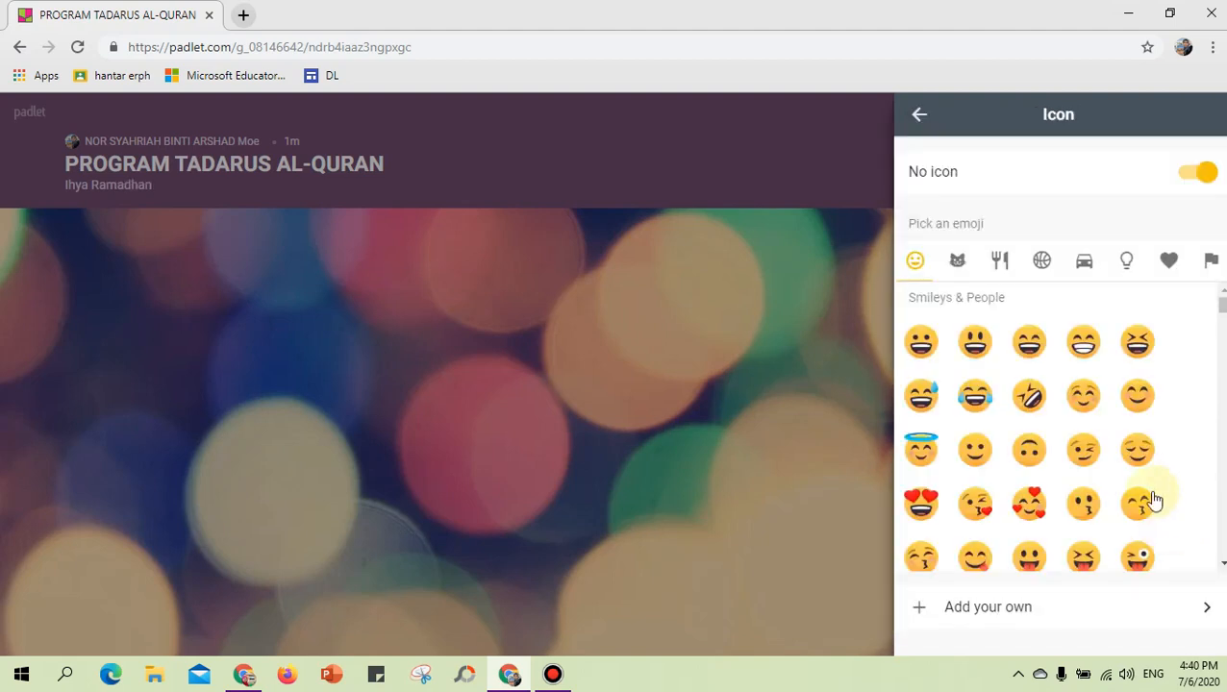
pyautogui.click(974, 608)
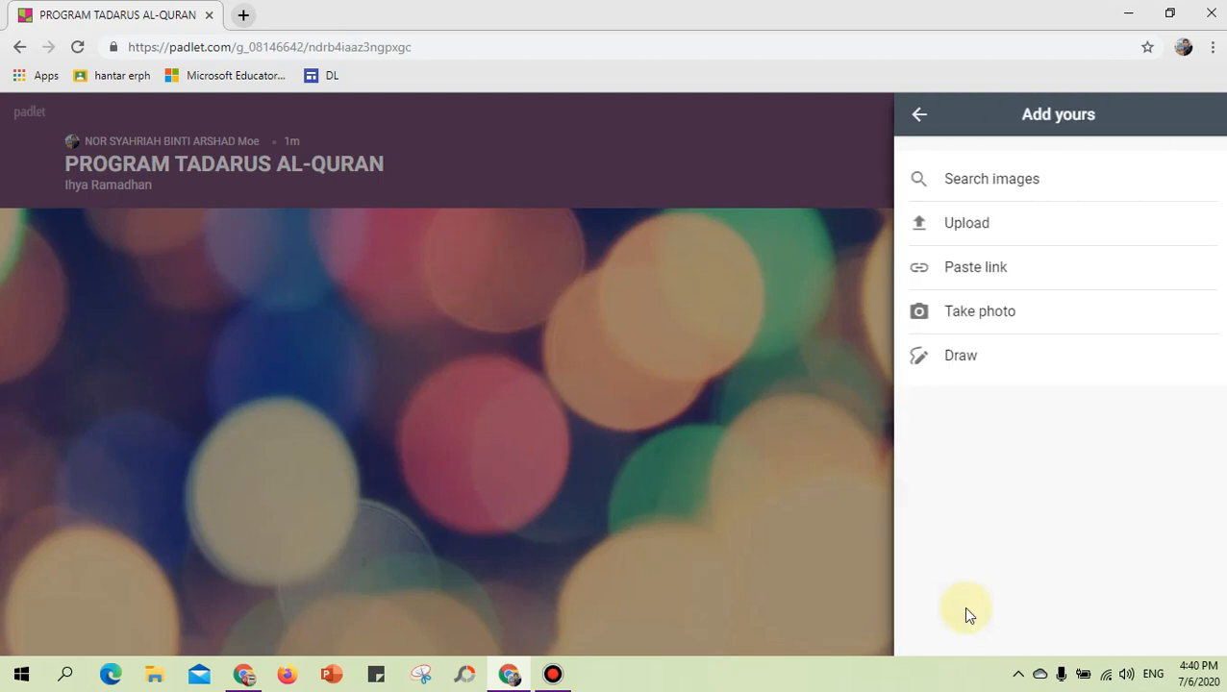
pyautogui.click(955, 229)
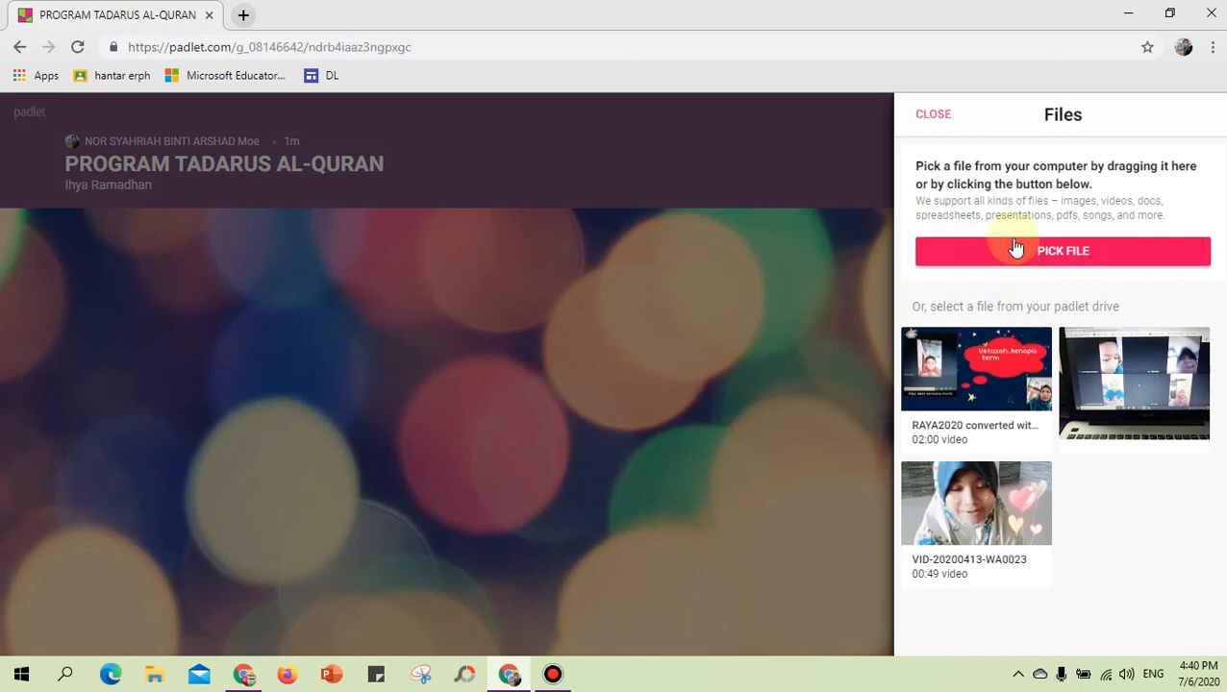
pyautogui.click(925, 114)
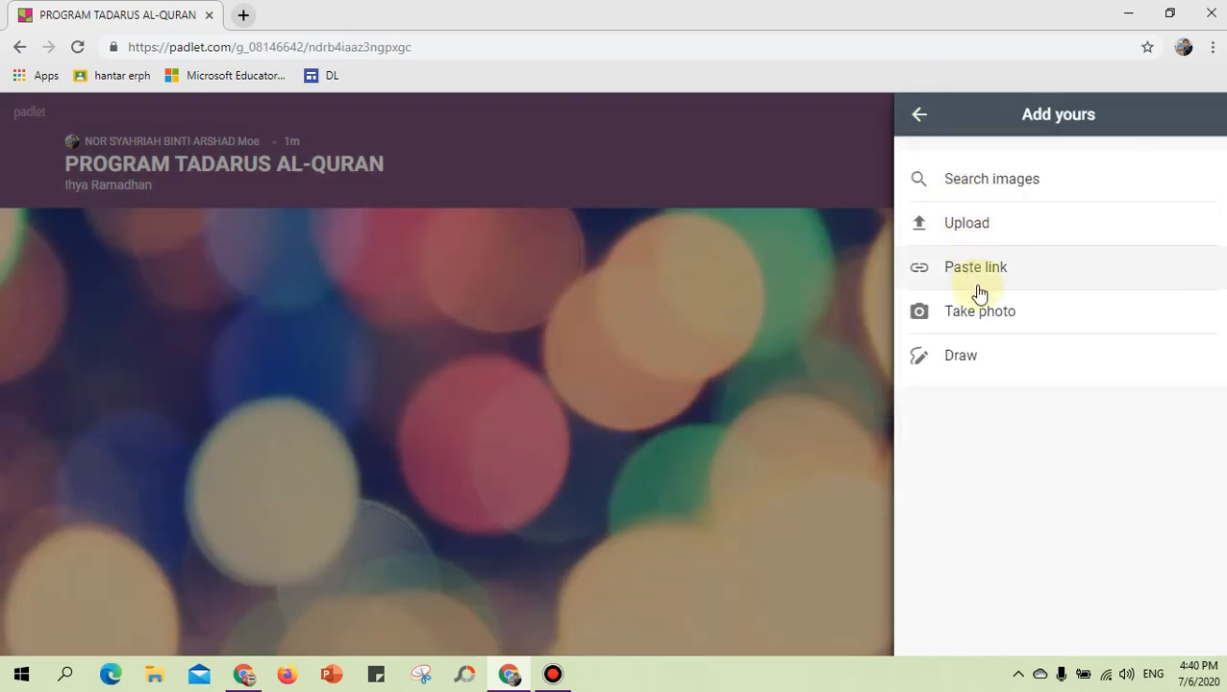
# Search images for the padlet icon and choose the red-and-white building photo from Unsplash
pyautogui.click(982, 185)
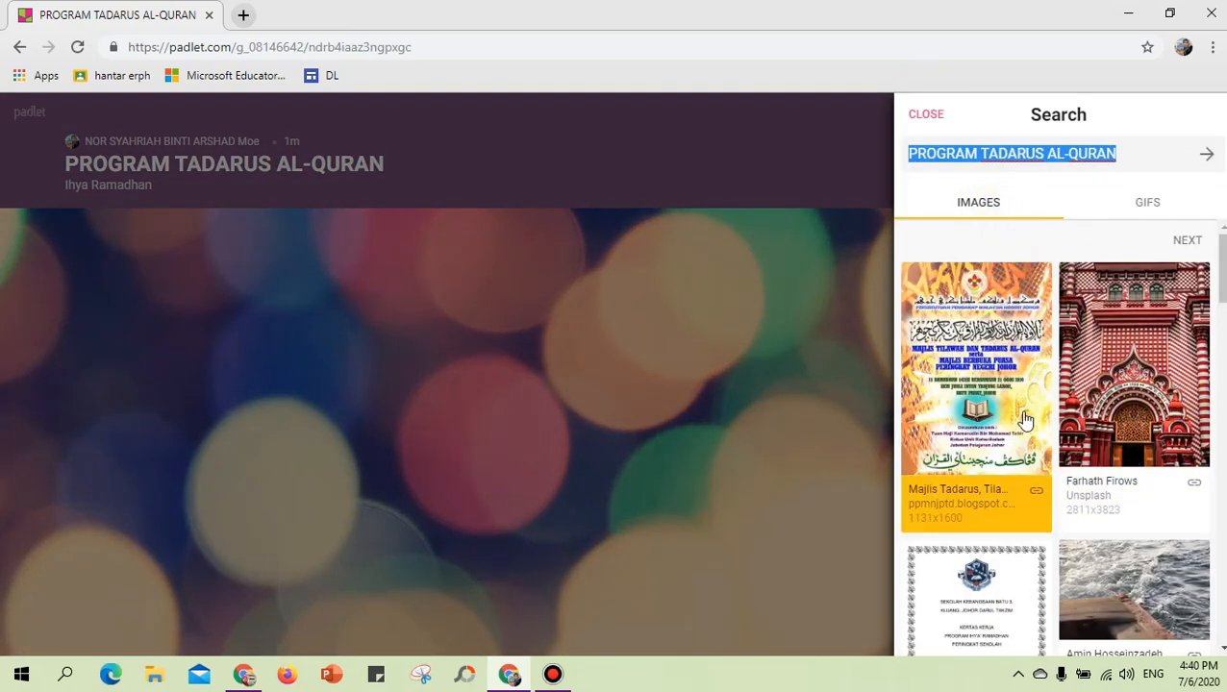
pyautogui.scroll(-3, 1150, 411)
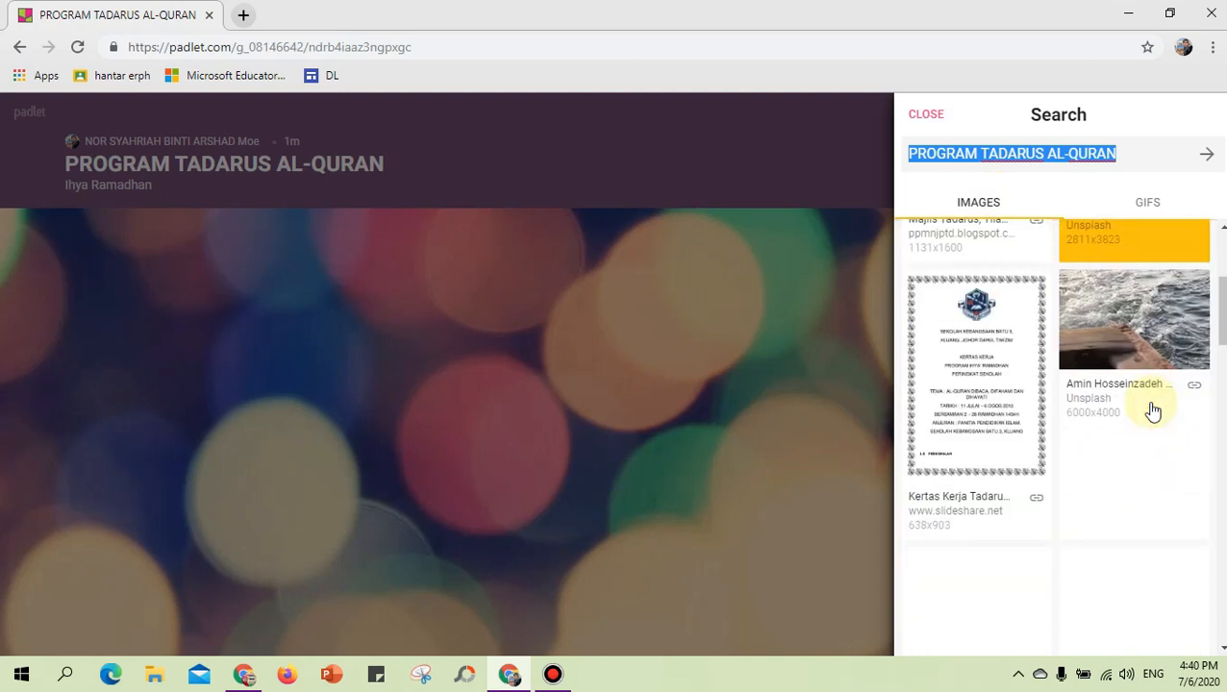
pyautogui.scroll(-2, 1152, 411)
pyautogui.scroll(5, 1150, 392)
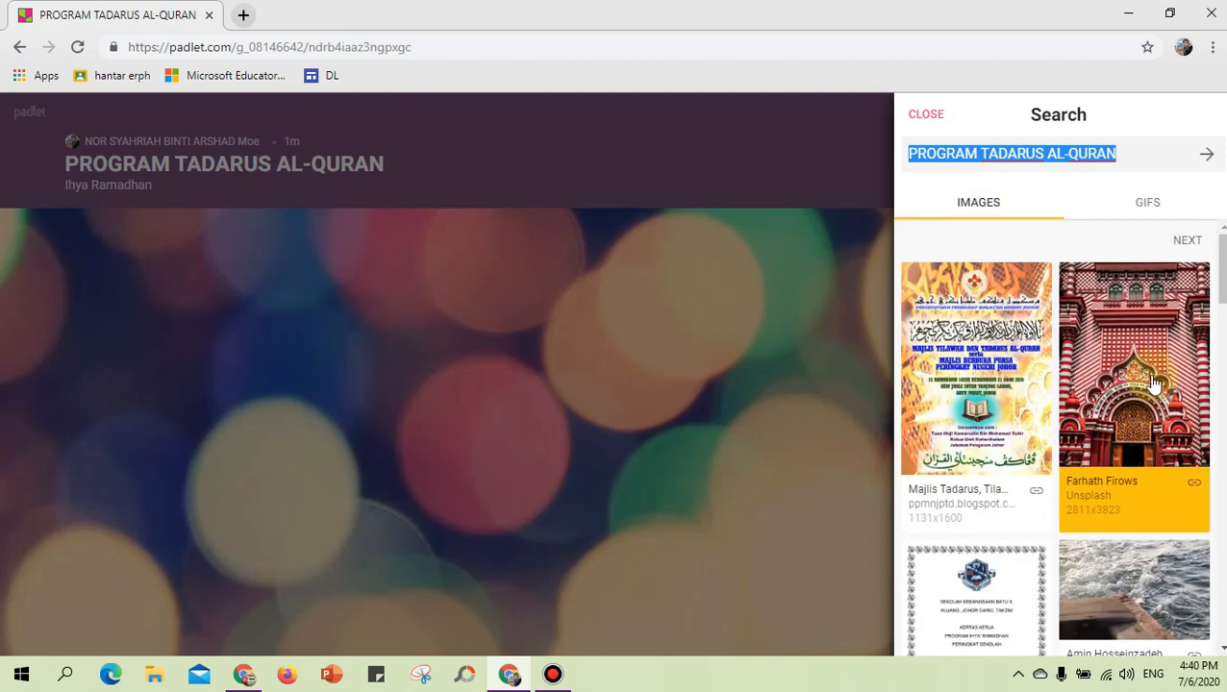
pyautogui.click(1148, 370)
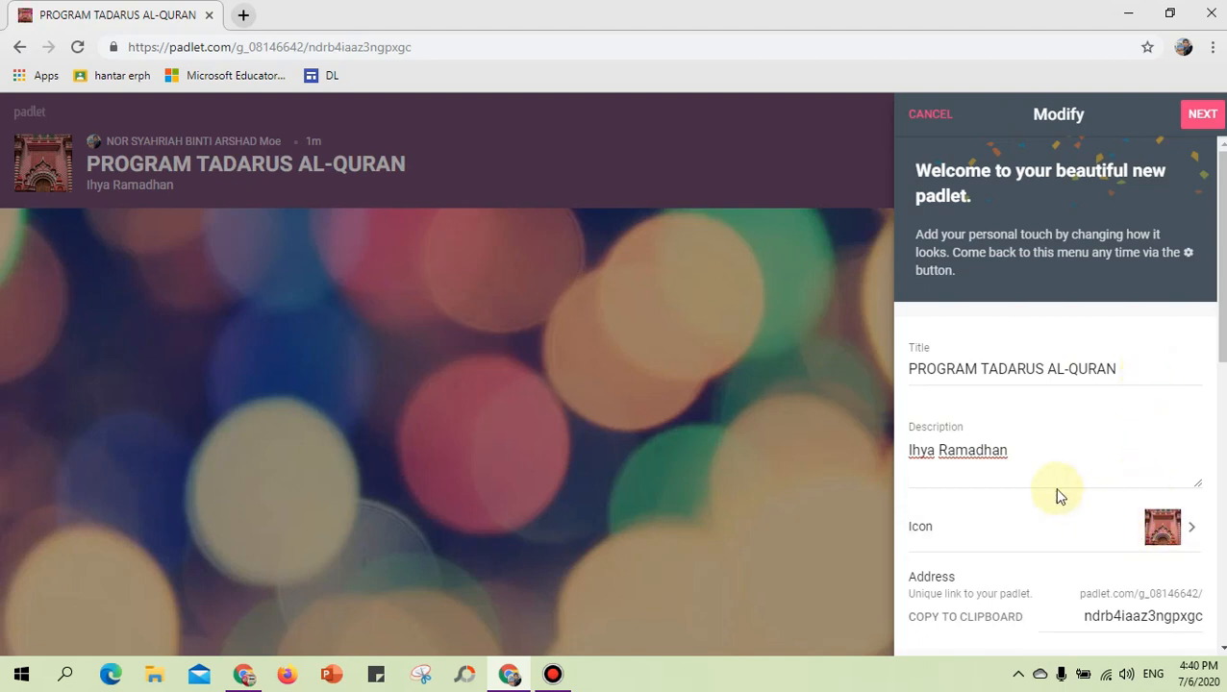
# Replace the ending of the padlet's unique address with tadarusalquran
pyautogui.scroll(-2, 1109, 510)
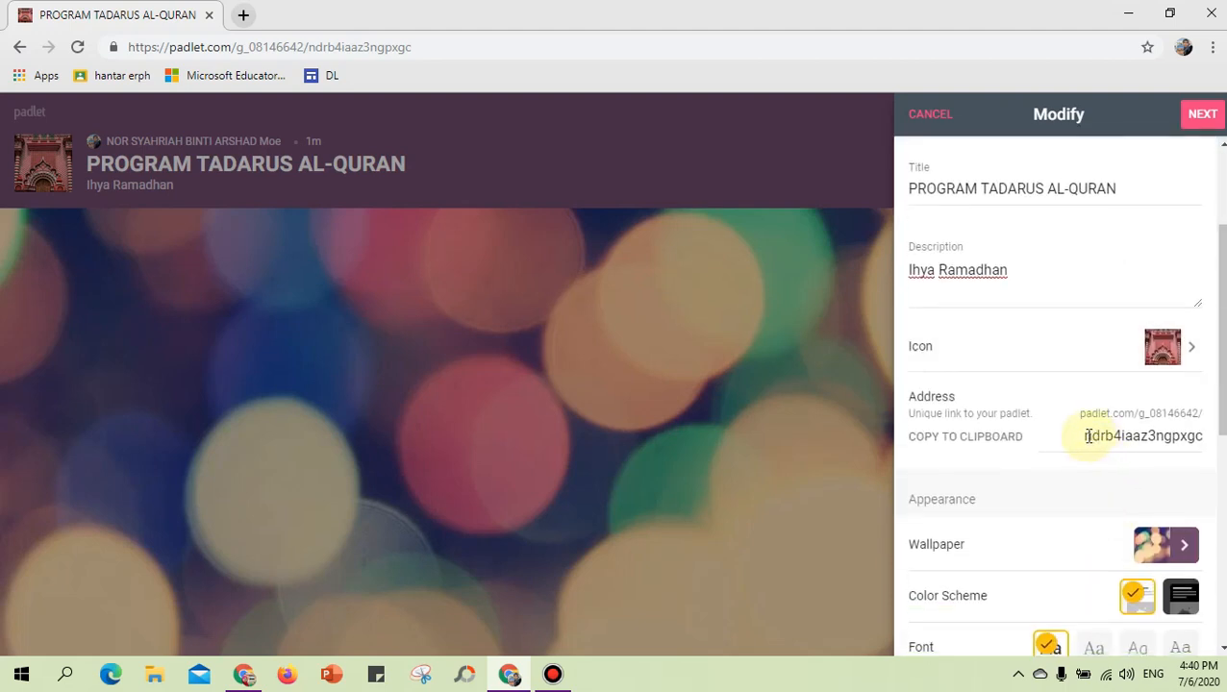
pyautogui.moveTo(1090, 435); pyautogui.dragTo(1202, 436)
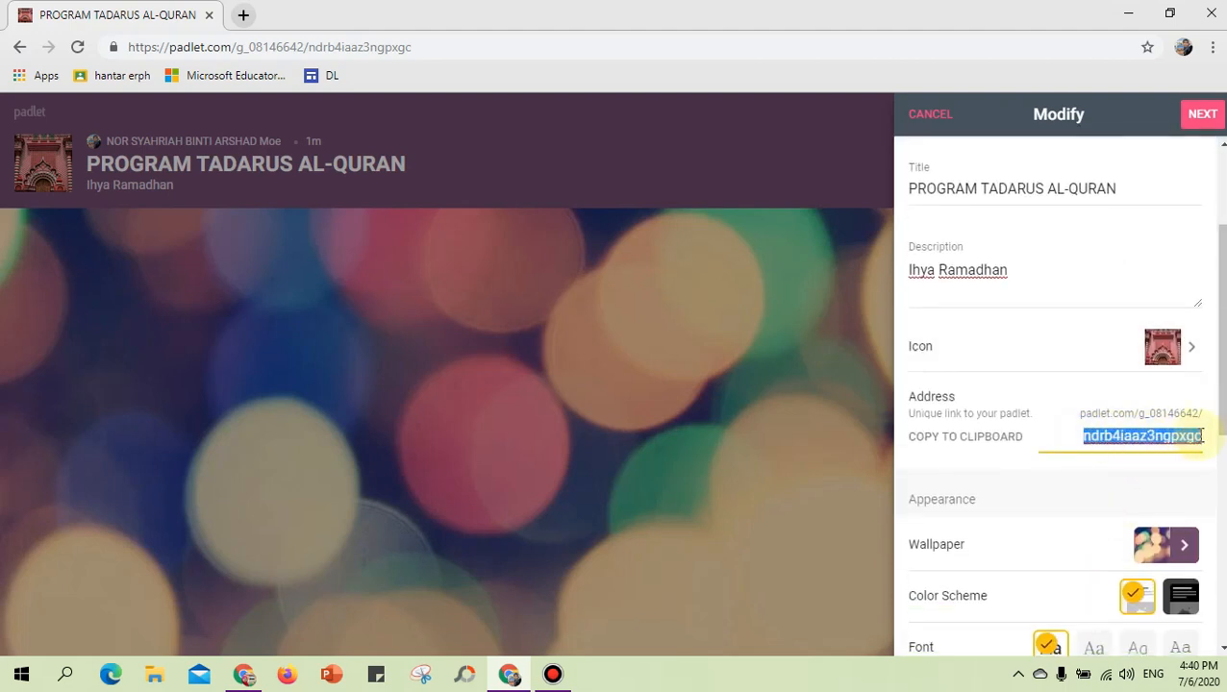
pyautogui.write('t')
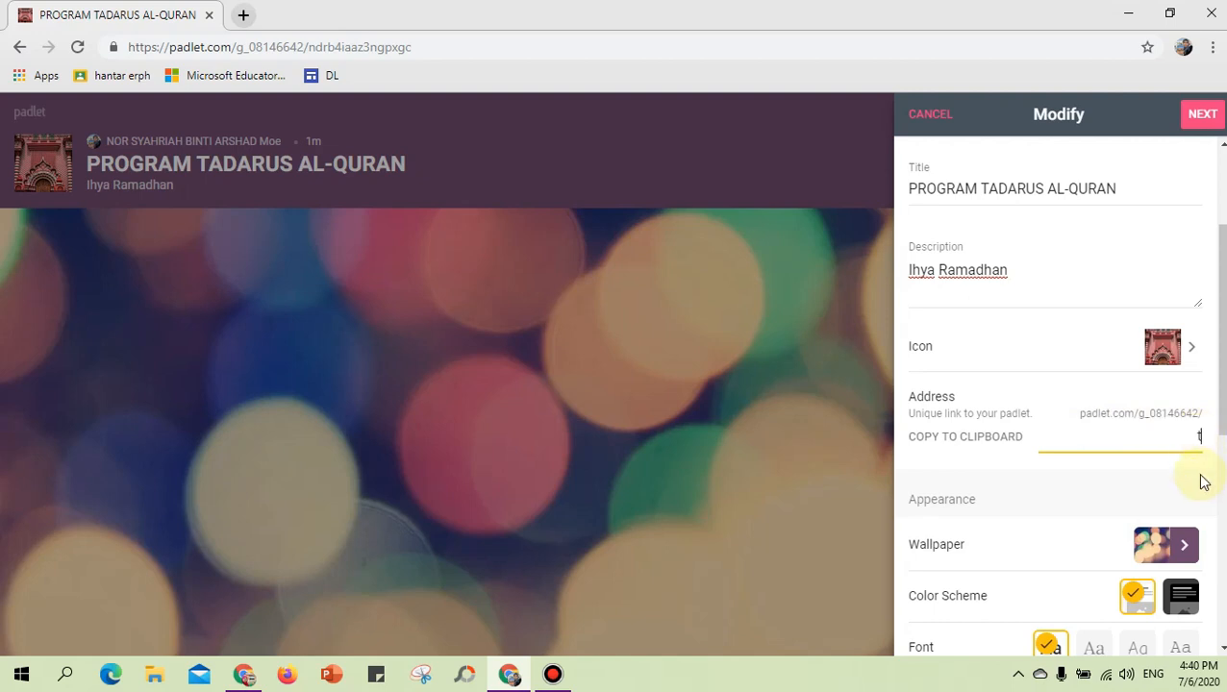
pyautogui.write('adar')
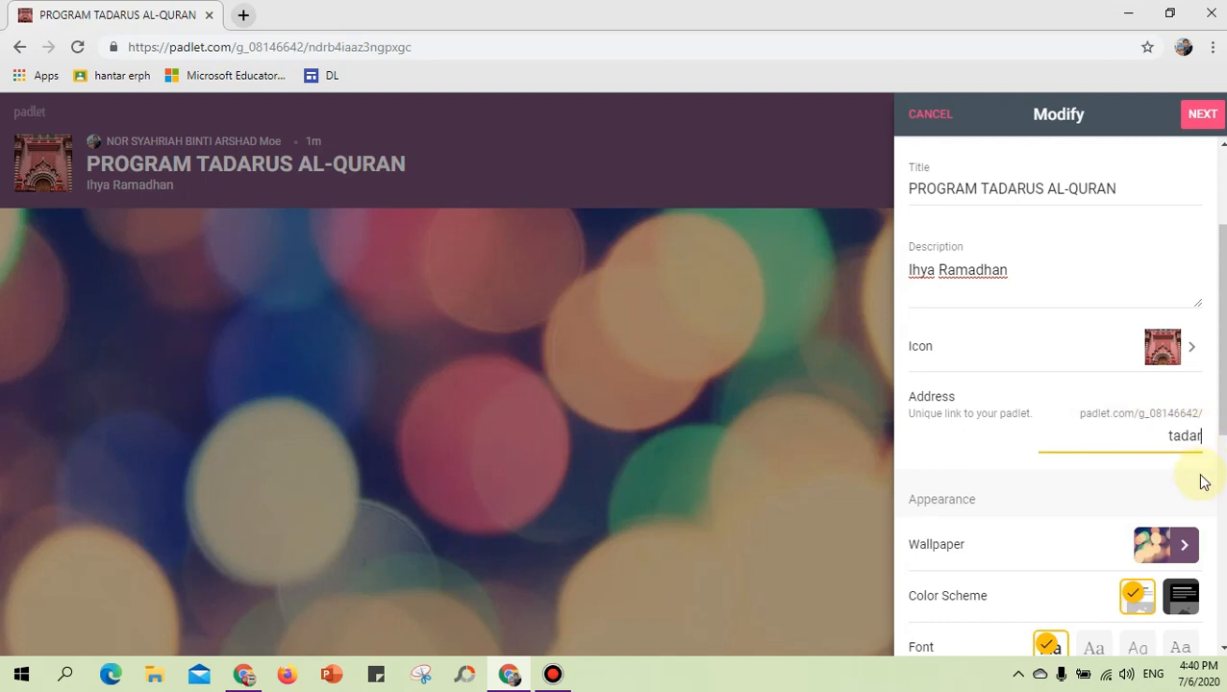
pyautogui.write('usalquran')
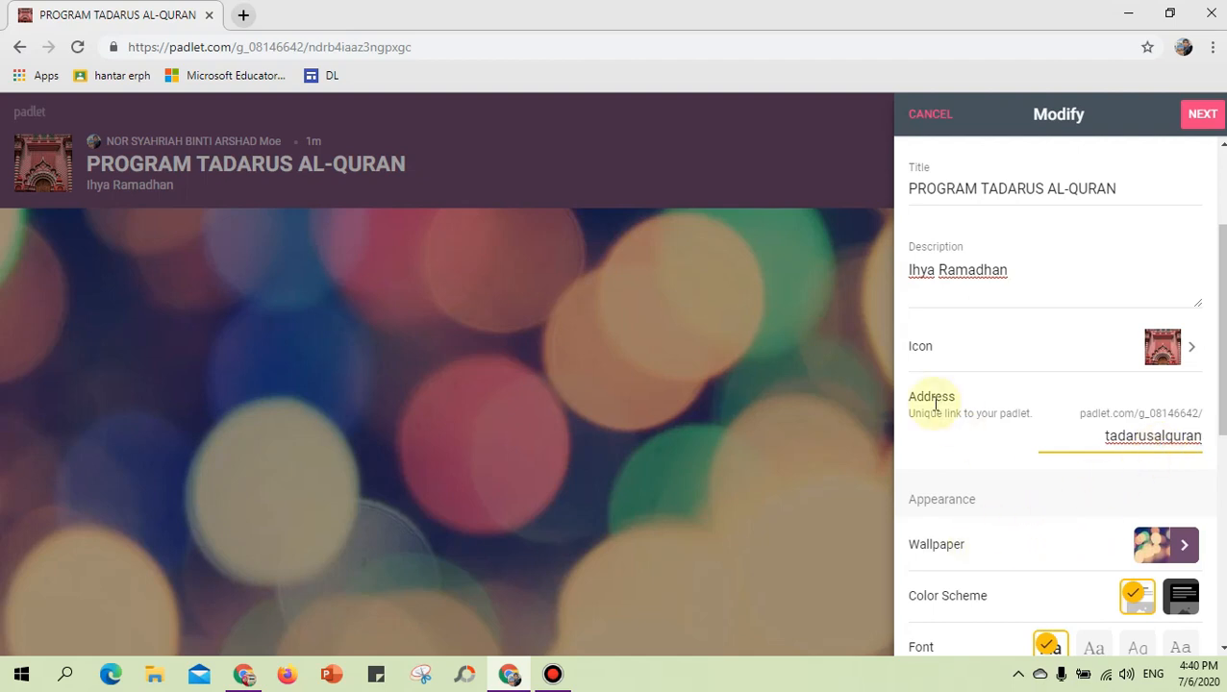
# Try the Canyon and Cerulean picture wallpapers, and set the padlet's wallpaper to Jetpack
pyautogui.click(1188, 547)
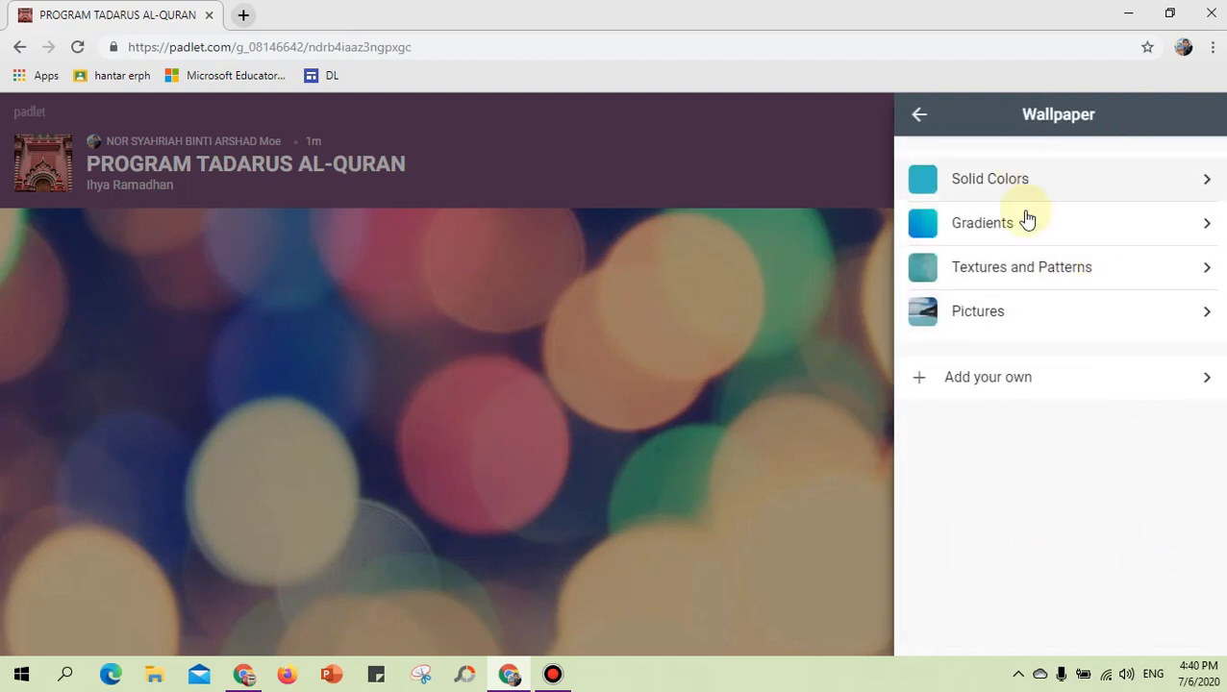
pyautogui.click(1036, 323)
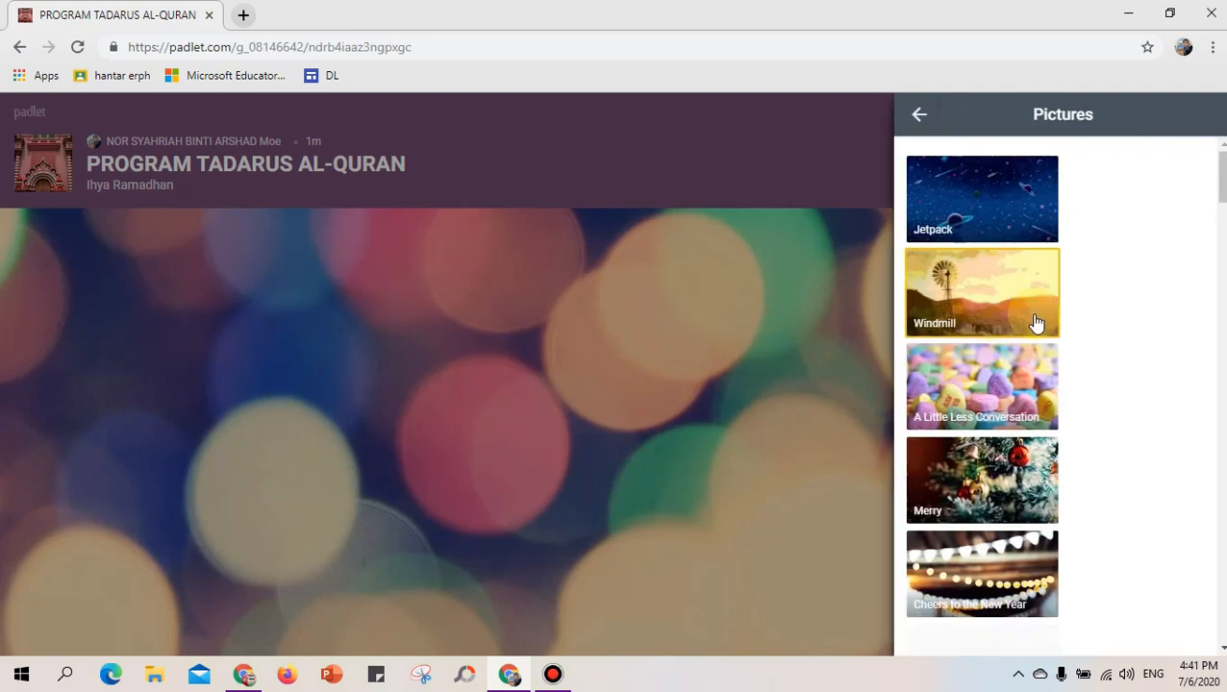
pyautogui.scroll(-5, 1009, 342)
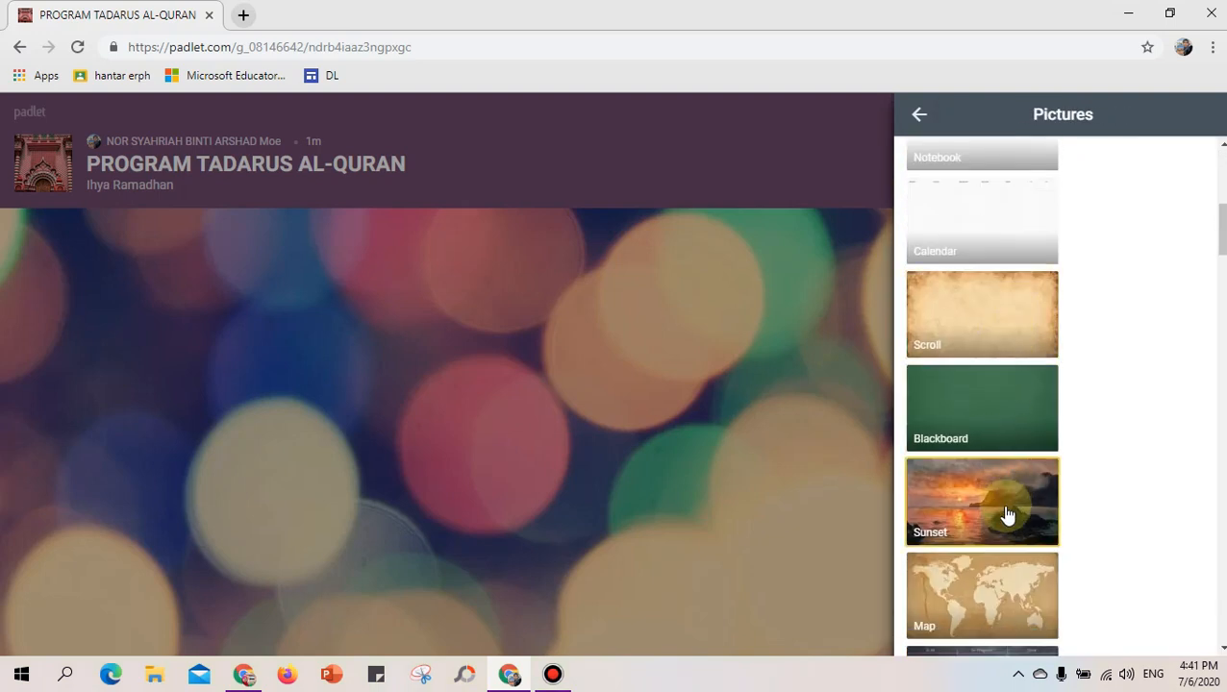
pyautogui.scroll(-4, 1007, 515)
pyautogui.scroll(-5, 1008, 491)
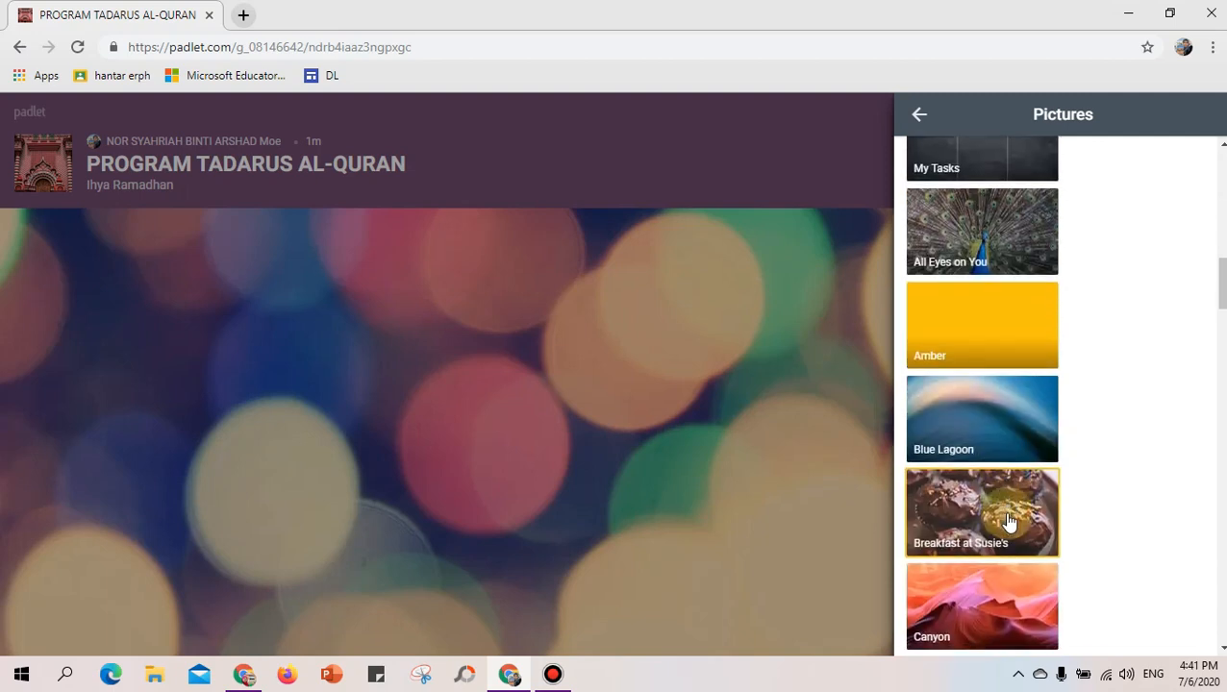
pyautogui.click(1004, 332)
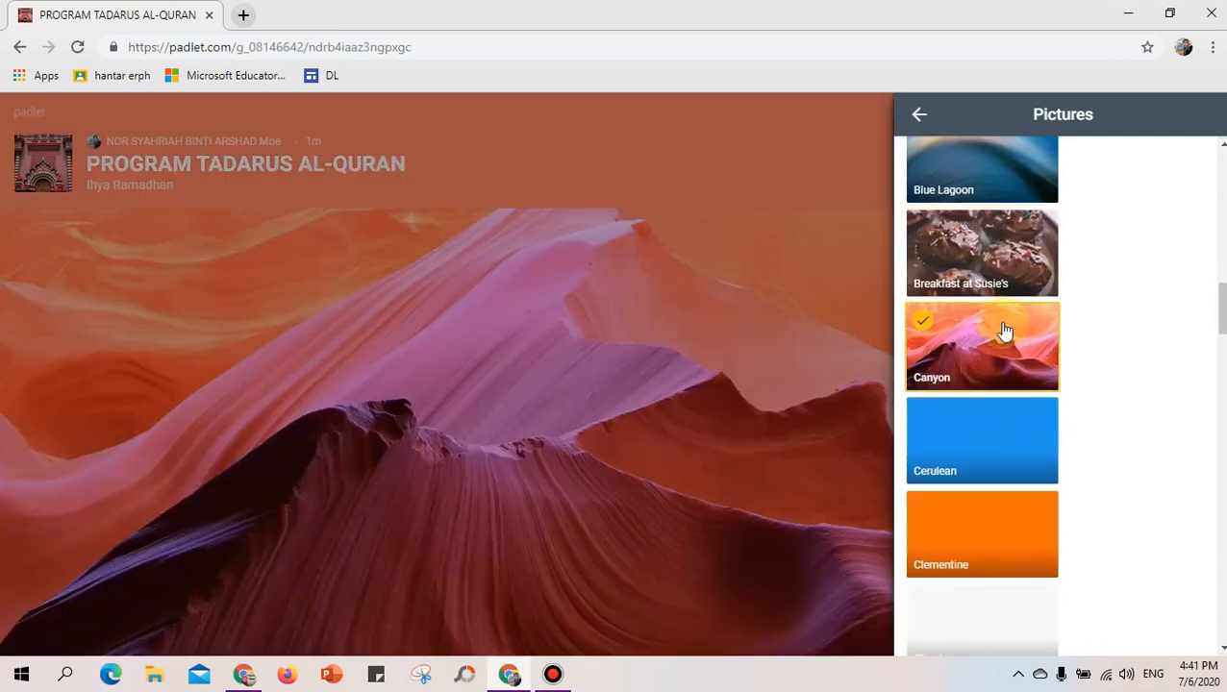
pyautogui.click(990, 410)
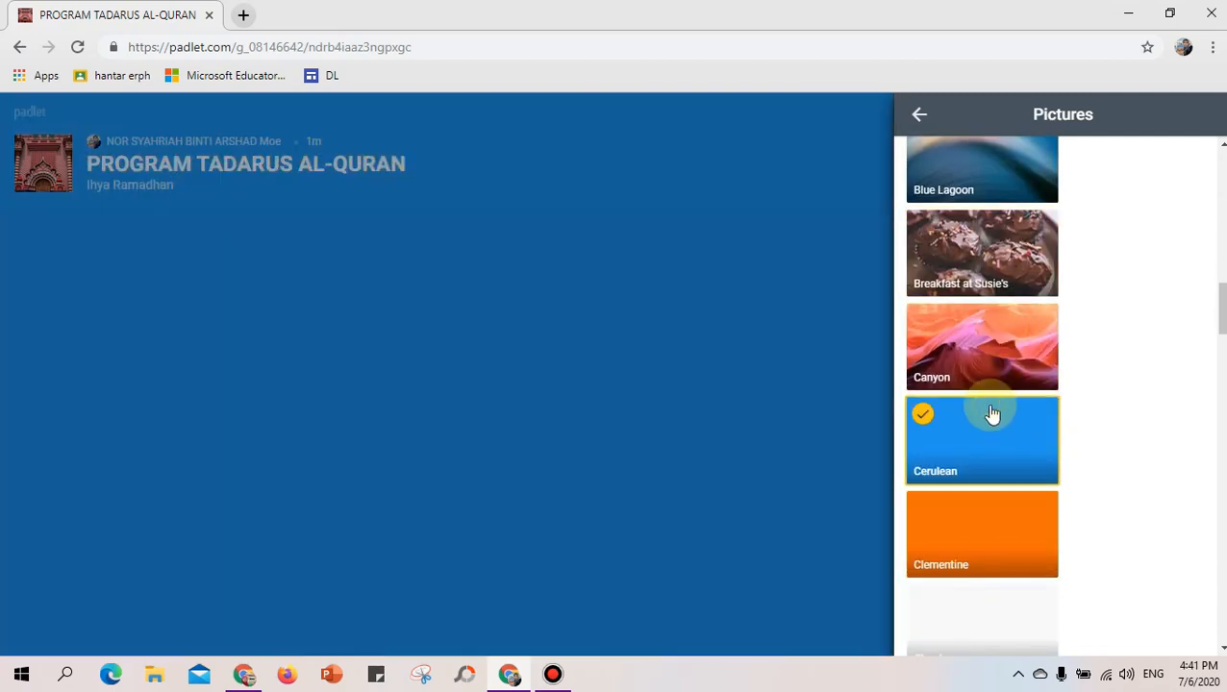
pyautogui.scroll(10, 992, 365)
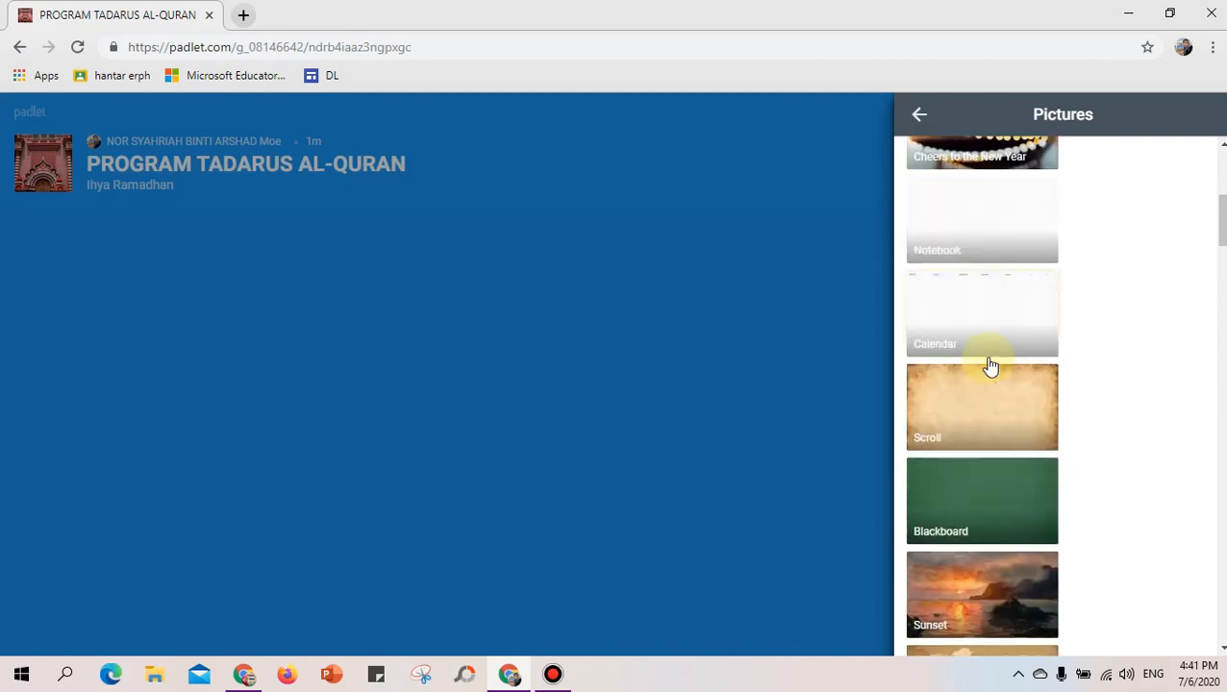
pyautogui.scroll(2, 992, 365)
pyautogui.click(976, 200)
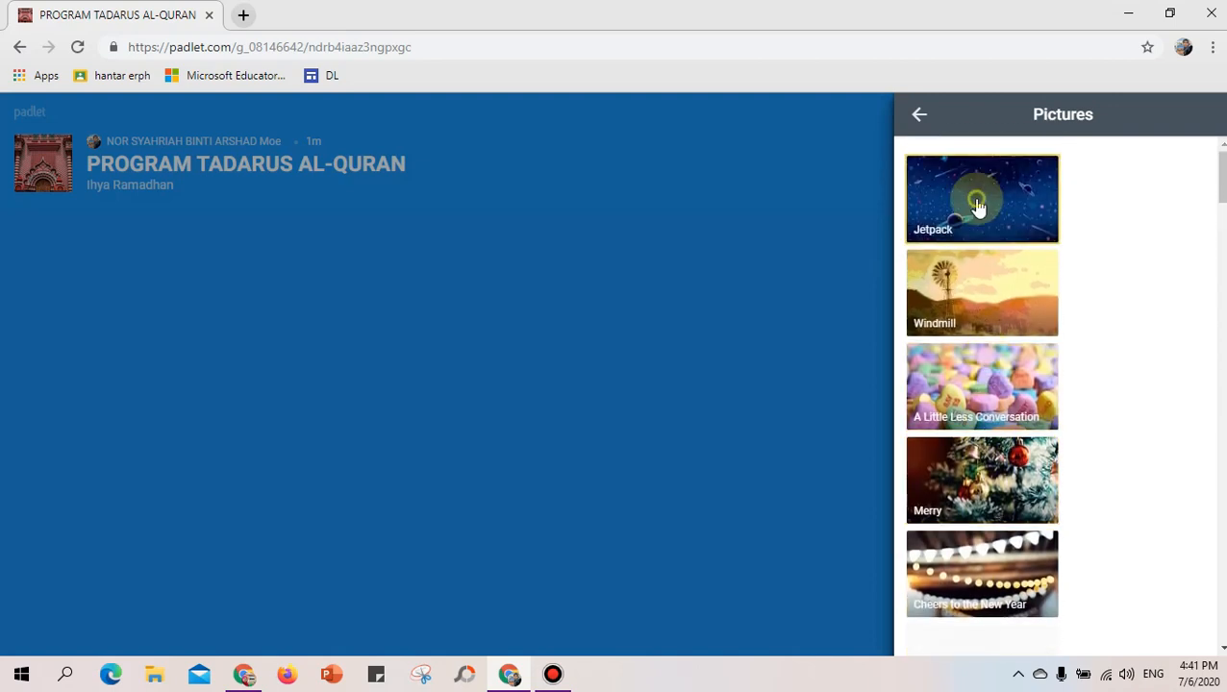
pyautogui.click(918, 114)
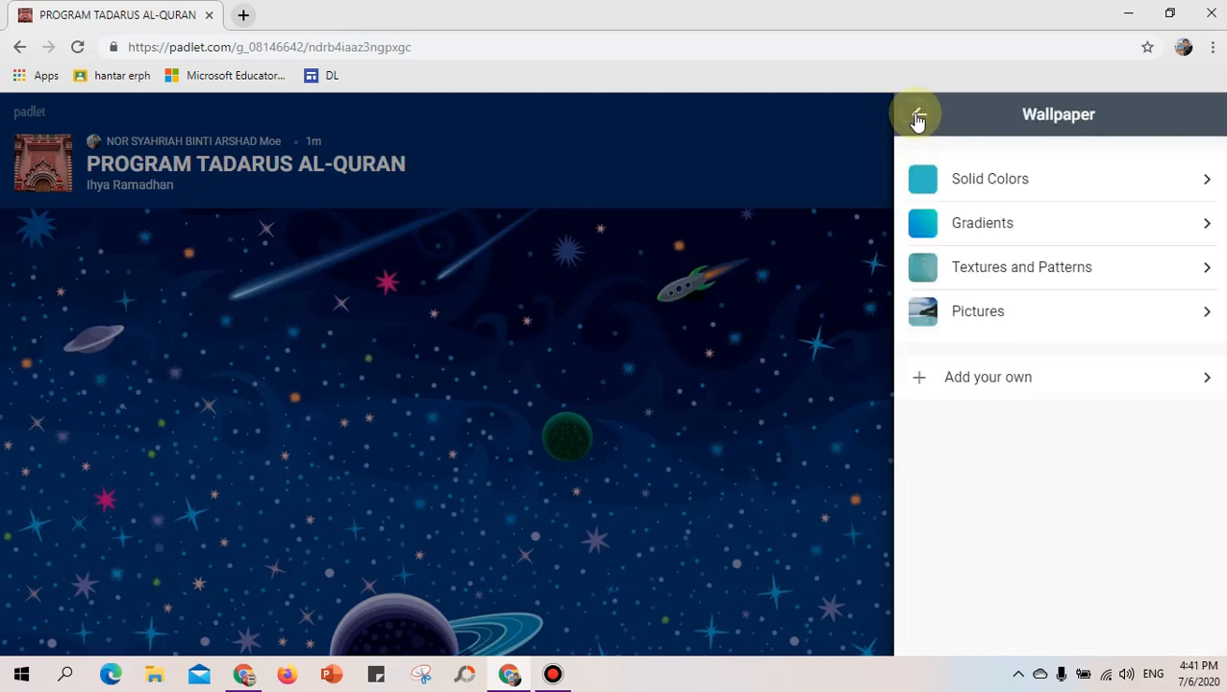
pyautogui.click(917, 116)
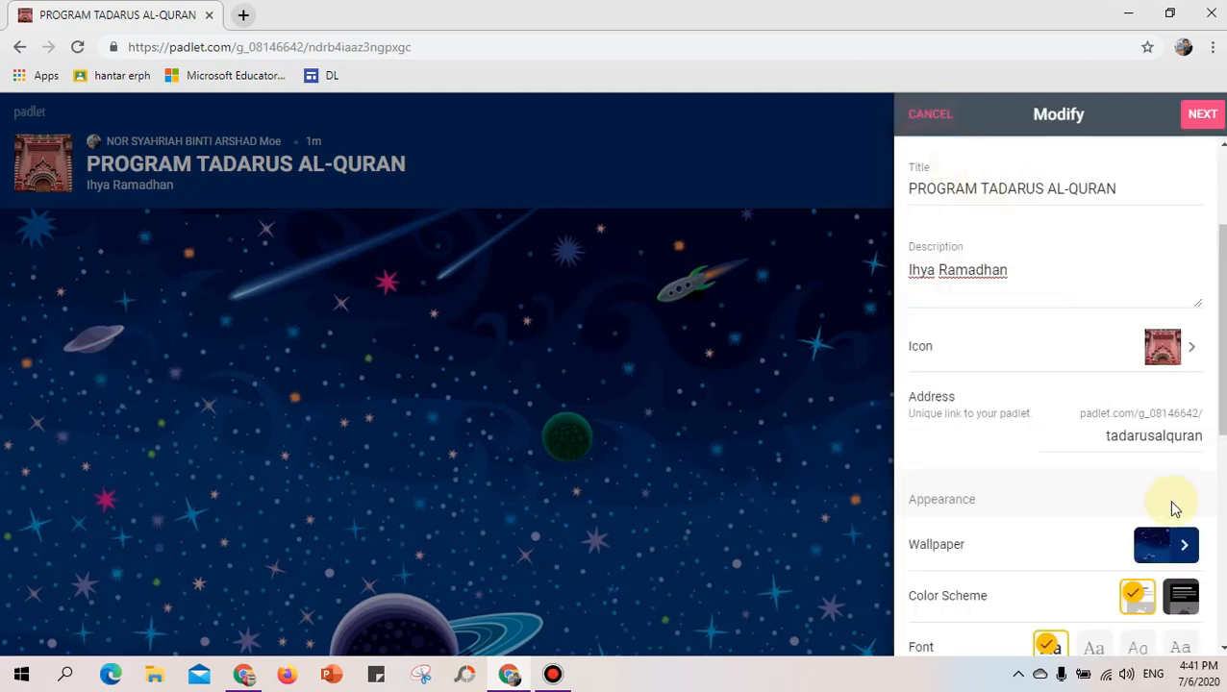
# Keep the light color scheme after trying the dark one, and compare the fonts before choosing the second, serif one
pyautogui.scroll(-2, 1156, 512)
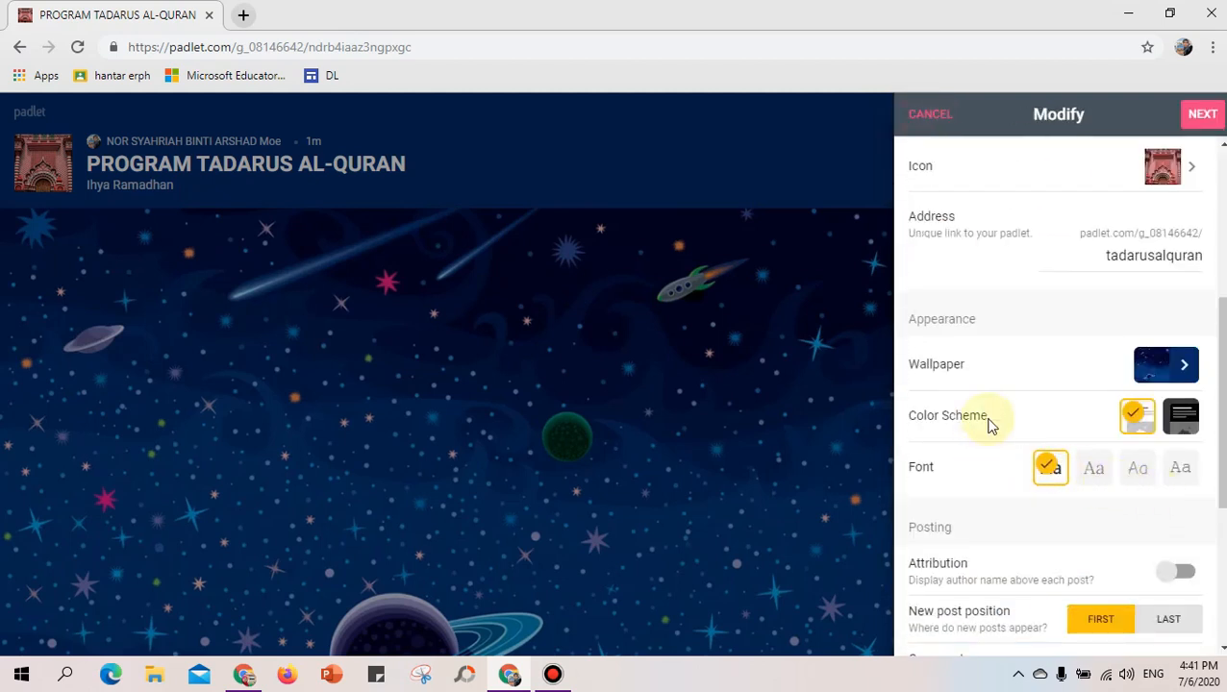
pyautogui.click(1179, 416)
pyautogui.click(1139, 418)
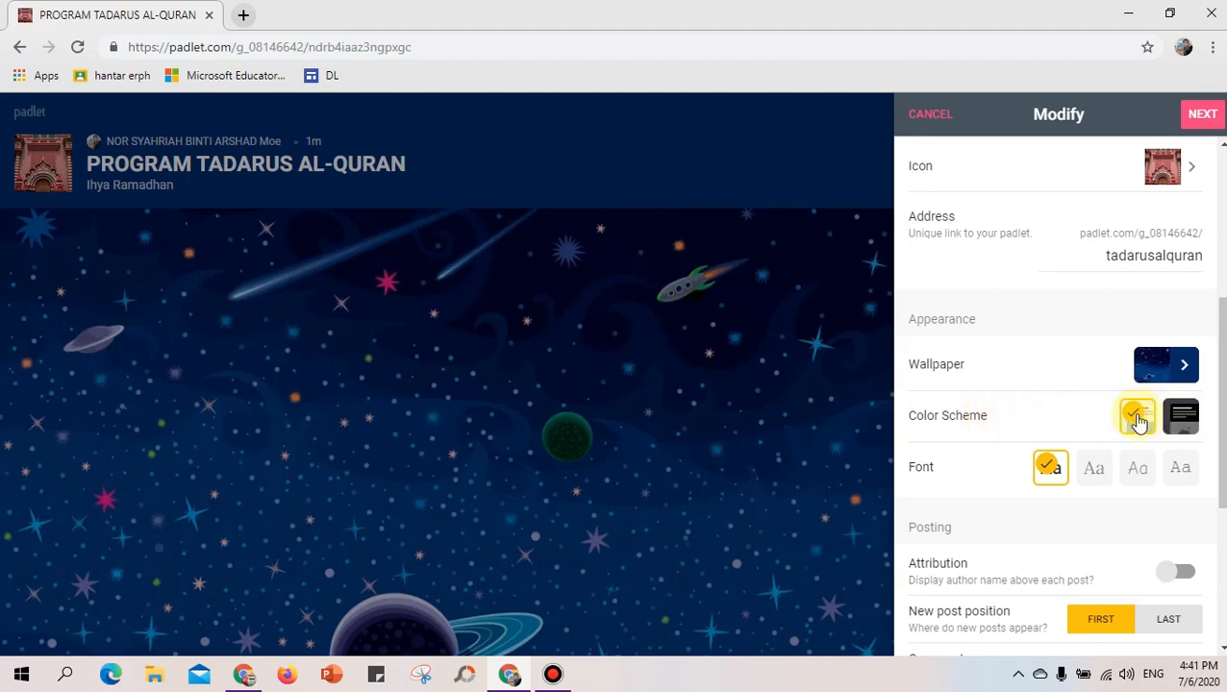
pyautogui.click(1094, 471)
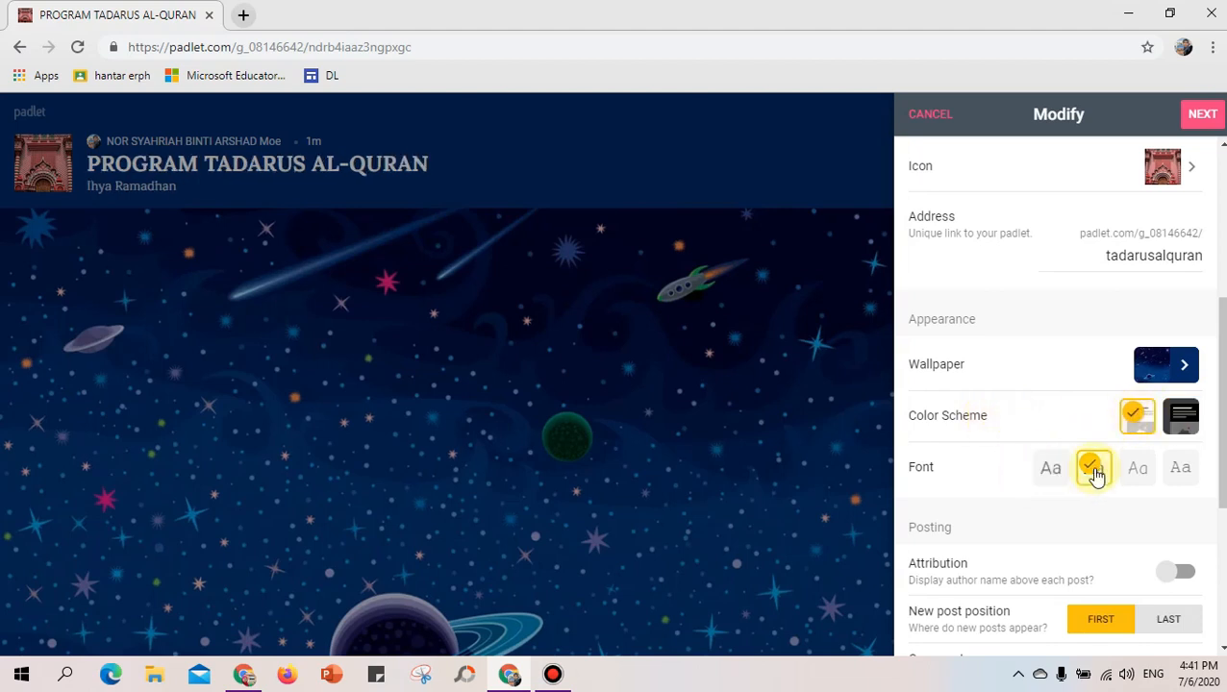
pyautogui.click(1135, 471)
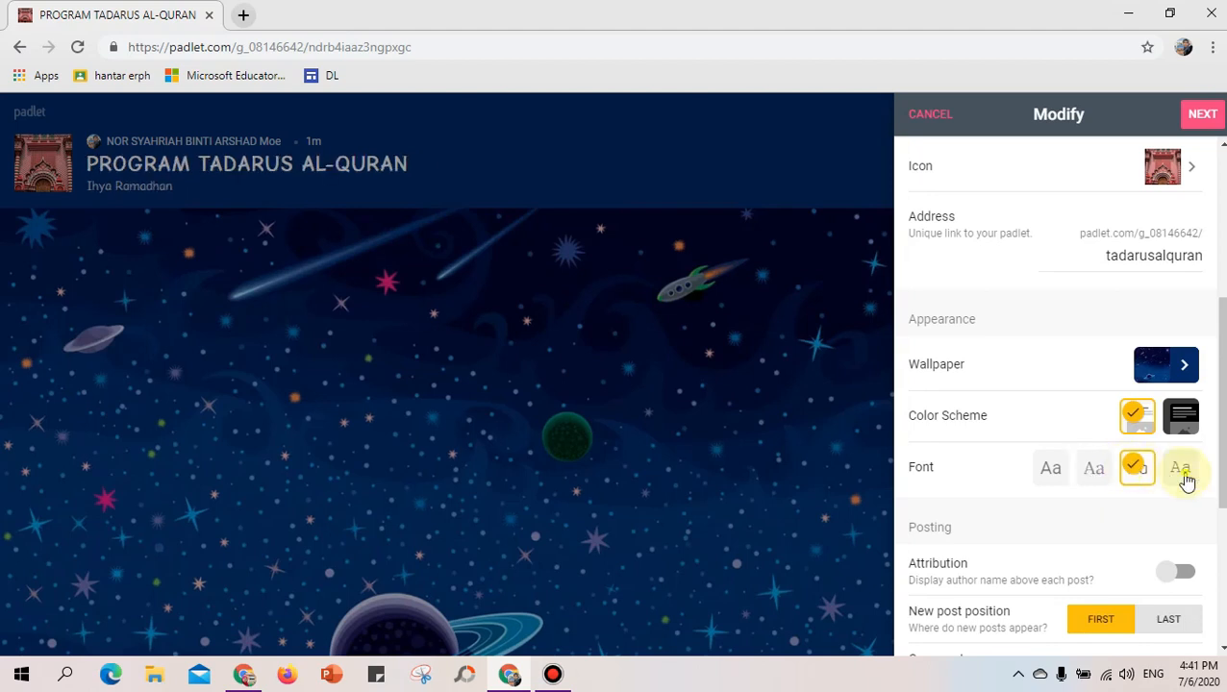
pyautogui.click(1181, 471)
pyautogui.click(1094, 476)
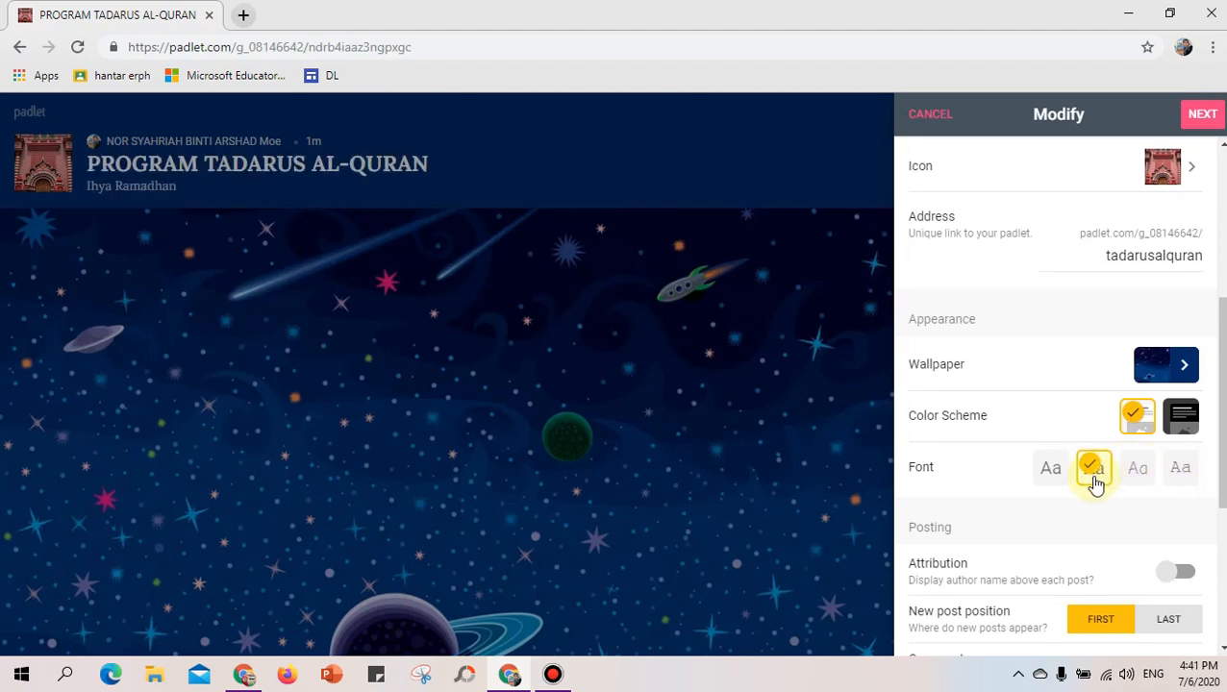
# Turn on author attribution above posts and allow viewers to comment on posts
pyautogui.scroll(-2, 1125, 519)
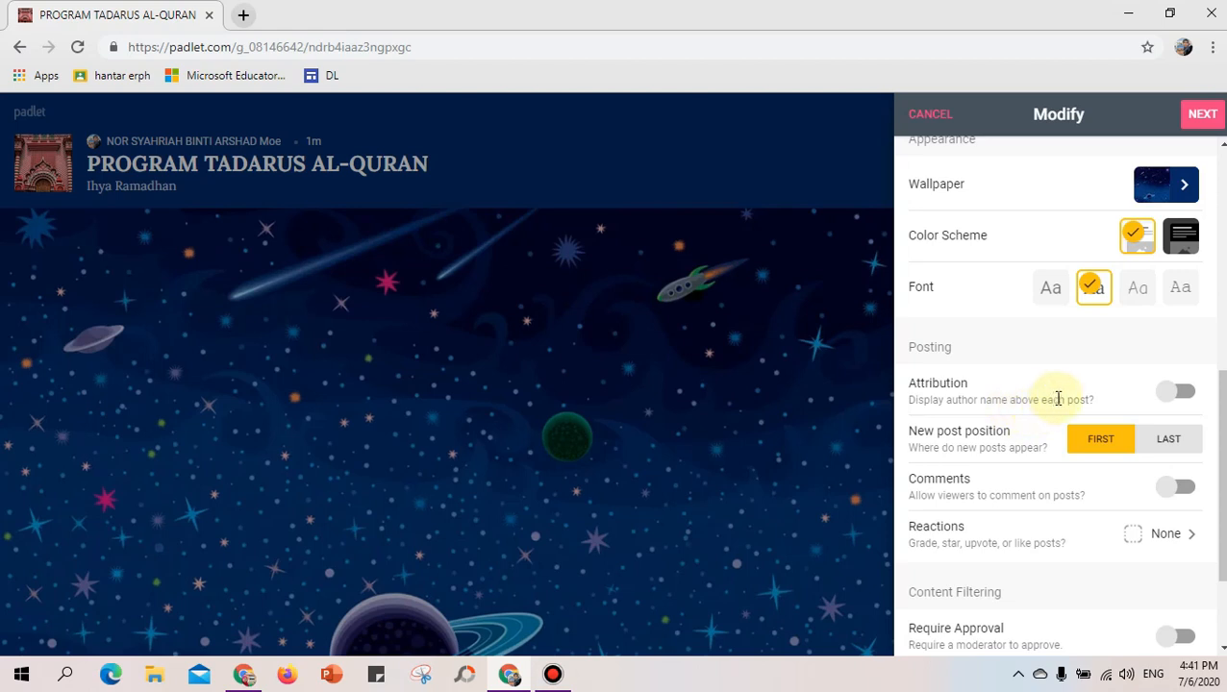
pyautogui.click(1183, 391)
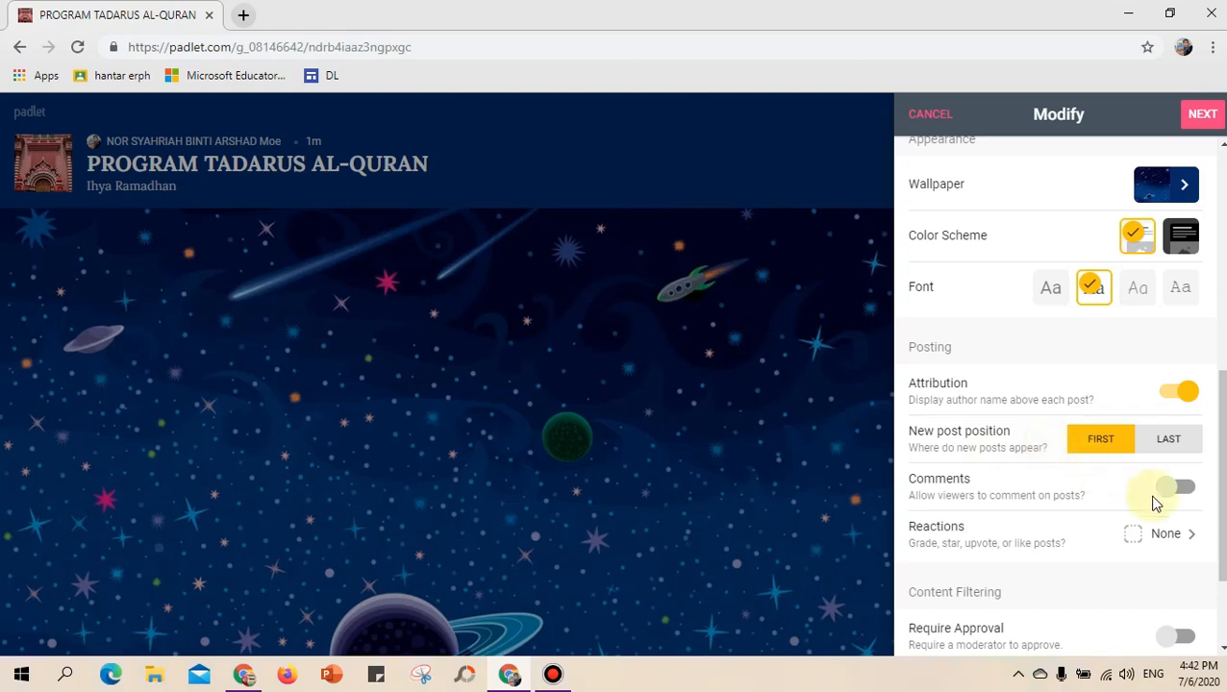
pyautogui.click(1185, 498)
pyautogui.scroll(-1, 1183, 501)
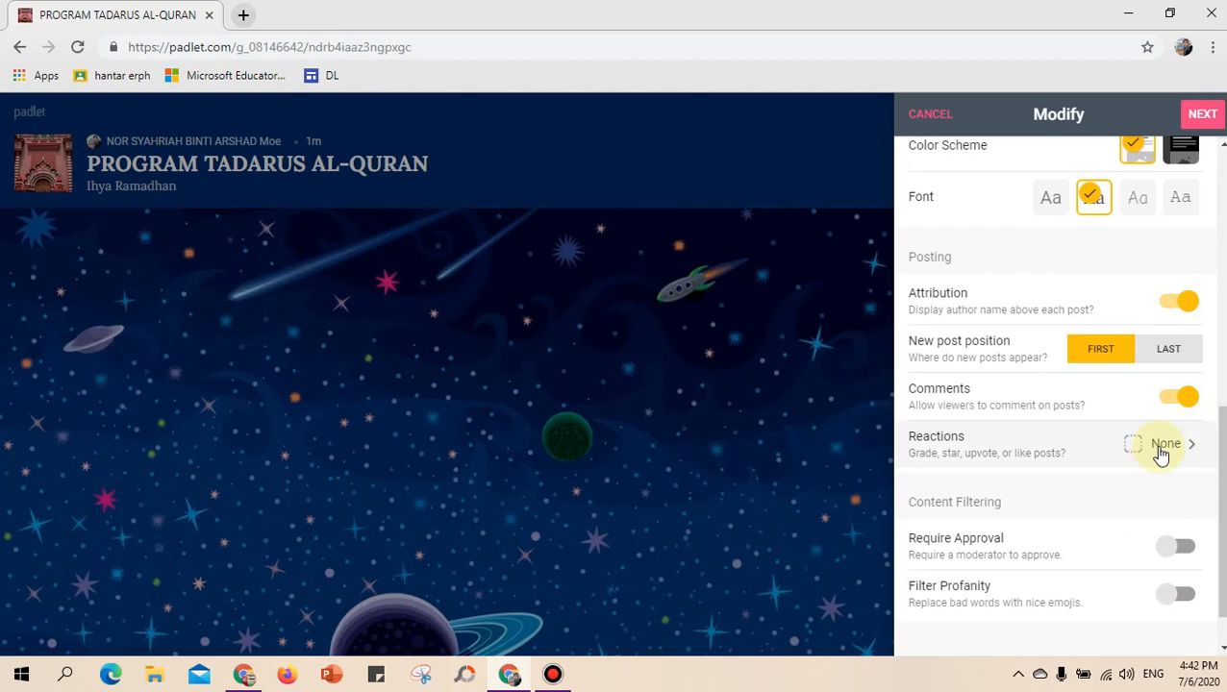
# Set the post reactions to Star, and finish the padlet's setup to start posting
pyautogui.click(1161, 454)
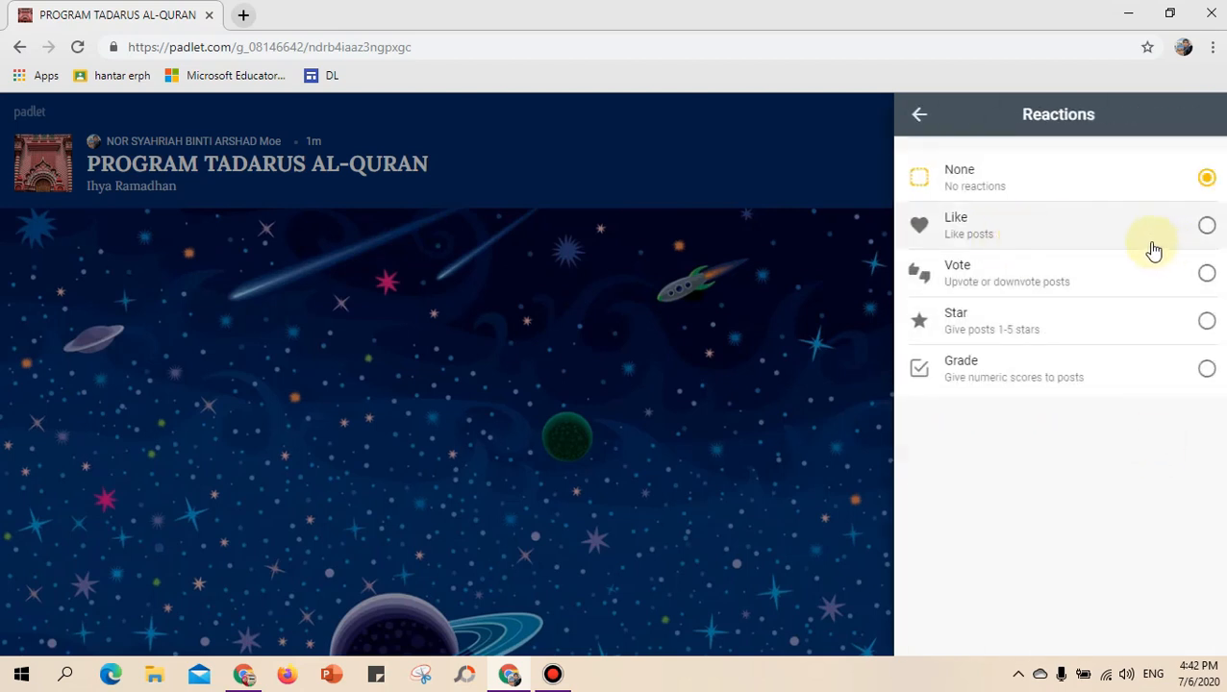
pyautogui.click(1107, 327)
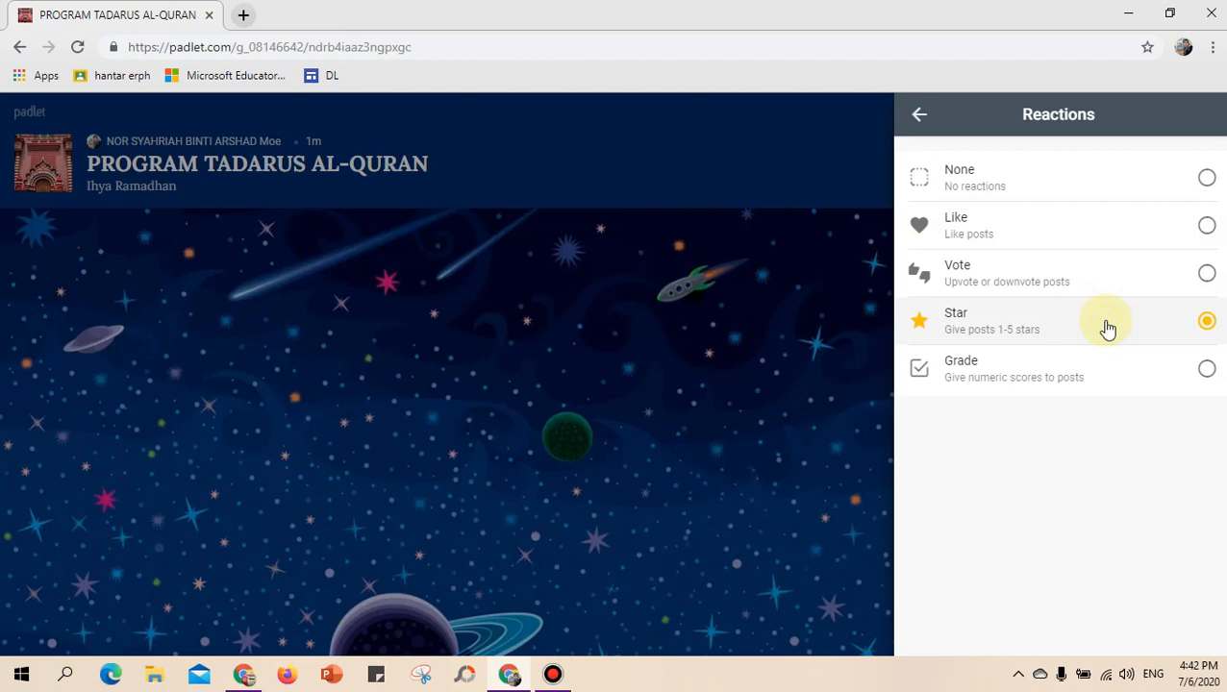
pyautogui.click(921, 115)
pyautogui.scroll(-1, 1091, 512)
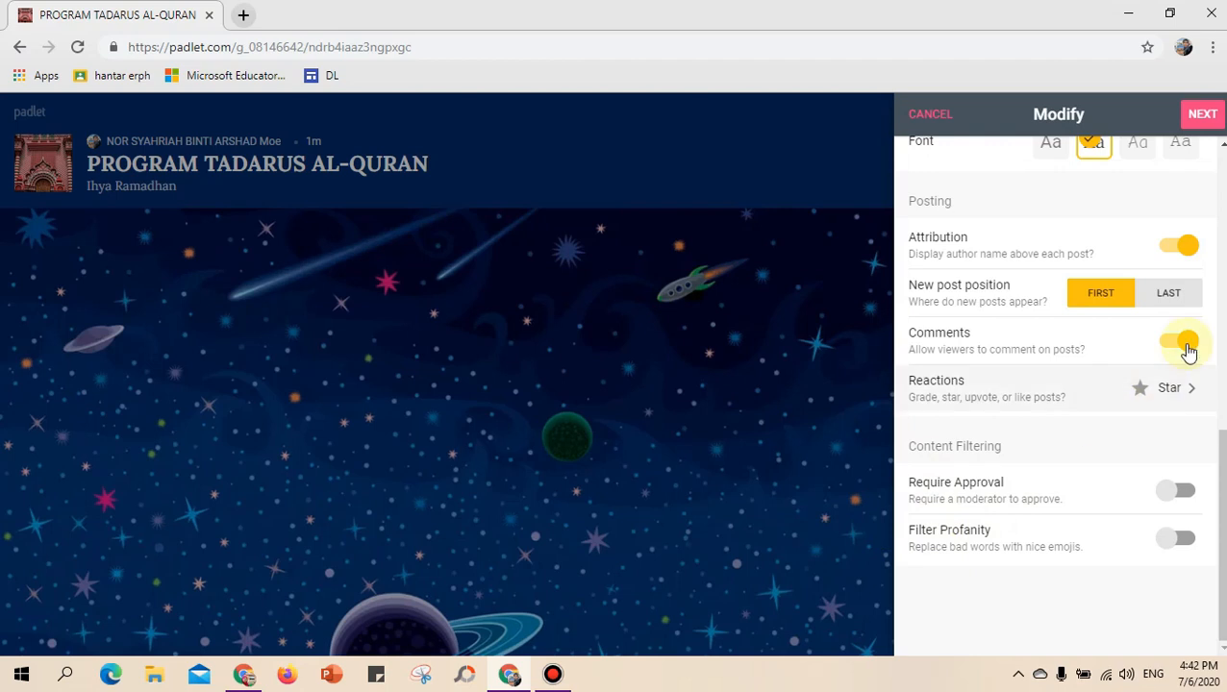
pyautogui.click(1198, 117)
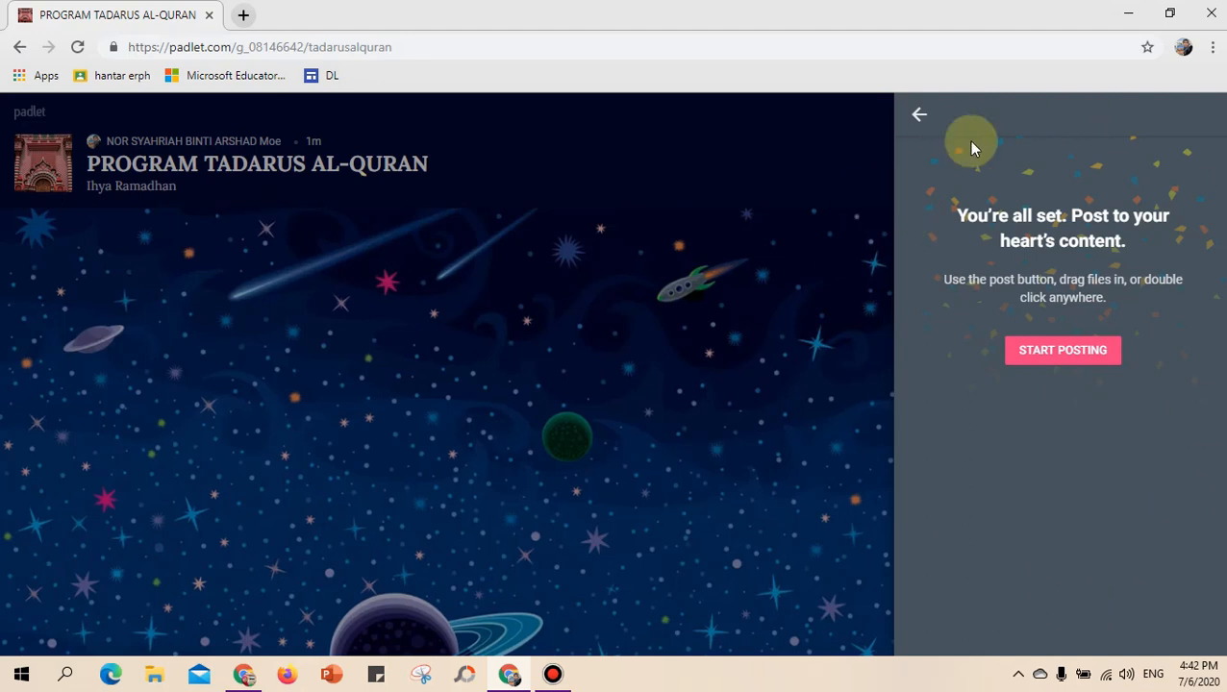
pyautogui.click(1014, 358)
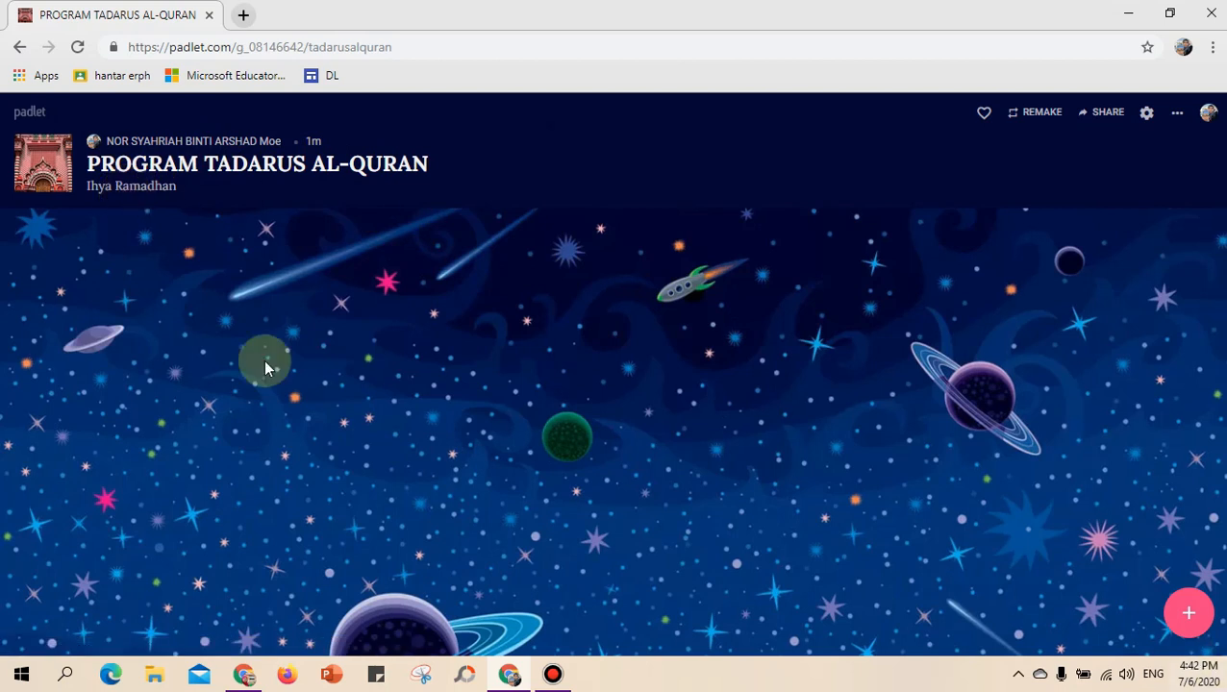
# Add a post titled NAMA KUMPULAN TADARUS to the wall and try moving it to another spot
pyautogui.click(1187, 623)
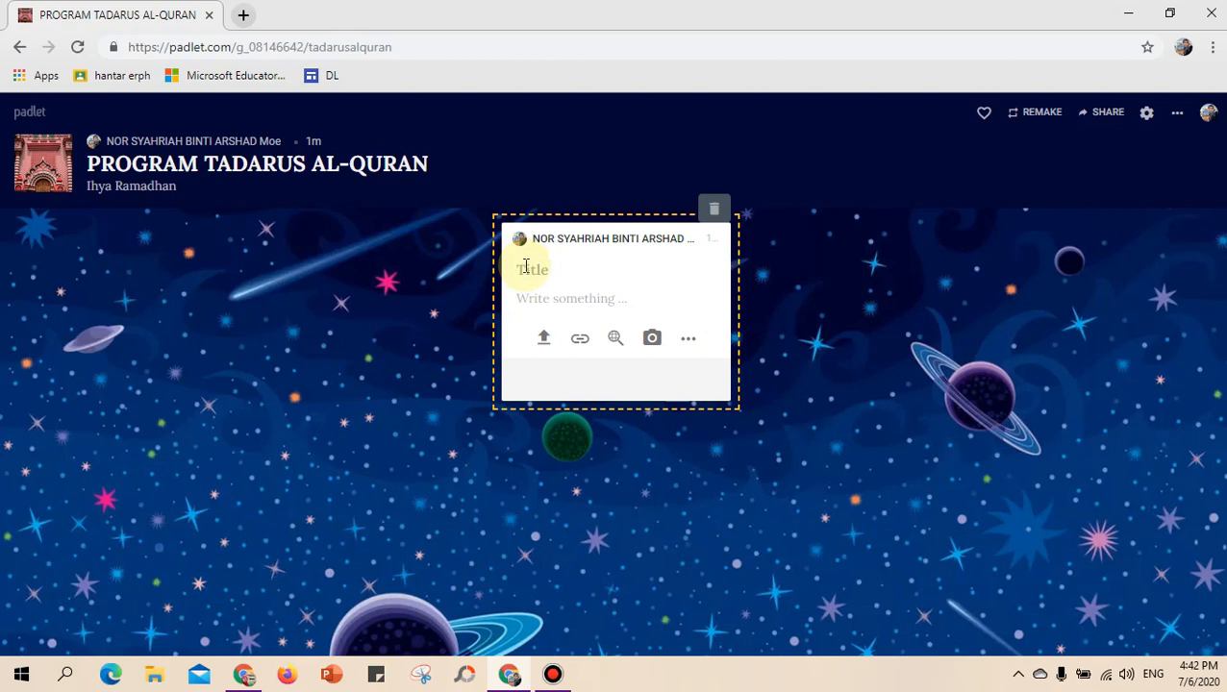
pyautogui.write('NAMA KUMPUL')
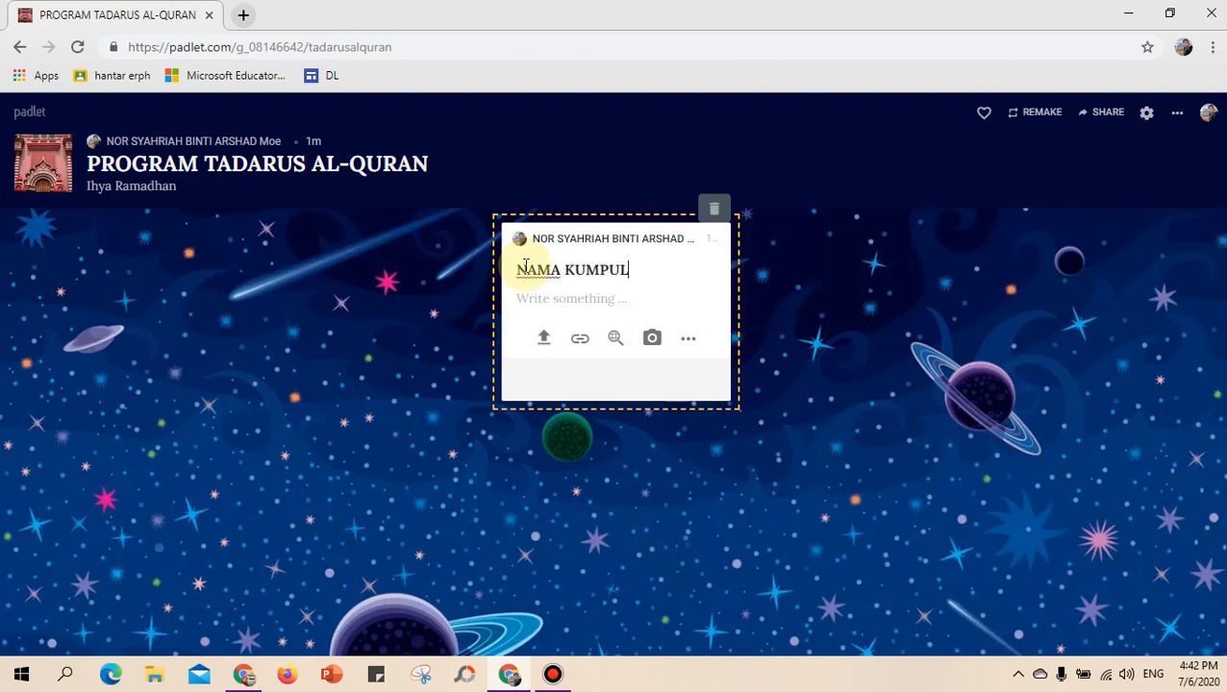
pyautogui.write('AN TADAR')
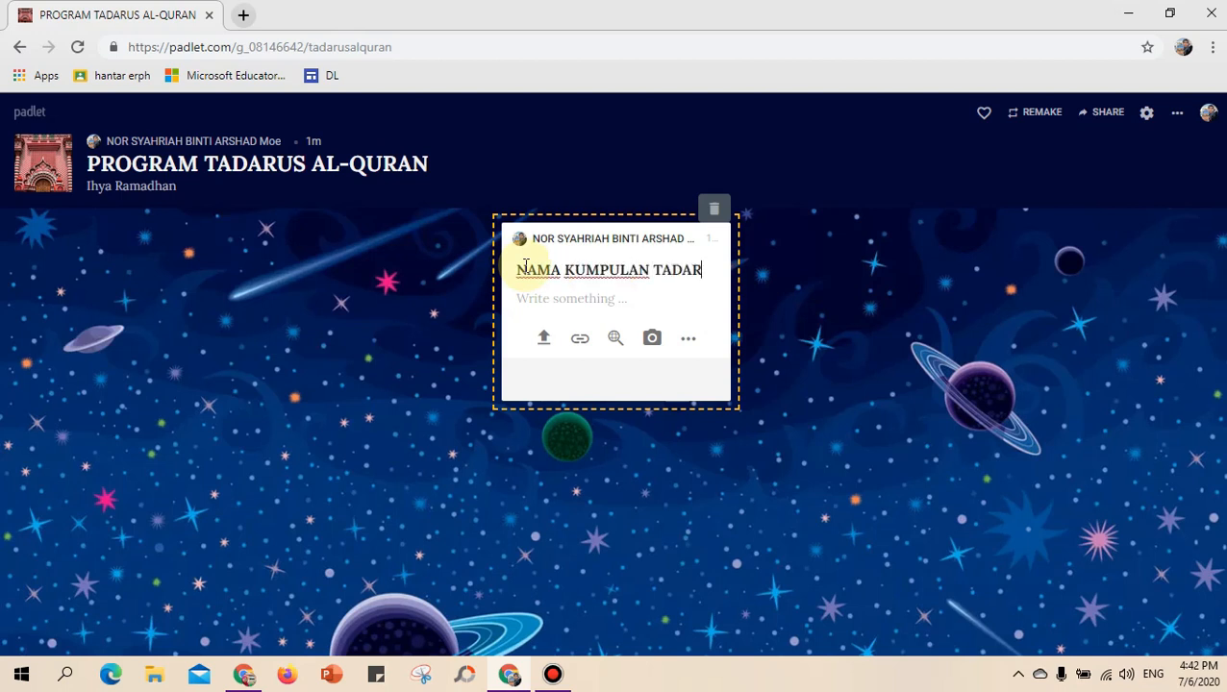
pyautogui.write('US')
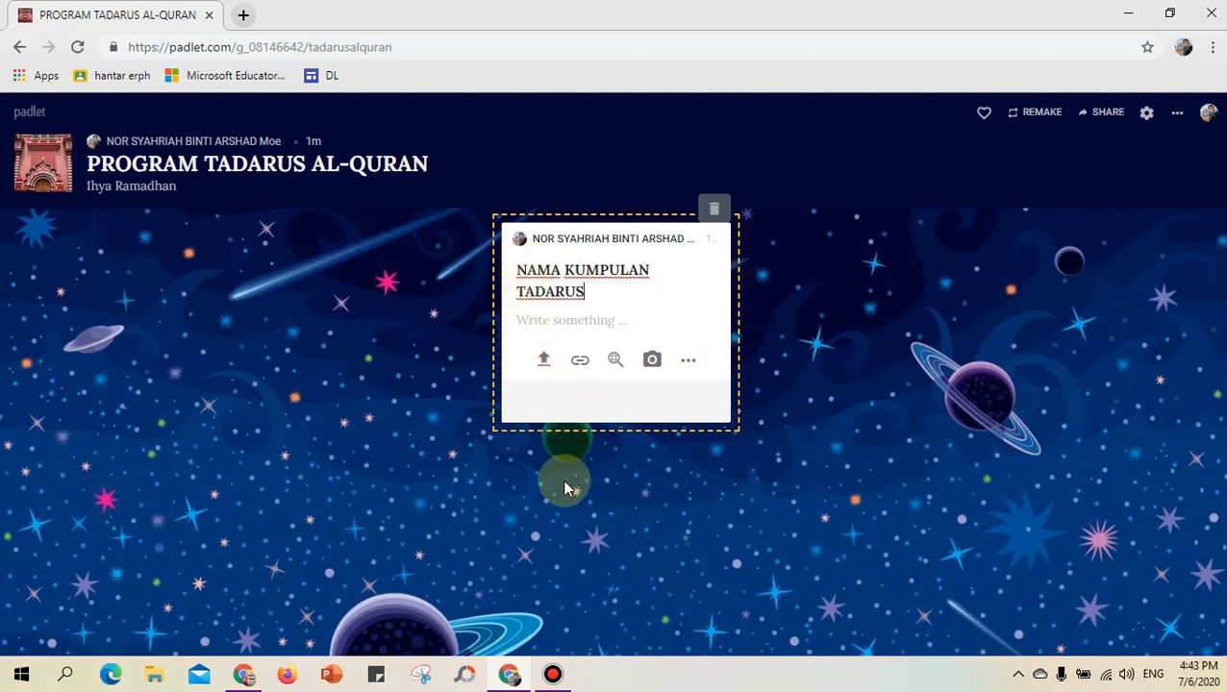
pyautogui.click(785, 356)
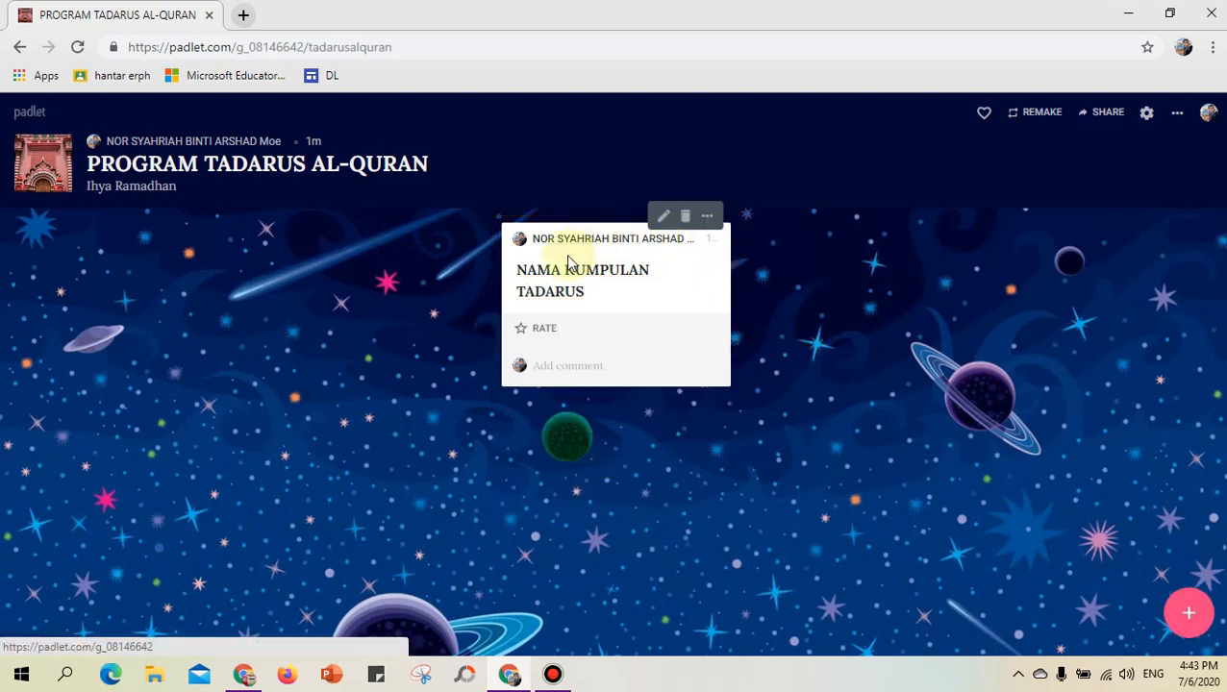
pyautogui.moveTo(569, 265); pyautogui.dragTo(146, 316)
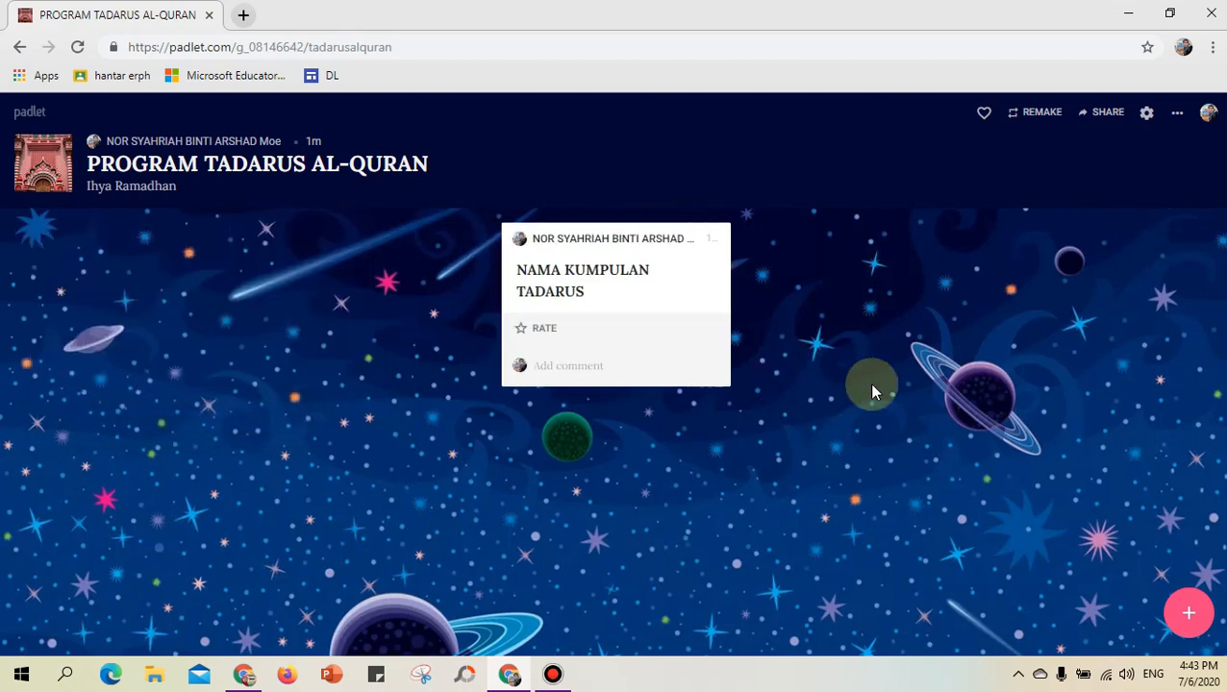
# Add a post titled GAMBAR SEKITAR PROGRAM without attaching a file, and view the options available for the post
pyautogui.click(1189, 615)
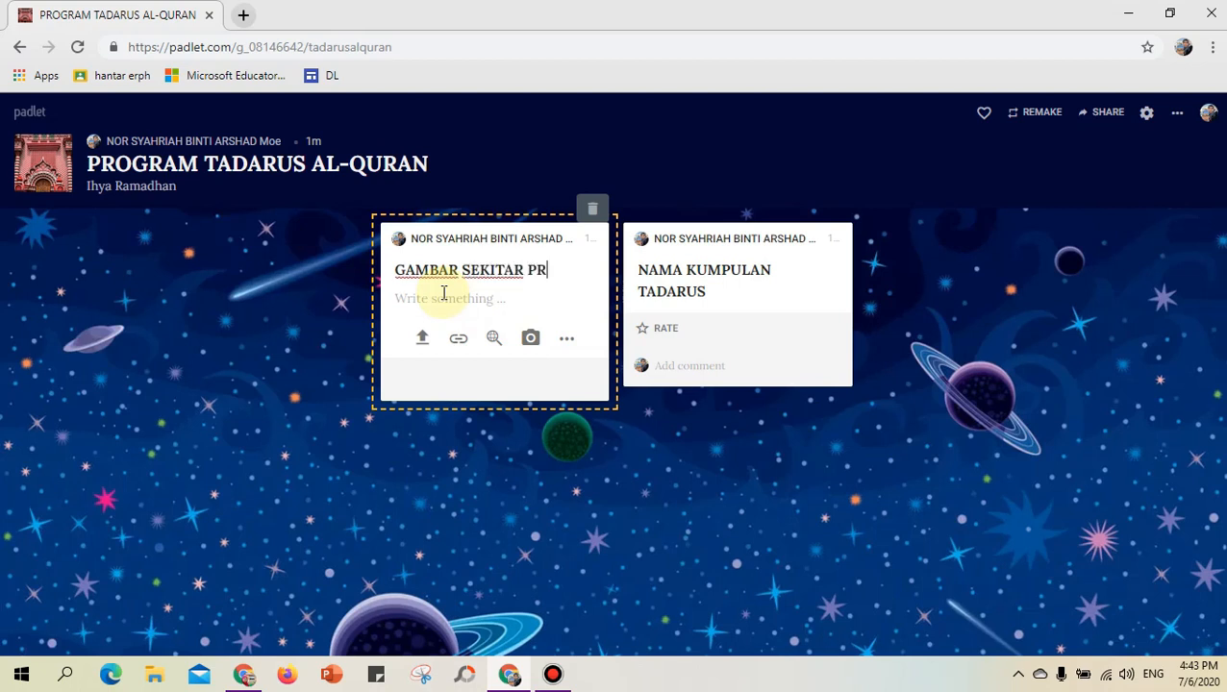
pyautogui.write('M')
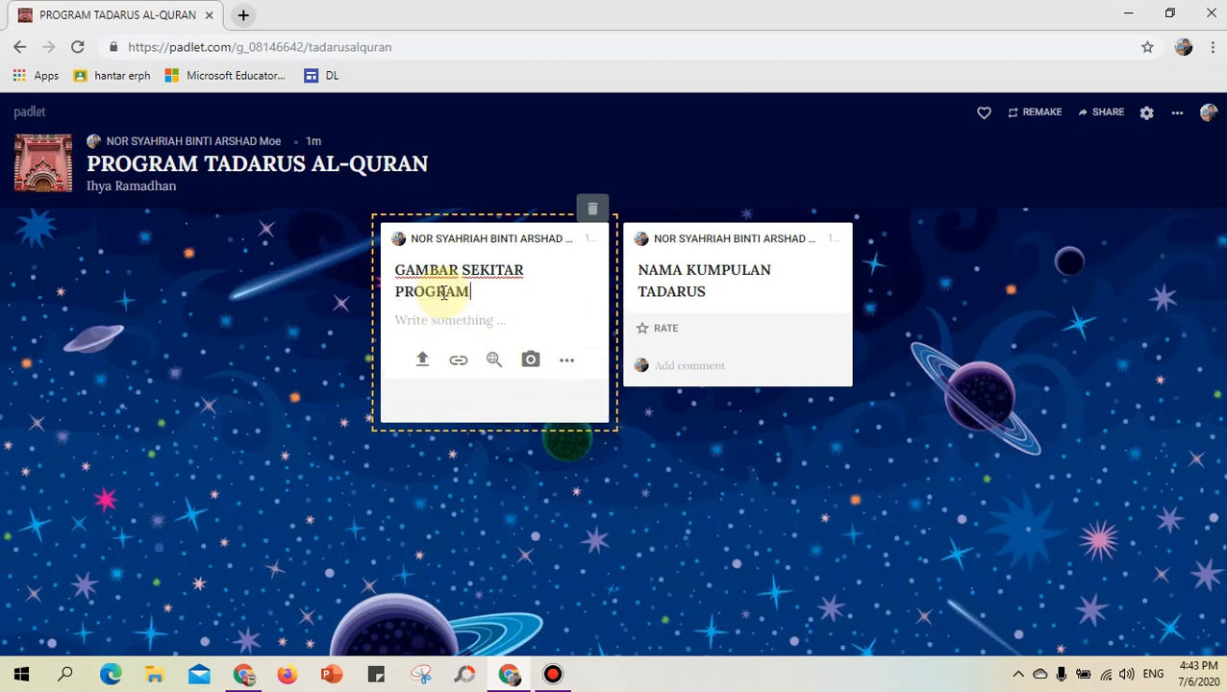
pyautogui.click(422, 363)
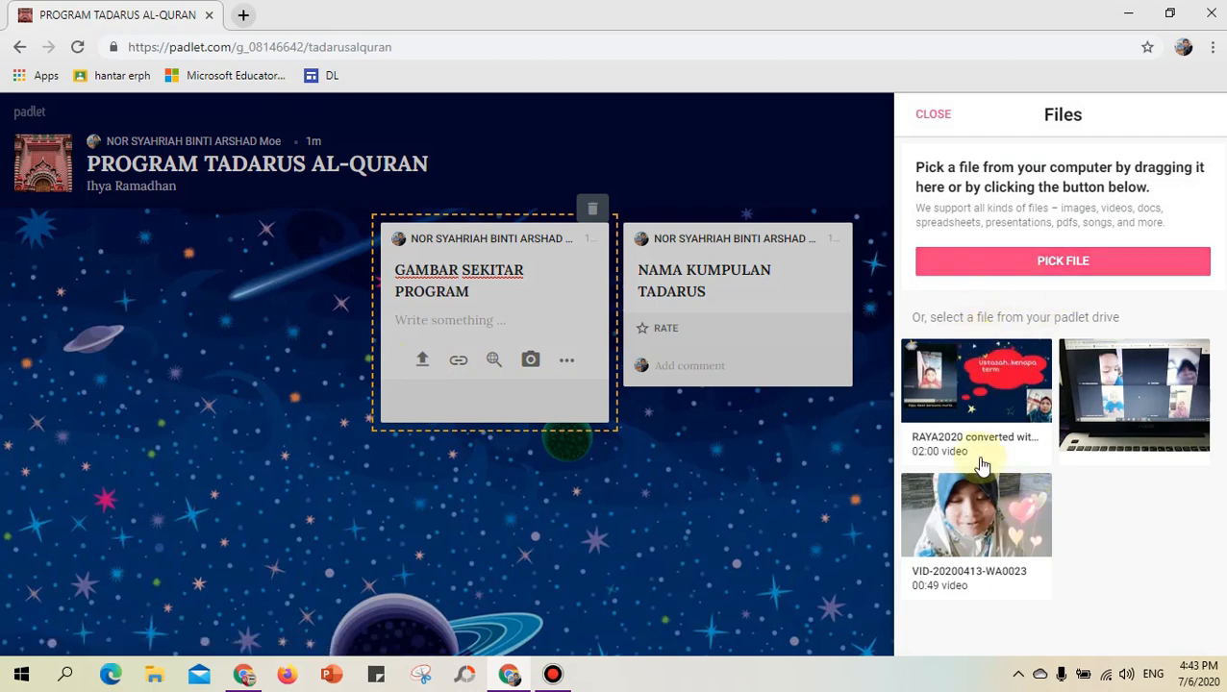
pyautogui.click(972, 261)
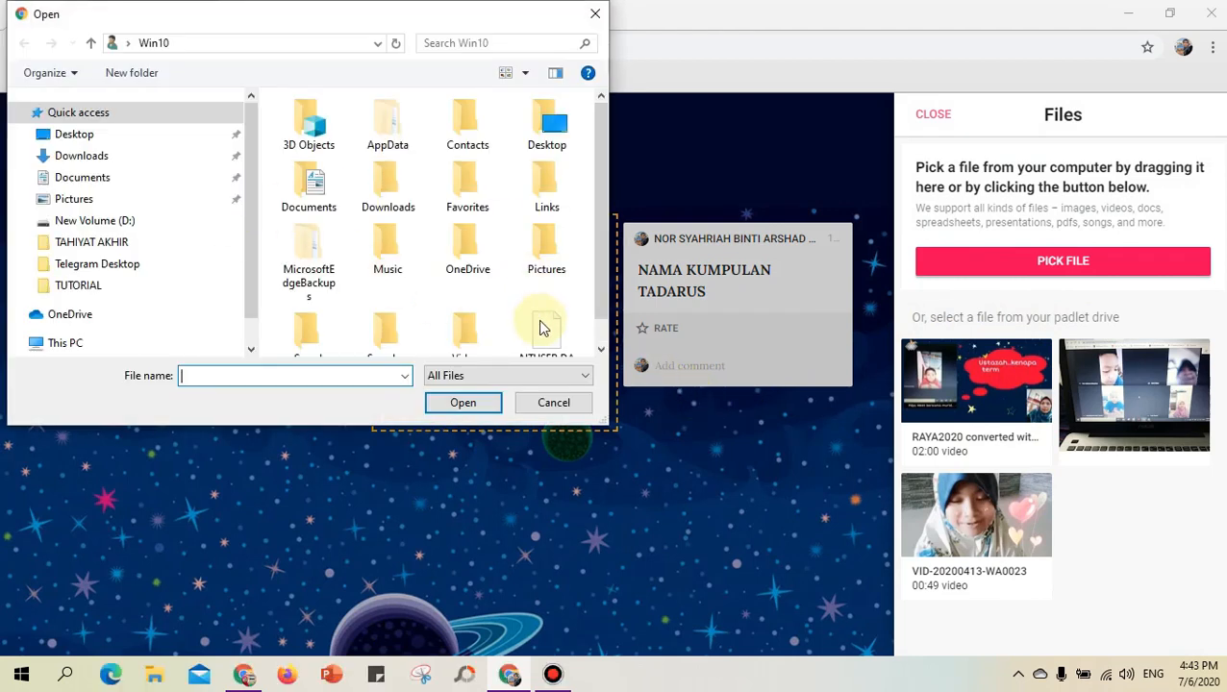
pyautogui.click(550, 404)
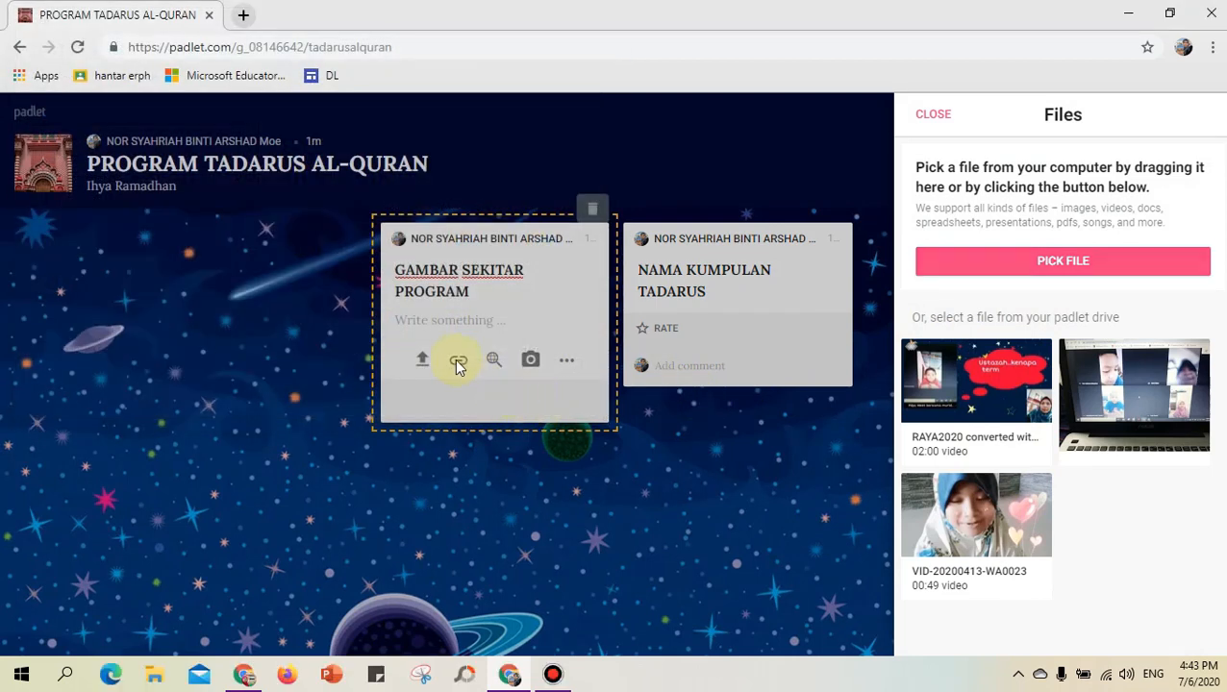
pyautogui.click(725, 294)
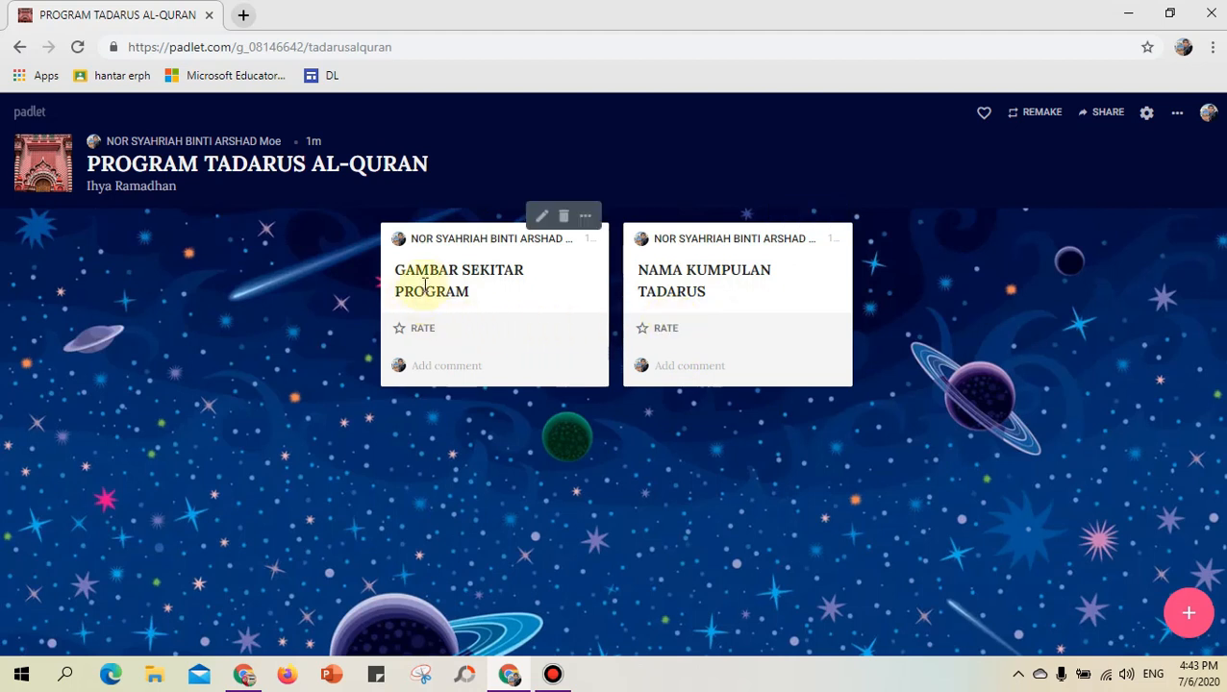
pyautogui.click(585, 216)
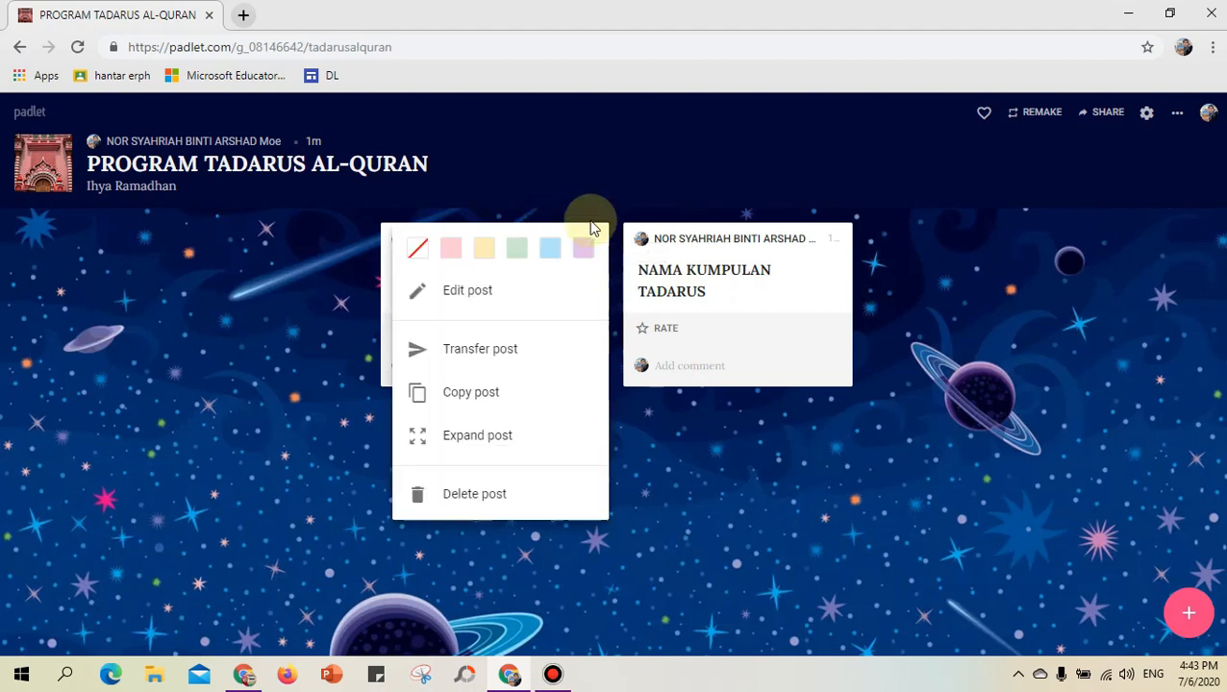
pyautogui.click(636, 501)
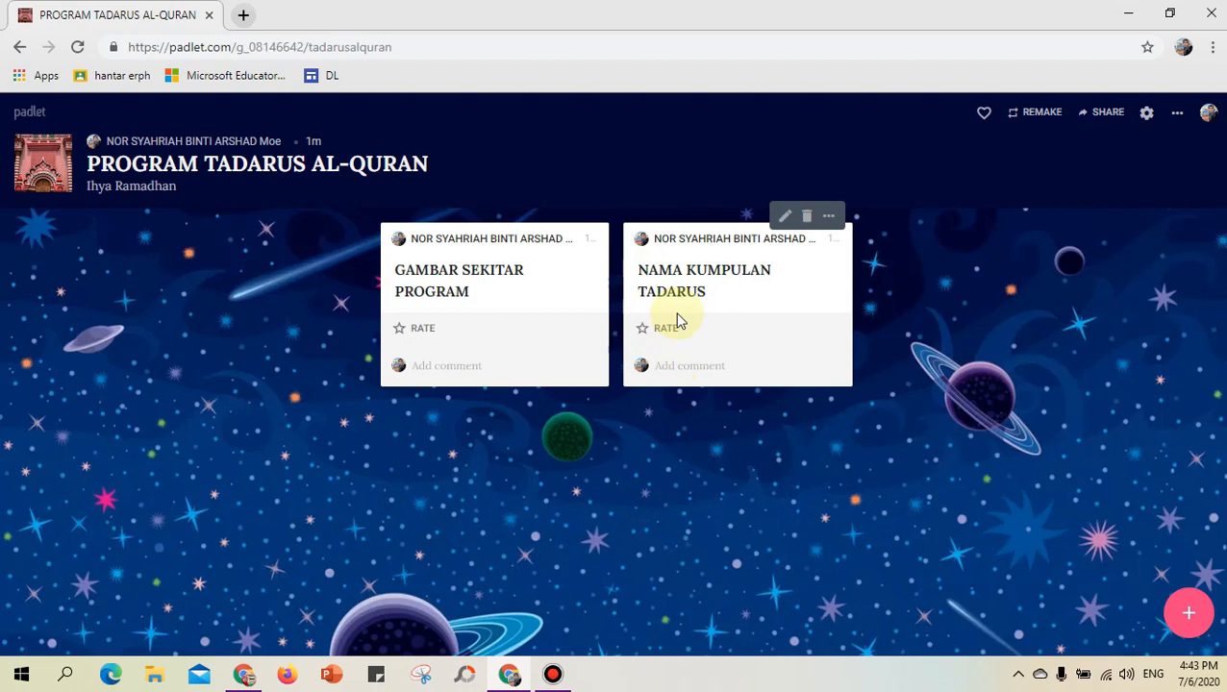
# Add a post titled LAPORAN PROGRAM, viewing the available attachment types while composing it
pyautogui.click(1193, 616)
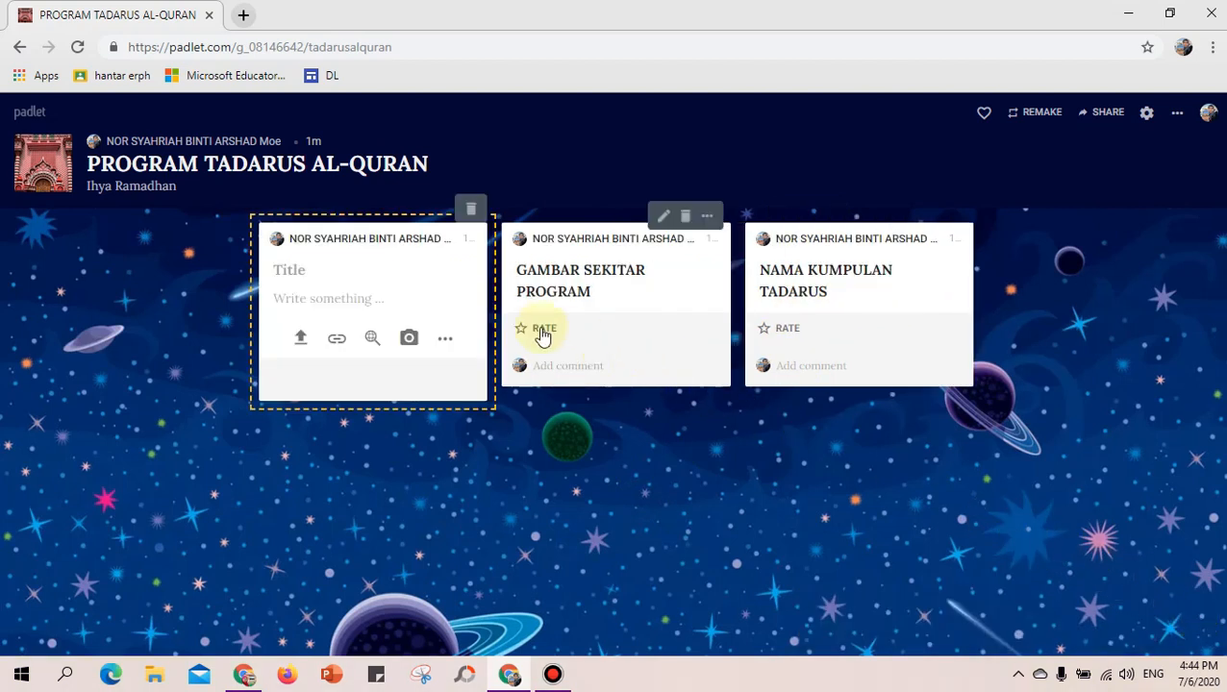
pyautogui.click(607, 303)
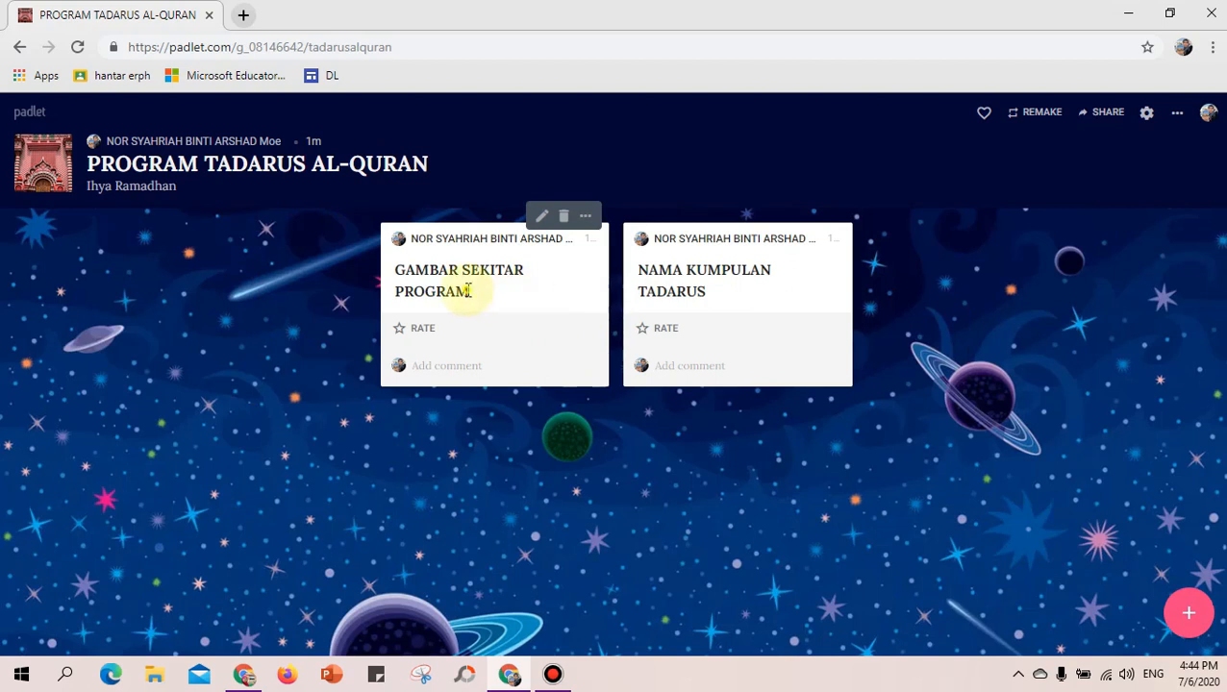
pyautogui.click(1189, 620)
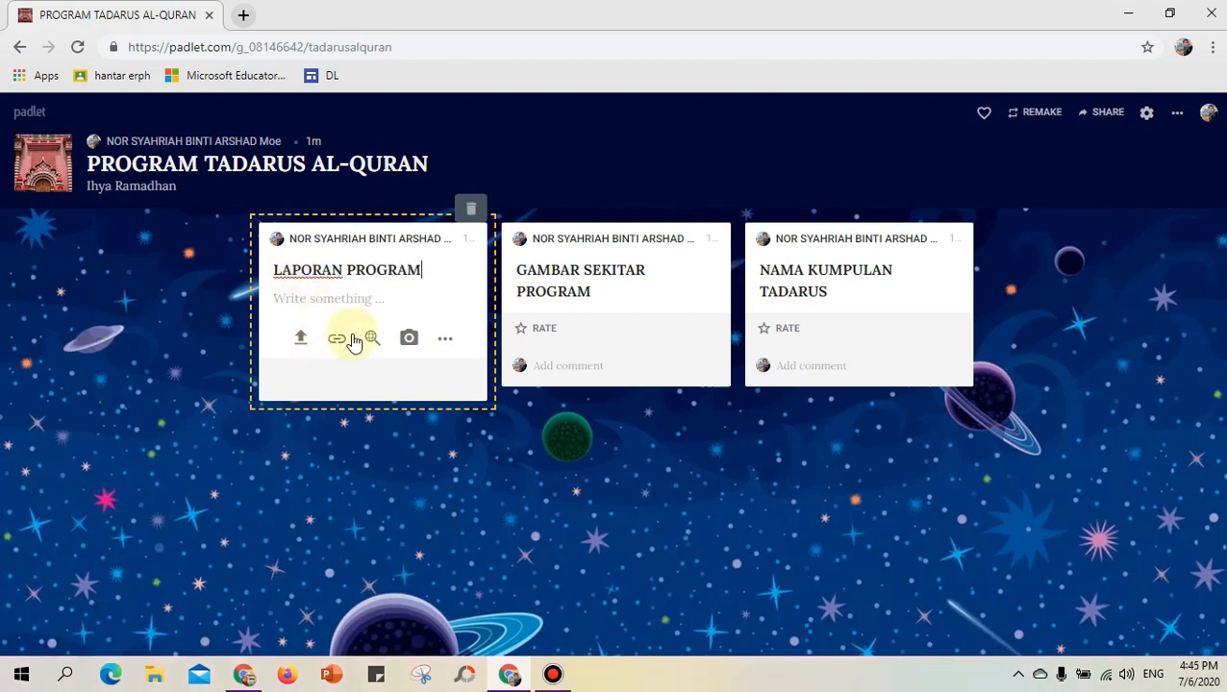
pyautogui.click(446, 341)
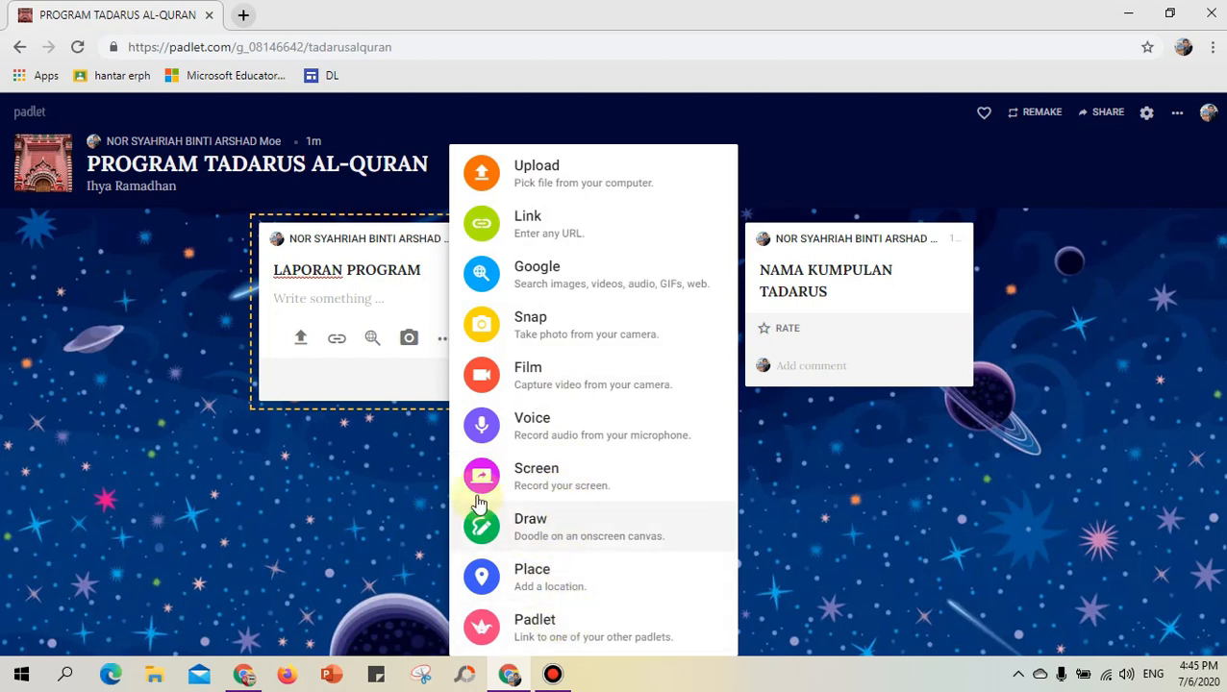
pyautogui.click(311, 305)
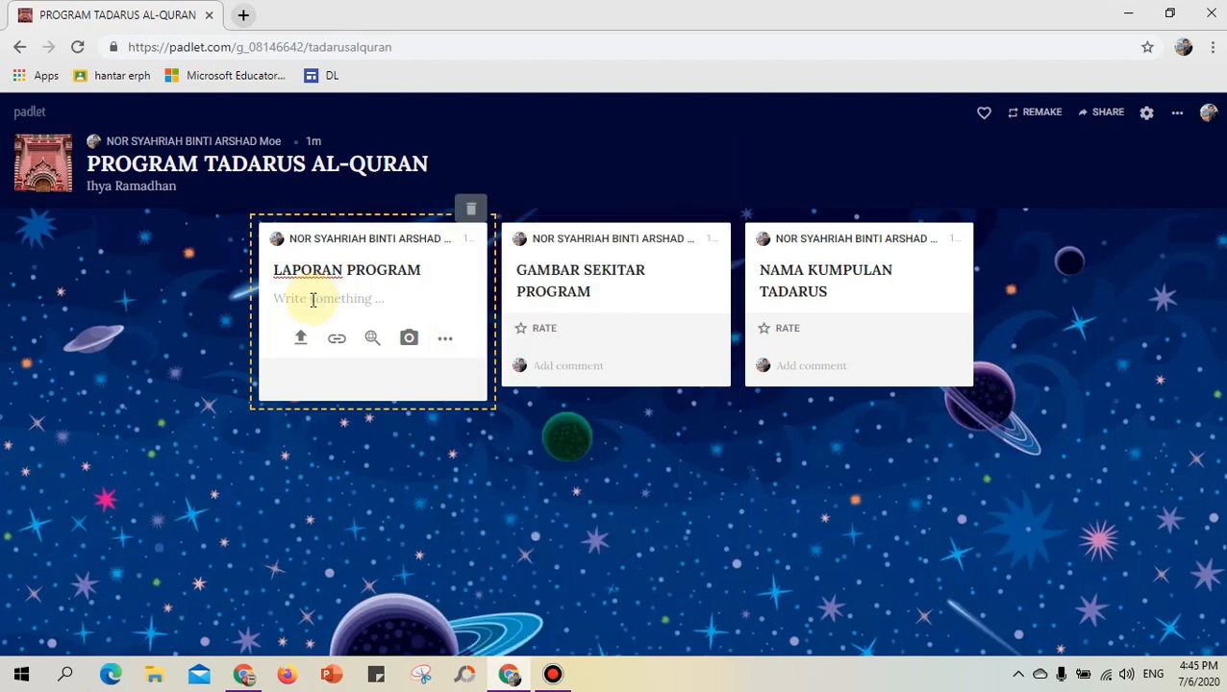
pyautogui.click(620, 295)
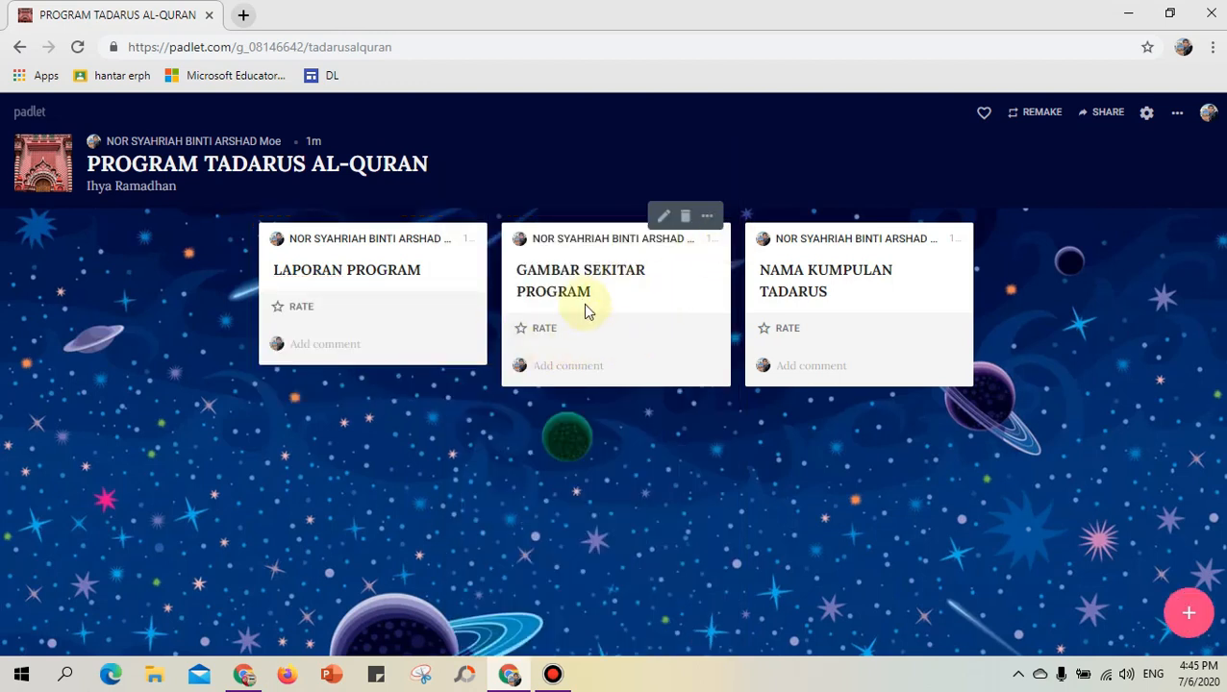
# Open the existing posts for editing and examine the attachment types offered for the NAMA KUMPULAN TADARUS post
pyautogui.click(582, 294)
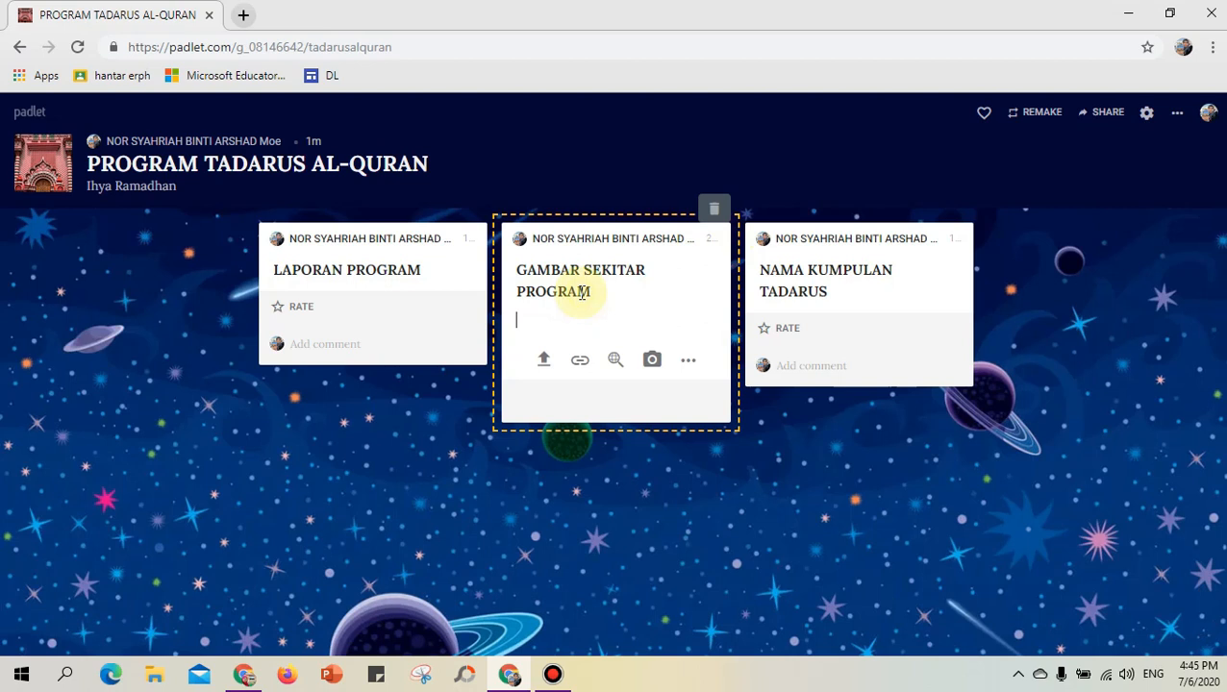
pyautogui.click(374, 279)
pyautogui.click(374, 279)
pyautogui.click(548, 298)
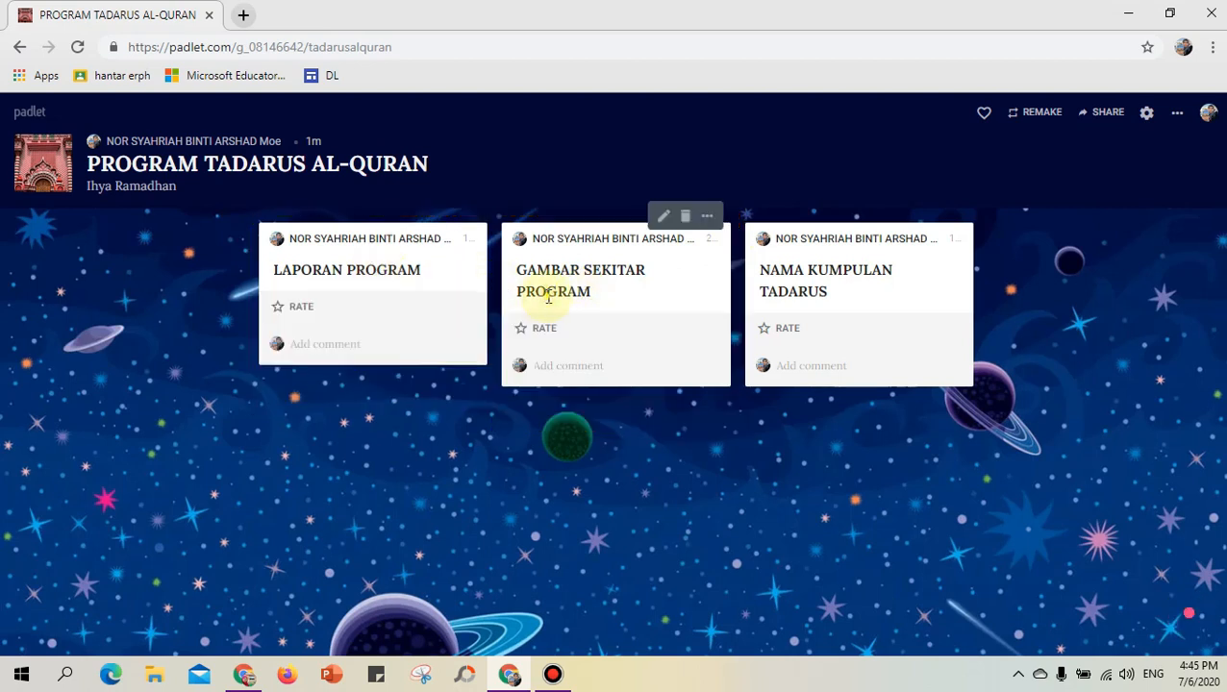
pyautogui.click(548, 298)
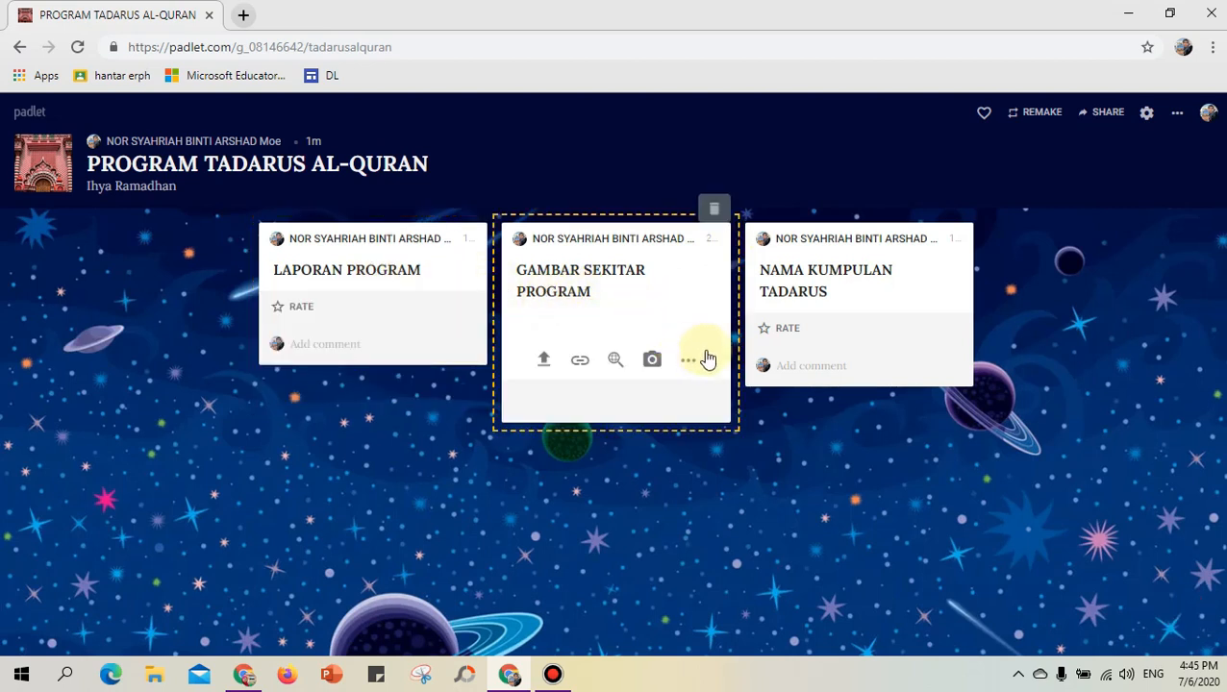
pyautogui.click(803, 291)
pyautogui.click(803, 290)
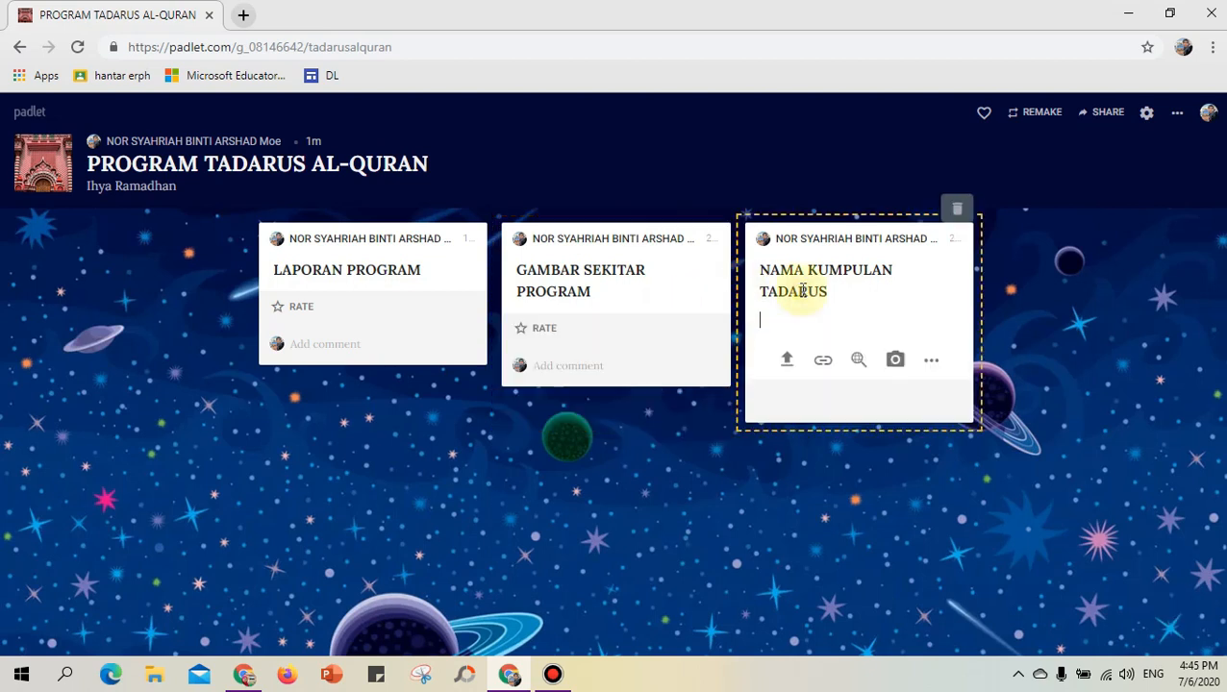
pyautogui.click(932, 368)
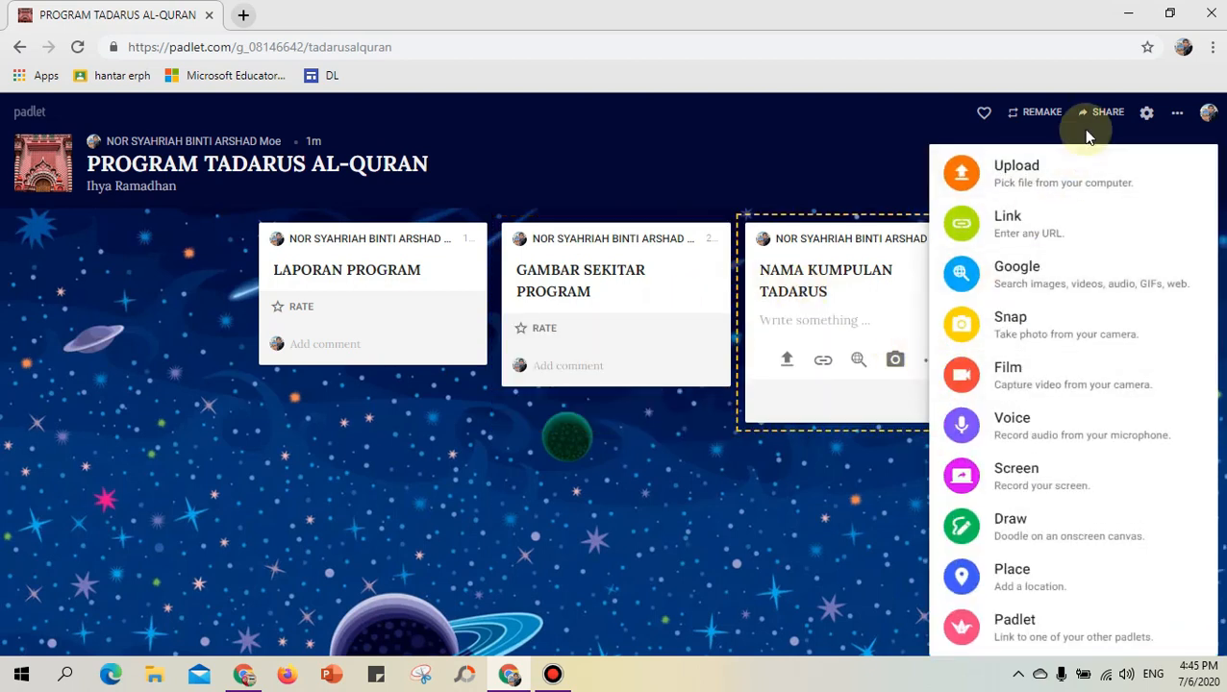
pyautogui.click(616, 452)
pyautogui.click(931, 367)
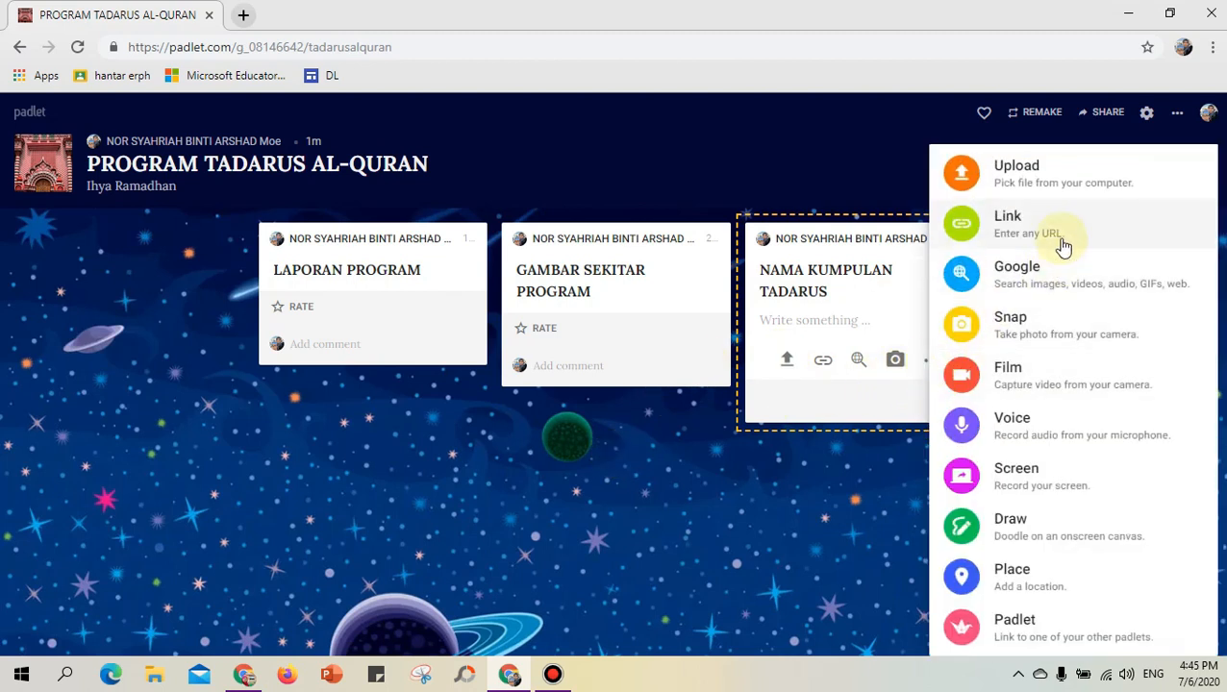
pyautogui.click(583, 531)
# Open a new browser tab and view the list of Google apps from the Google Account page
pyautogui.click(243, 15)
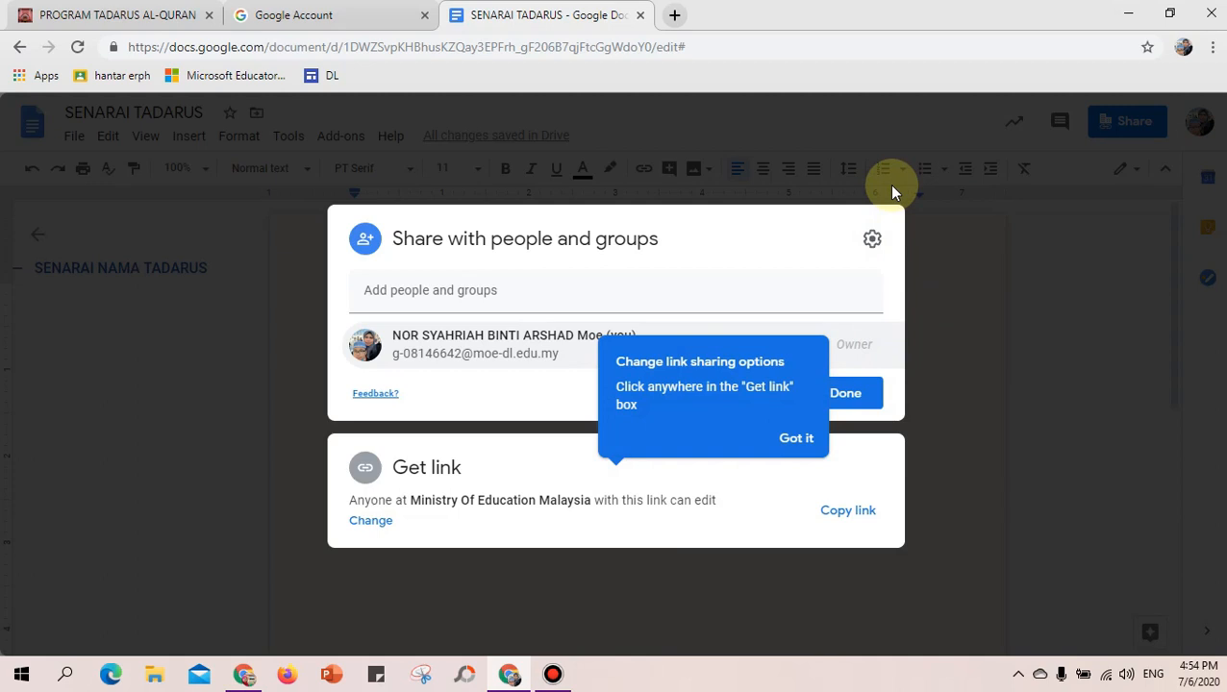
pyautogui.click(334, 19)
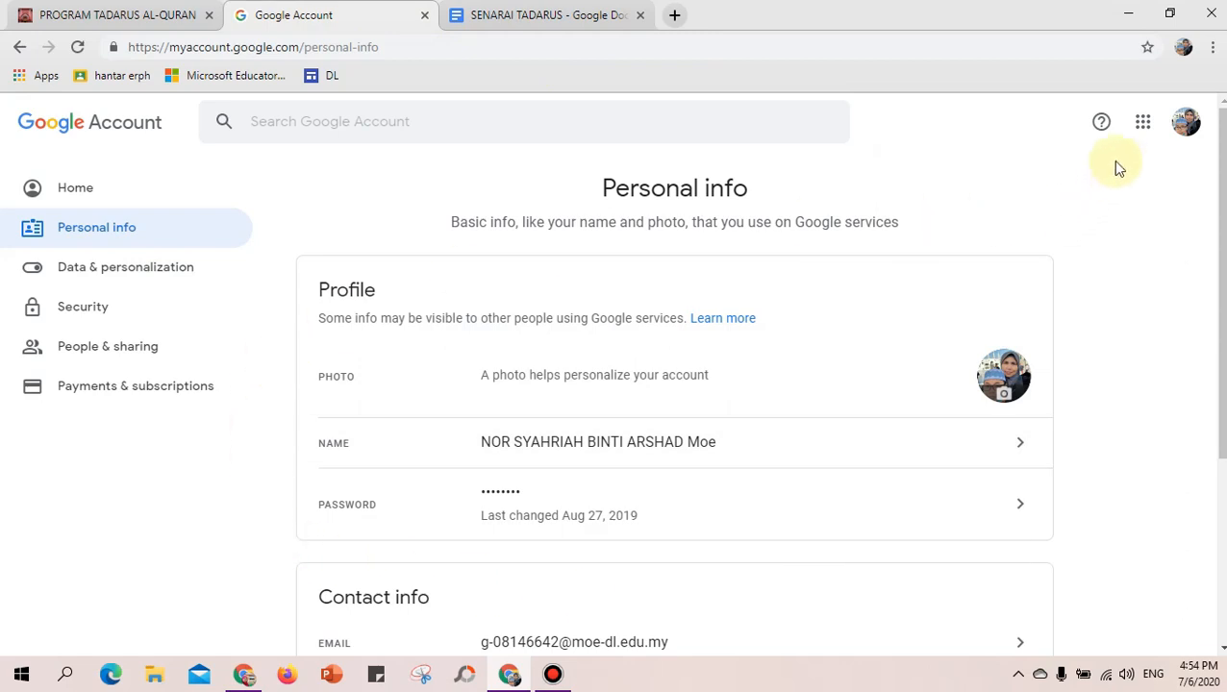
pyautogui.click(1142, 122)
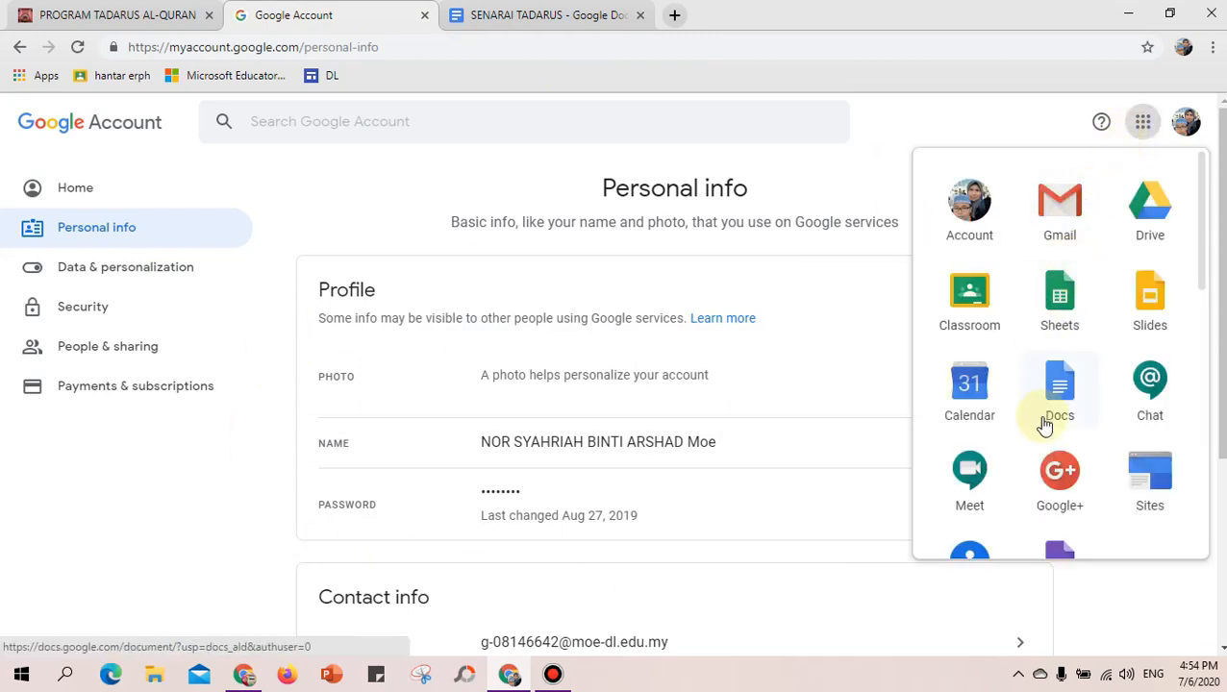
# Switch to the SENARAI TADARUS document in Google Docs, dismiss its sharing dialog, and view its numbered list and title
pyautogui.click(577, 17)
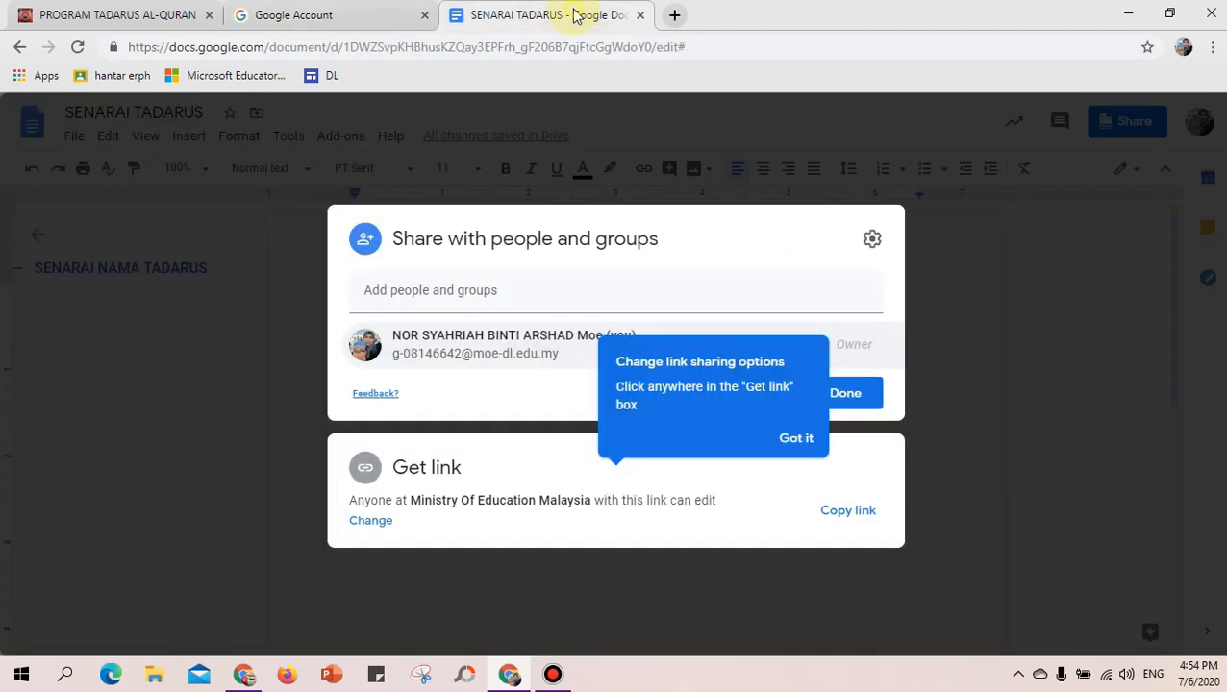
pyautogui.click(1066, 366)
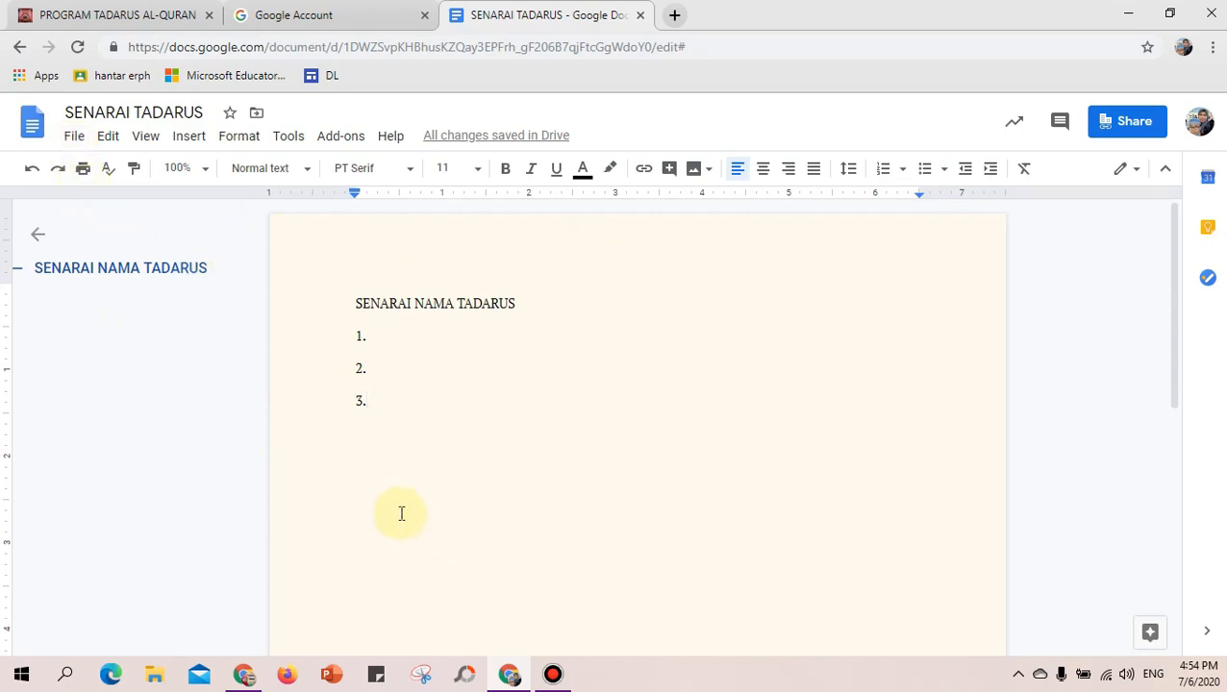
pyautogui.click(168, 108)
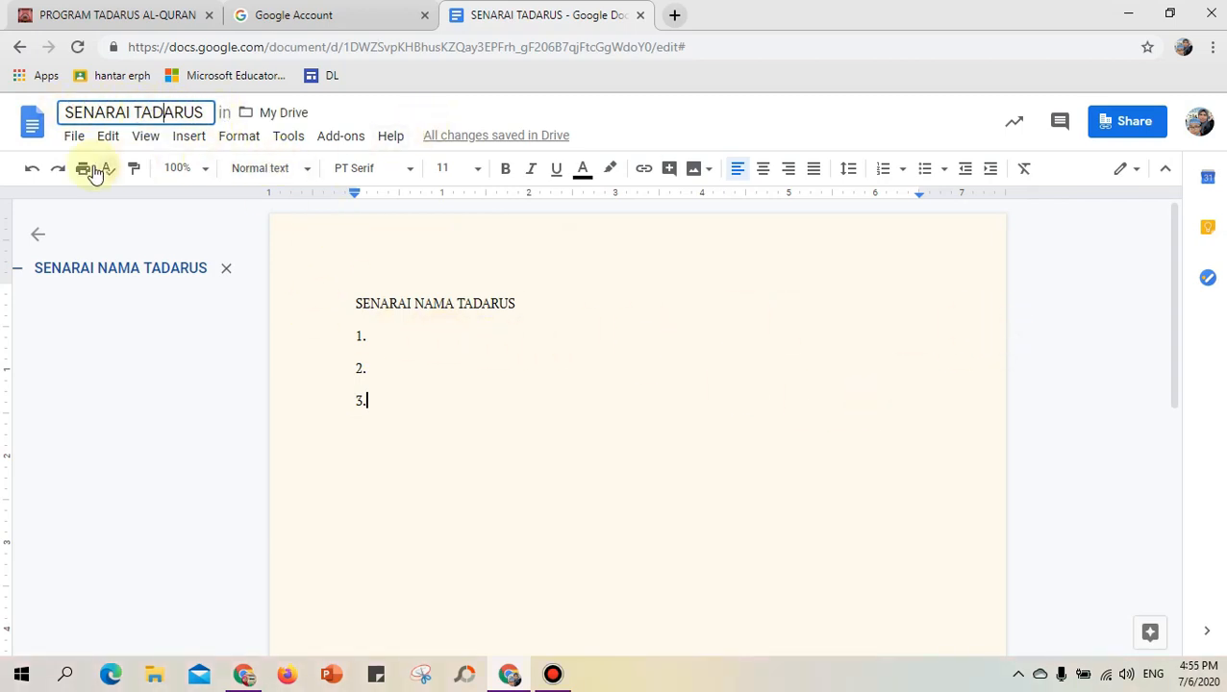
# Open the SENARAI TADARUS document's sharing settings, view the suggested recipients, and copy the document link
pyautogui.click(1128, 130)
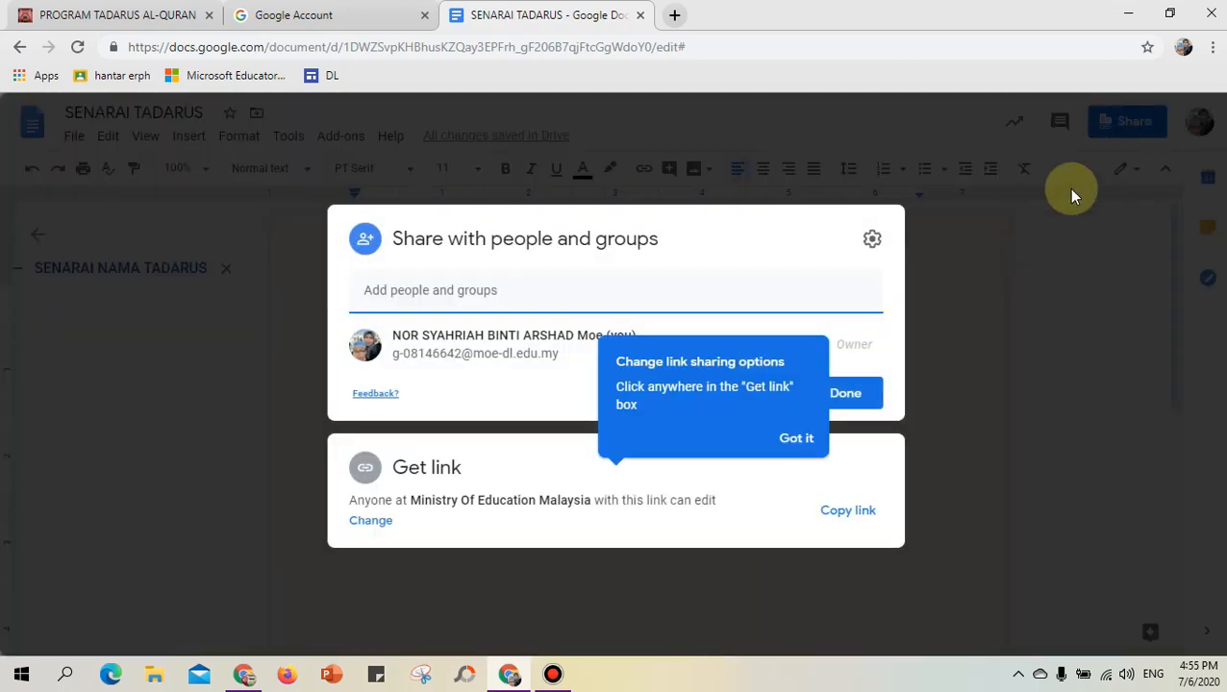
pyautogui.click(795, 438)
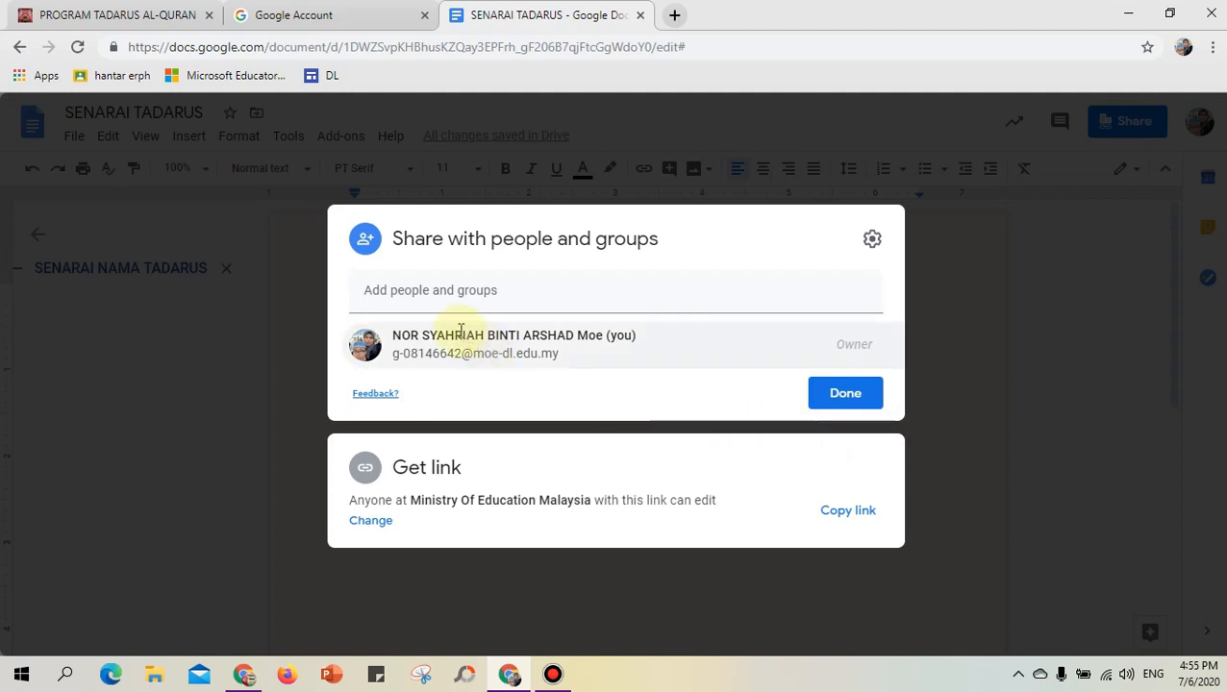
pyautogui.click(397, 289)
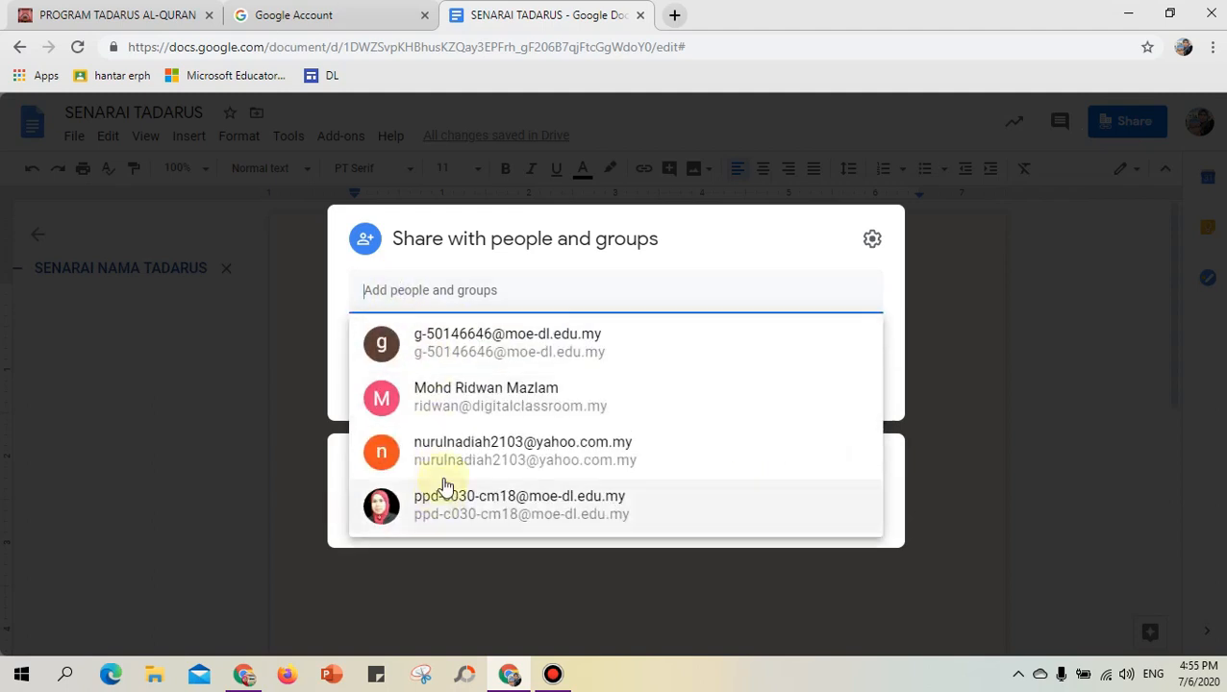
pyautogui.click(336, 383)
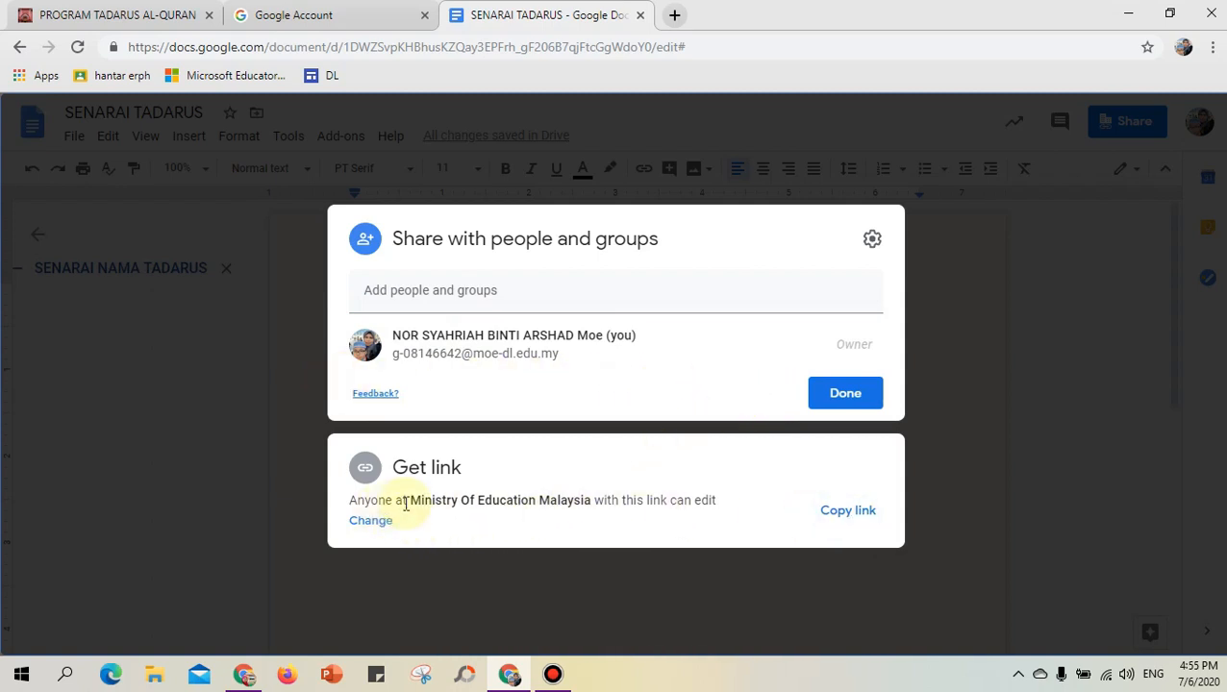
pyautogui.click(834, 518)
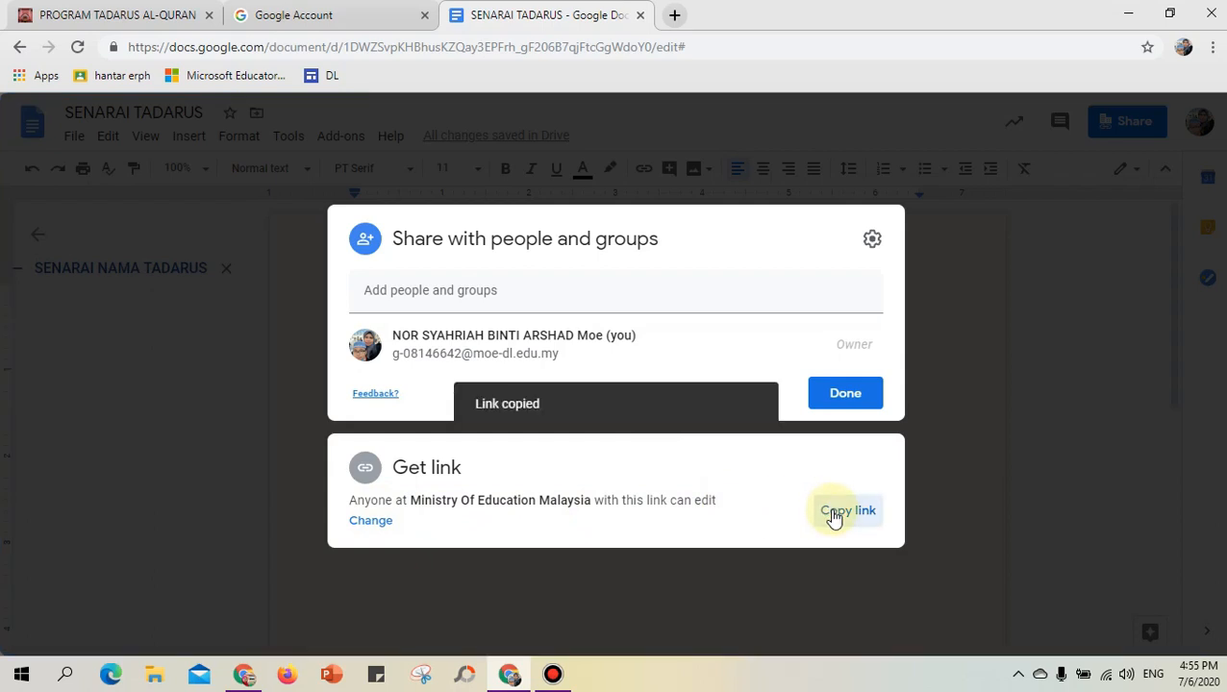
# Try the Viewer and Commenter roles for Ministry Of Education Malaysia link access, and restore the Editor role
pyautogui.click(370, 521)
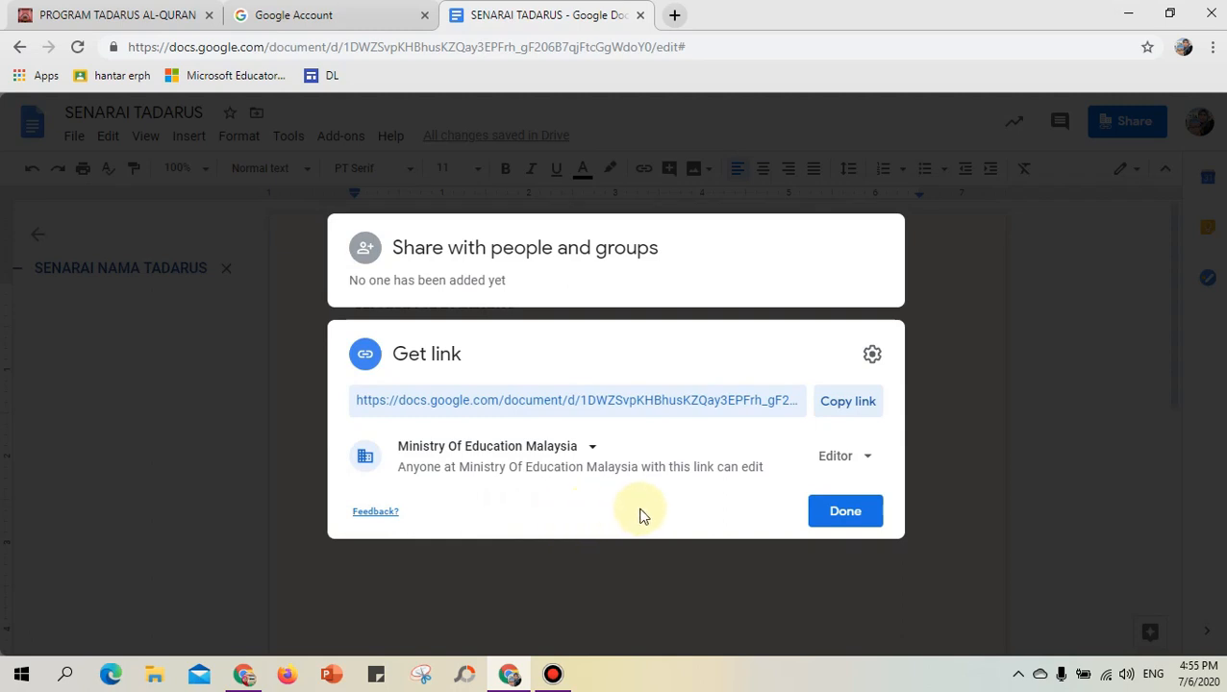
pyautogui.click(863, 470)
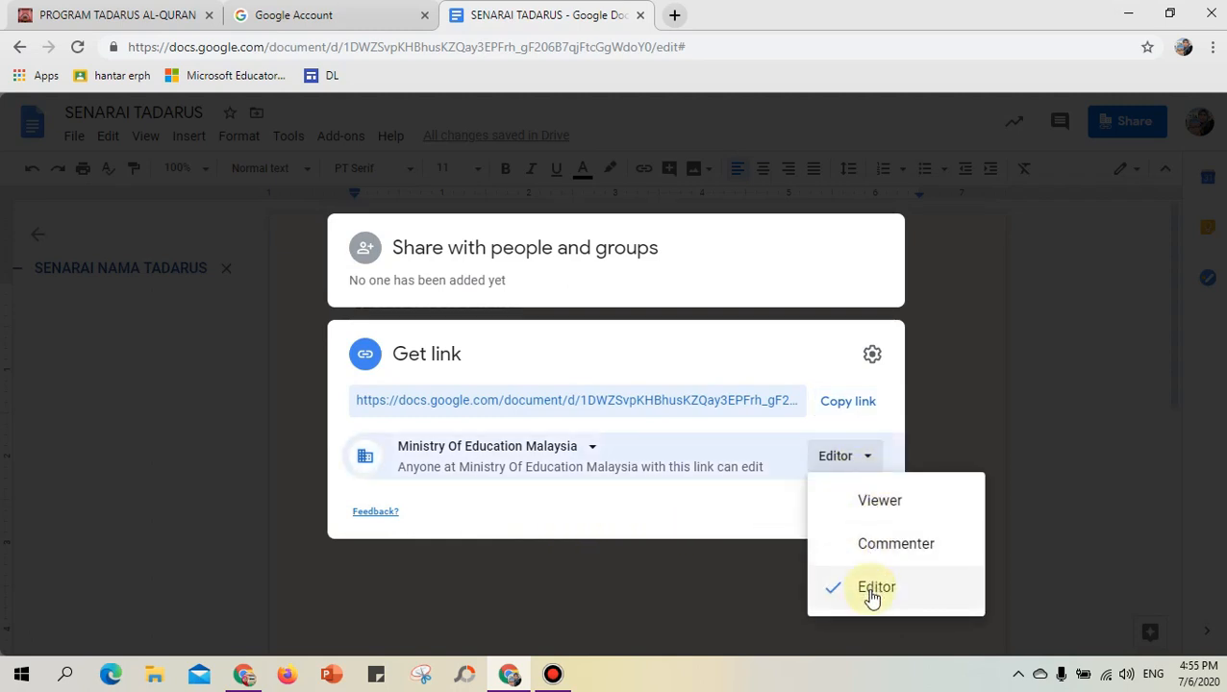
pyautogui.click(890, 500)
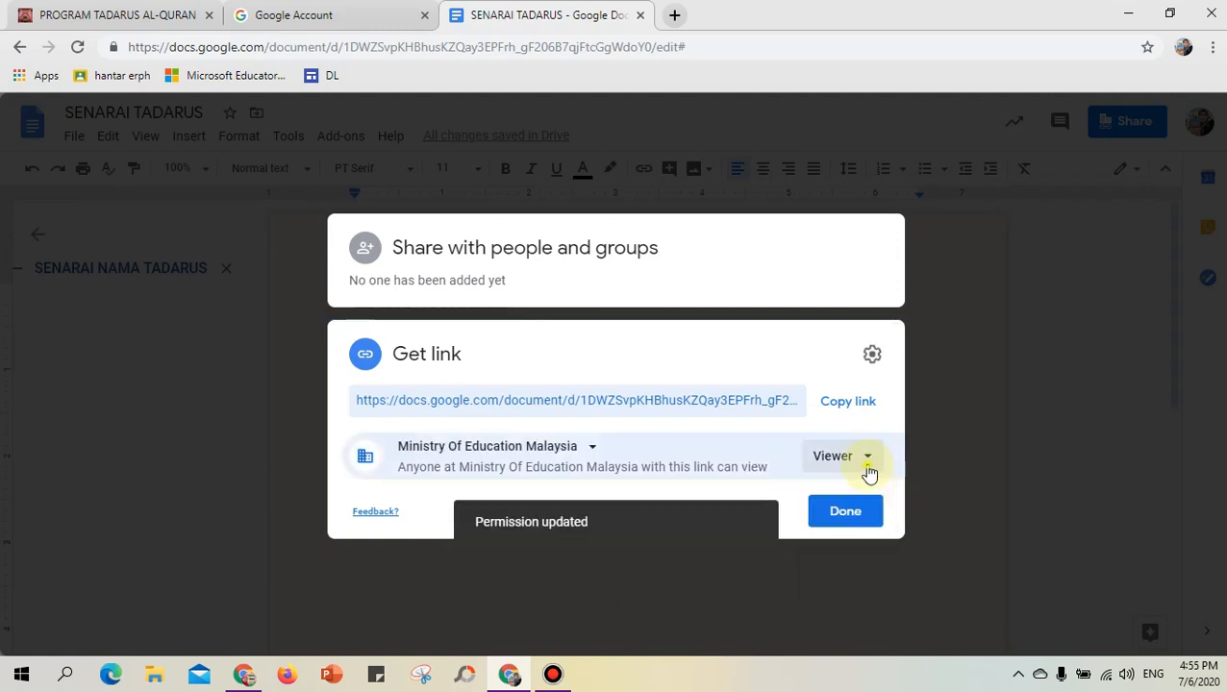
pyautogui.click(865, 459)
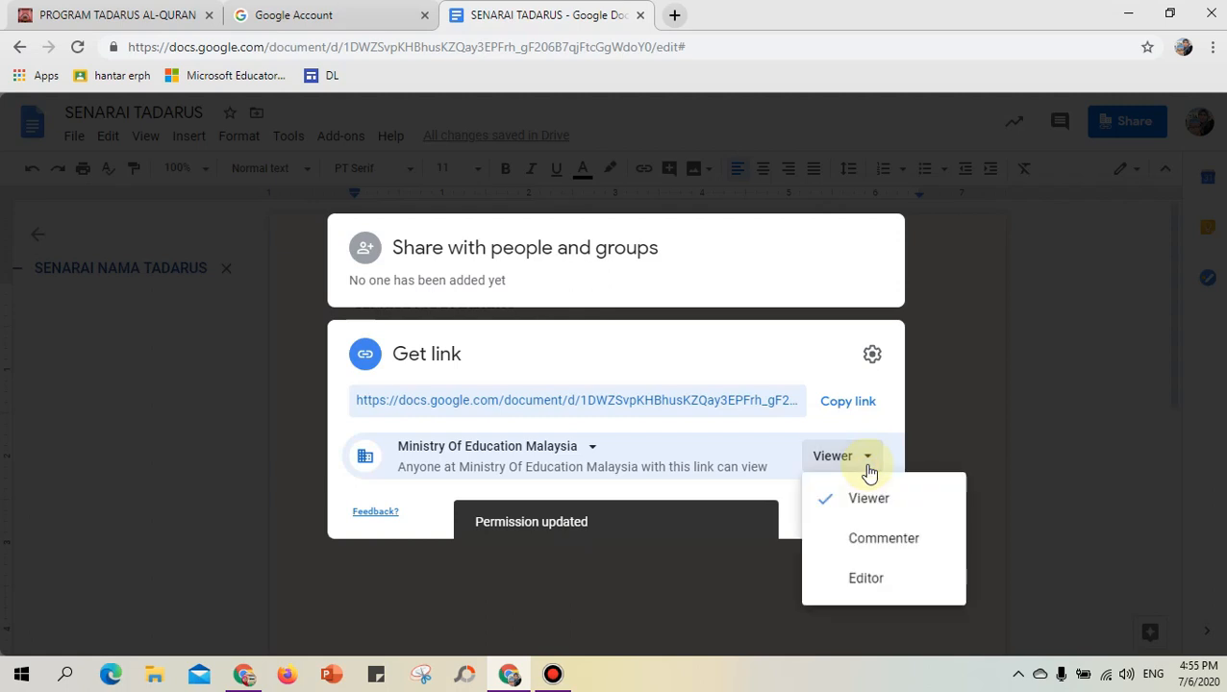
pyautogui.click(884, 546)
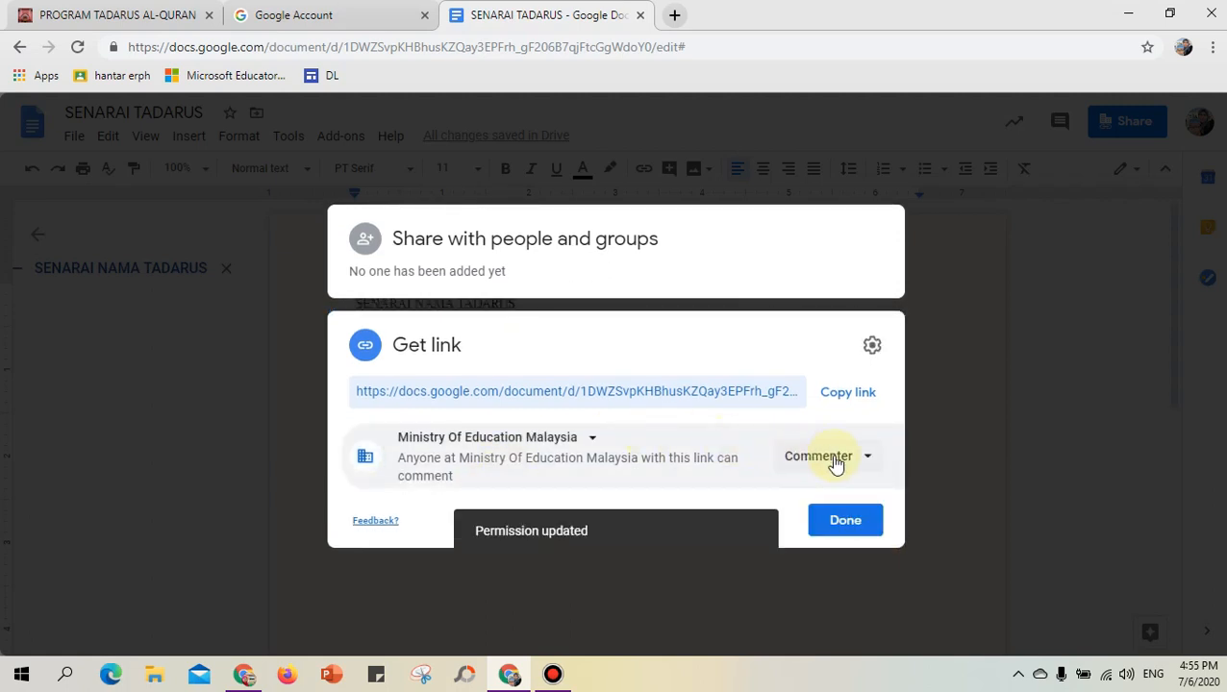
pyautogui.click(871, 465)
pyautogui.click(869, 592)
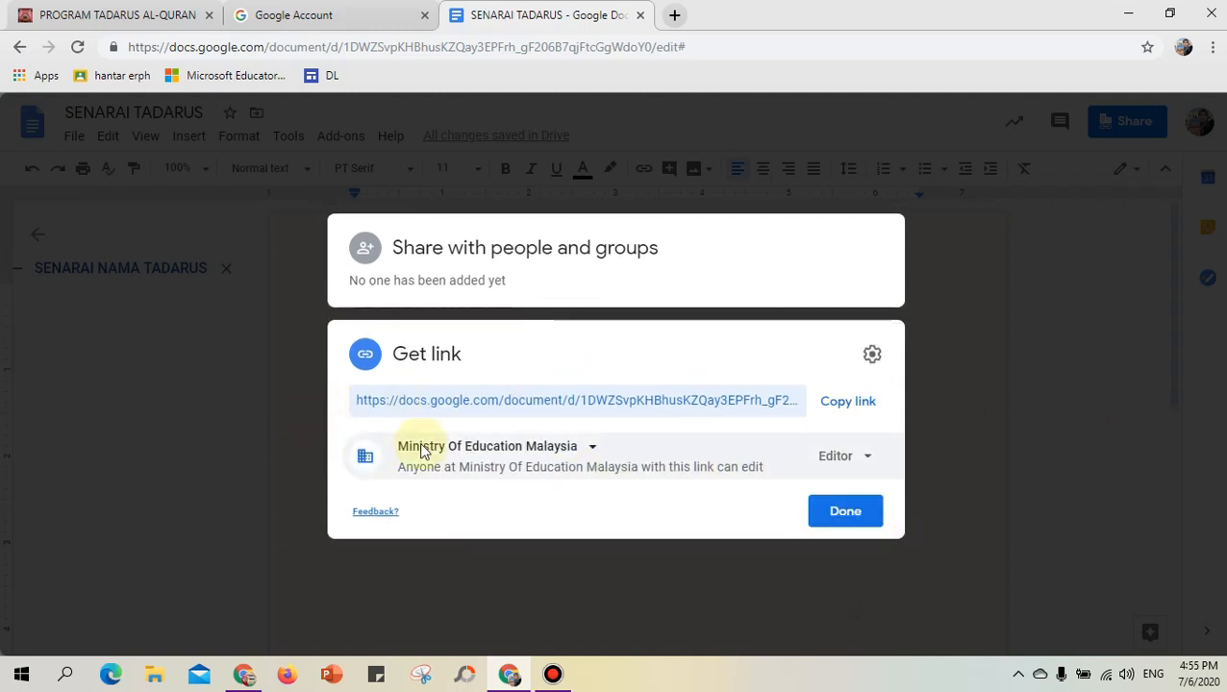
# Set the Ministry Of Education Malaysia link access to Viewer, copy the link, and close the sharing dialog
pyautogui.click(868, 471)
pyautogui.click(871, 501)
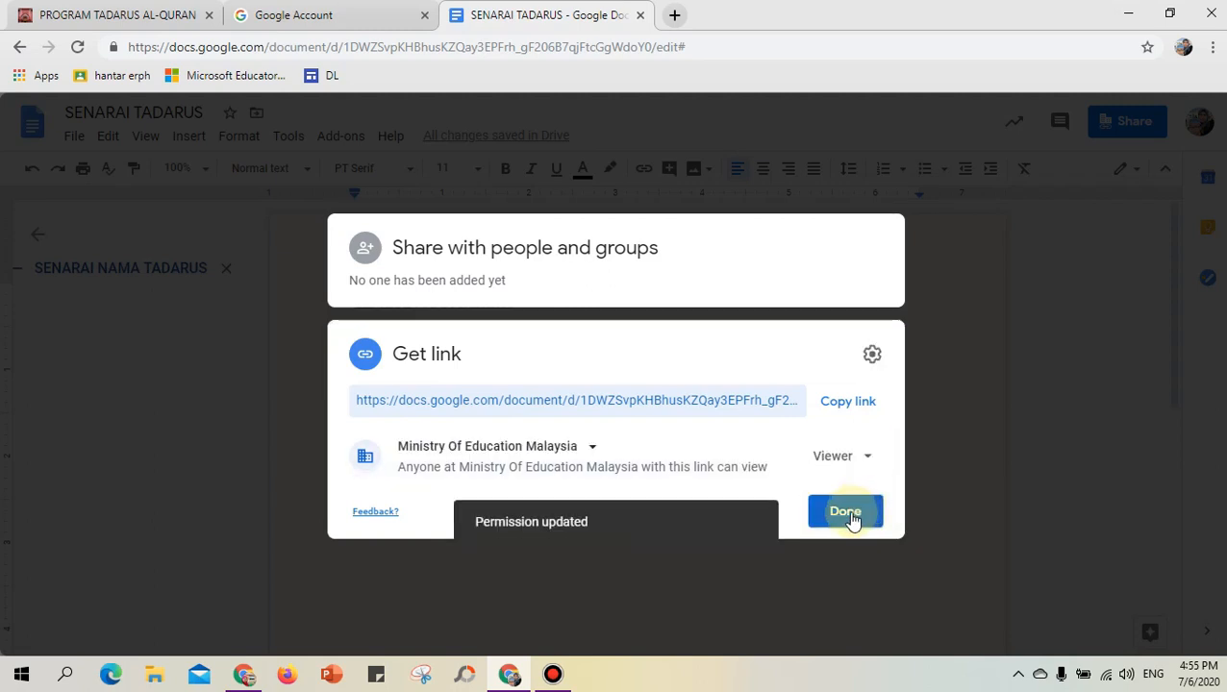
pyautogui.click(852, 418)
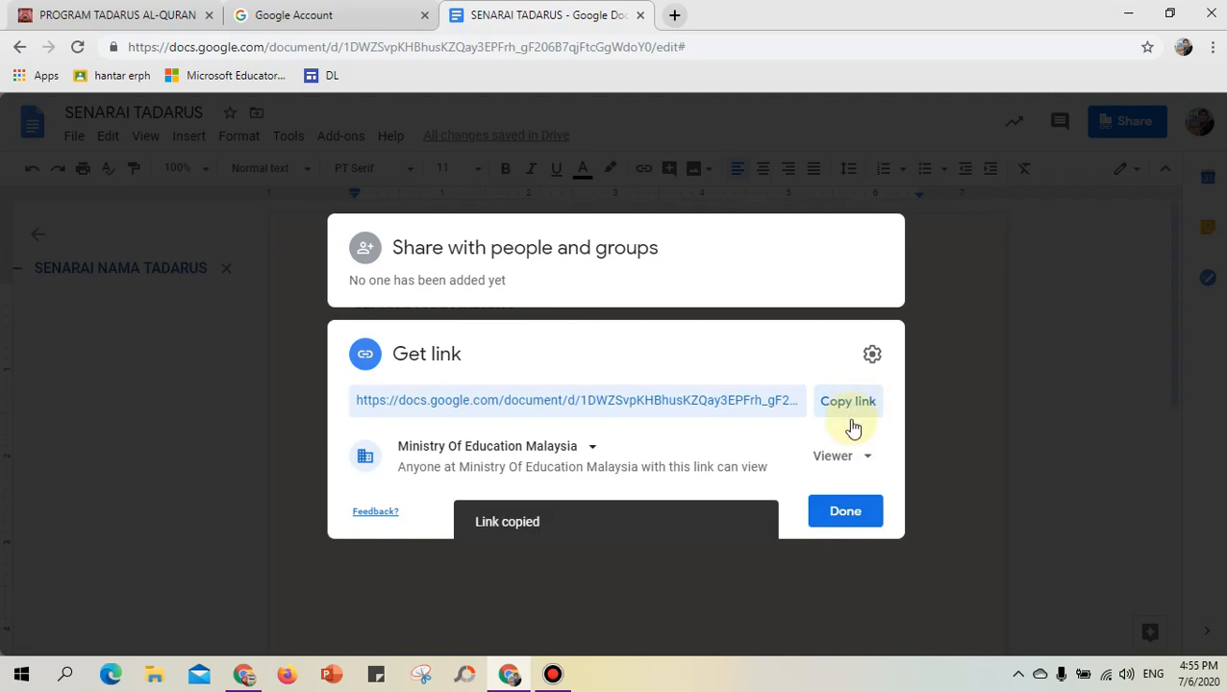
pyautogui.click(851, 513)
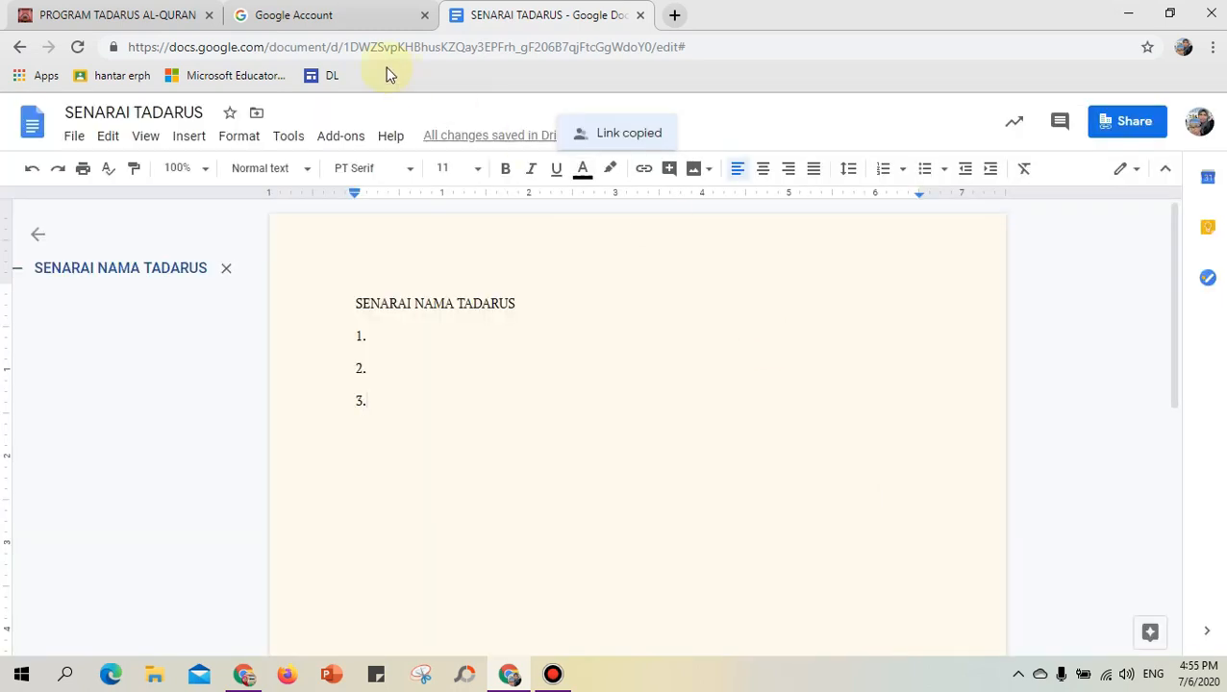
# Switch to the PROGRAM TADARUS AL-QURAN padlet and attach the copied document link to the LAPORAN PROGRAM post
pyautogui.click(83, 15)
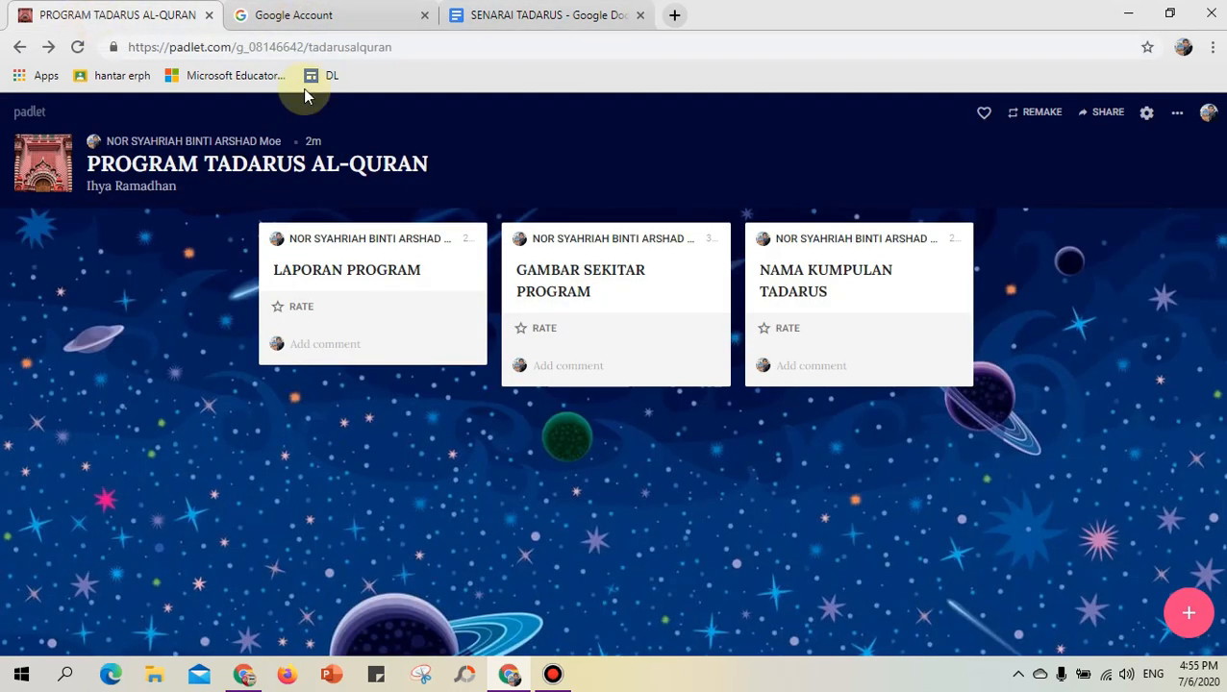
pyautogui.click(399, 272)
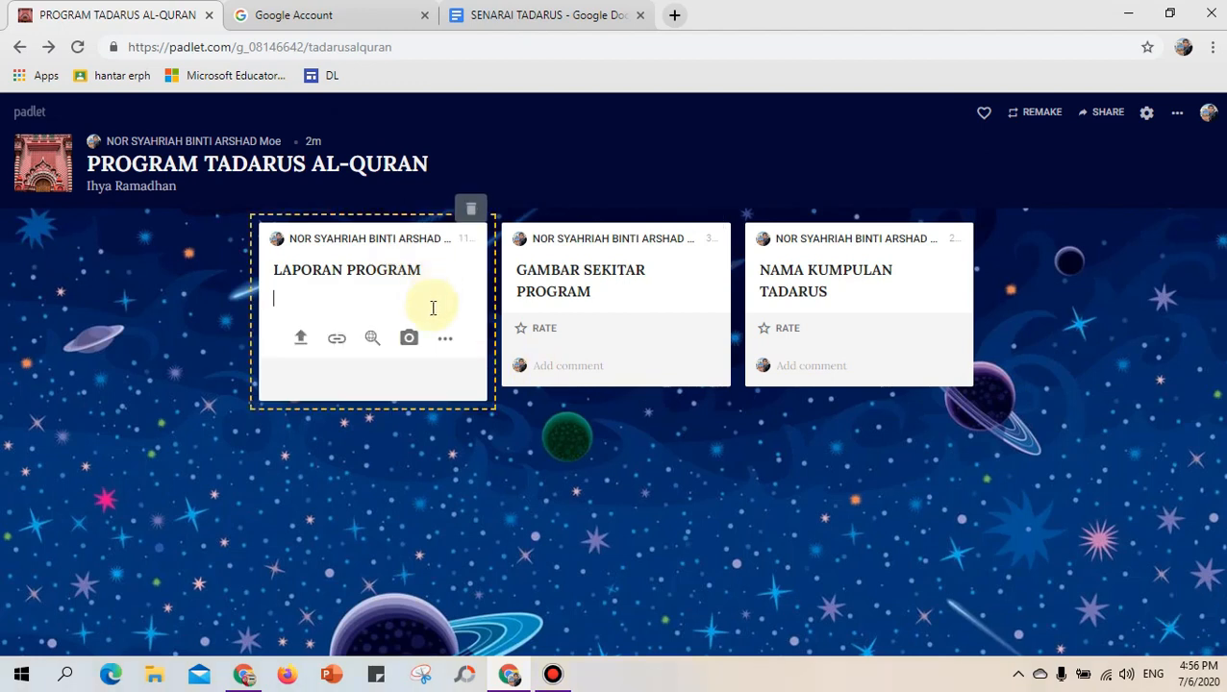
pyautogui.click(337, 341)
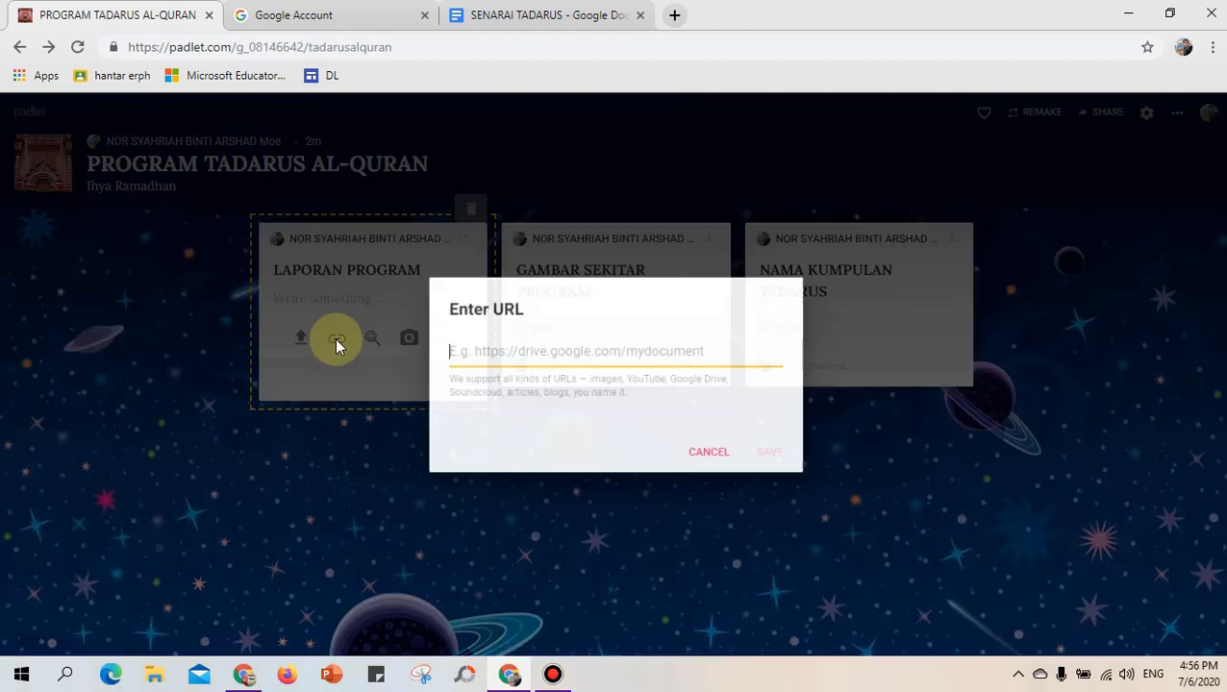
pyautogui.rightClick(445, 348)
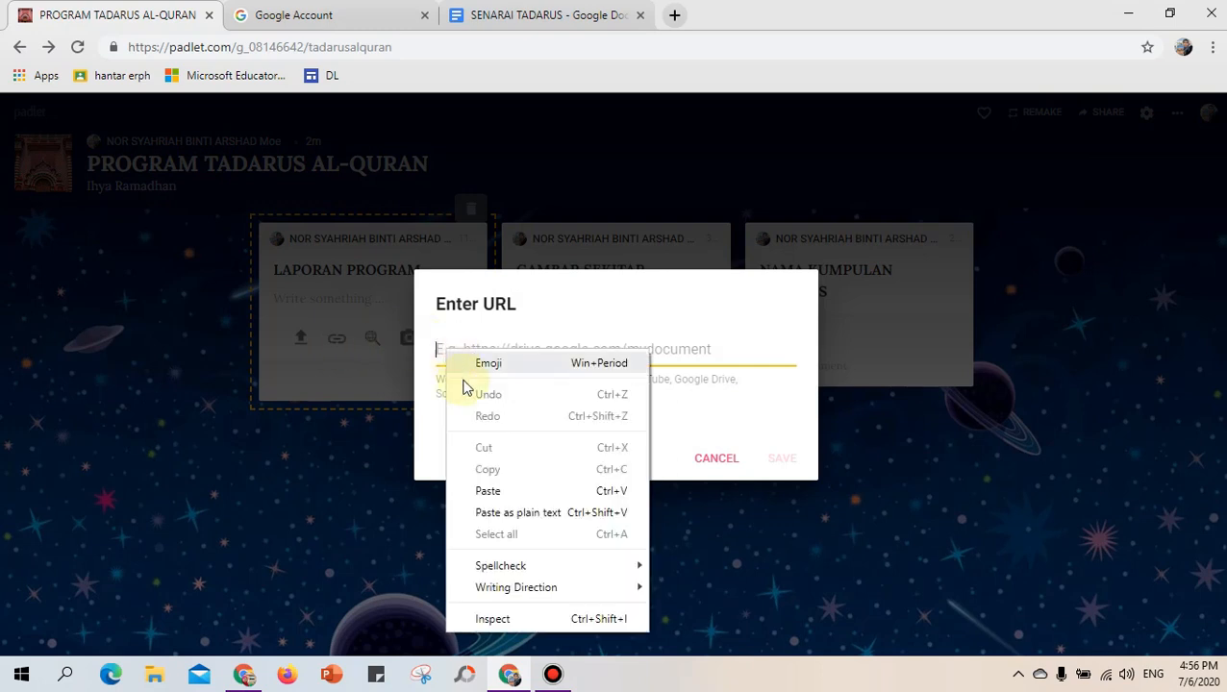
pyautogui.click(488, 492)
pyautogui.click(786, 460)
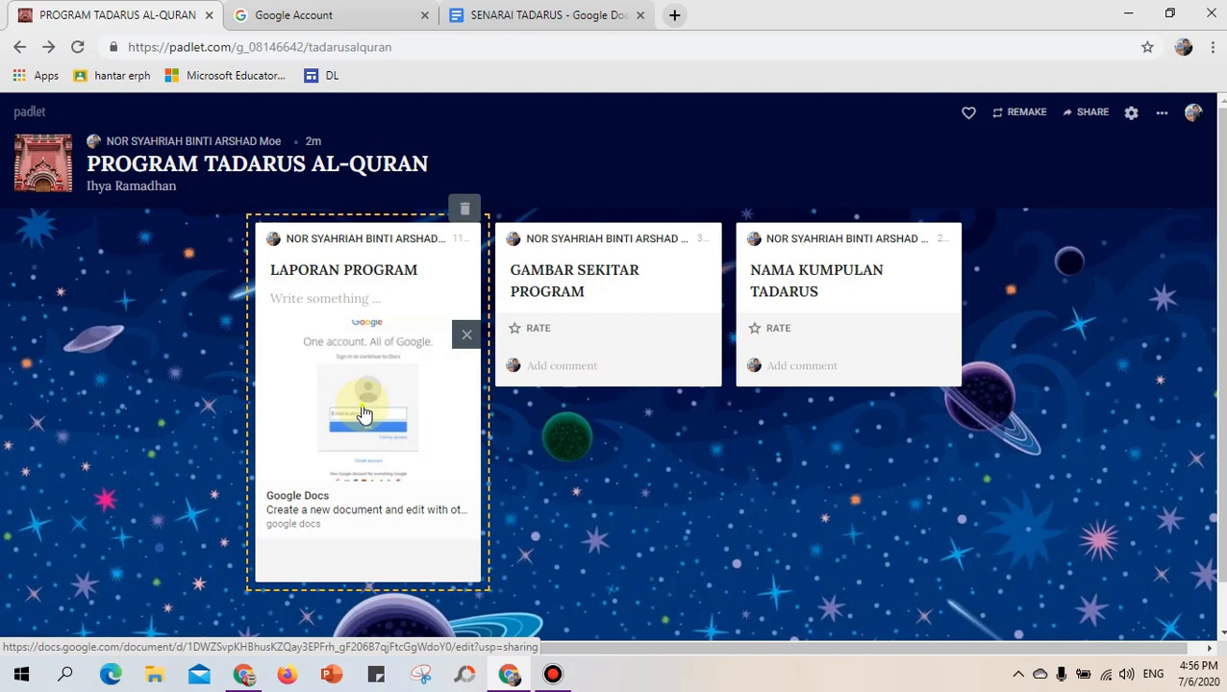
# Open the attached SENARAI TADARUS document from the post, enter NMAMAM as list item 1, and close the preview
pyautogui.click(364, 412)
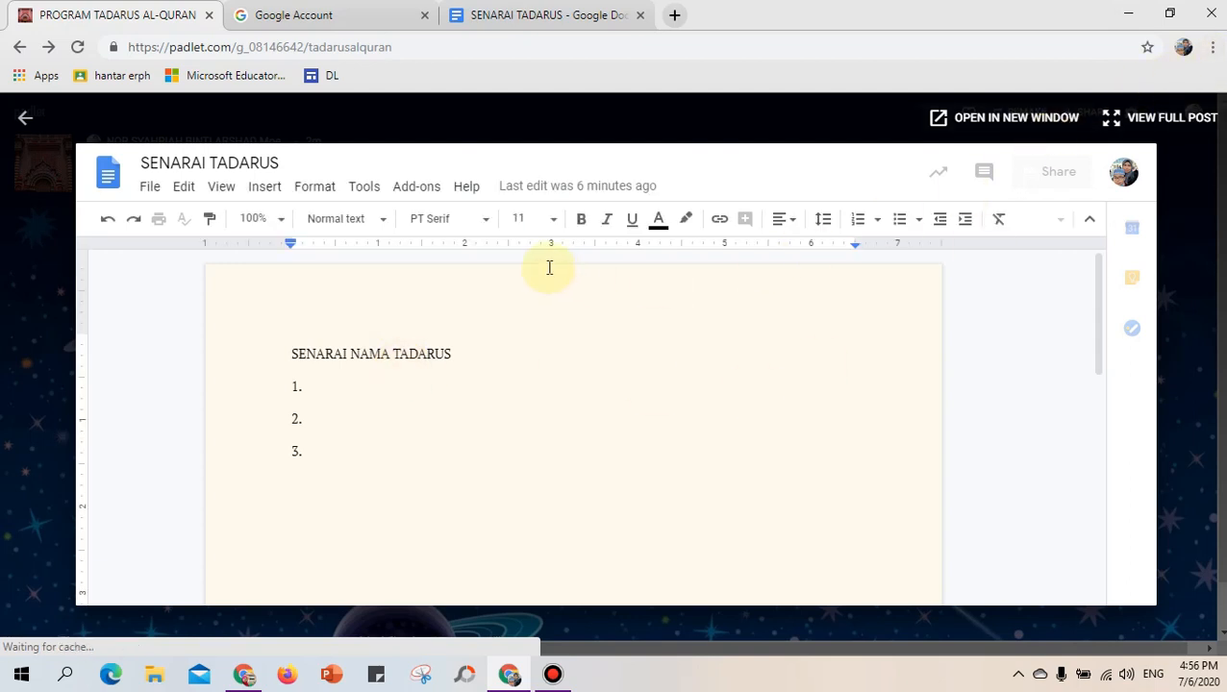
pyautogui.doubleClick(380, 354)
pyautogui.click(299, 385)
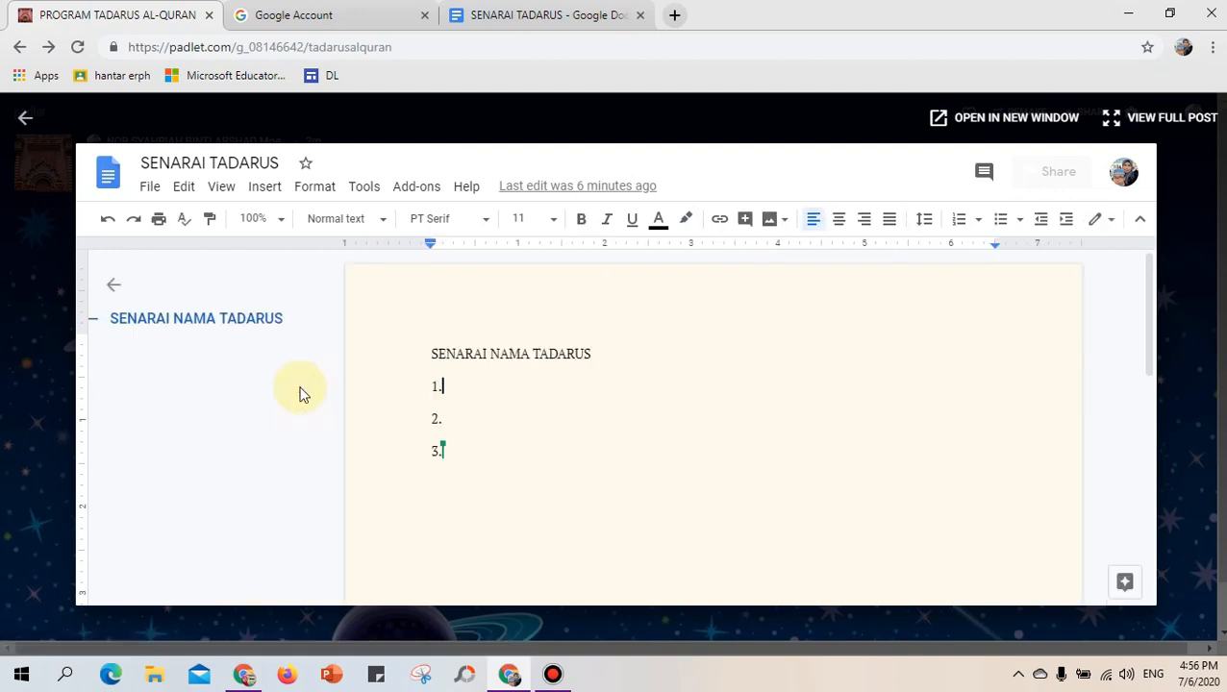
pyautogui.write('NMAMAM')
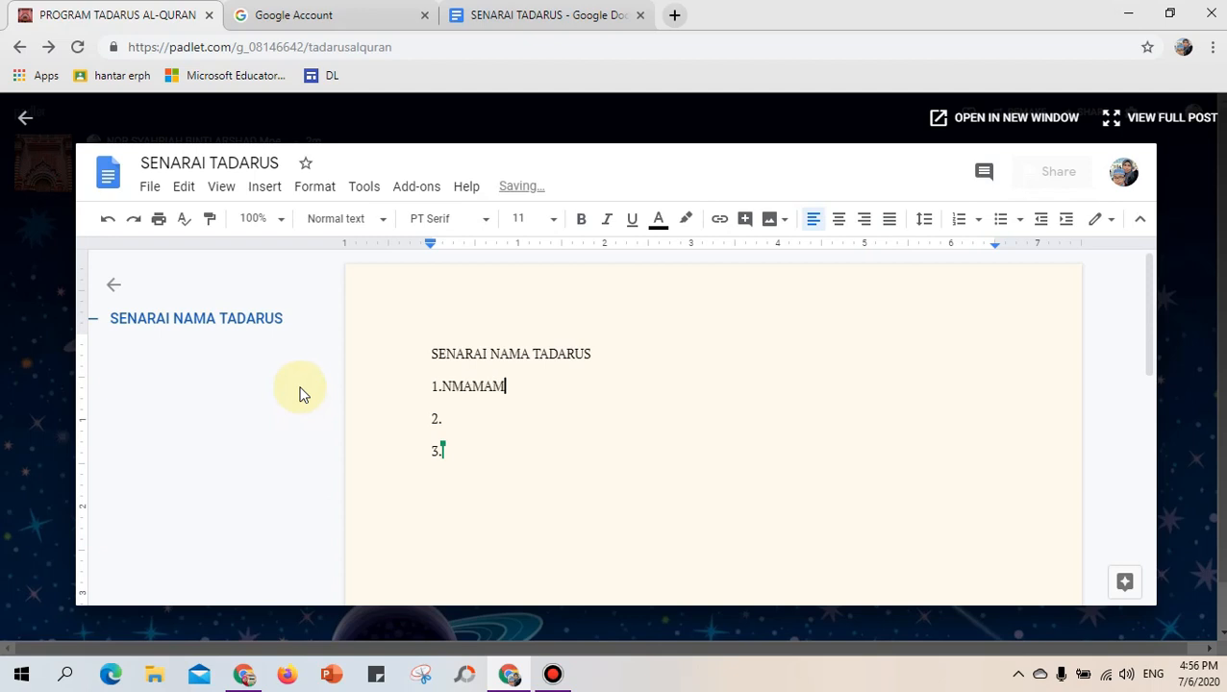
pyautogui.click(1194, 267)
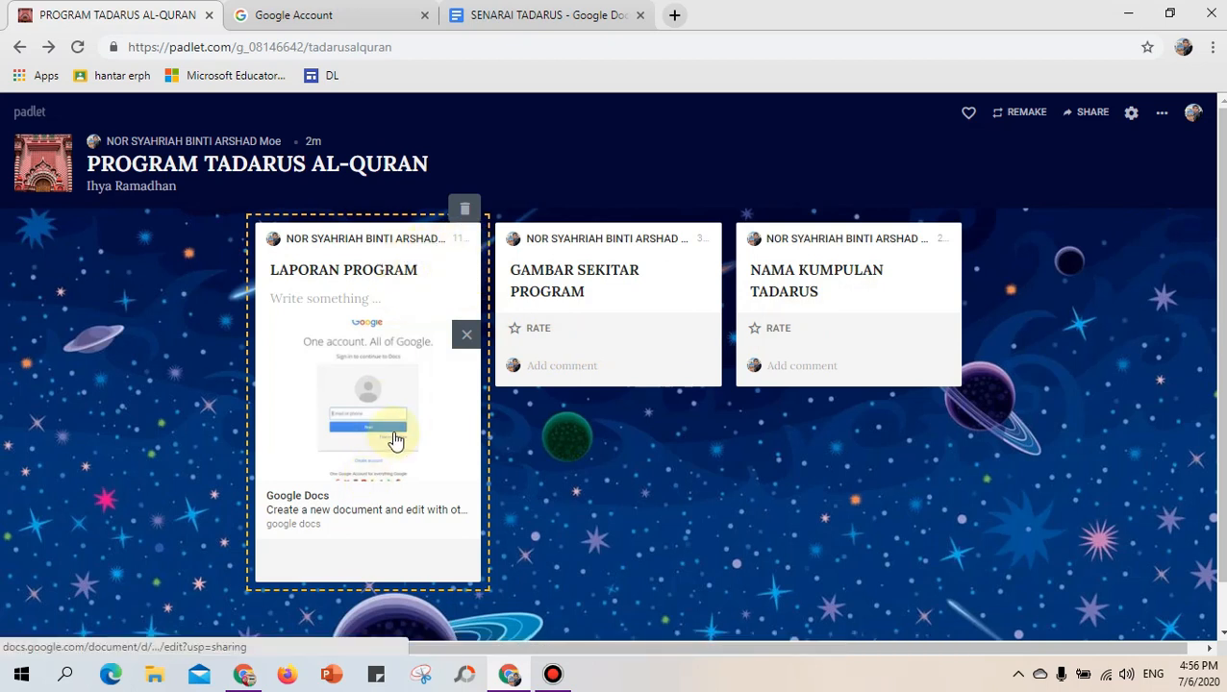
# Remove the document link from the LAPORAN PROGRAM post and attach it to the NAMA KUMPULAN TADARUS post instead
pyautogui.click(466, 334)
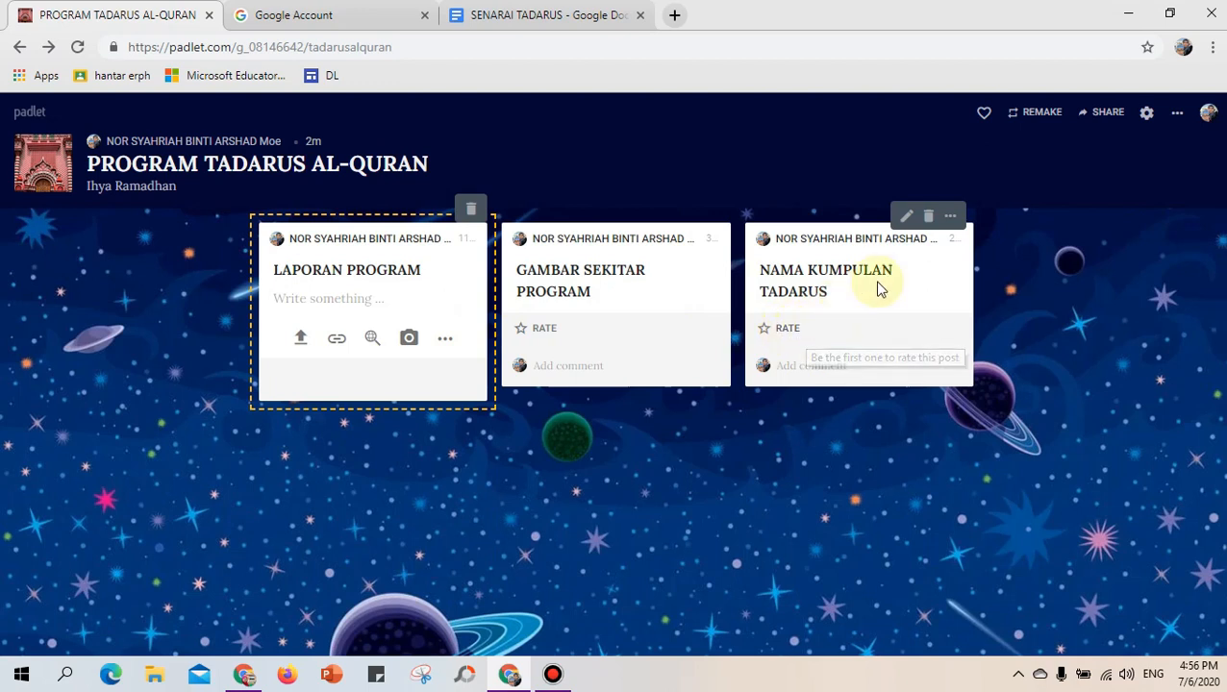
pyautogui.click(848, 283)
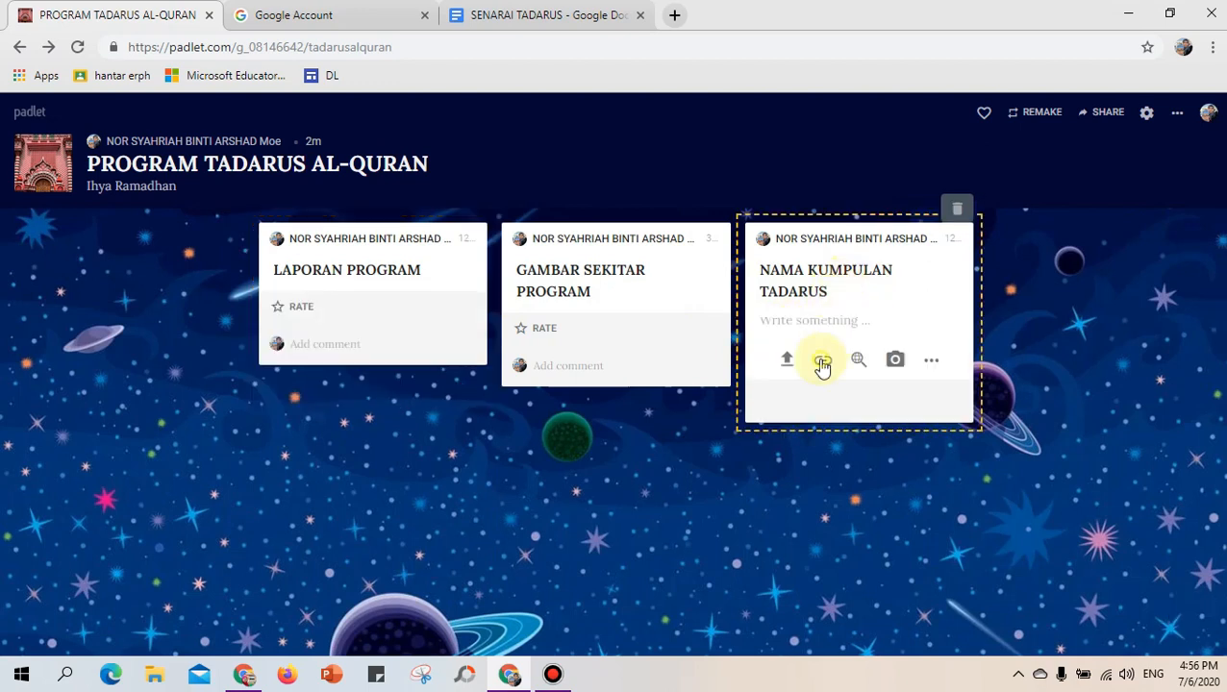
pyautogui.click(822, 362)
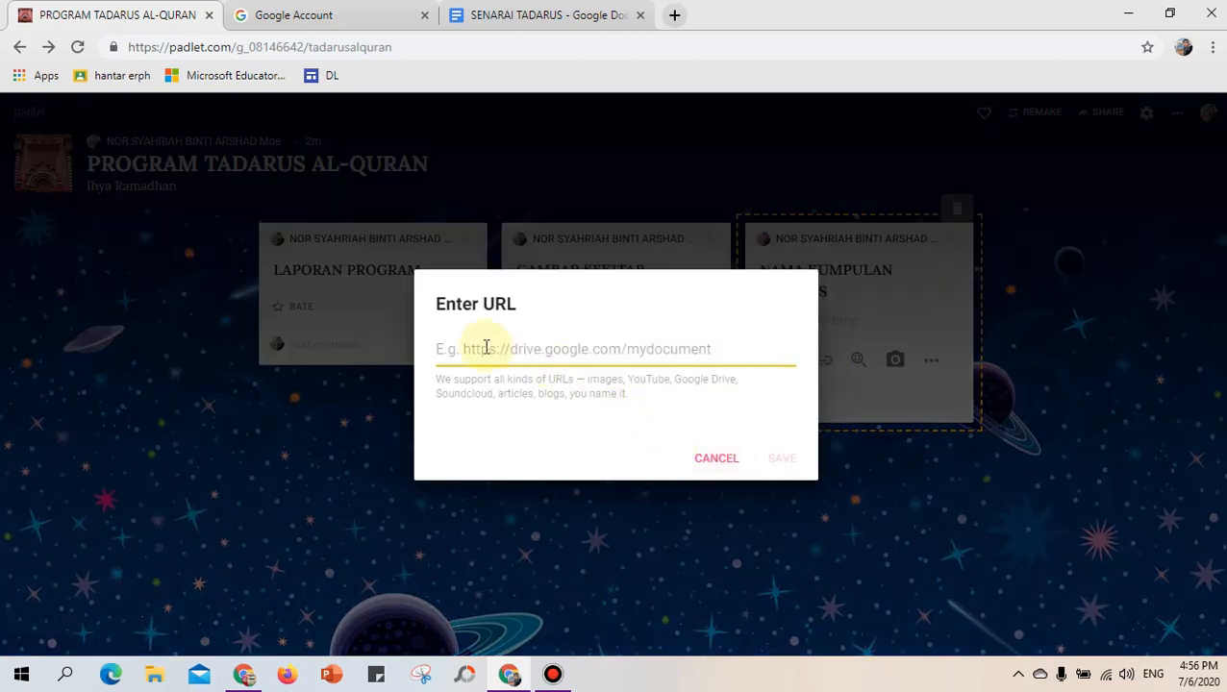
pyautogui.rightClick(486, 348)
pyautogui.click(541, 484)
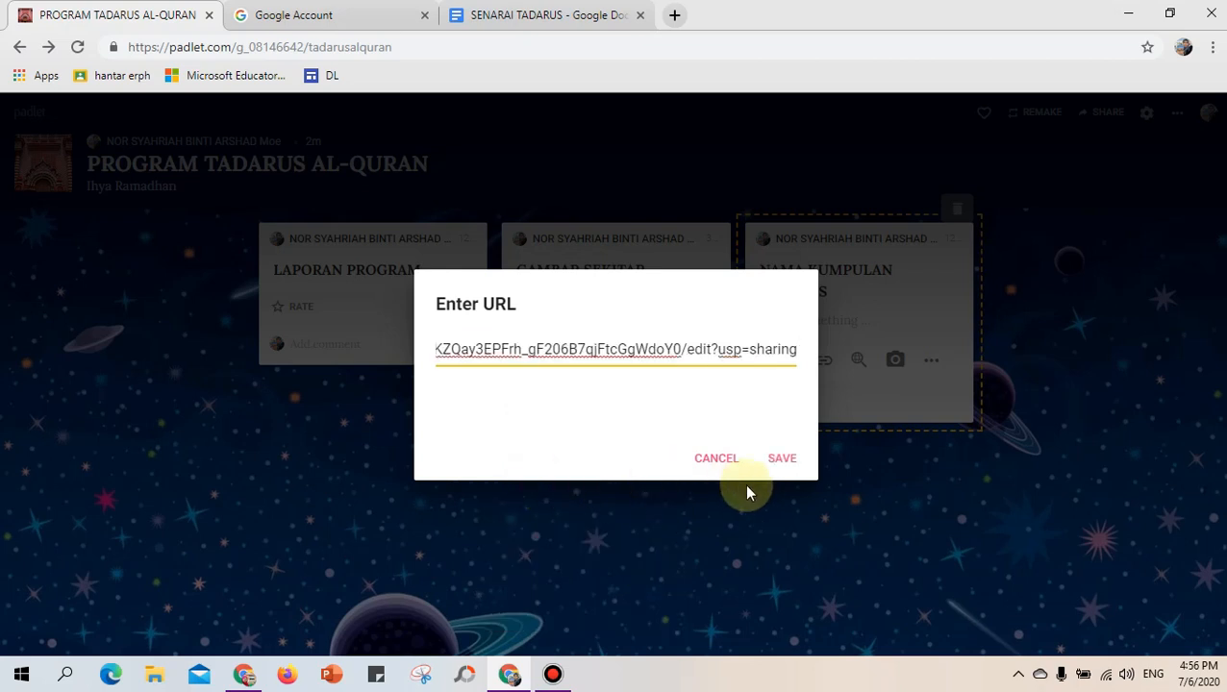
pyautogui.click(782, 464)
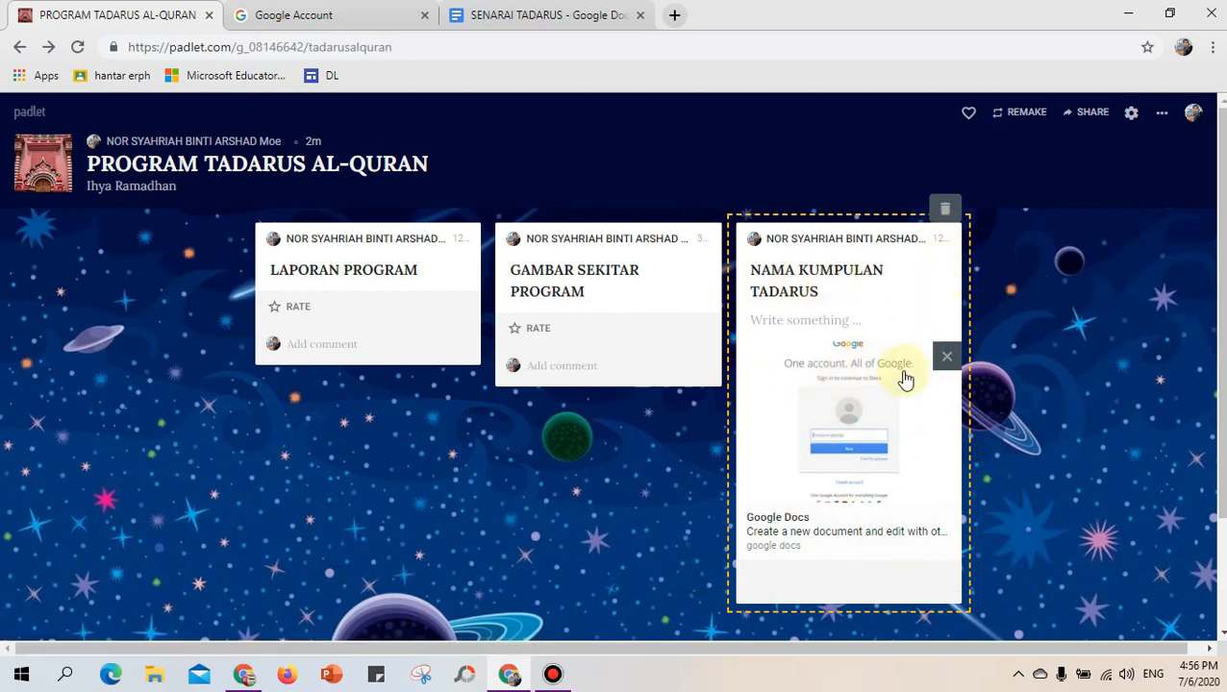
pyautogui.click(926, 274)
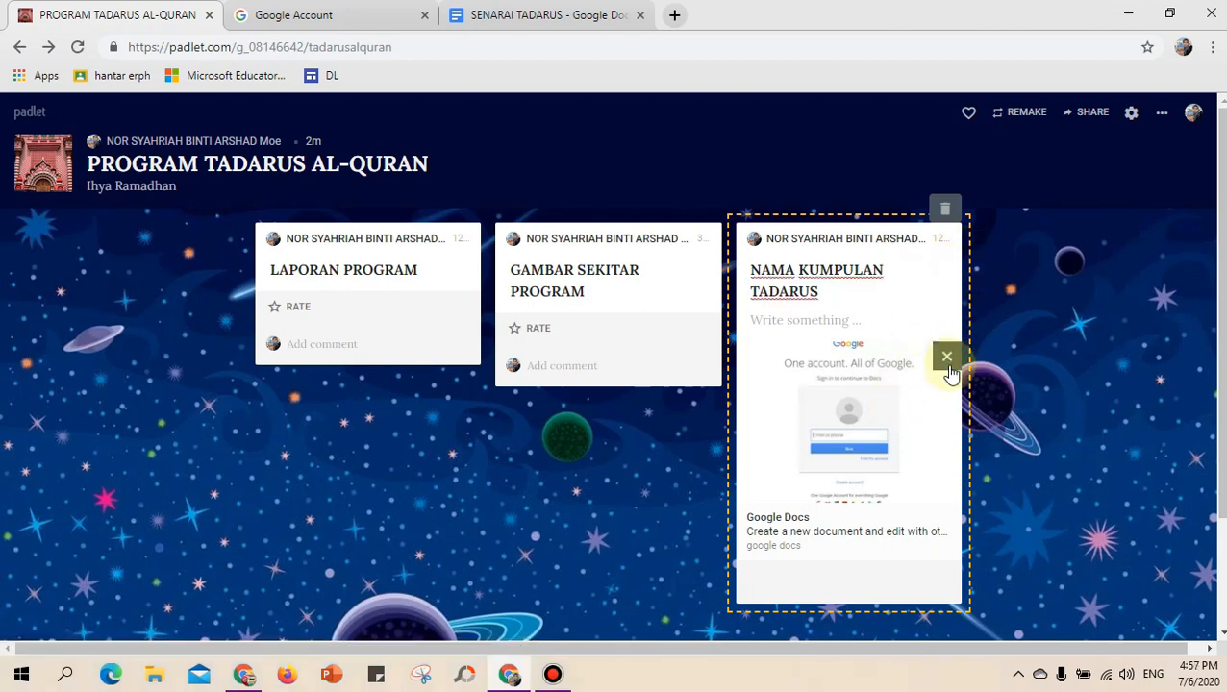
pyautogui.click(978, 217)
# Copy the NAMA KUMPULAN TADARUS post to this padlet itself and move the original to the first position on the wall
pyautogui.click(939, 217)
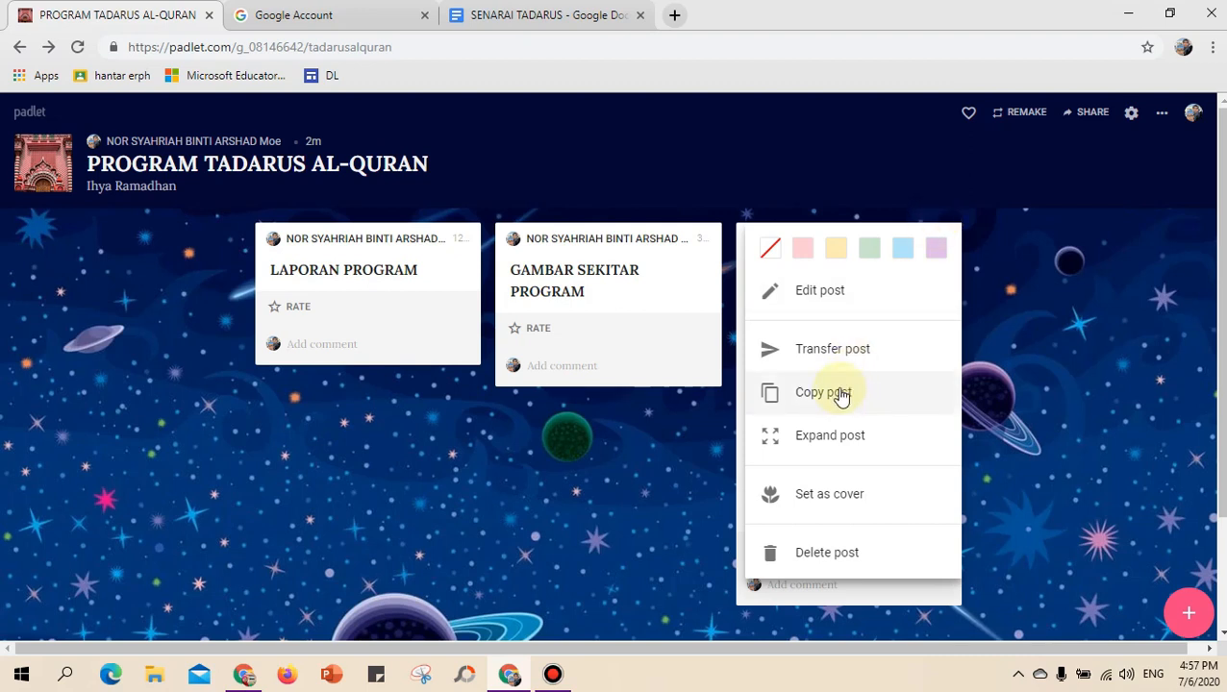
pyautogui.click(841, 395)
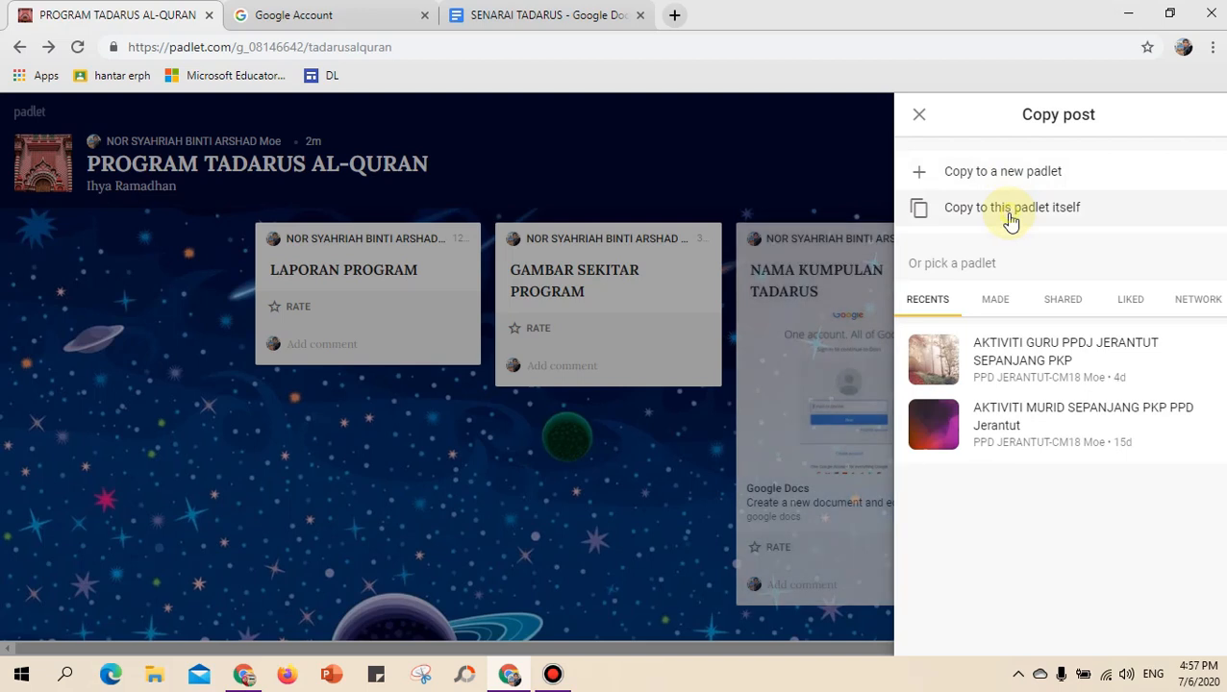
pyautogui.click(1010, 218)
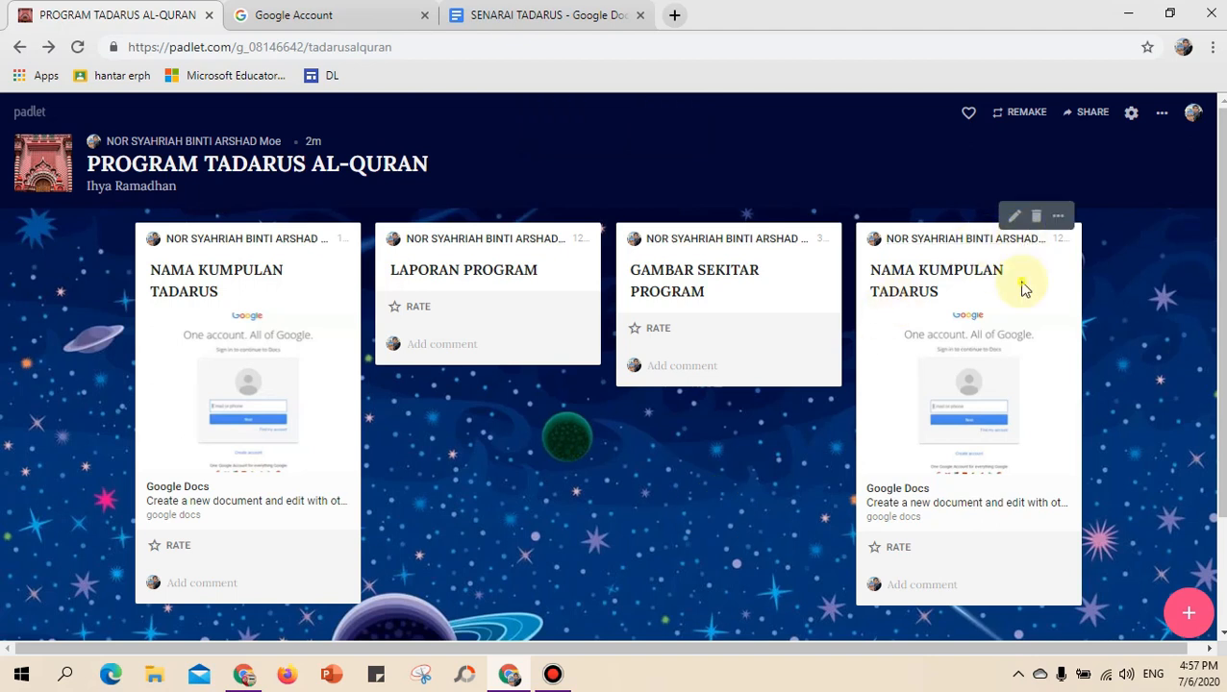
pyautogui.moveTo(1024, 288); pyautogui.dragTo(388, 323)
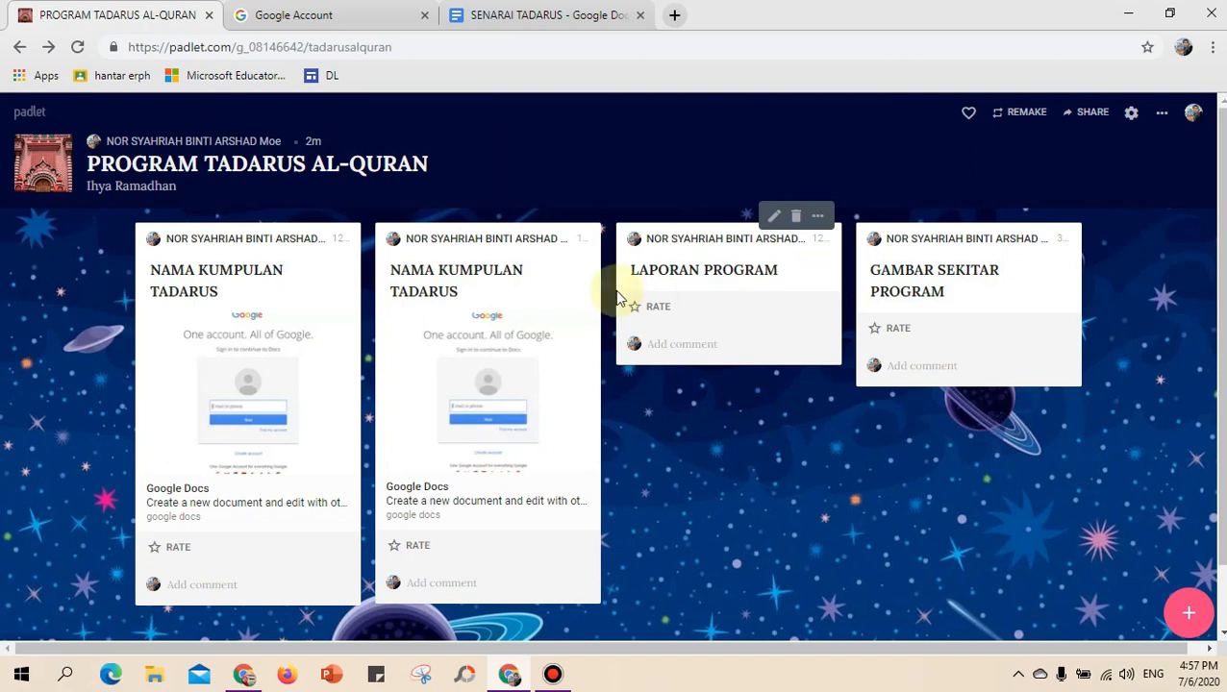
# Copy the second NAMA KUMPULAN TADARUS post to this padlet itself to make a third group post
pyautogui.click(577, 217)
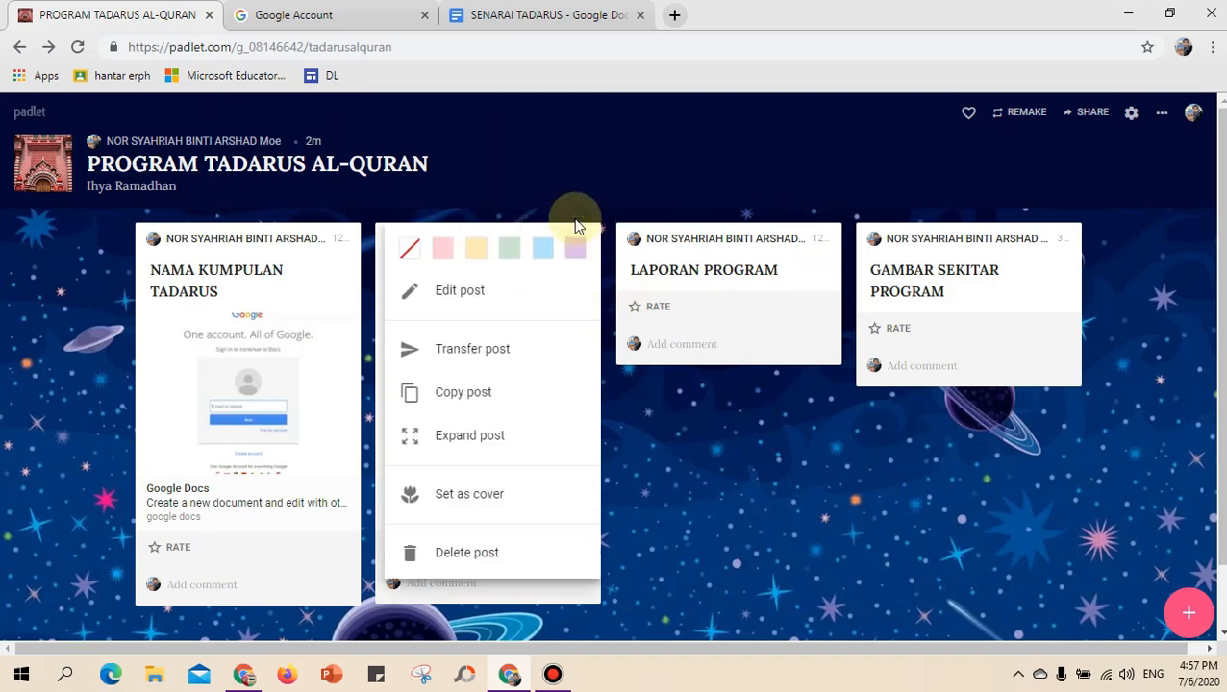
pyautogui.click(490, 407)
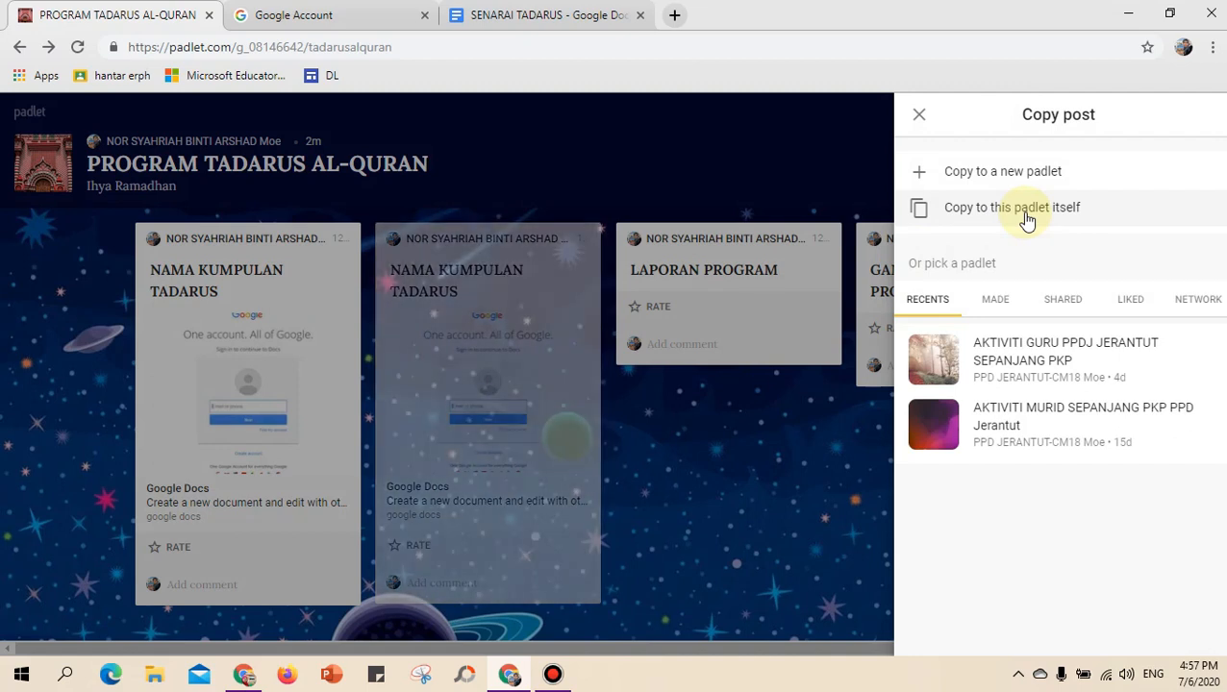
pyautogui.click(1026, 219)
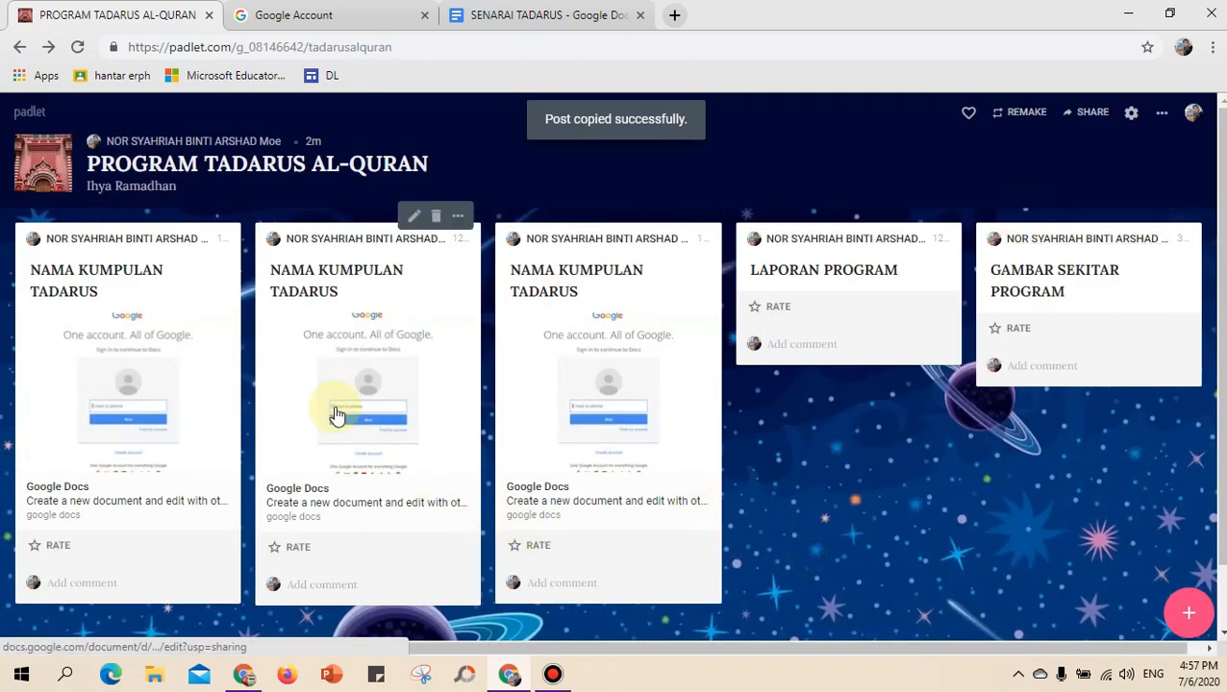
# Number the three group posts in order by retitling them NAMA KUMPULAN TADARUS 1, NAMA KUMPULAN TADARUS 2 and NAMA KUMPULAN TADARUS 3
pyautogui.doubleClick(167, 269)
pyautogui.click(166, 269)
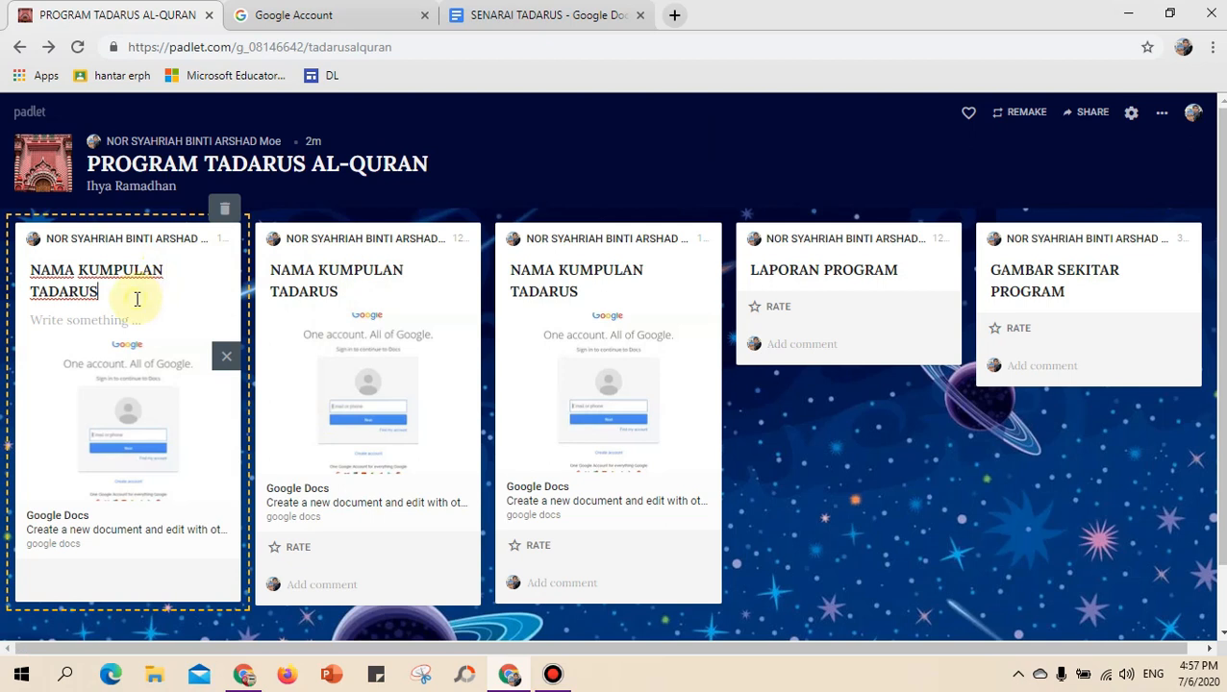
pyautogui.write('1')
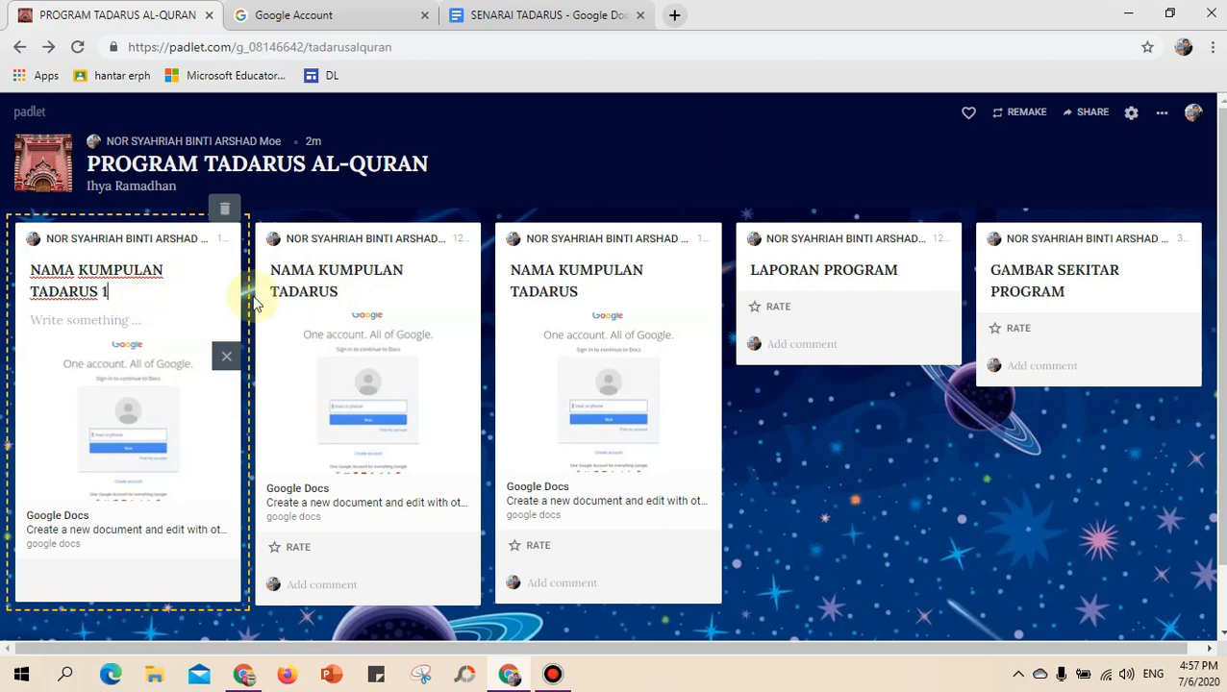
pyautogui.click(343, 298)
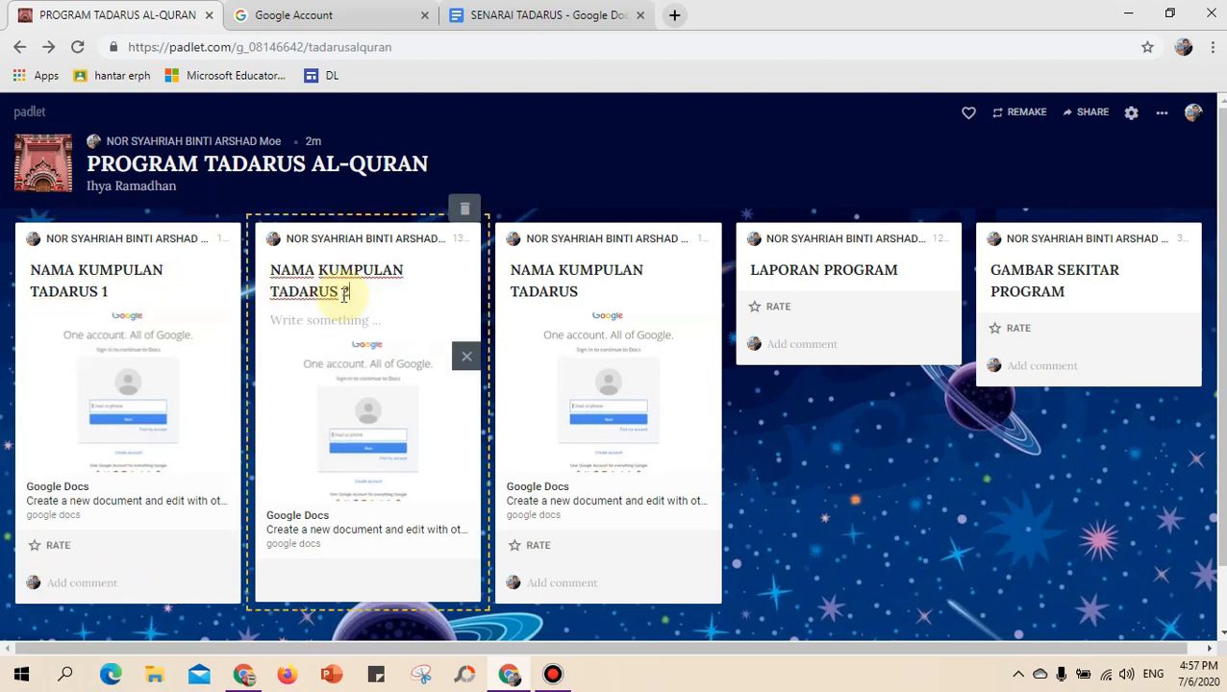
pyautogui.click(588, 294)
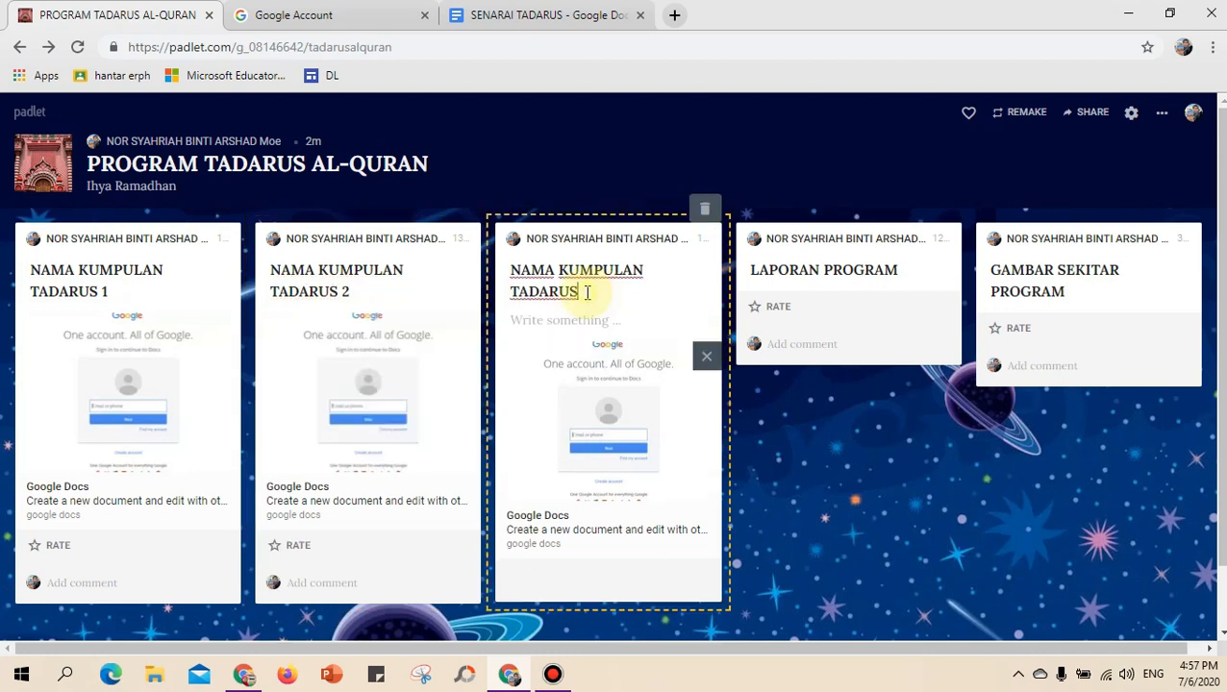
pyautogui.write('3')
pyautogui.click(822, 454)
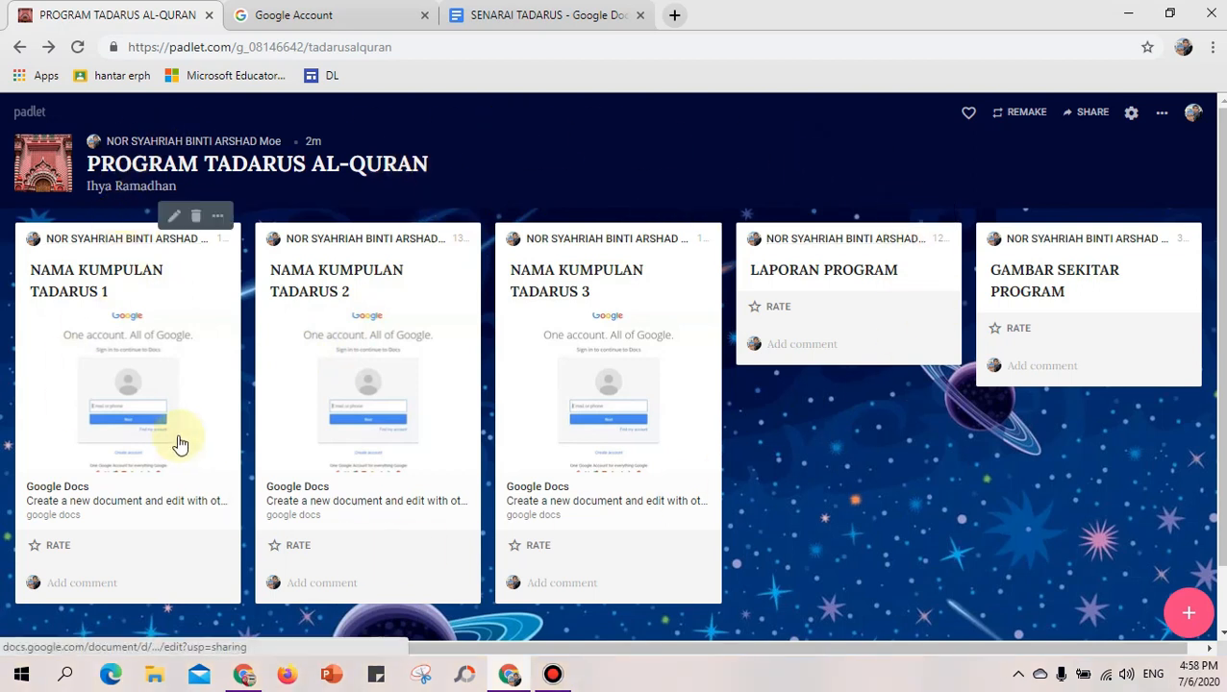
# Change the format of the PROGRAM TADARUS AL-QURAN padlet to Shelf and look through its column of posts
pyautogui.click(1161, 115)
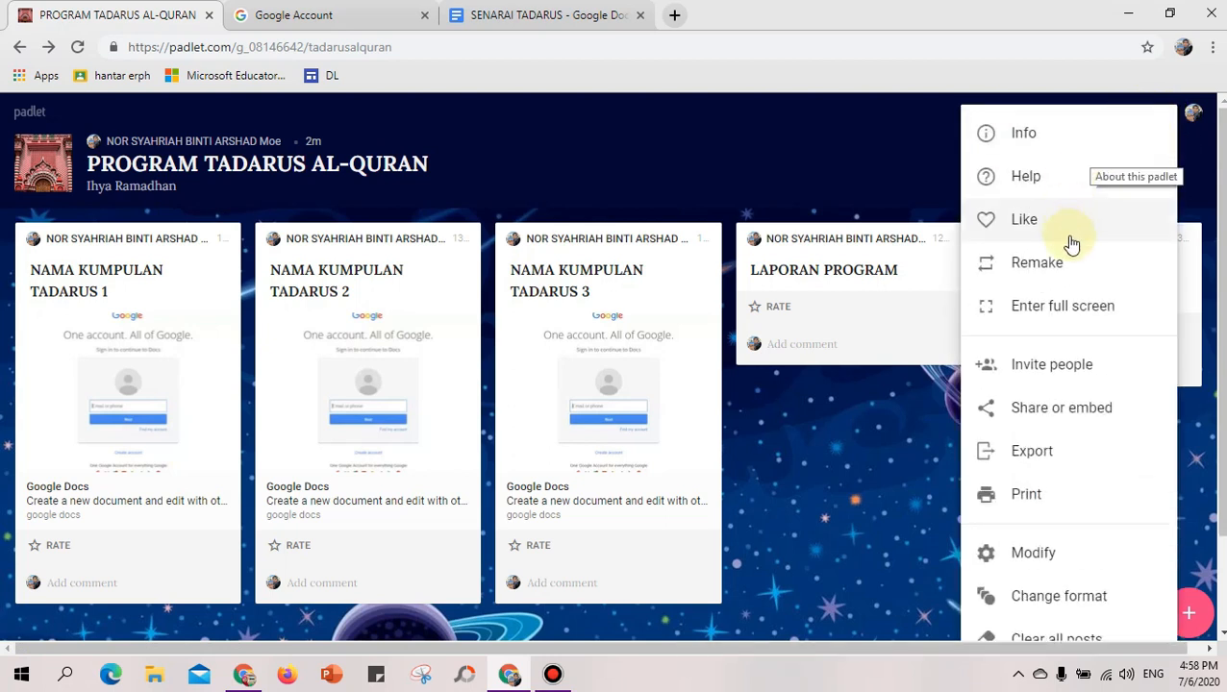
pyautogui.click(881, 165)
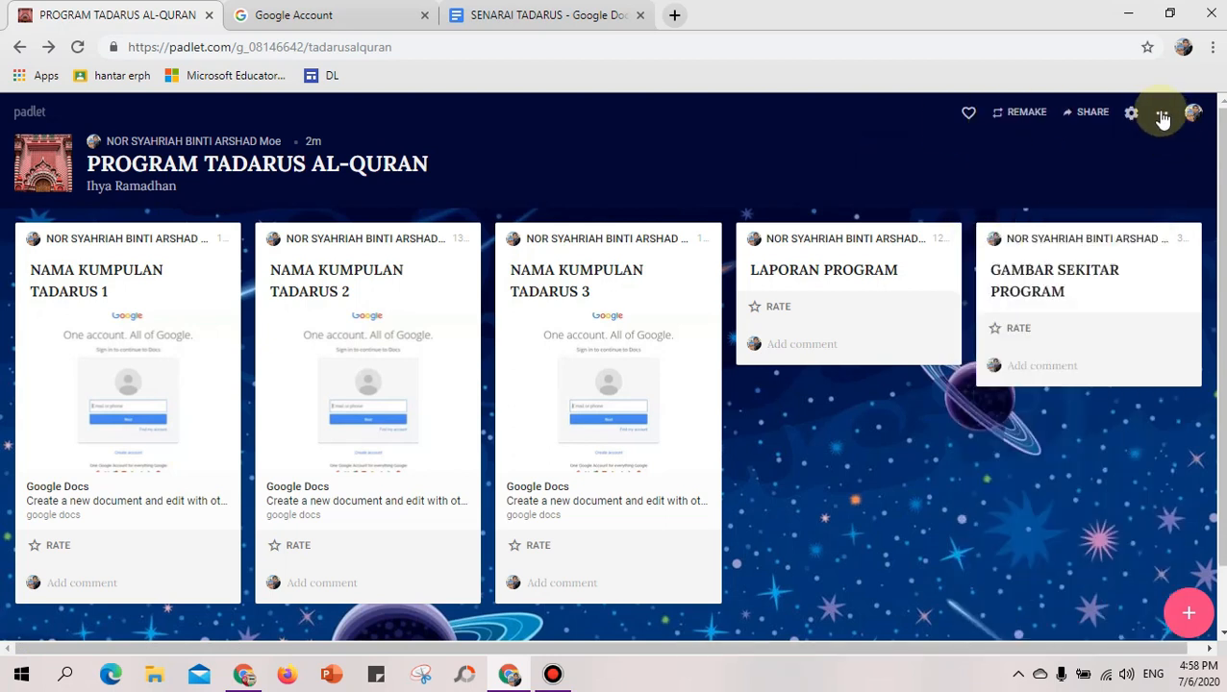
pyautogui.click(1162, 115)
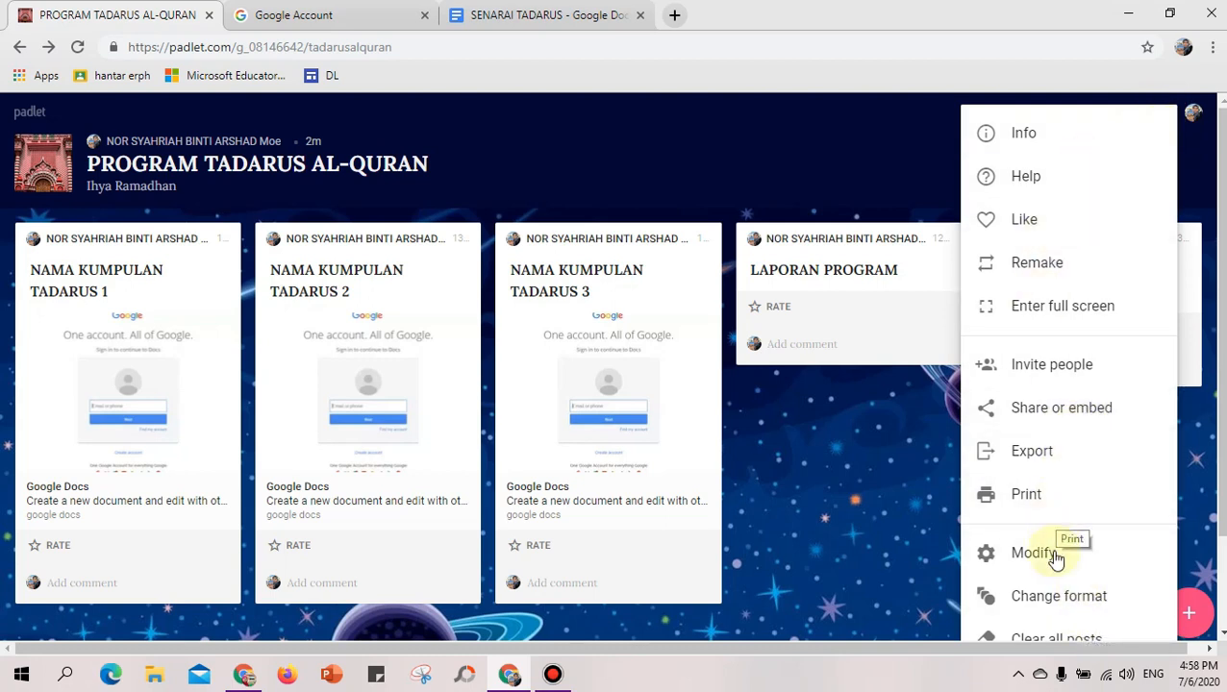
pyautogui.click(1055, 601)
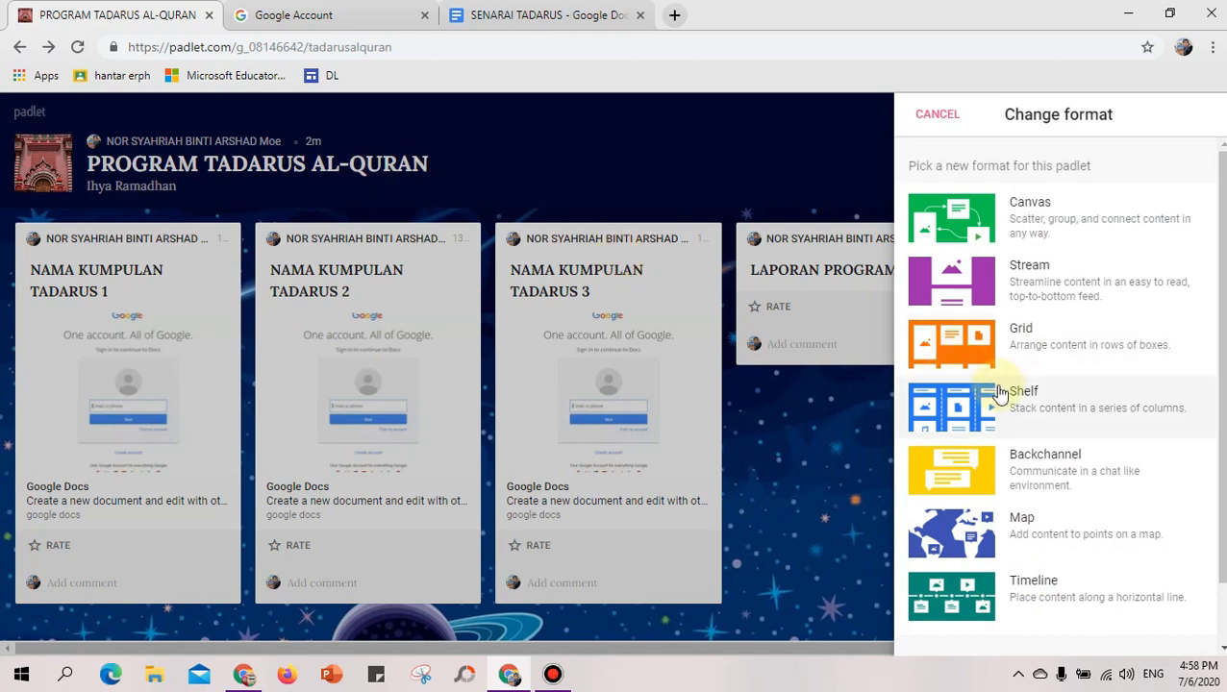
pyautogui.click(1050, 410)
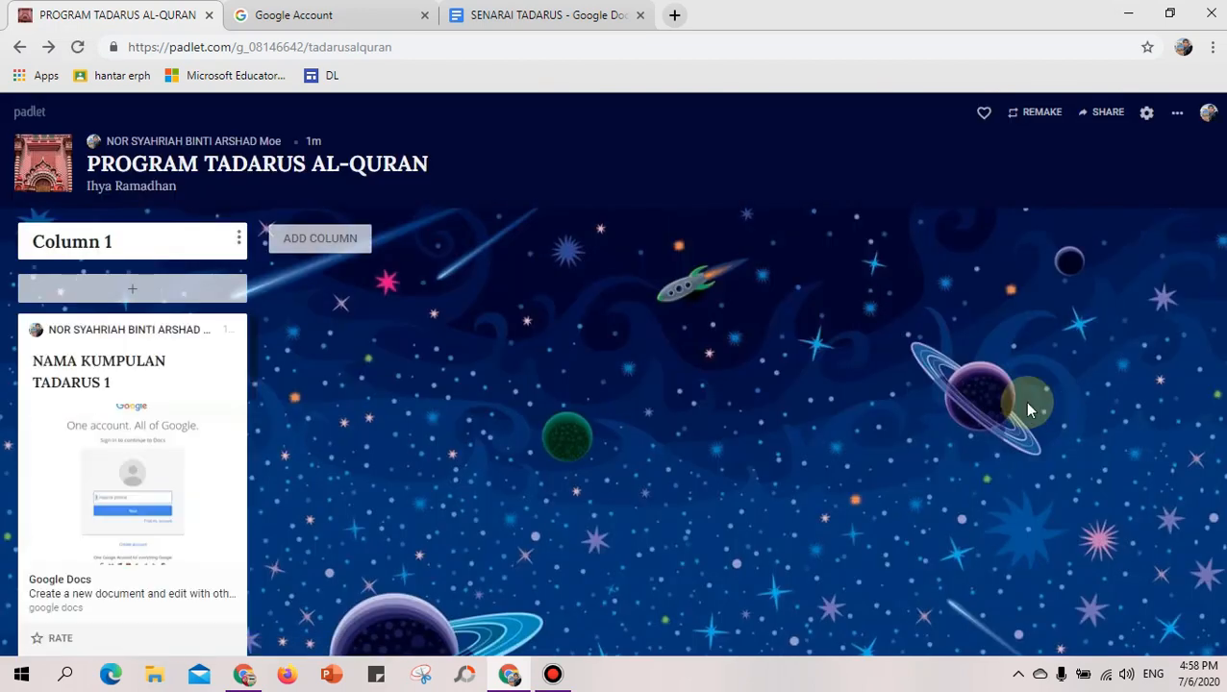
pyautogui.scroll(-4, 195, 411)
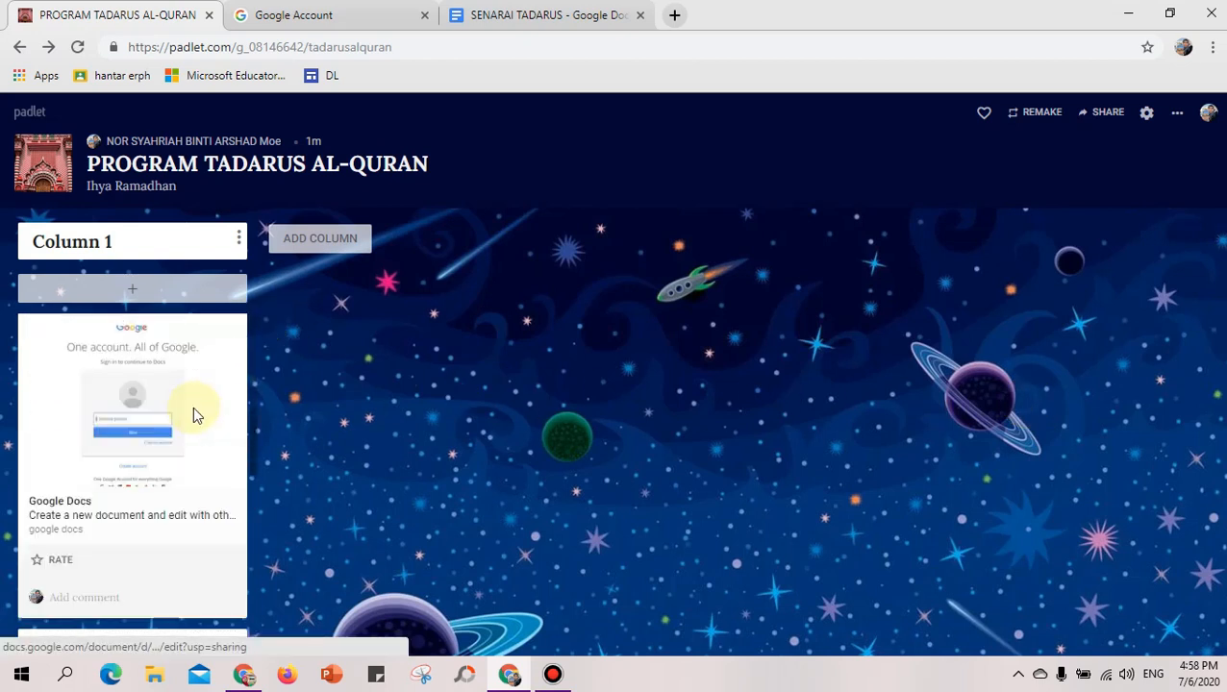
pyautogui.scroll(4, 194, 412)
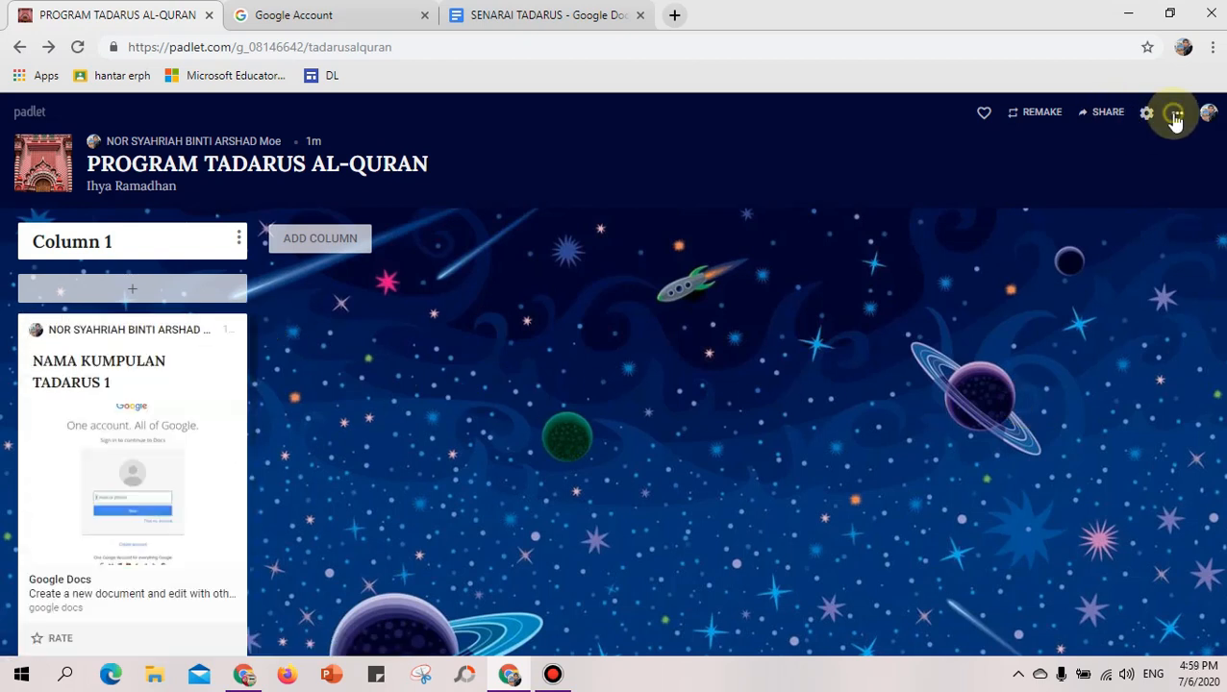
# Change the format of the PROGRAM TADARUS AL-QURAN padlet to Grid and check the post arrangement
pyautogui.click(1176, 114)
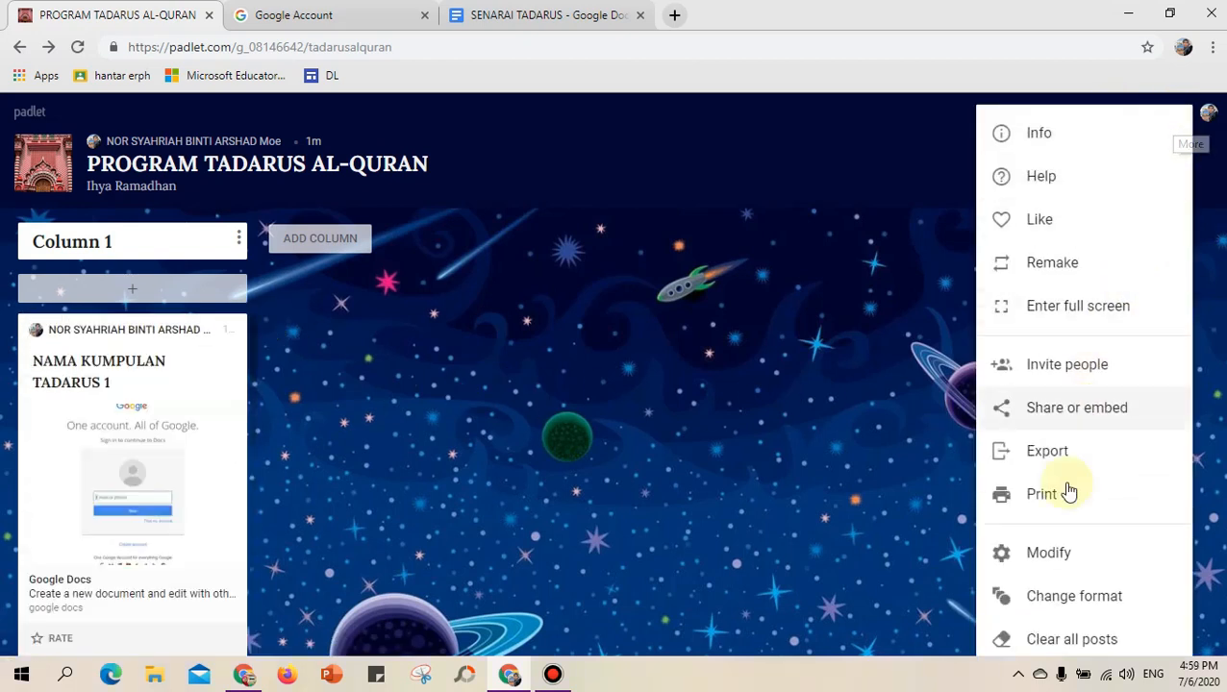
pyautogui.click(1064, 596)
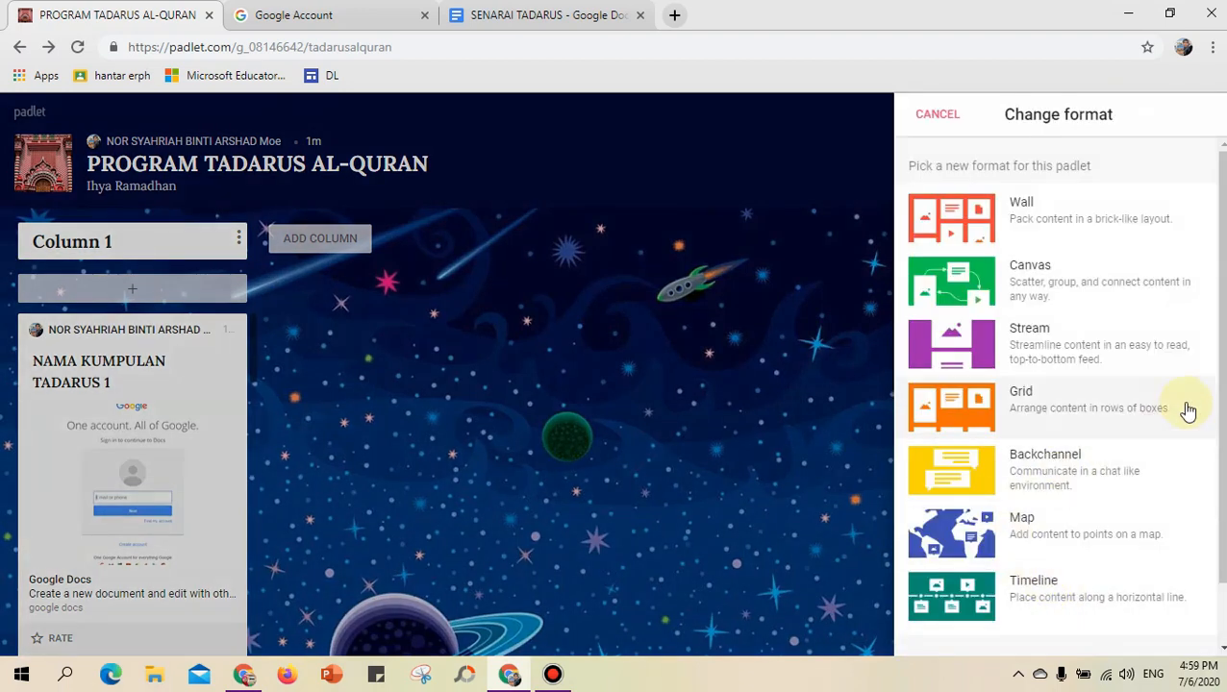
pyautogui.click(1115, 413)
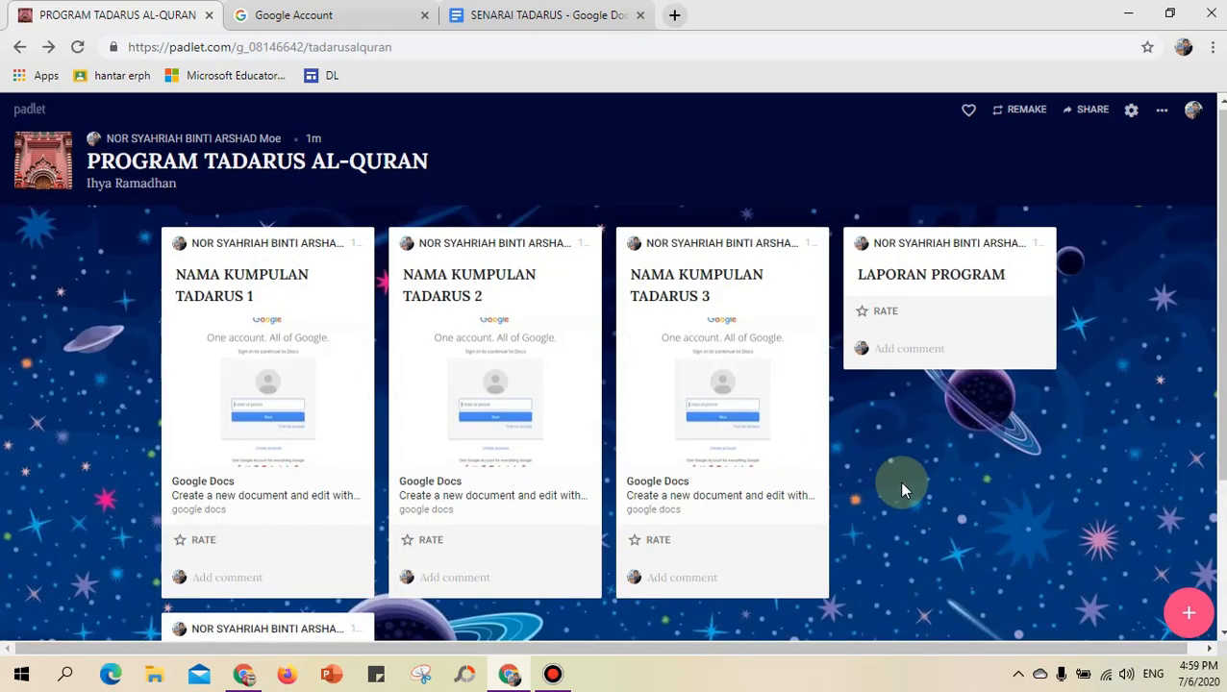
pyautogui.scroll(-3, 901, 488)
pyautogui.scroll(3, 901, 488)
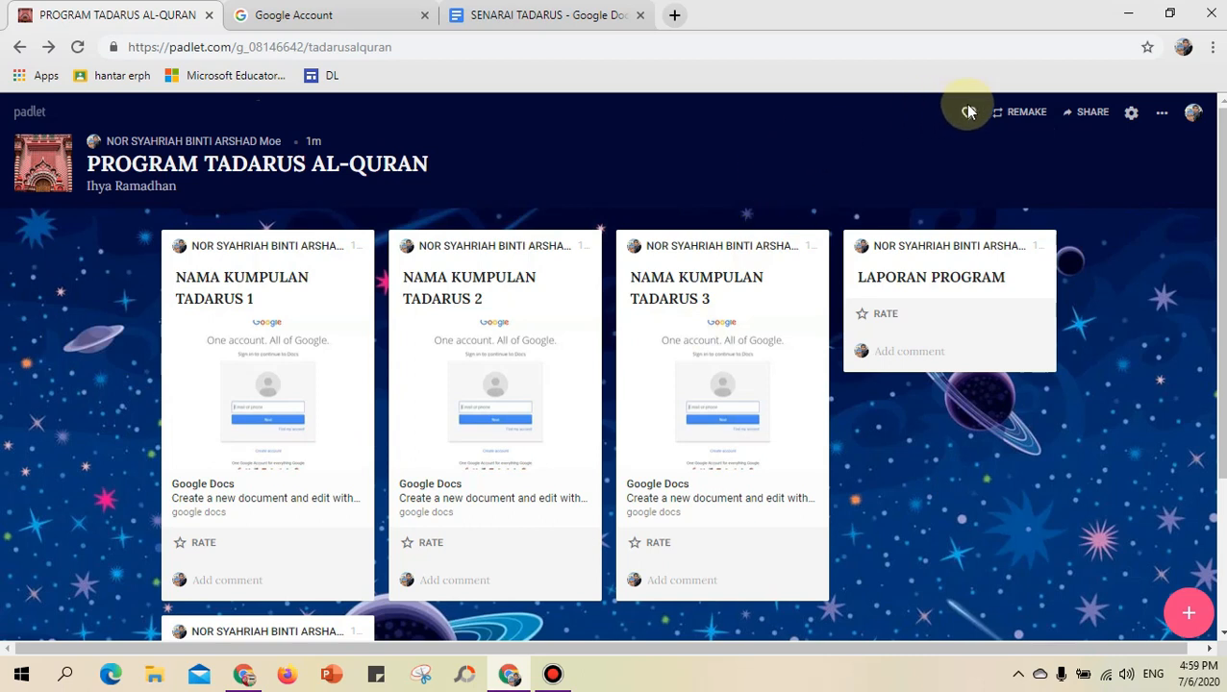
# Remake the padlet under the title PROGRAM HARI RAYA, keeping the description Ihya Ramadhan and copying only the design
pyautogui.click(1033, 115)
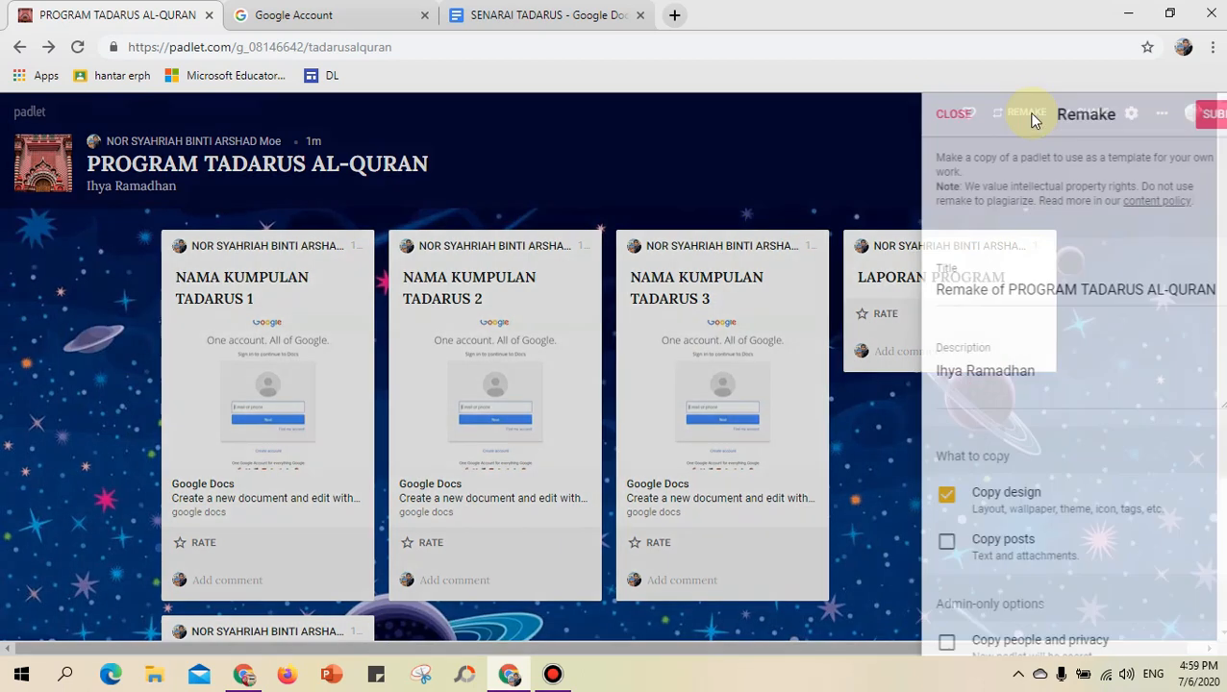
pyautogui.click(822, 197)
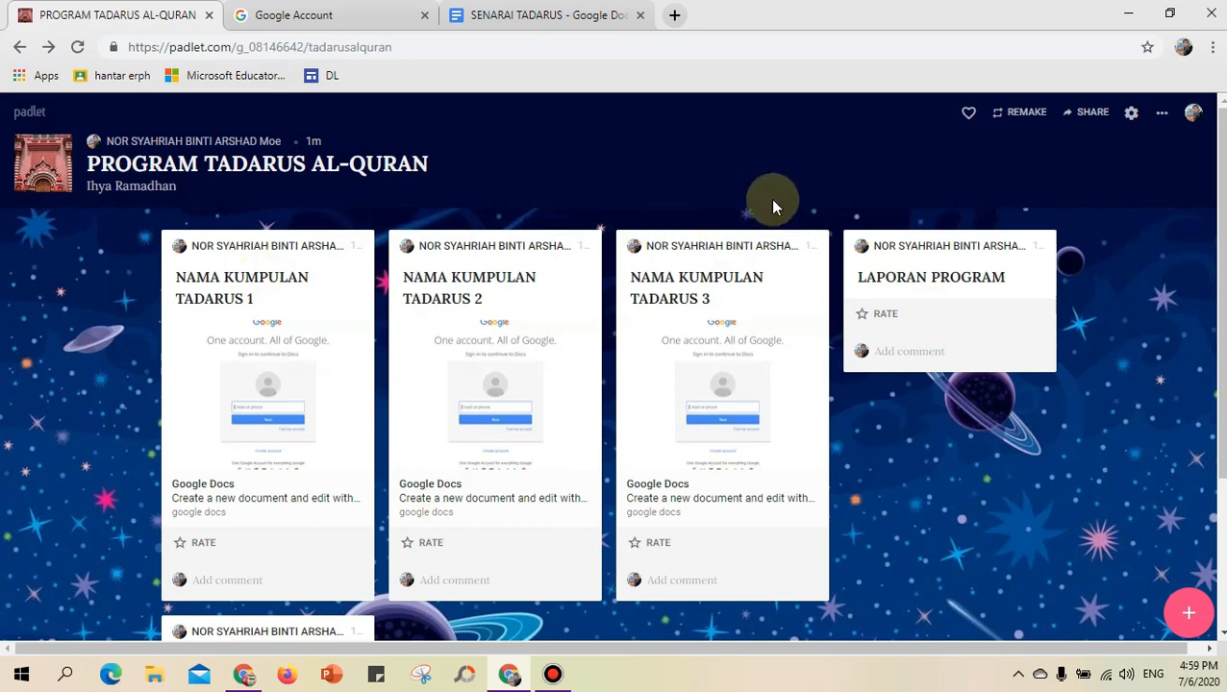
pyautogui.click(1025, 112)
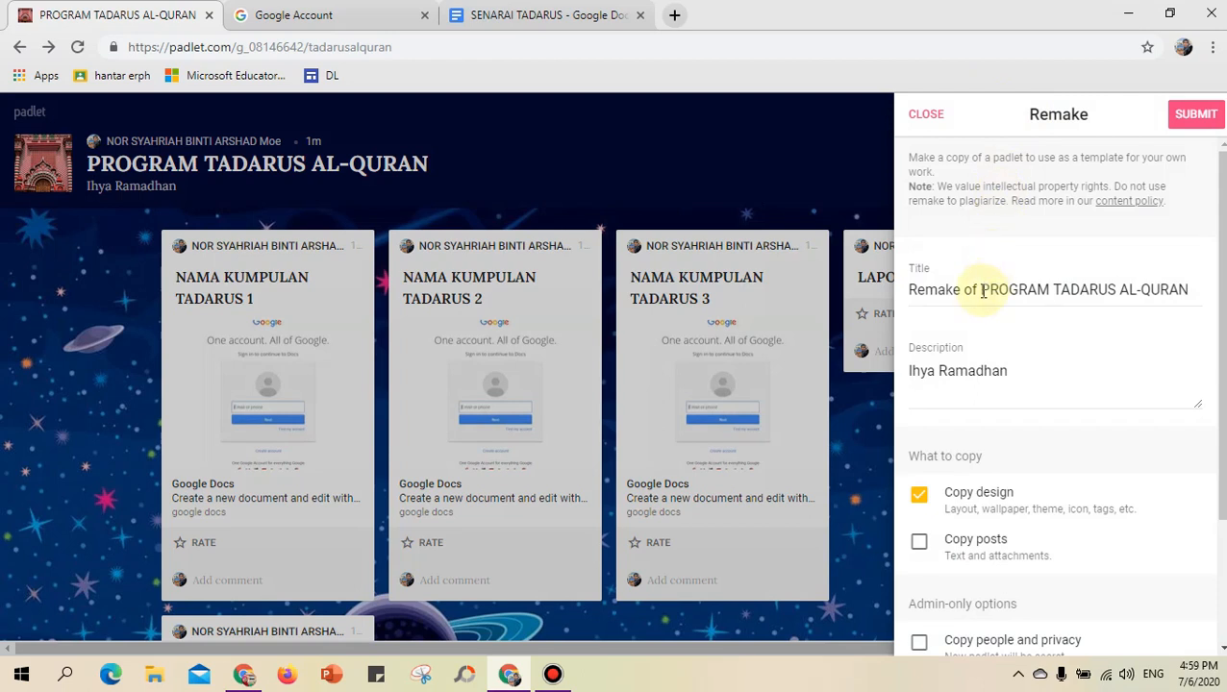
pyautogui.moveTo(983, 292); pyautogui.dragTo(927, 304)
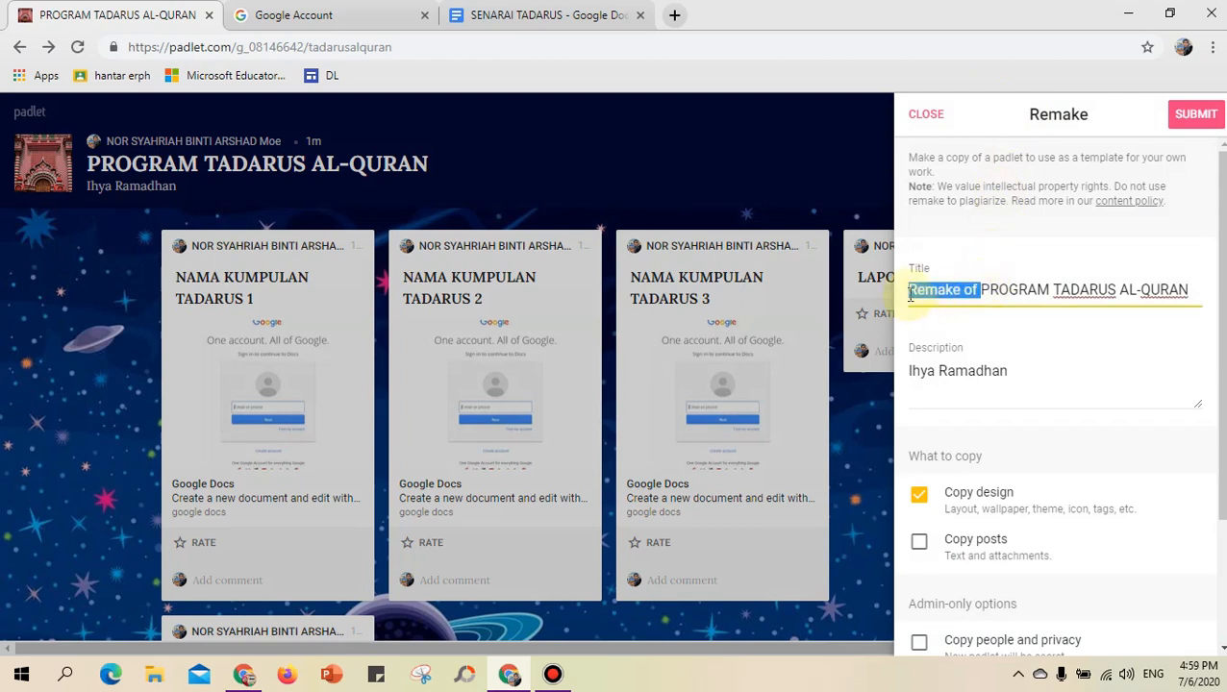
pyautogui.press('BackSpace')
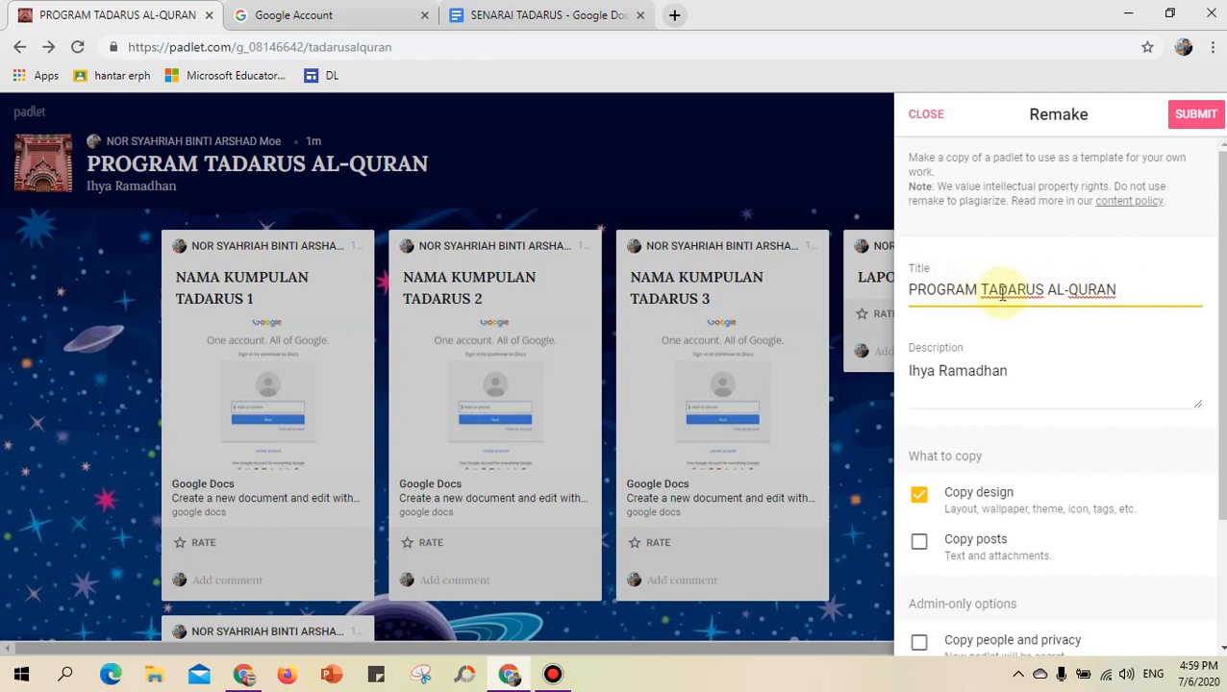
pyautogui.moveTo(983, 292); pyautogui.dragTo(1134, 297)
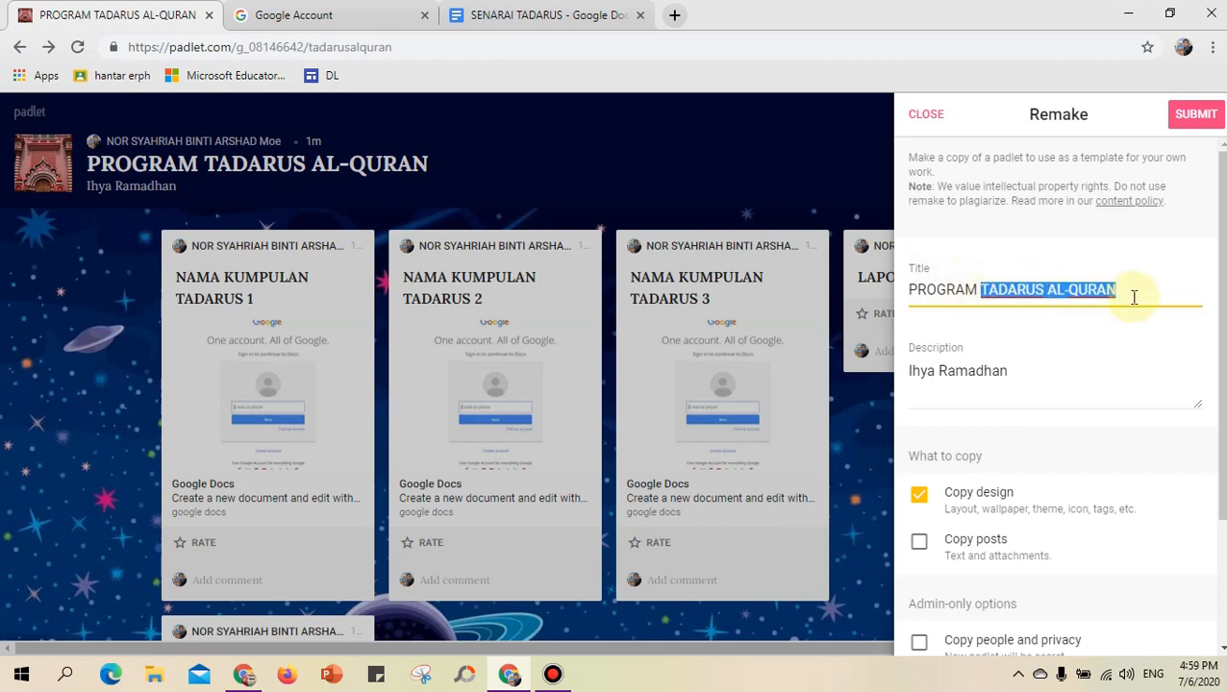
pyautogui.write('HARI')
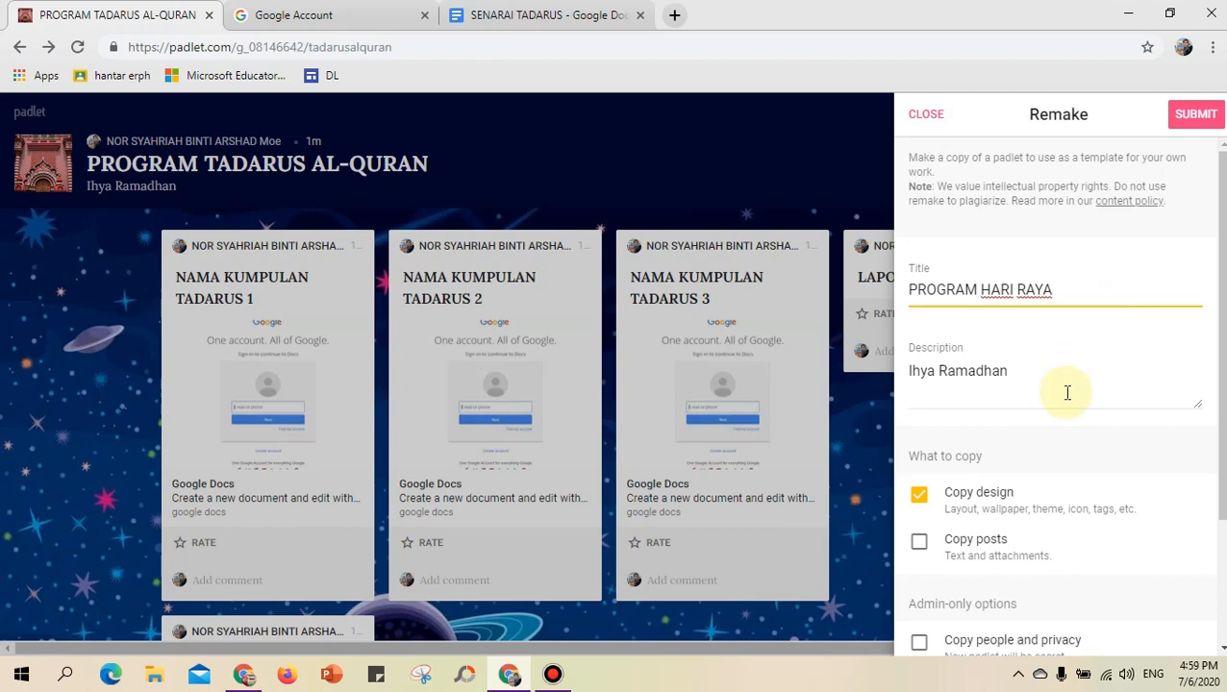
pyautogui.scroll(-1, 1051, 490)
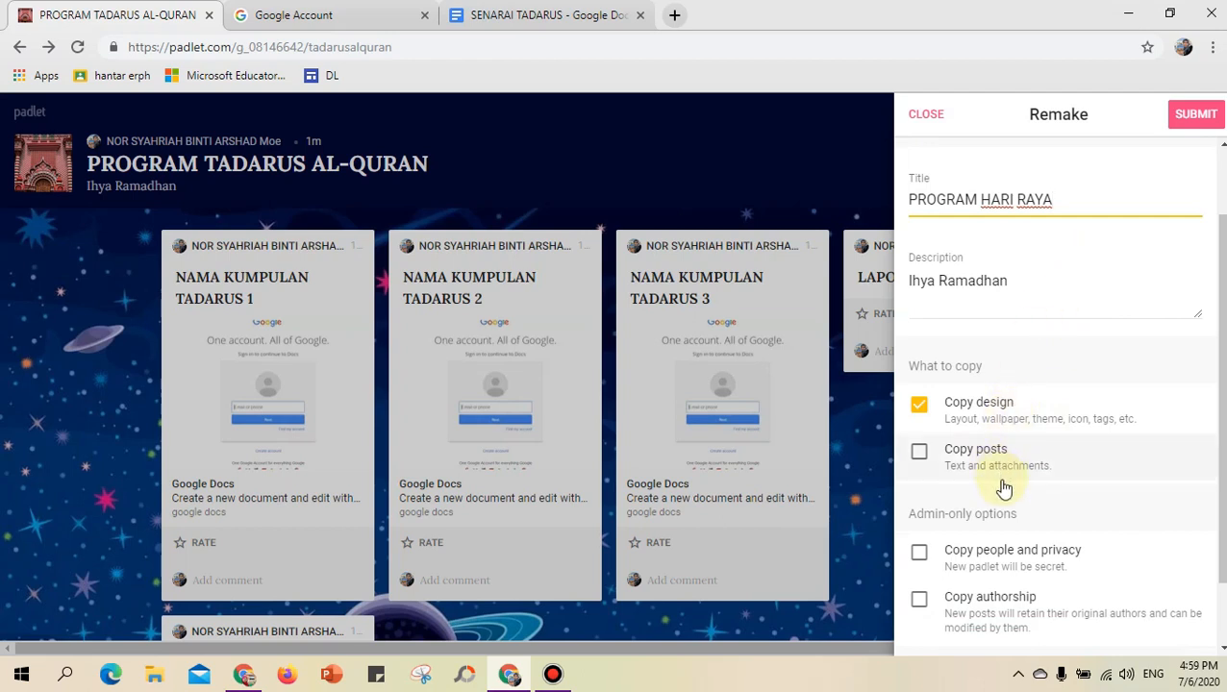
pyautogui.scroll(-1, 1005, 491)
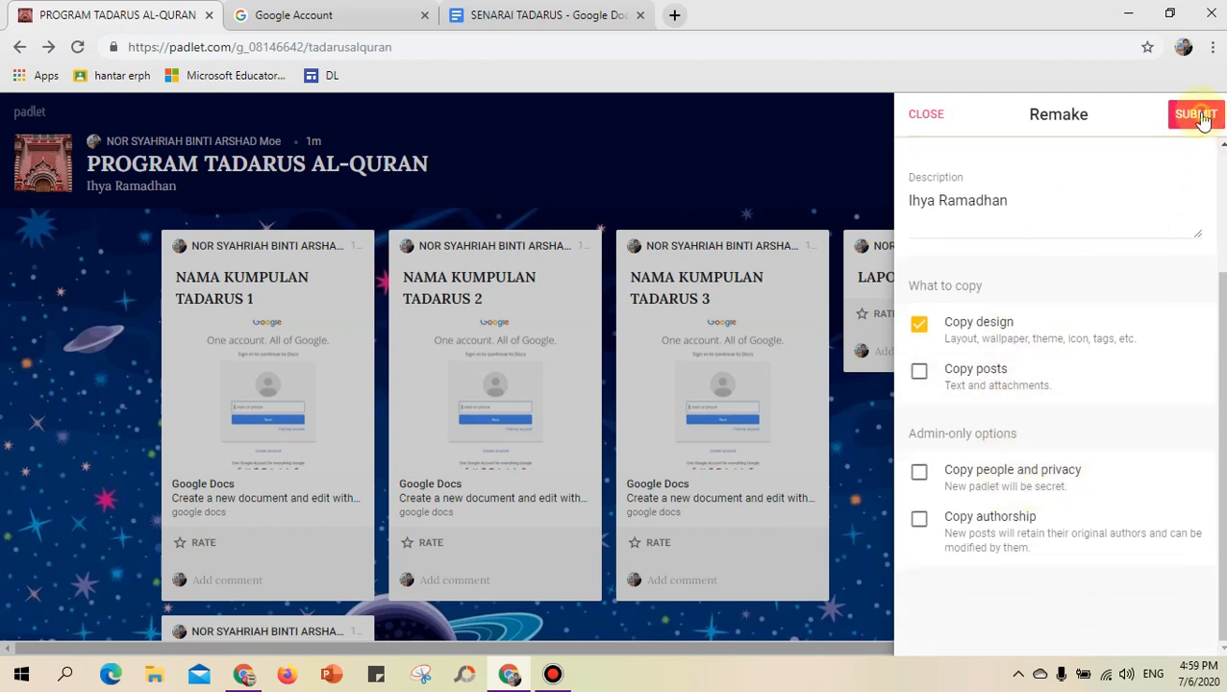
pyautogui.click(1198, 117)
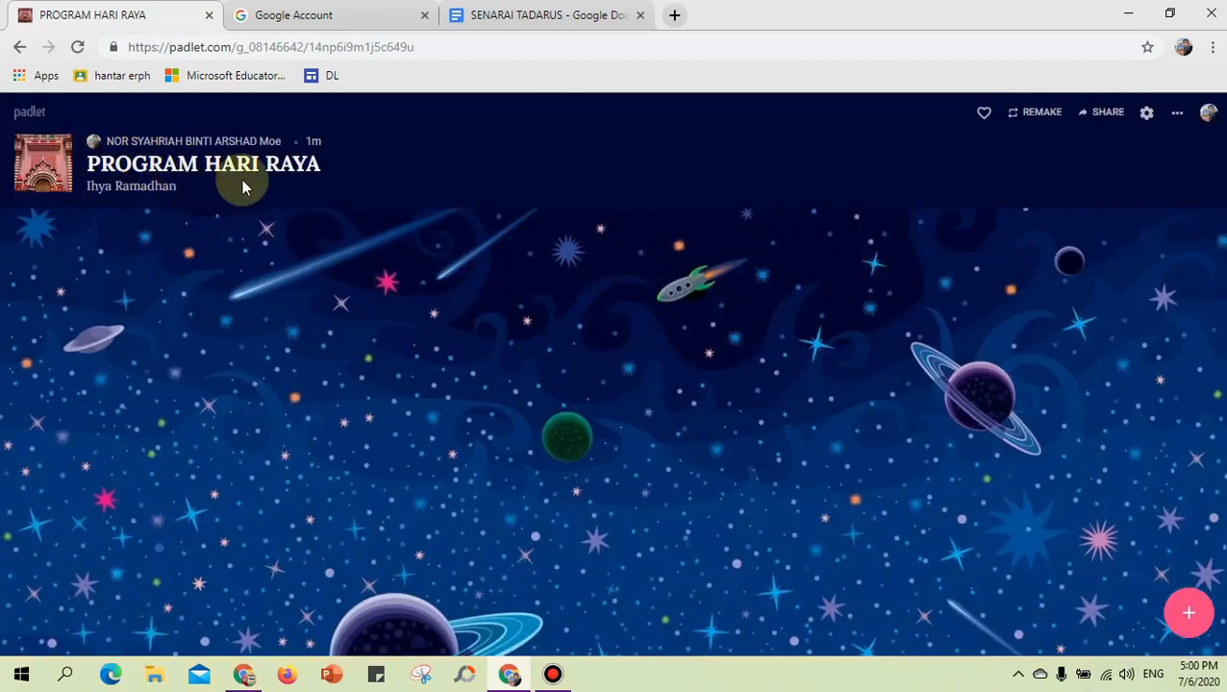
# Return to the dashboard and open the PROGRAM TADARUS AL-QURAN padlet in a new tab to review its posts
pyautogui.click(29, 111)
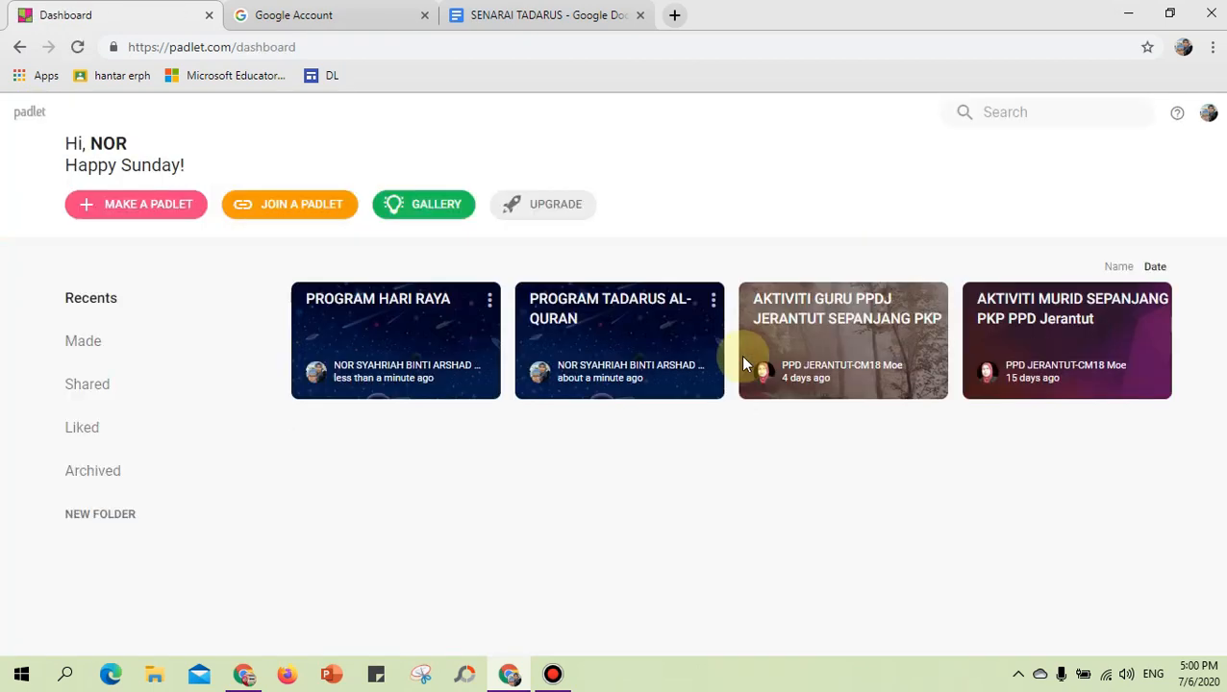
pyautogui.click(597, 307)
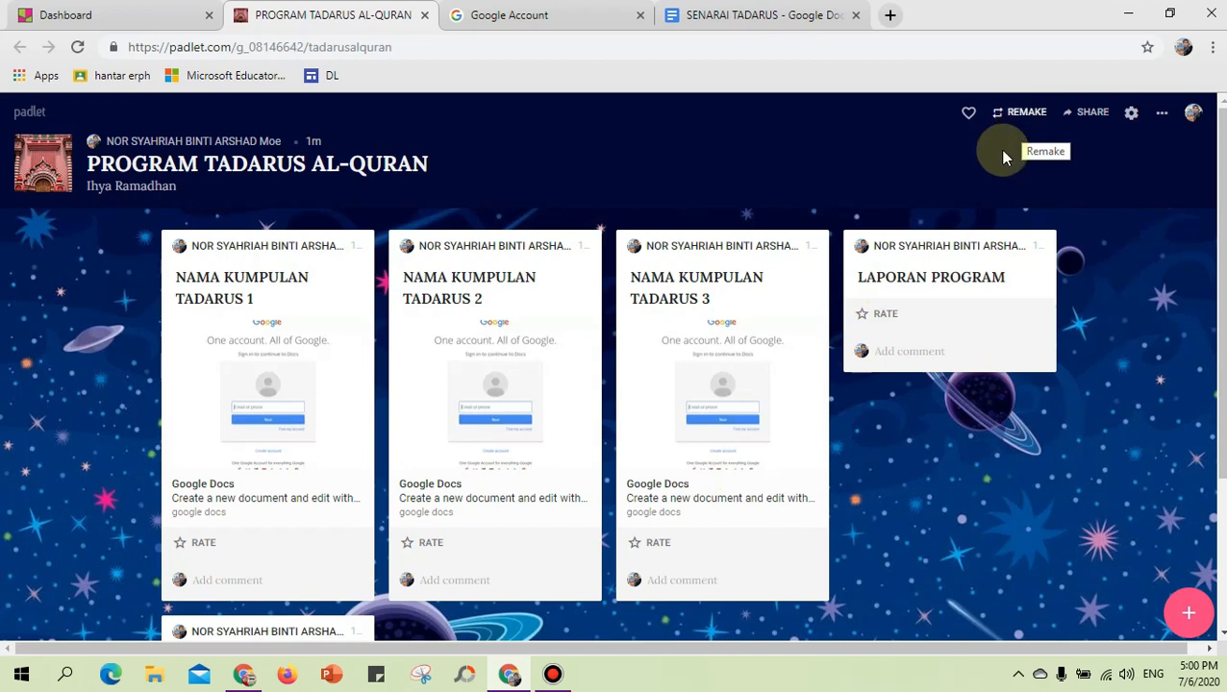
pyautogui.click(313, 278)
pyautogui.click(467, 280)
pyautogui.click(646, 277)
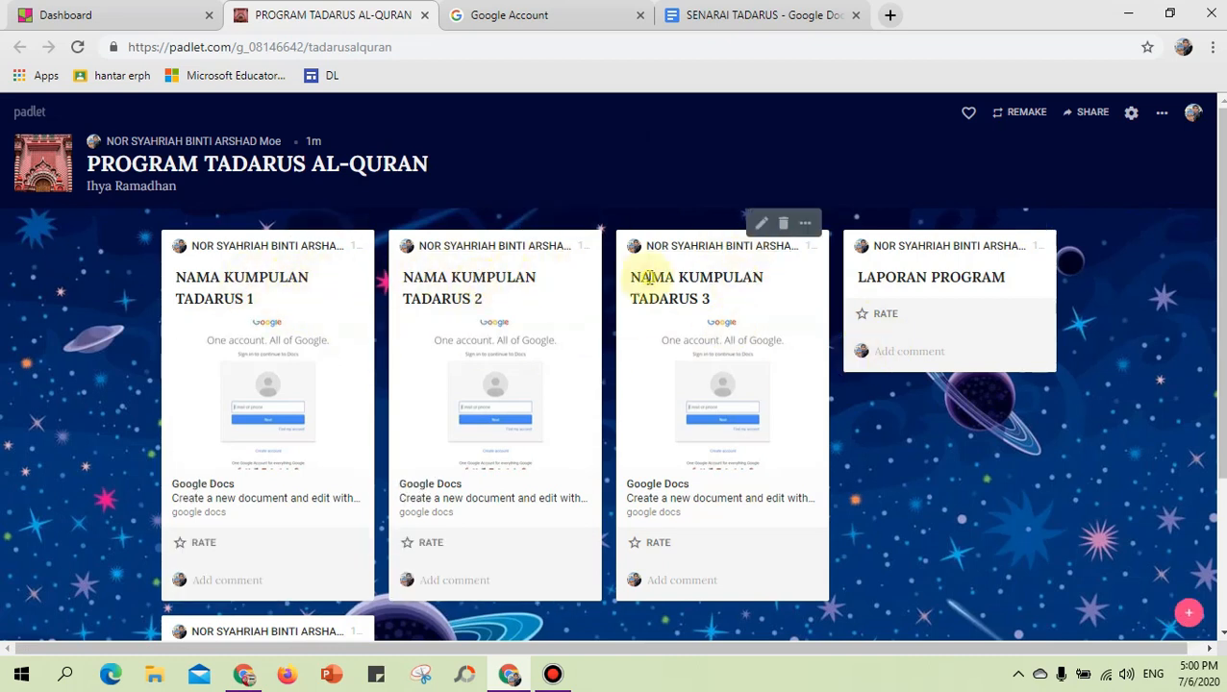
pyautogui.click(950, 285)
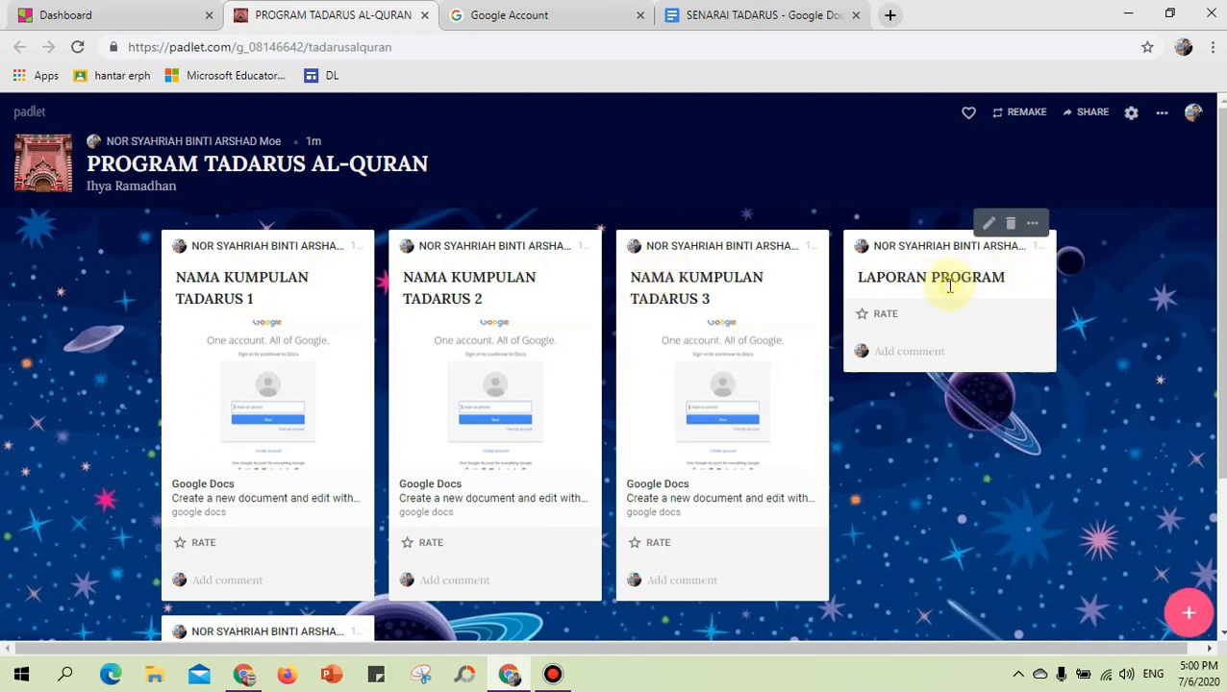
# Open the padlet's sharing options and change its privacy to Public
pyautogui.click(1088, 115)
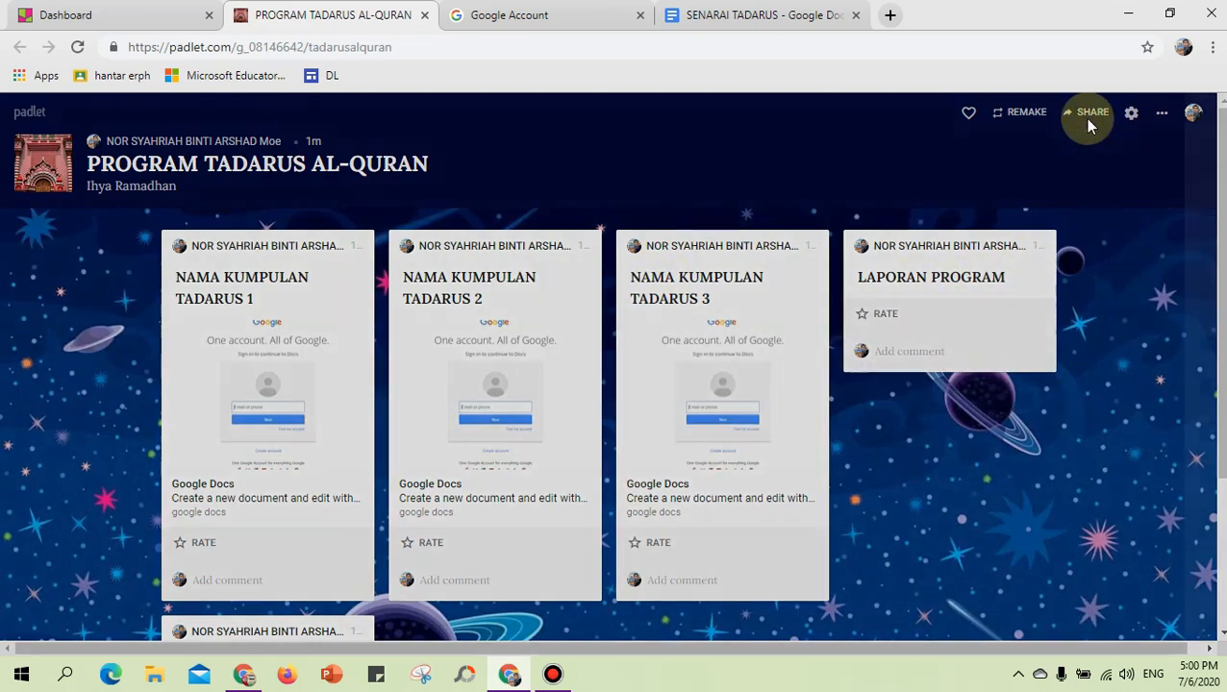
pyautogui.scroll(-1, 1058, 373)
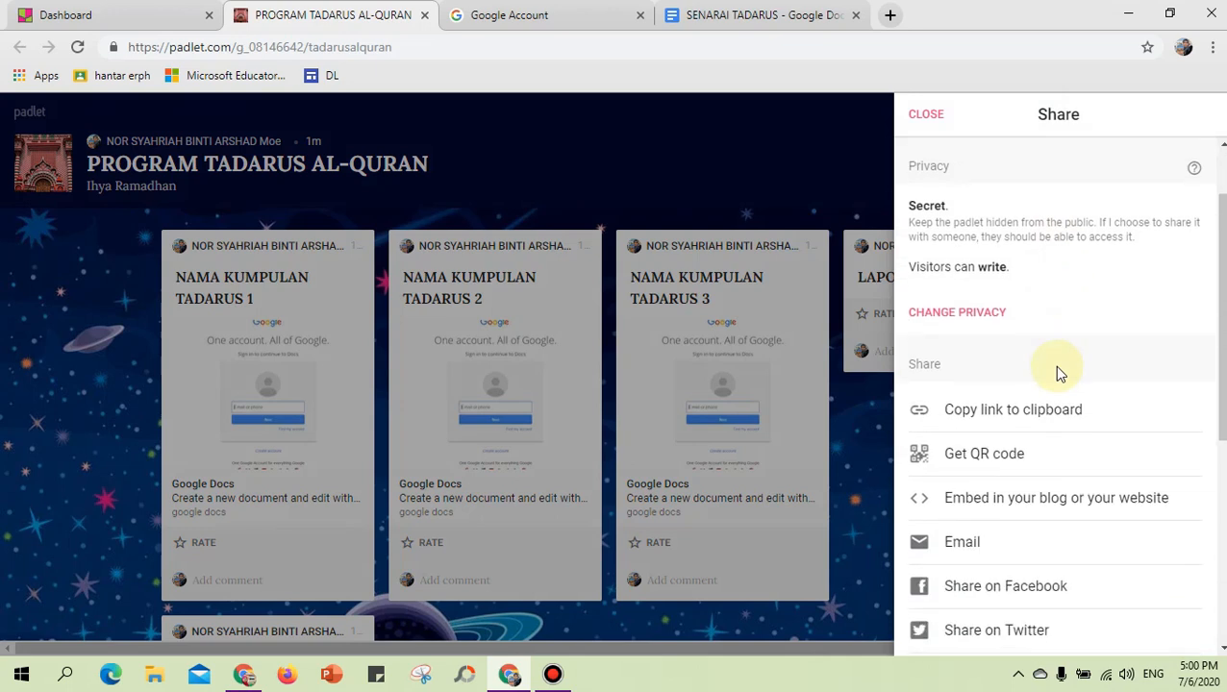
pyautogui.scroll(1, 1054, 365)
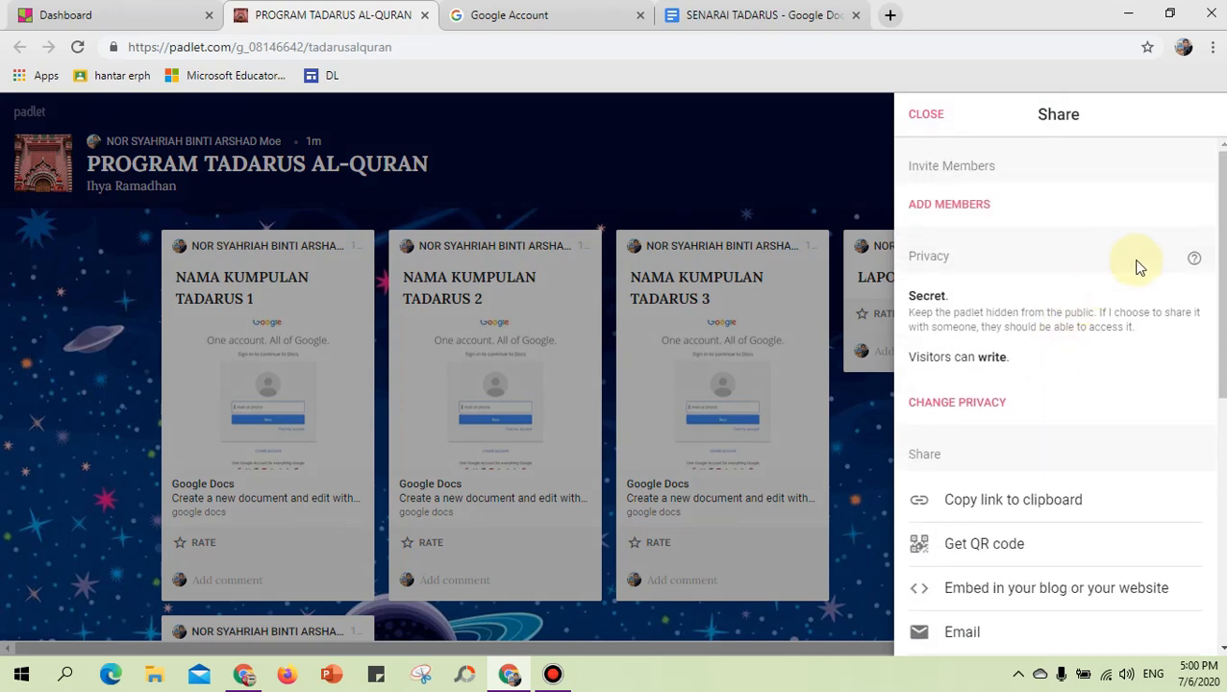
pyautogui.click(955, 404)
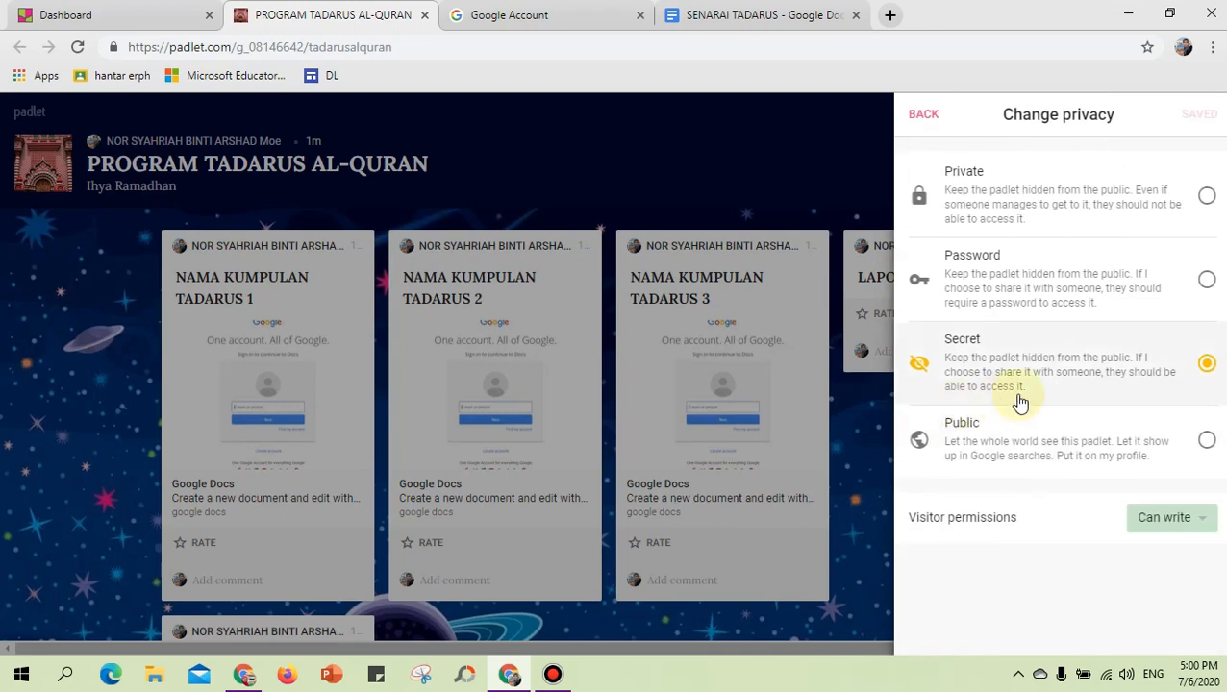
pyautogui.click(1207, 443)
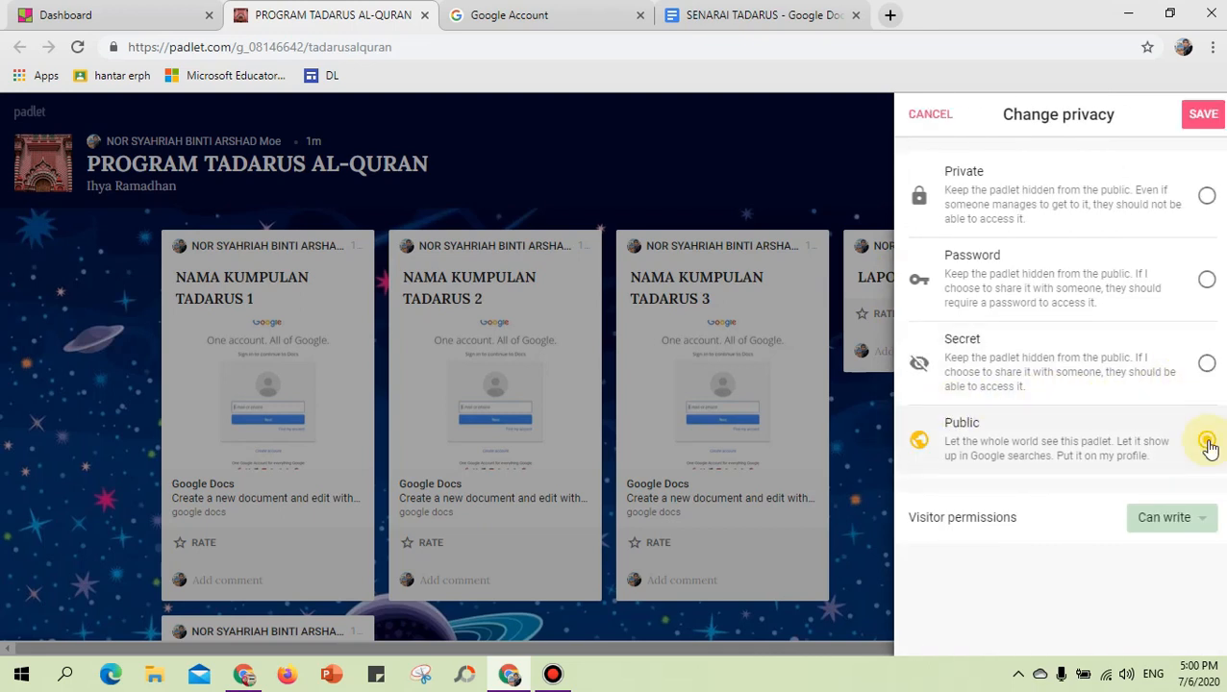
pyautogui.click(1207, 197)
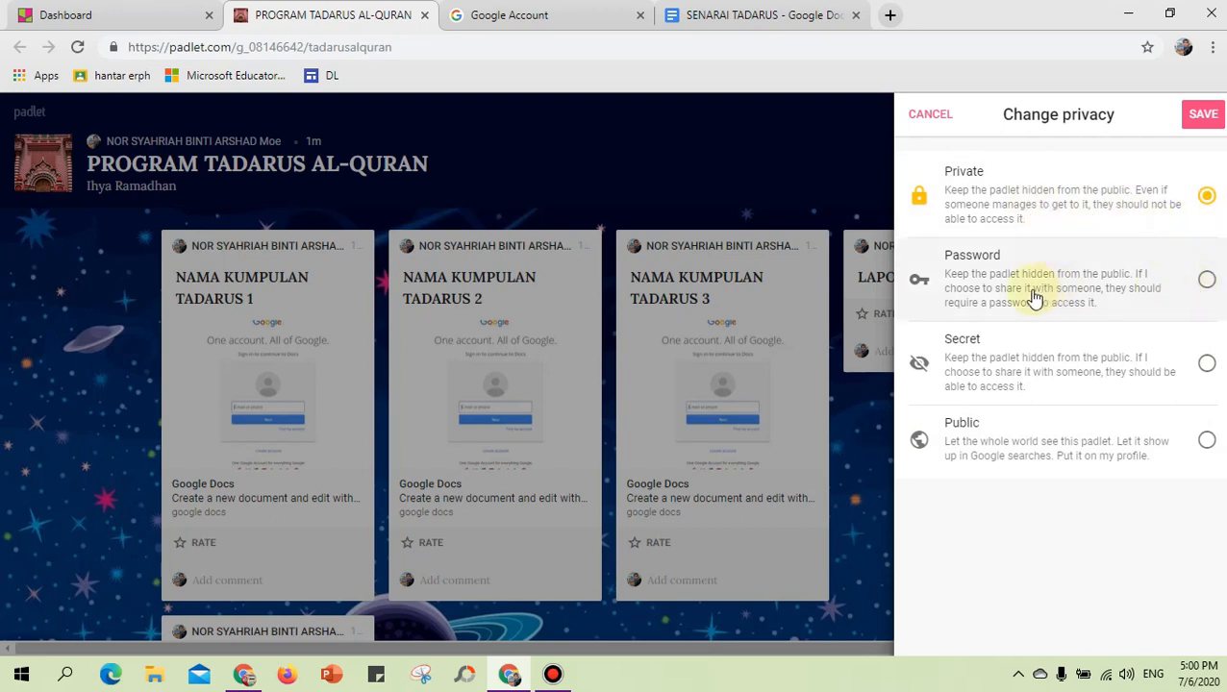
pyautogui.click(1206, 450)
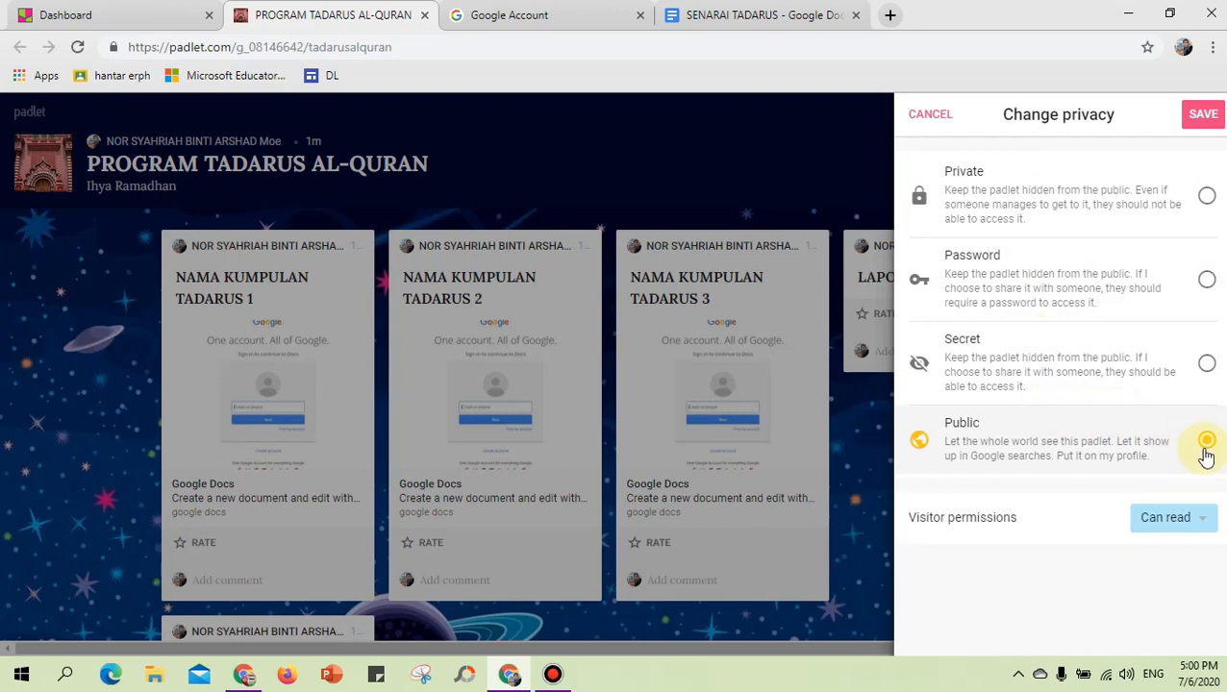
# Set the padlet's visitor permissions to Can write, save the privacy change and return to the sharing options
pyautogui.click(1165, 525)
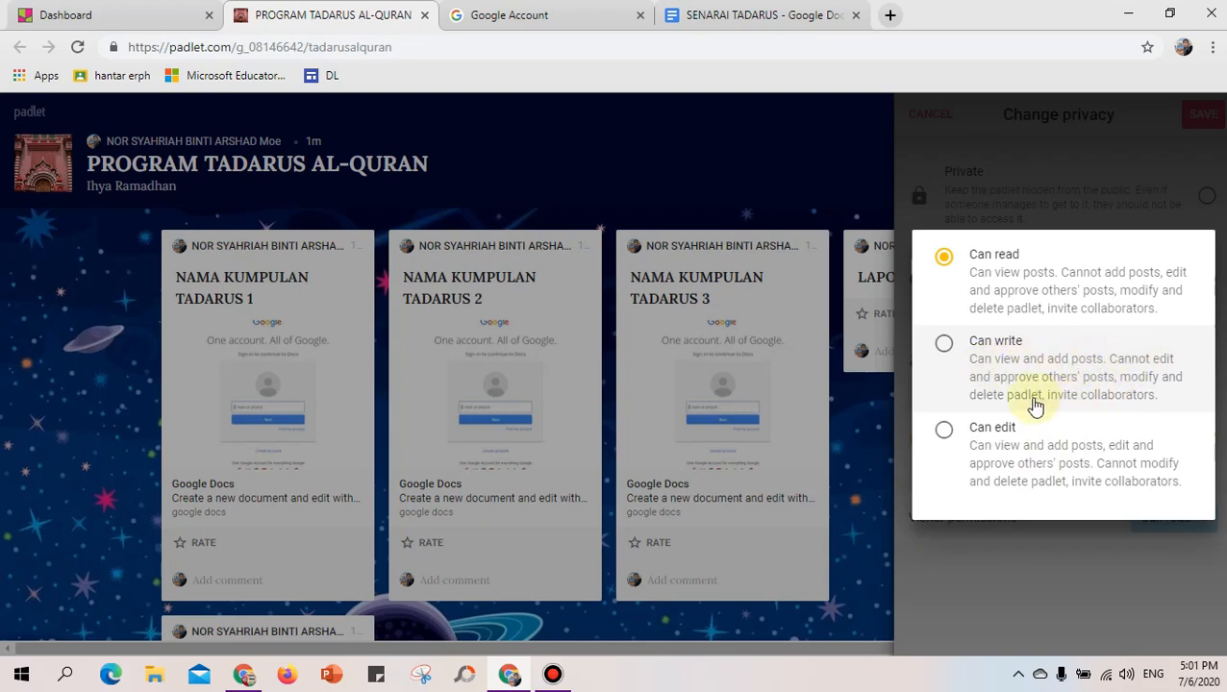
pyautogui.click(944, 344)
pyautogui.click(945, 258)
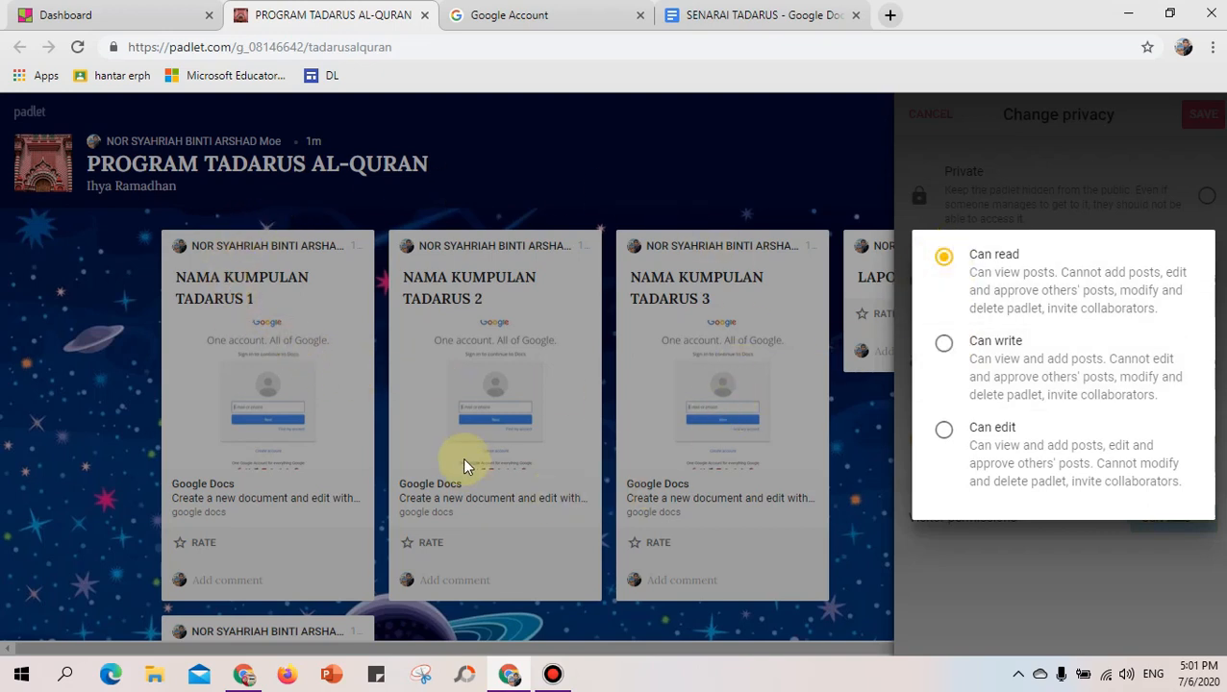
pyautogui.click(943, 348)
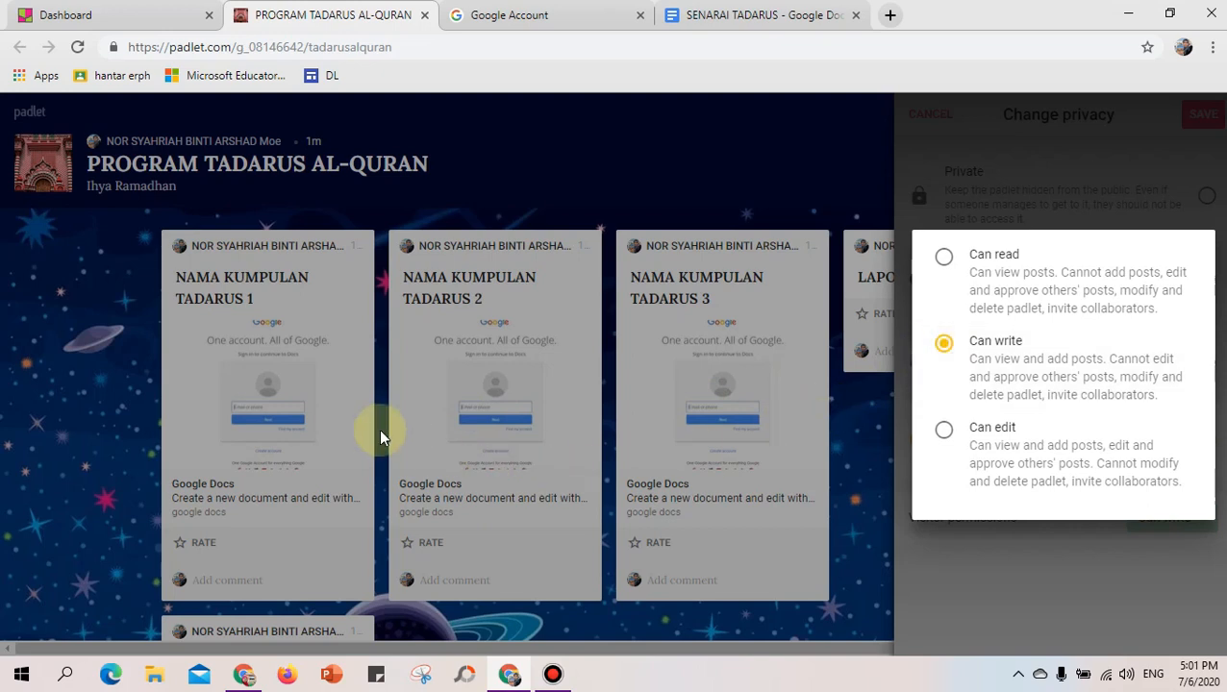
pyautogui.click(943, 433)
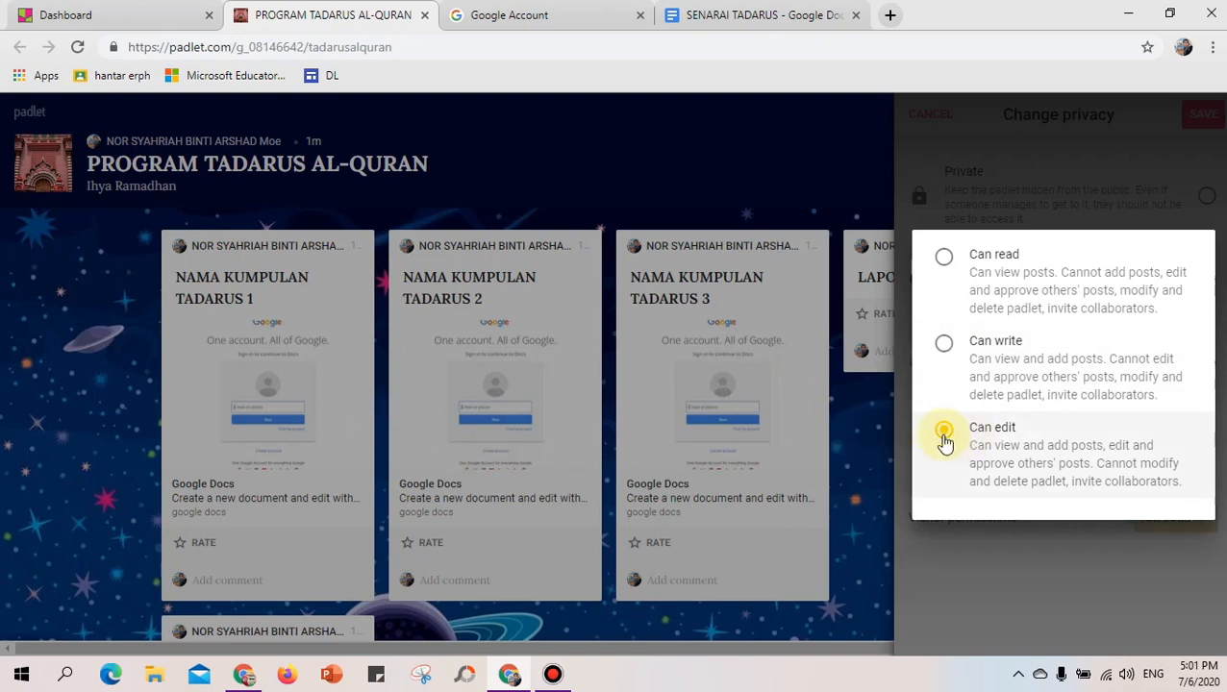
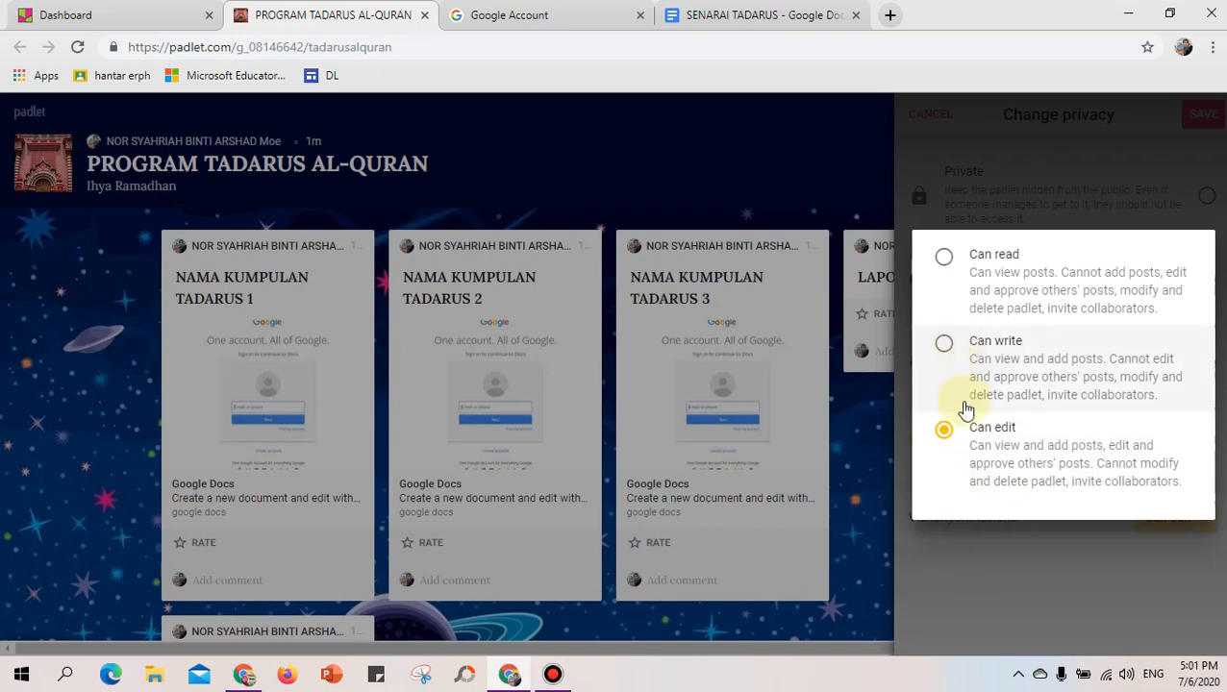
pyautogui.click(943, 346)
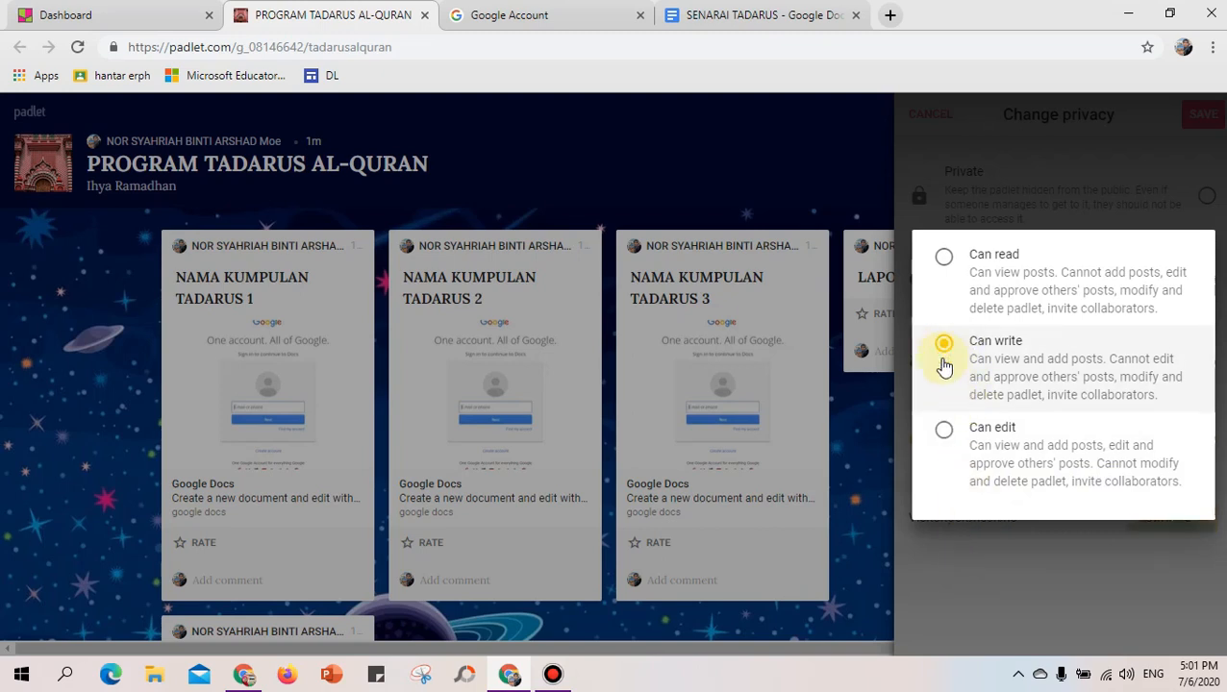
pyautogui.click(944, 432)
pyautogui.click(945, 347)
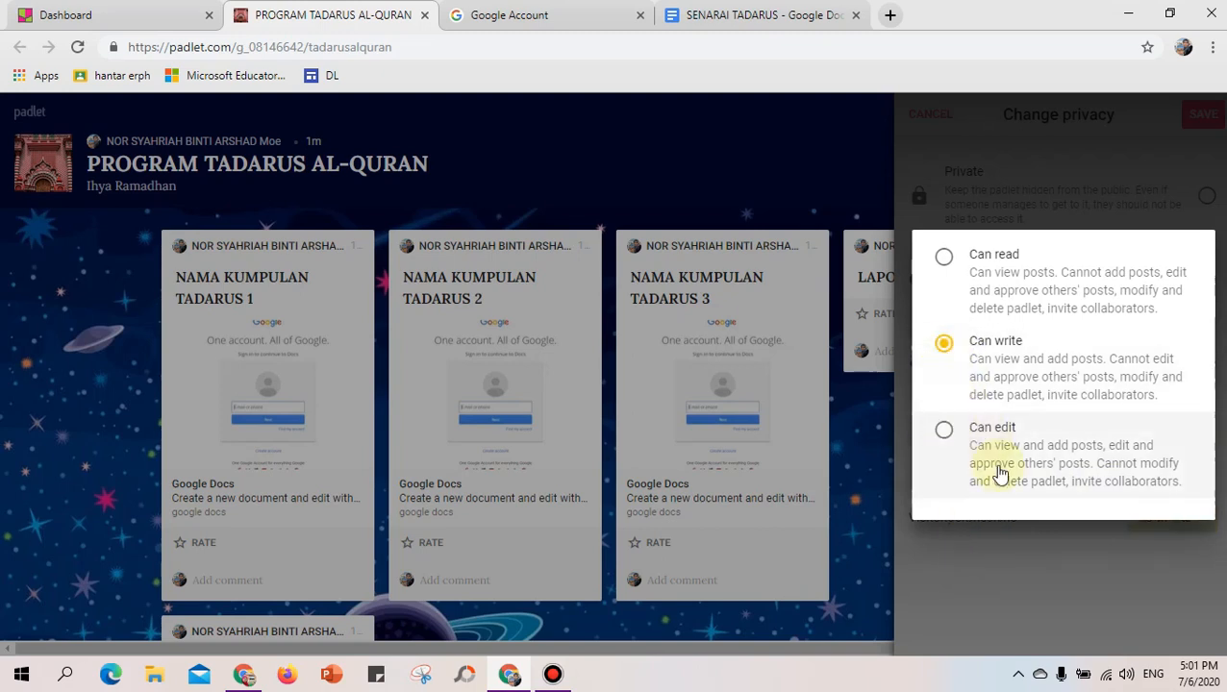
pyautogui.click(1024, 550)
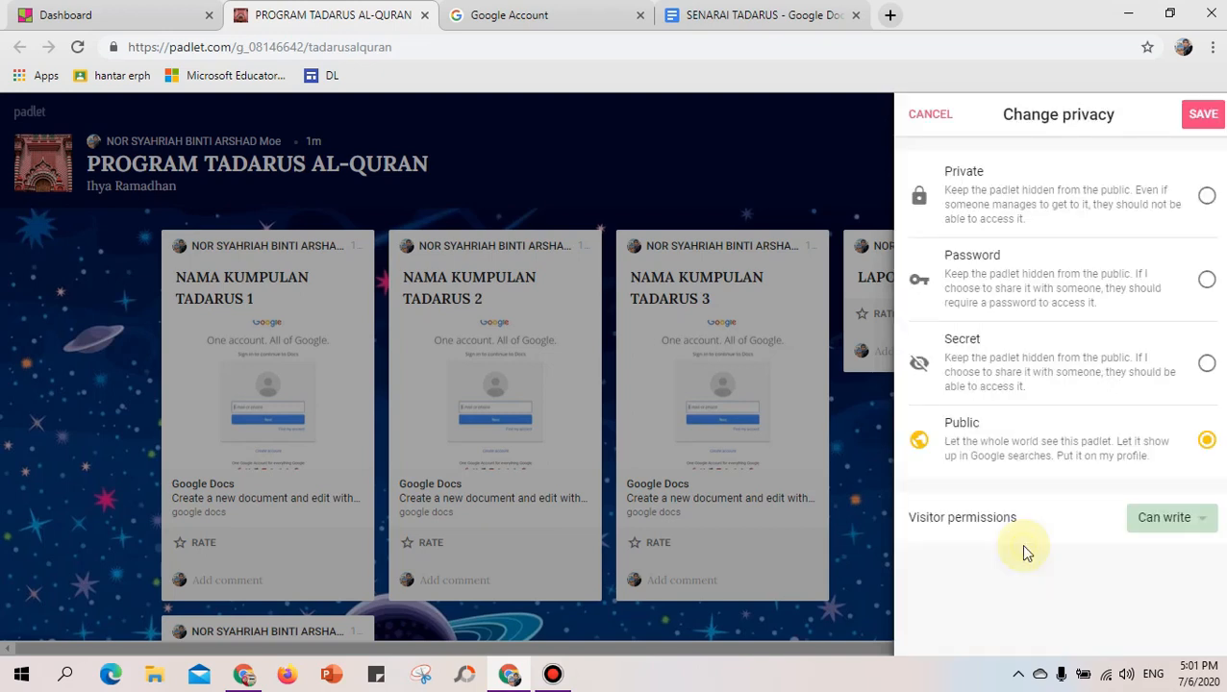
pyautogui.click(1200, 116)
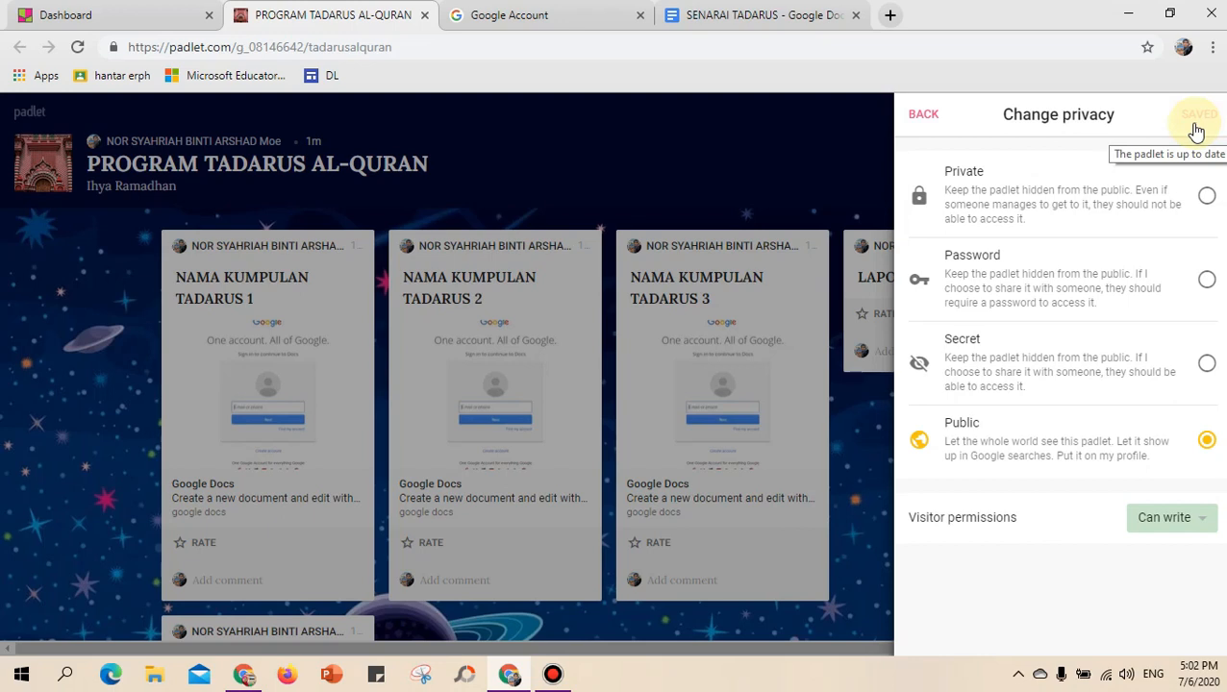
pyautogui.click(921, 117)
# Copy the padlet's link to the clipboard and switch to Telegram
pyautogui.scroll(-2, 1074, 377)
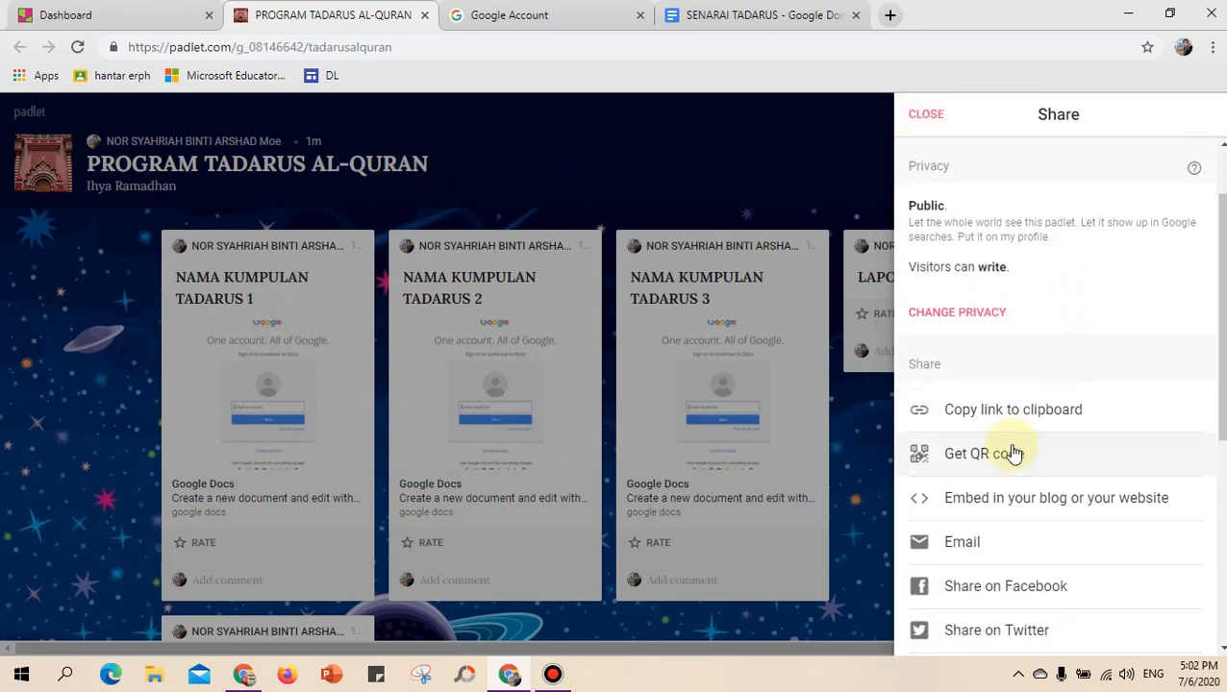
pyautogui.click(1012, 415)
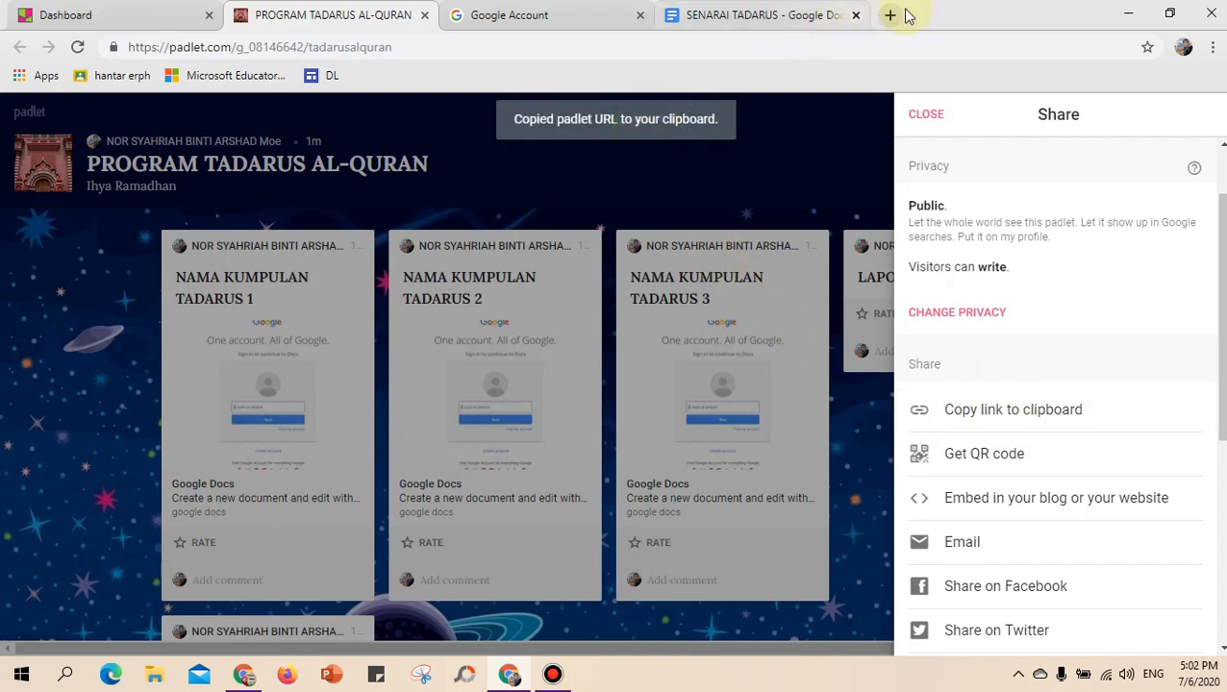
pyautogui.click(1128, 22)
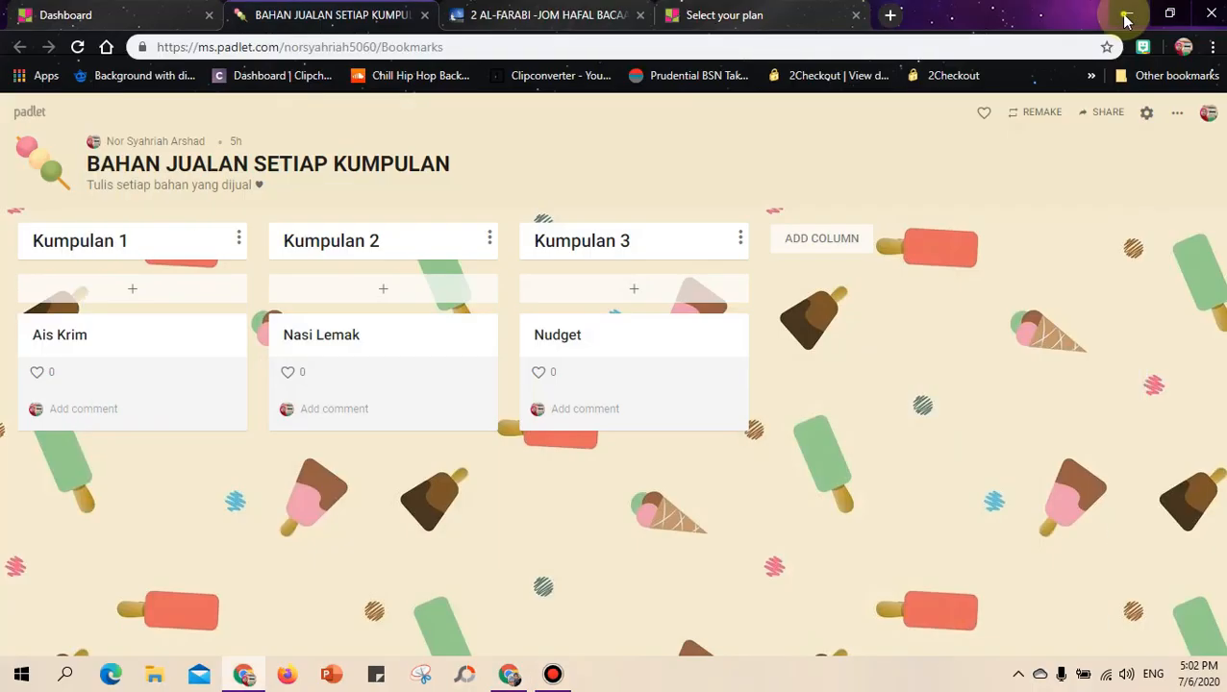
pyautogui.click(1123, 18)
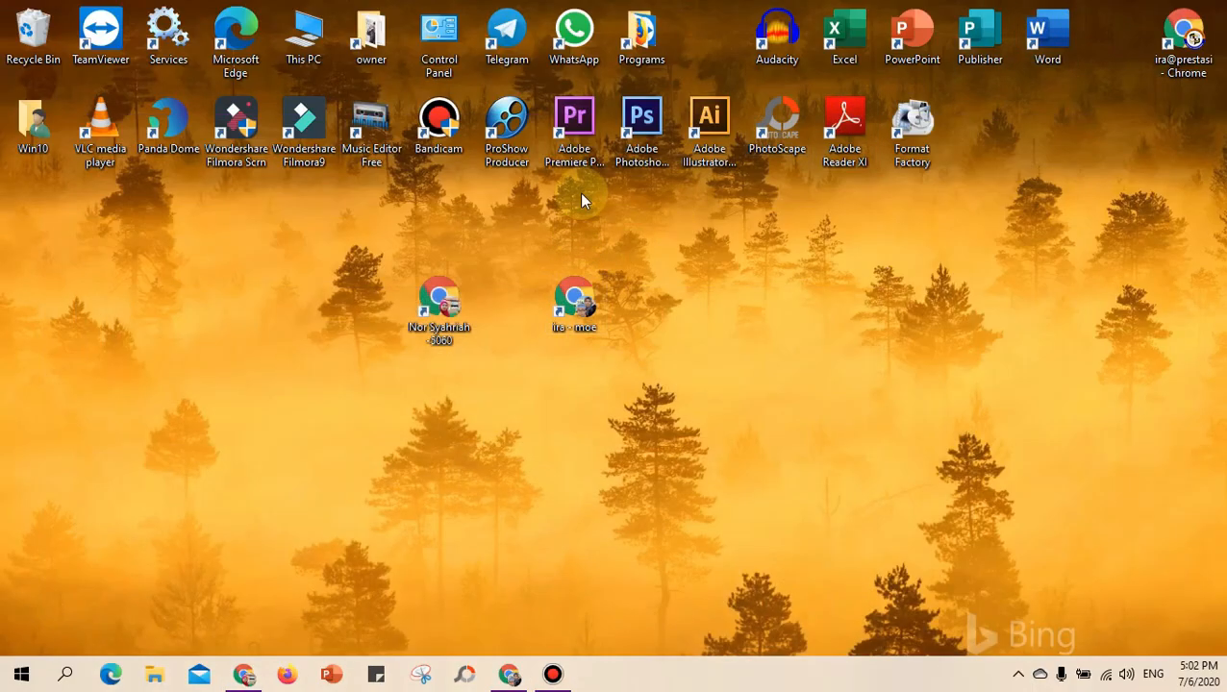
pyautogui.click(525, 37)
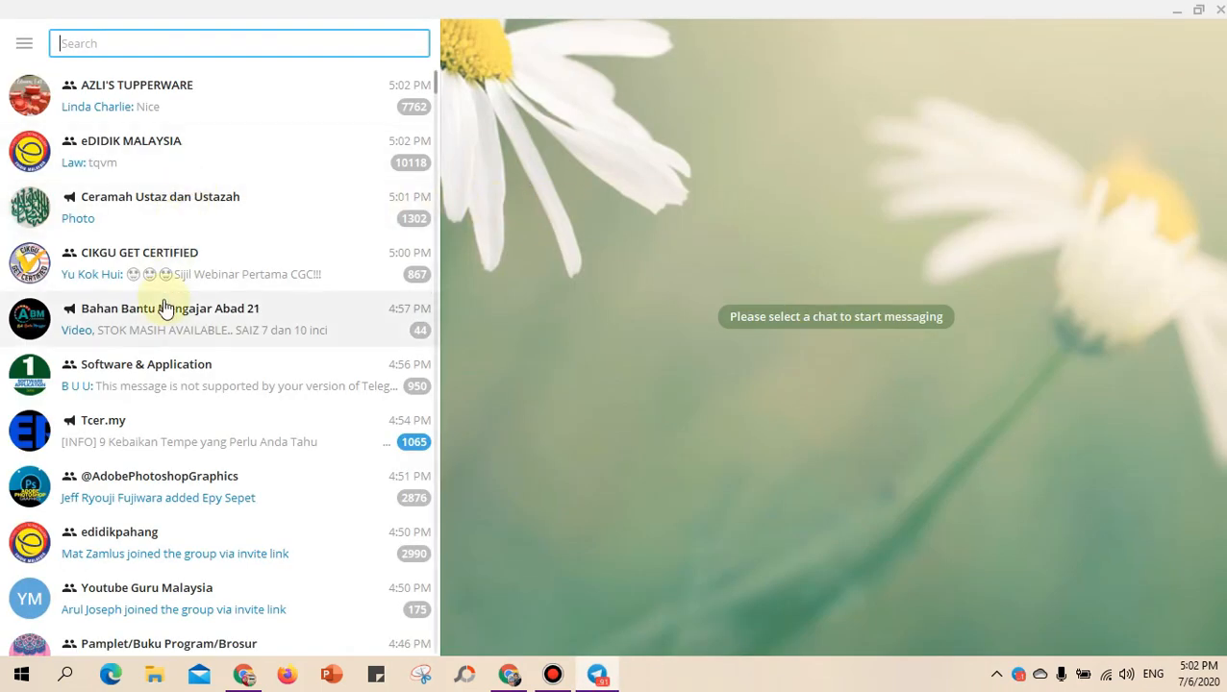
# Search for the personal Telegram channel by its name and send the copied padlet link there
pyautogui.write('Ira')
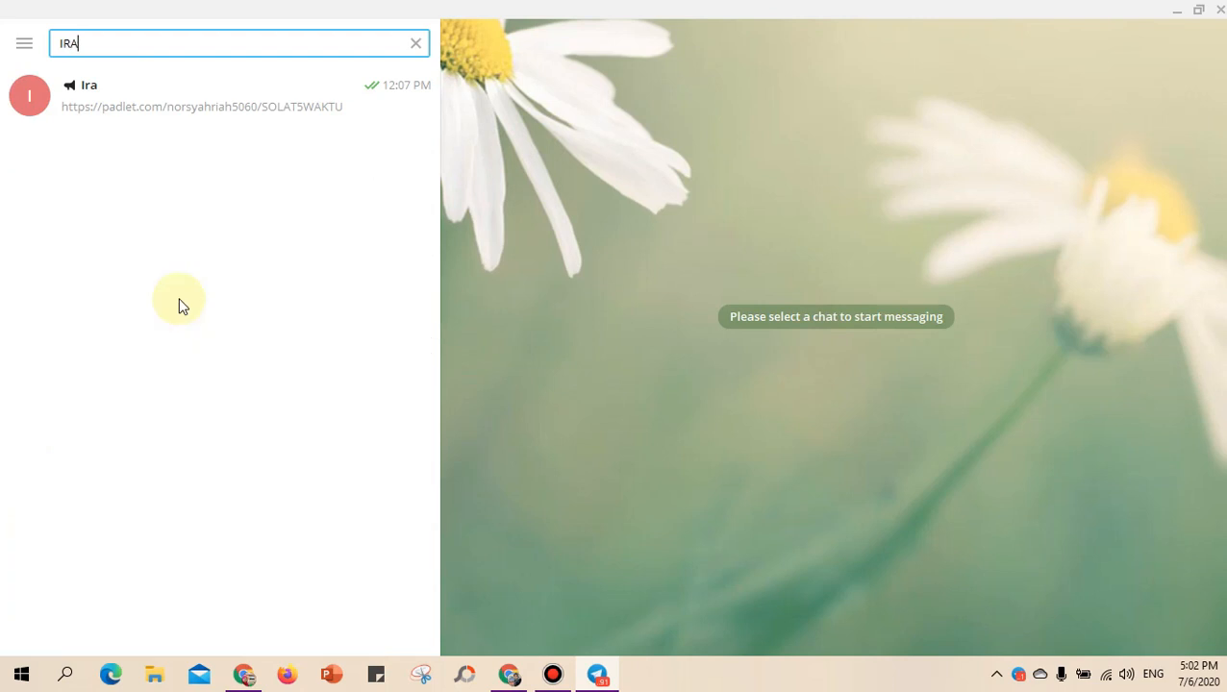
pyautogui.click(186, 113)
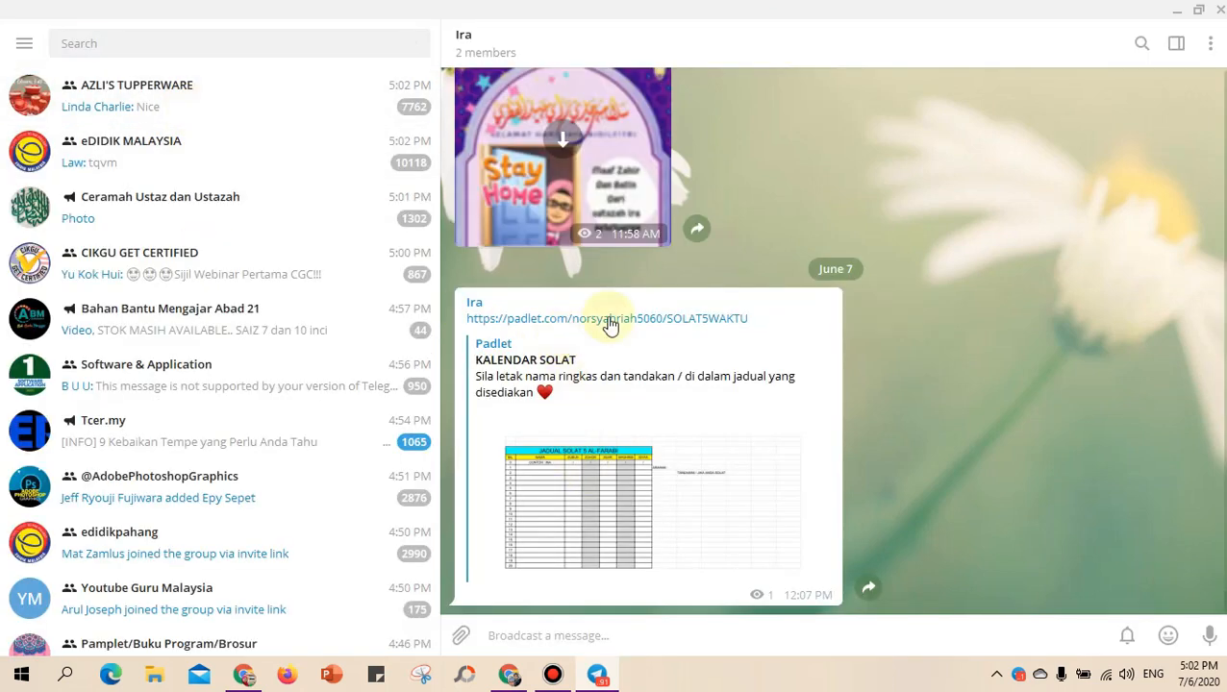
pyautogui.rightClick(503, 636)
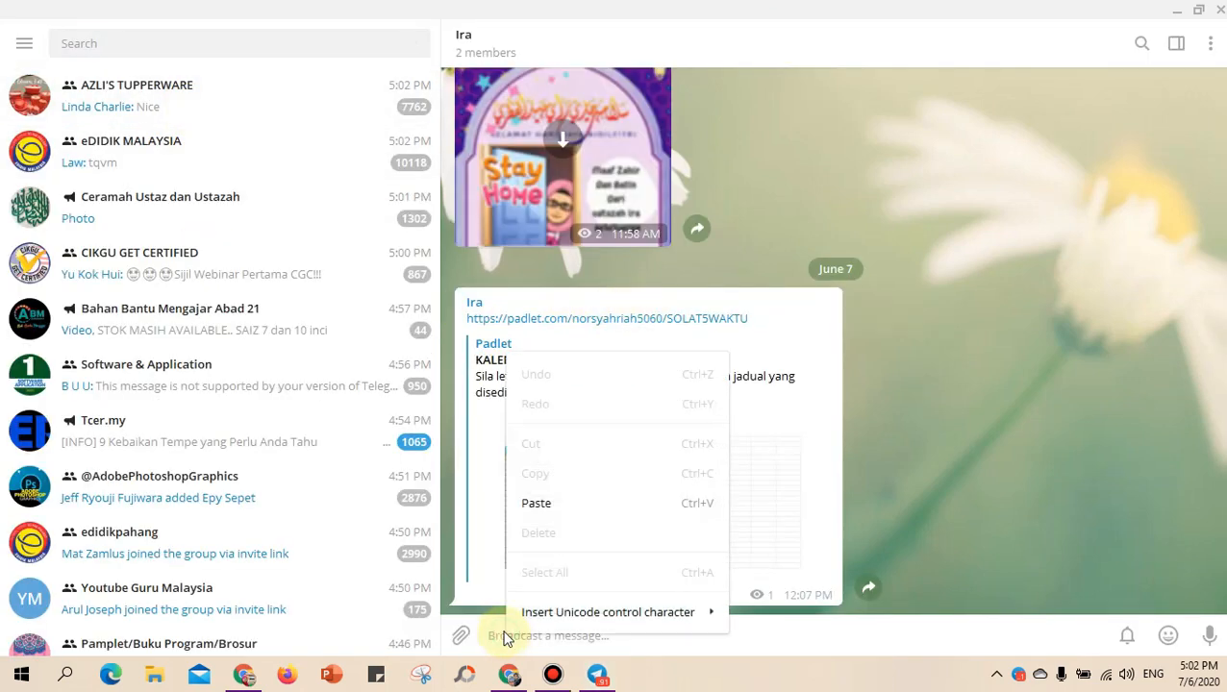
pyautogui.click(545, 508)
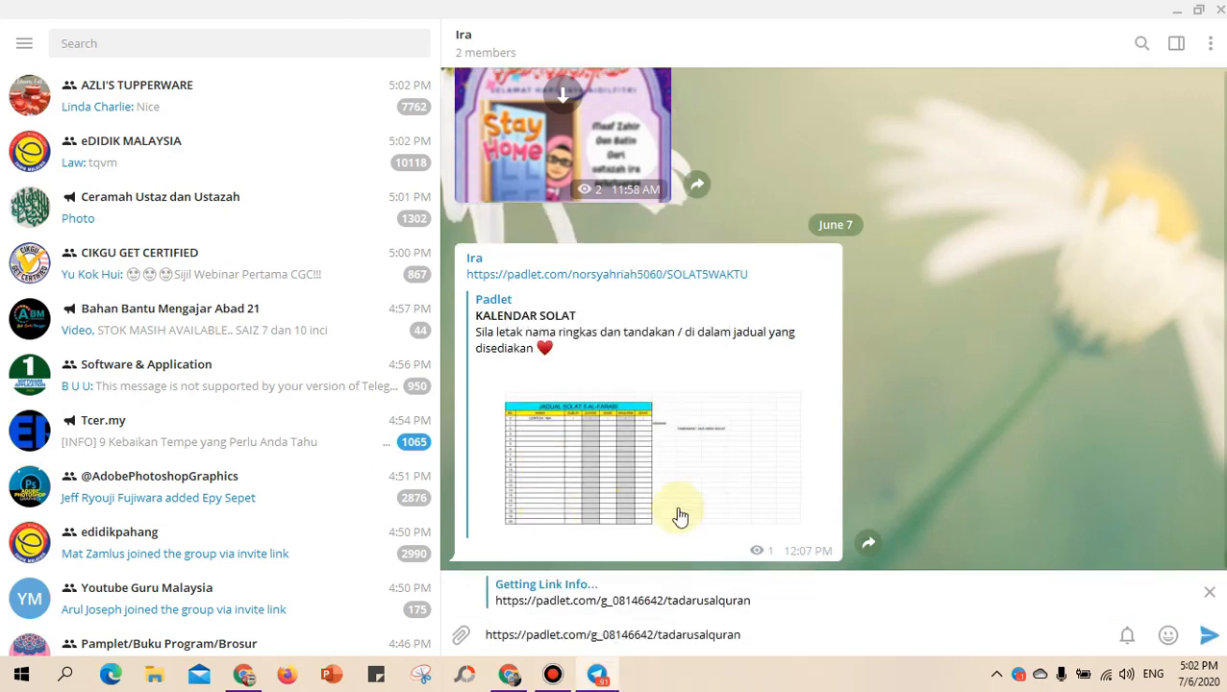
pyautogui.click(1209, 635)
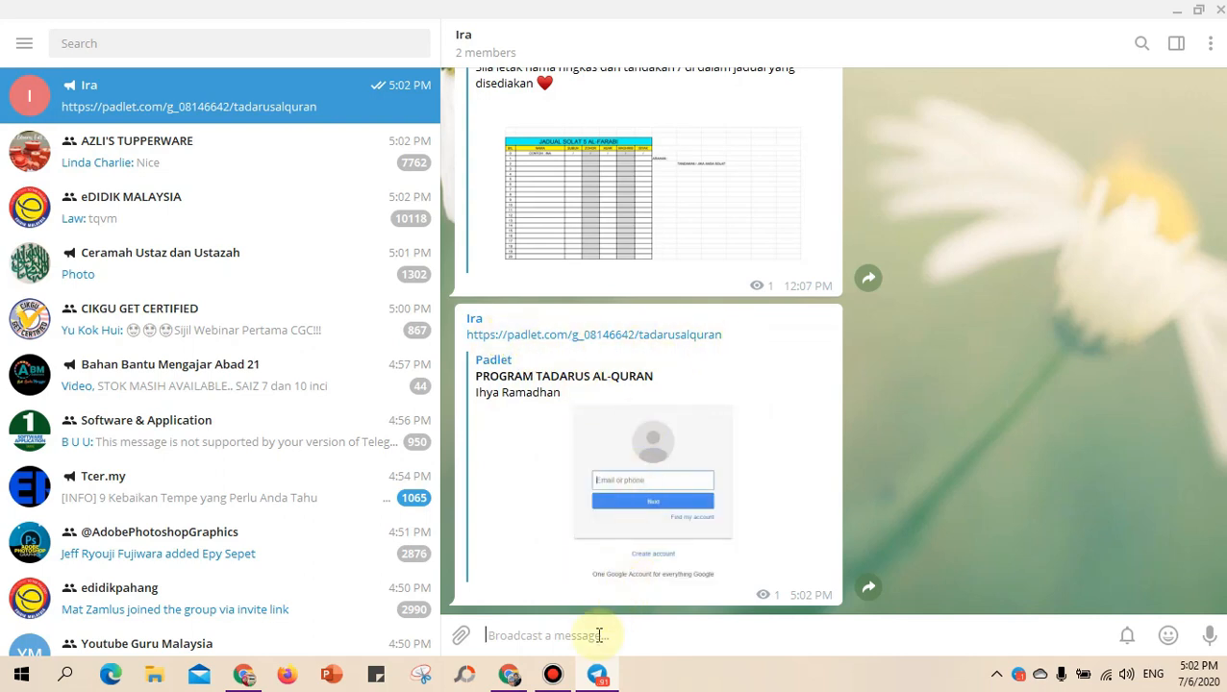
# Switch back to the padlet in Chrome, display its QR code and copy the code image
pyautogui.click(511, 676)
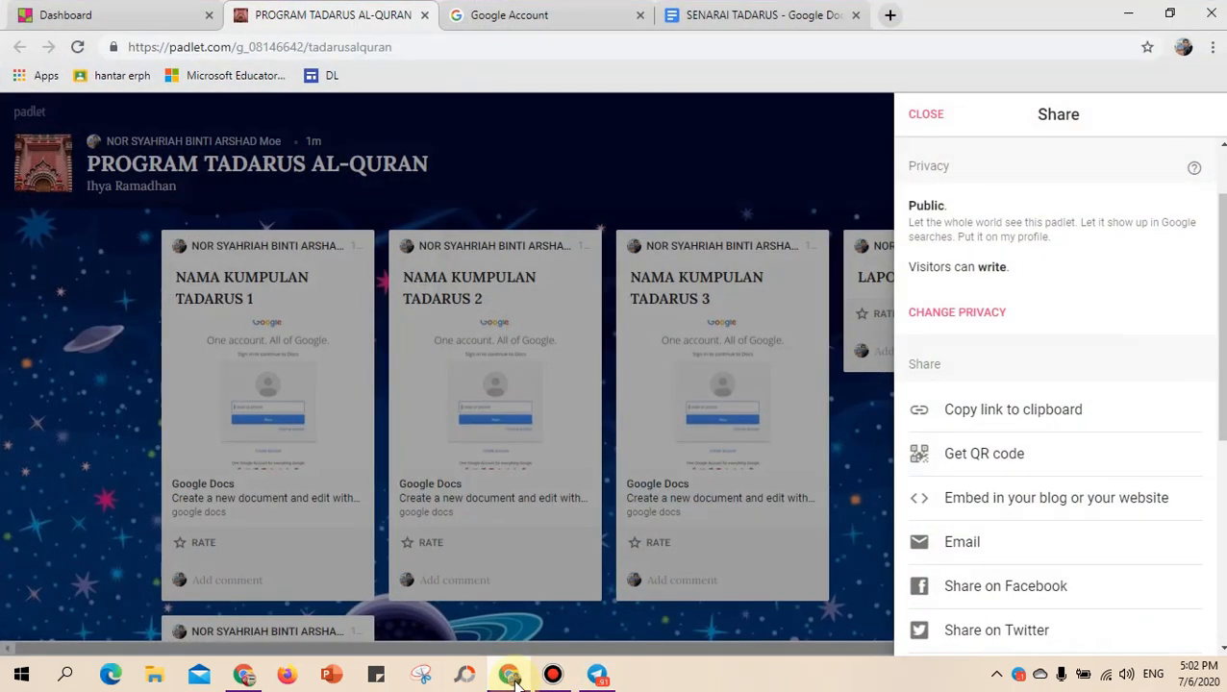
pyautogui.click(986, 463)
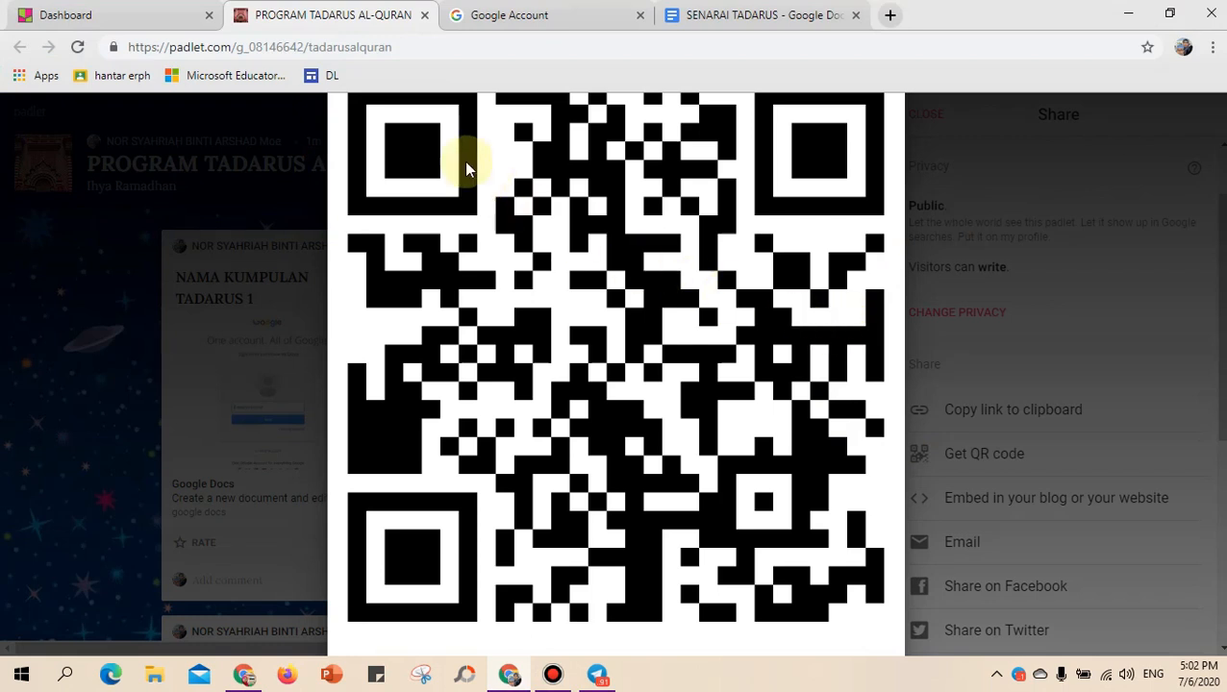
pyautogui.click(965, 141)
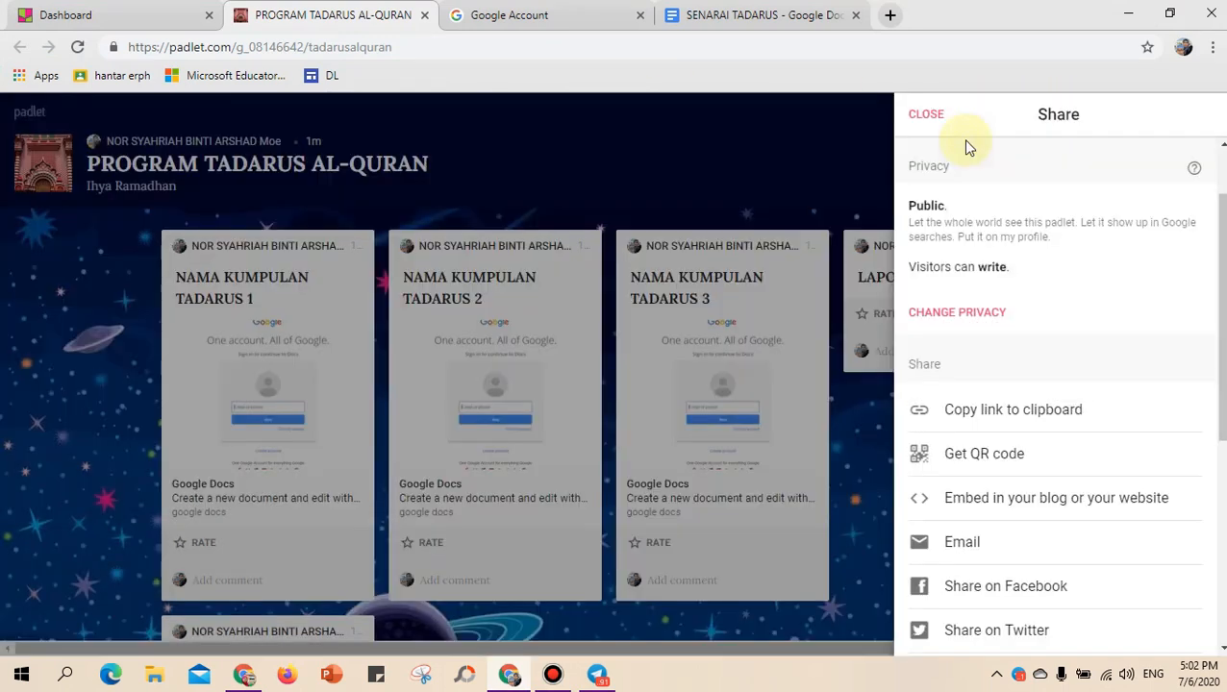
pyautogui.click(1005, 464)
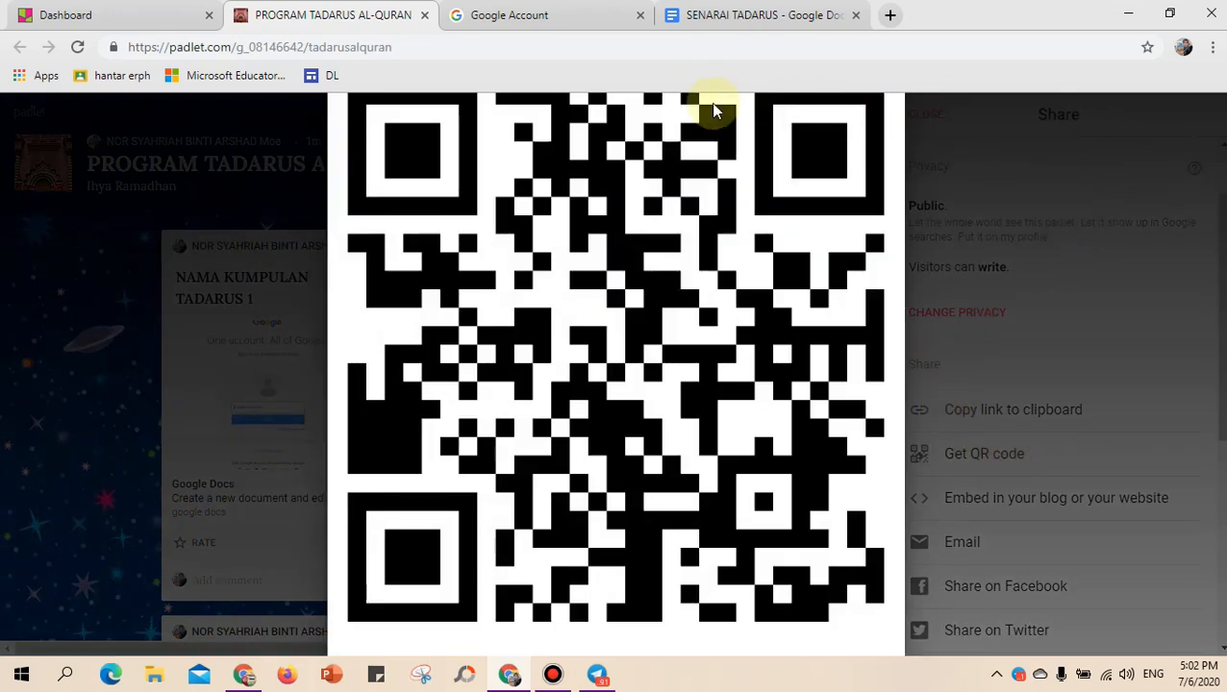
pyautogui.click(979, 165)
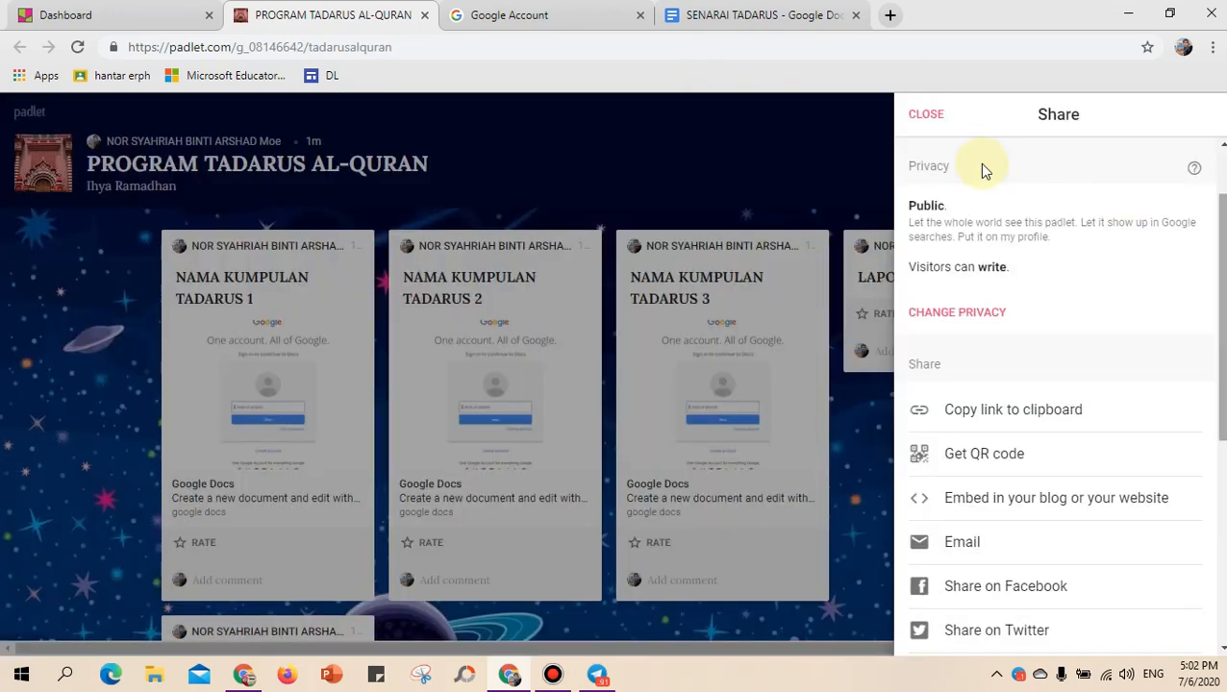
pyautogui.click(999, 450)
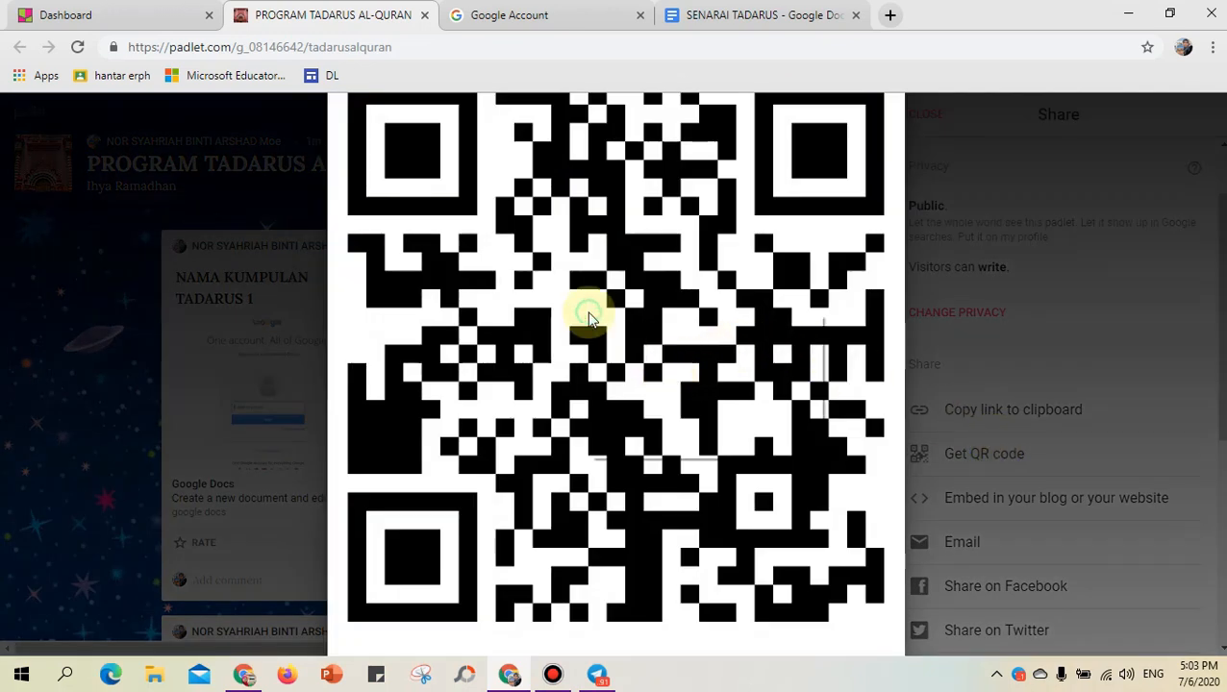
pyautogui.rightClick(597, 319)
pyautogui.click(634, 375)
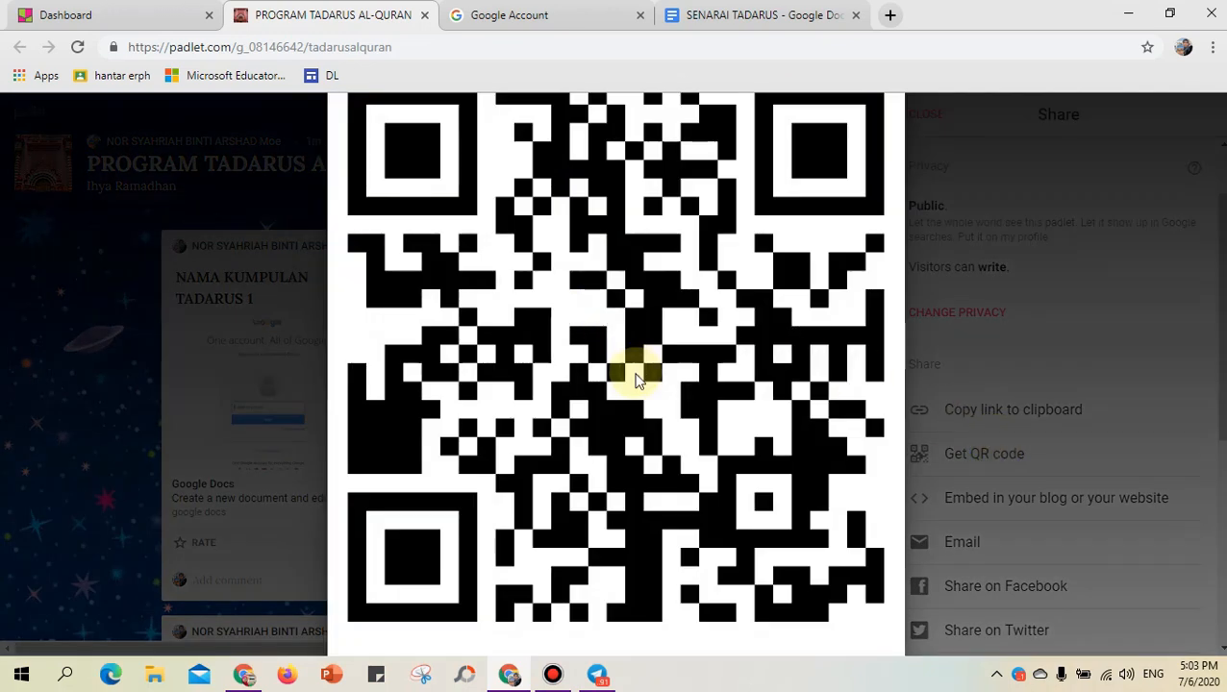
# Create a blank presentation in PowerPoint, paste the copied QR code onto its slide and shrink the picture
pyautogui.click(328, 677)
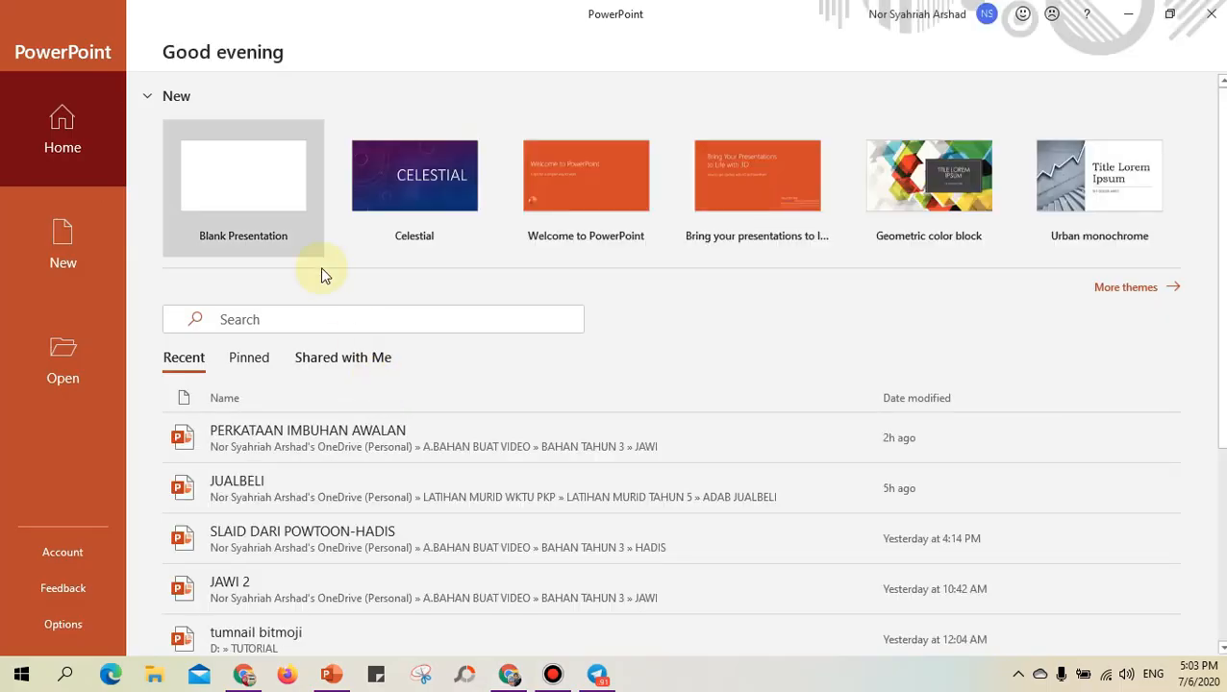
pyautogui.click(234, 175)
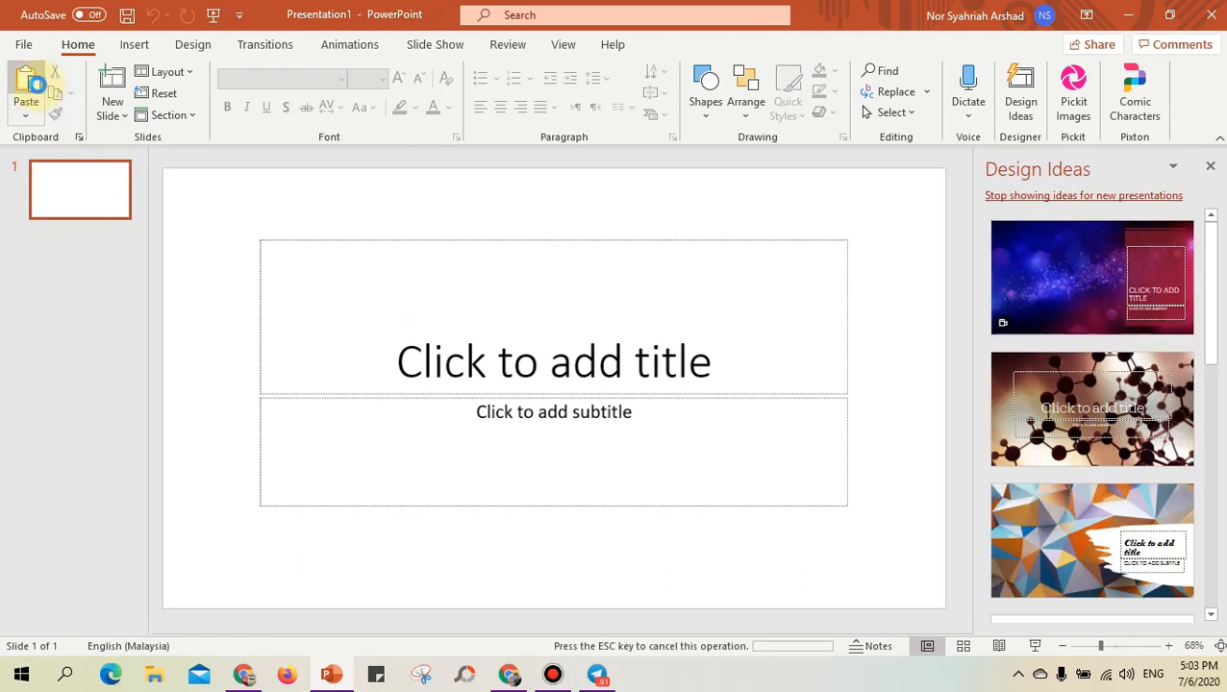
pyautogui.click(27, 85)
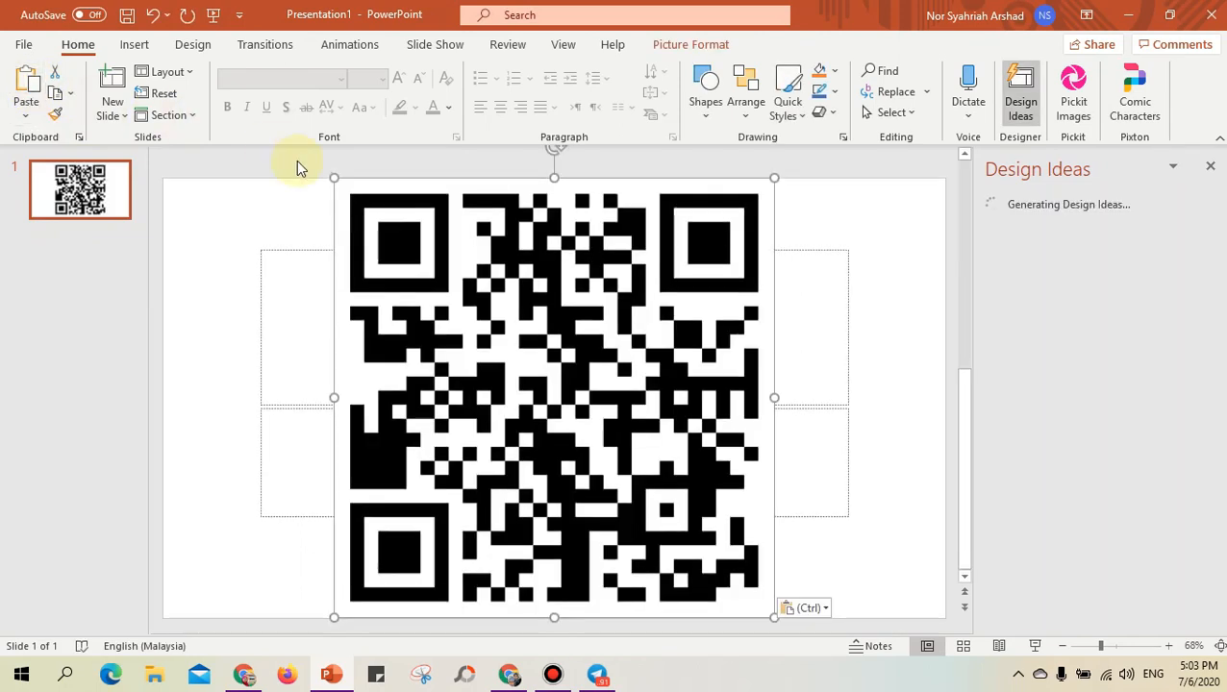
pyautogui.moveTo(327, 177); pyautogui.dragTo(462, 298)
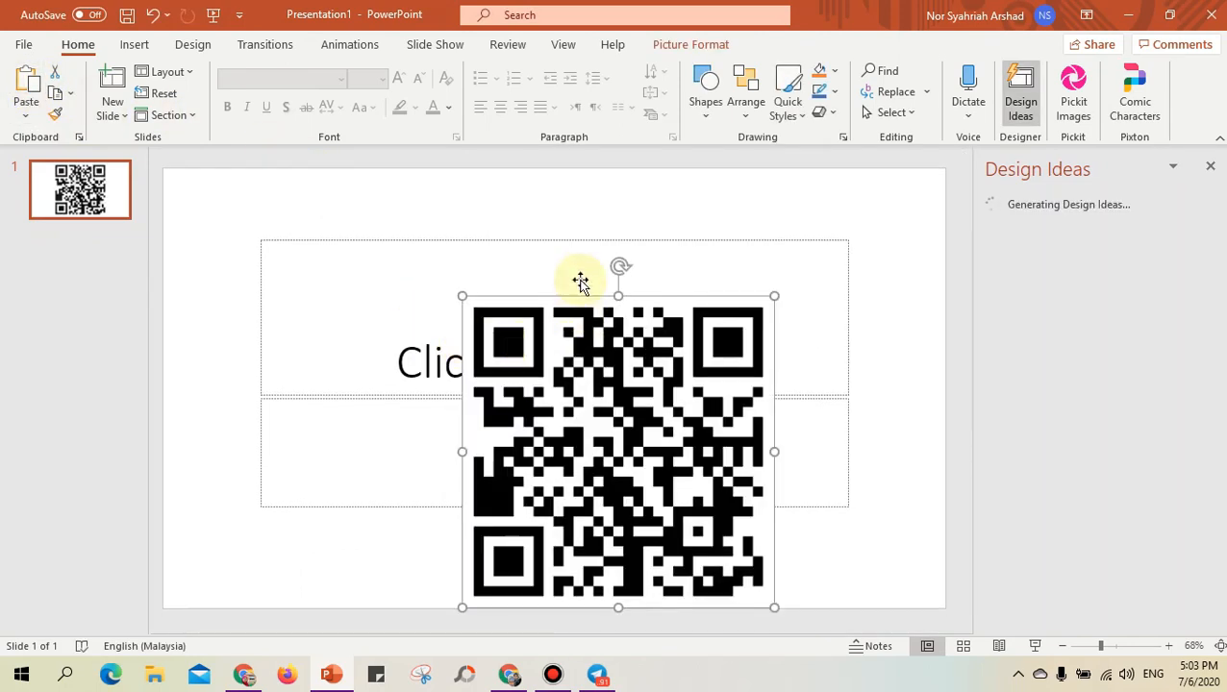
# Delete the slide's empty title and subtitle placeholders and move the QR code picture toward the slide's upper left
pyautogui.click(577, 239)
pyautogui.press('Delete')
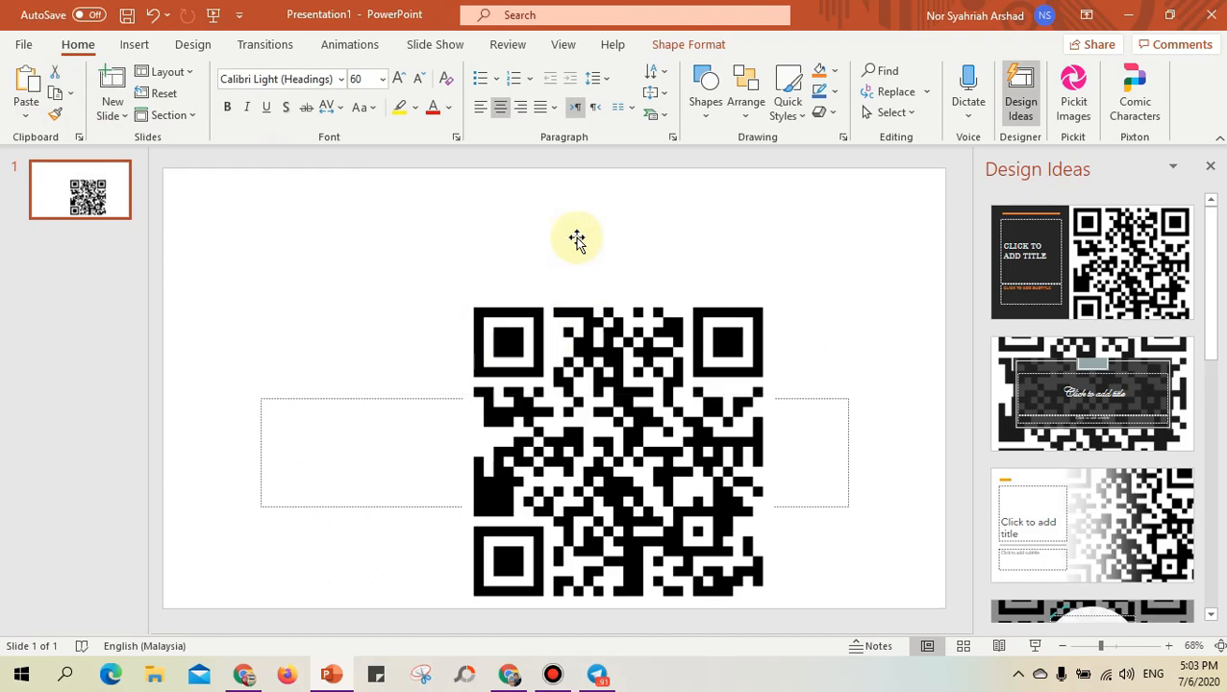
pyautogui.click(426, 402)
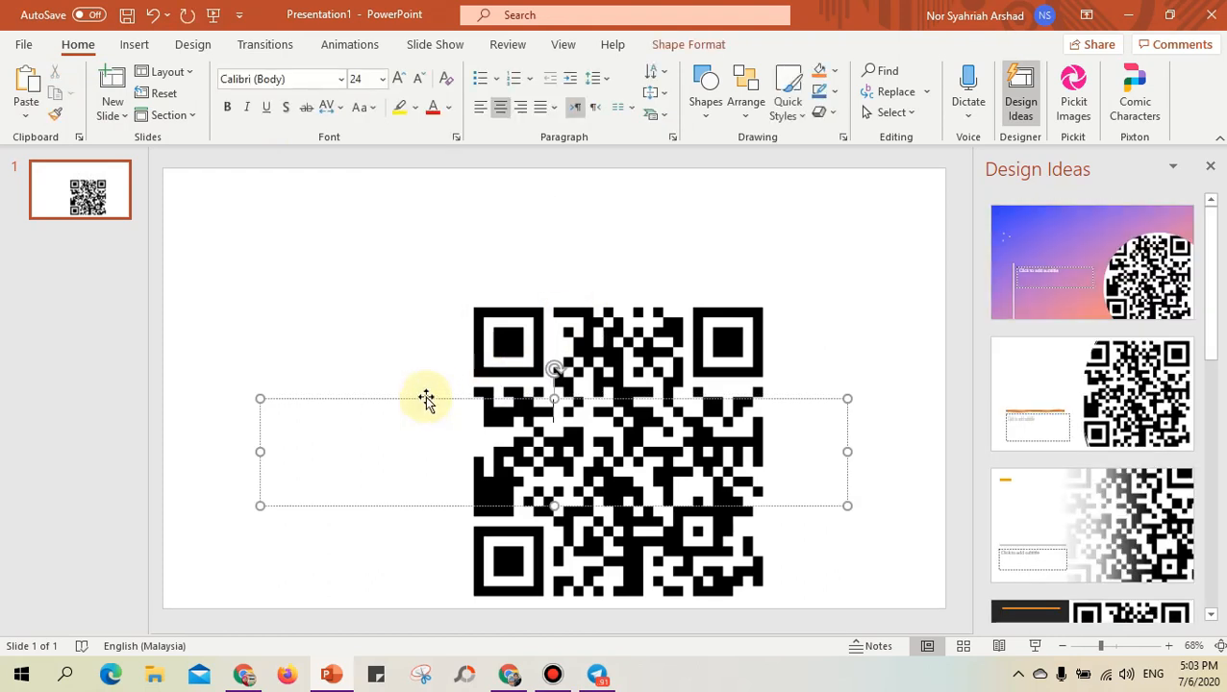
pyautogui.press('Delete')
pyautogui.click(556, 377)
pyautogui.moveTo(554, 377); pyautogui.dragTo(334, 294)
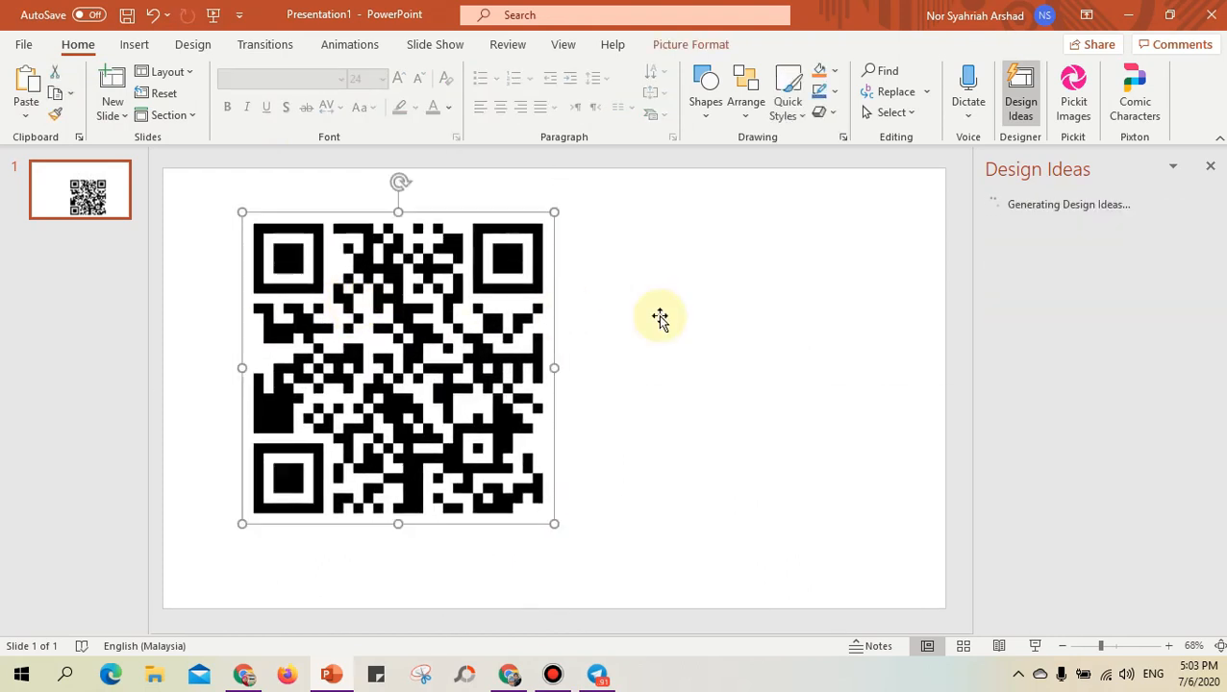
pyautogui.click(658, 316)
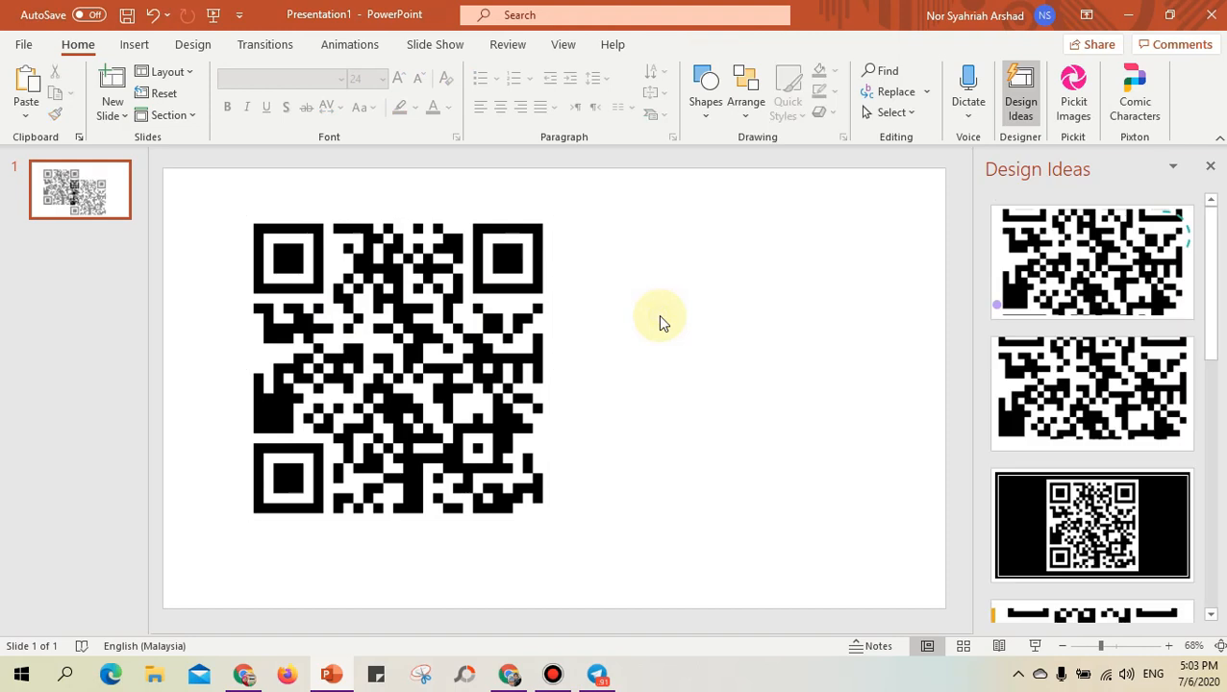
# Switch back to the padlet in Chrome and close the enlarged QR code
pyautogui.click(287, 676)
pyautogui.click(509, 675)
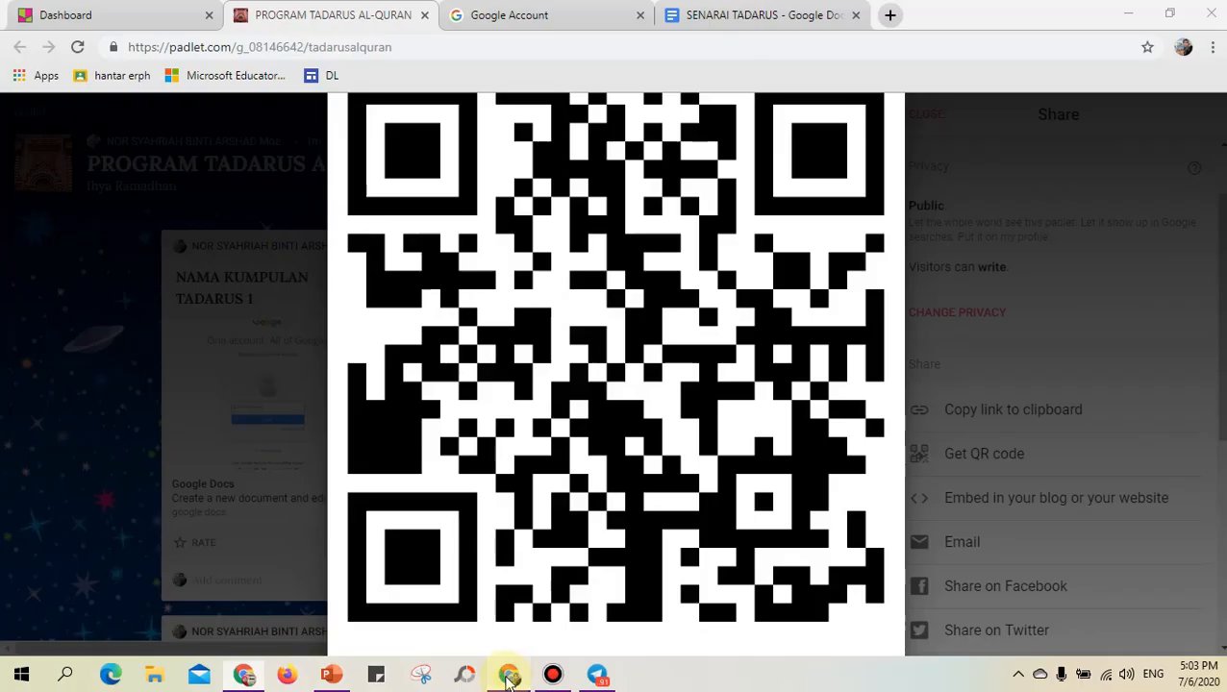
pyautogui.click(1000, 226)
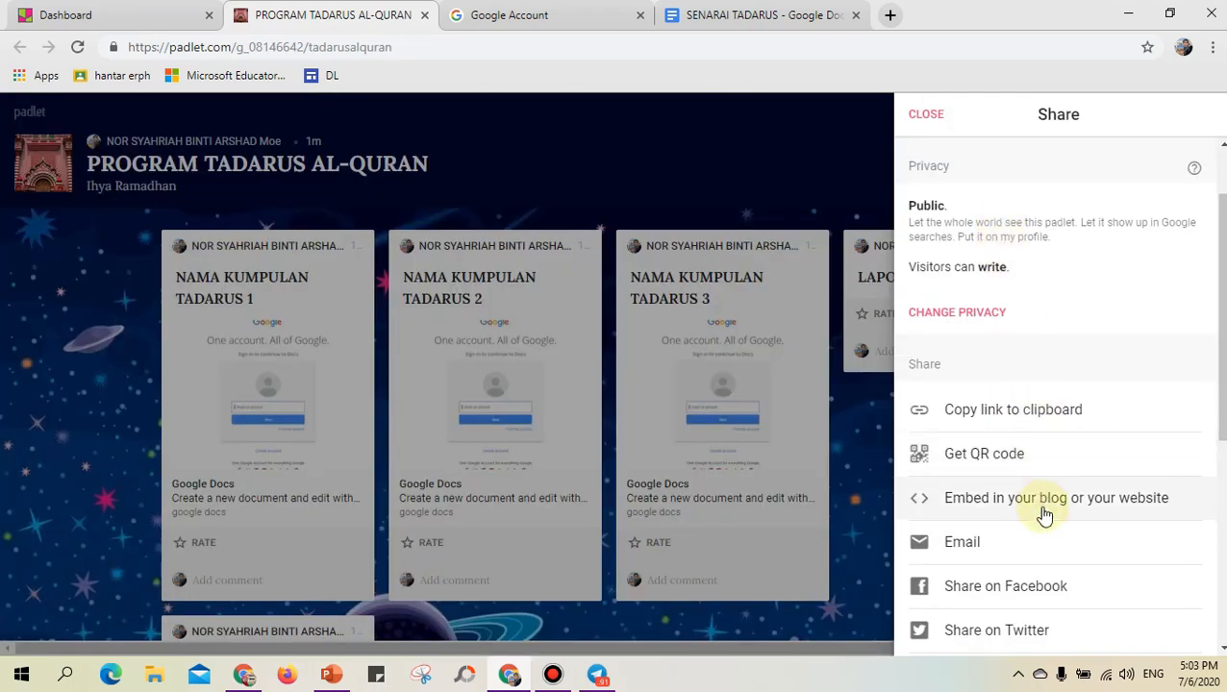
# Open the padlet's Facebook sharing page and close it again
pyautogui.scroll(-1, 1044, 515)
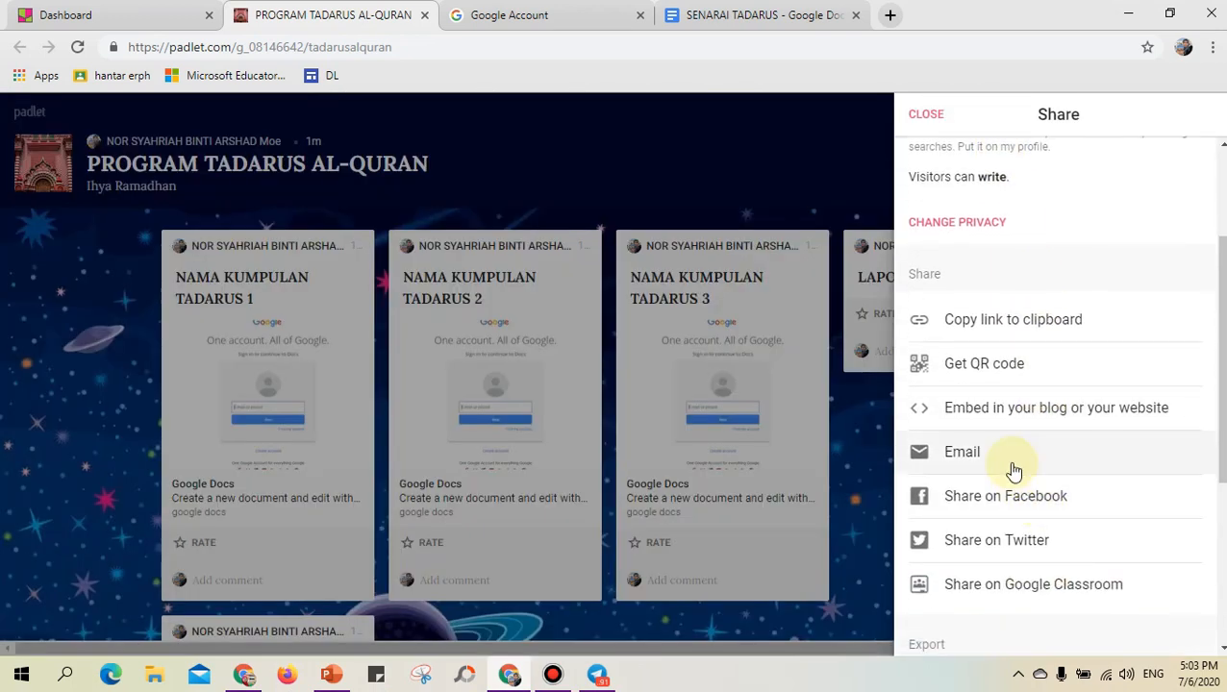
pyautogui.click(1022, 510)
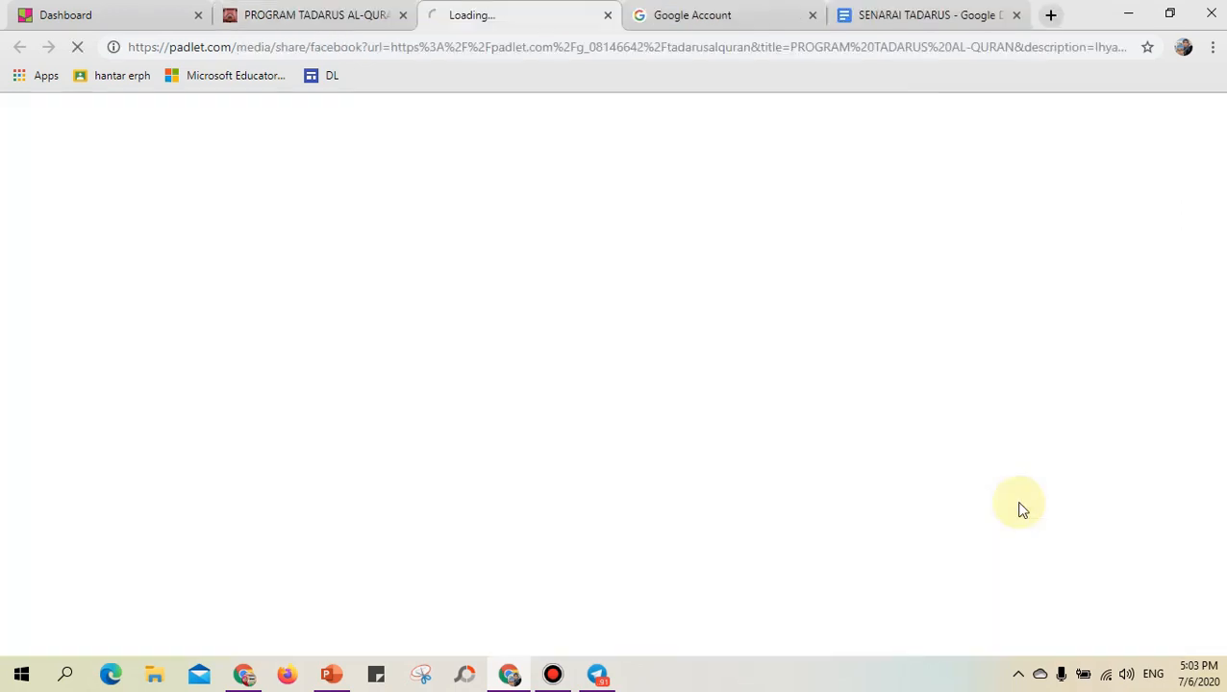
pyautogui.click(608, 15)
# Start sharing the padlet on Google Classroom as an assignment for the TAHUN 5 AL-BUKHARI class, and close the form without assigning it
pyautogui.scroll(-2, 1058, 452)
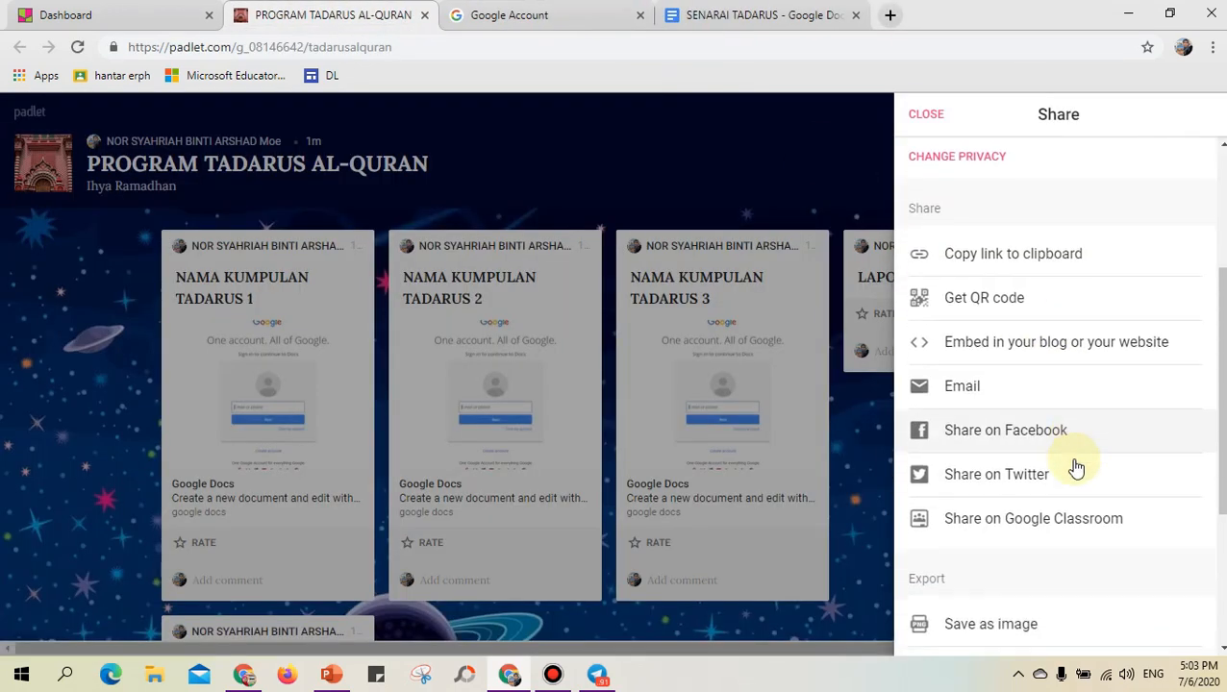
pyautogui.click(1060, 424)
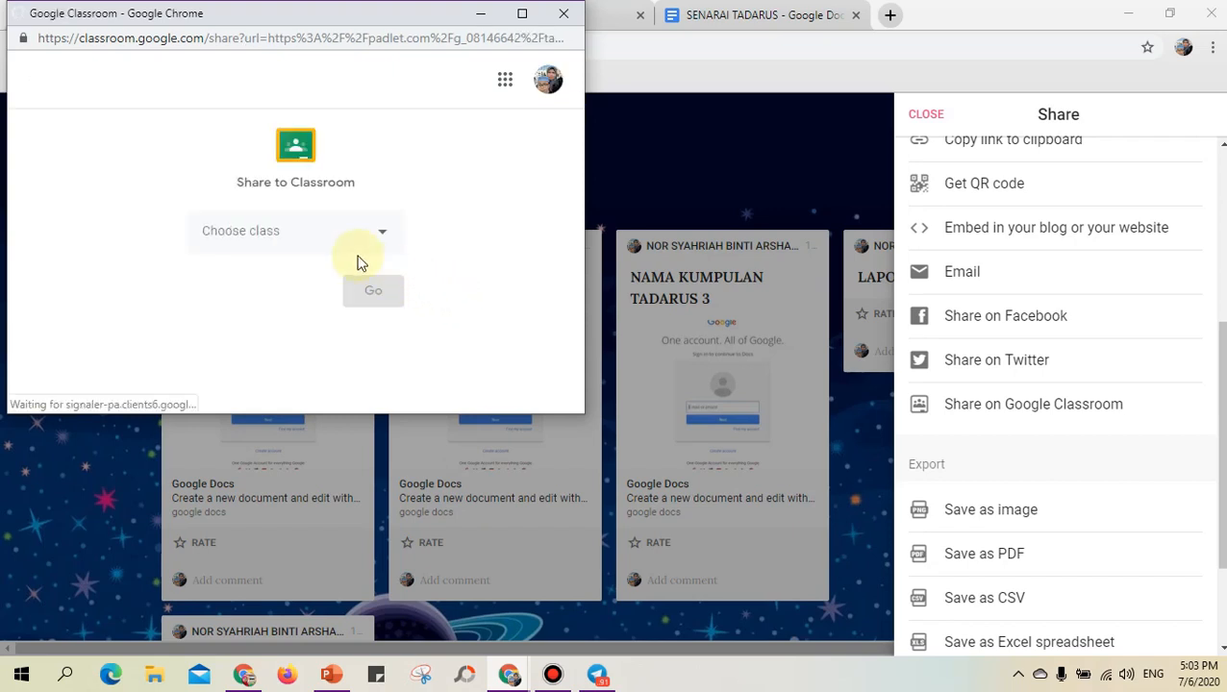
pyautogui.click(349, 233)
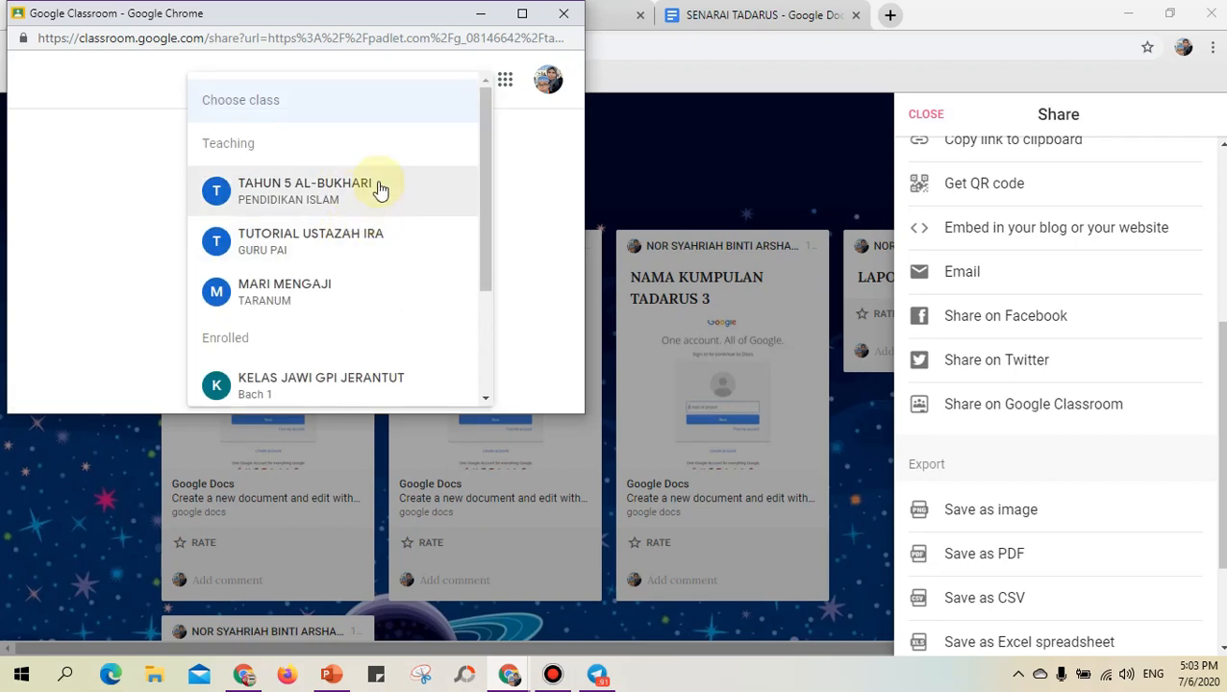
pyautogui.click(380, 195)
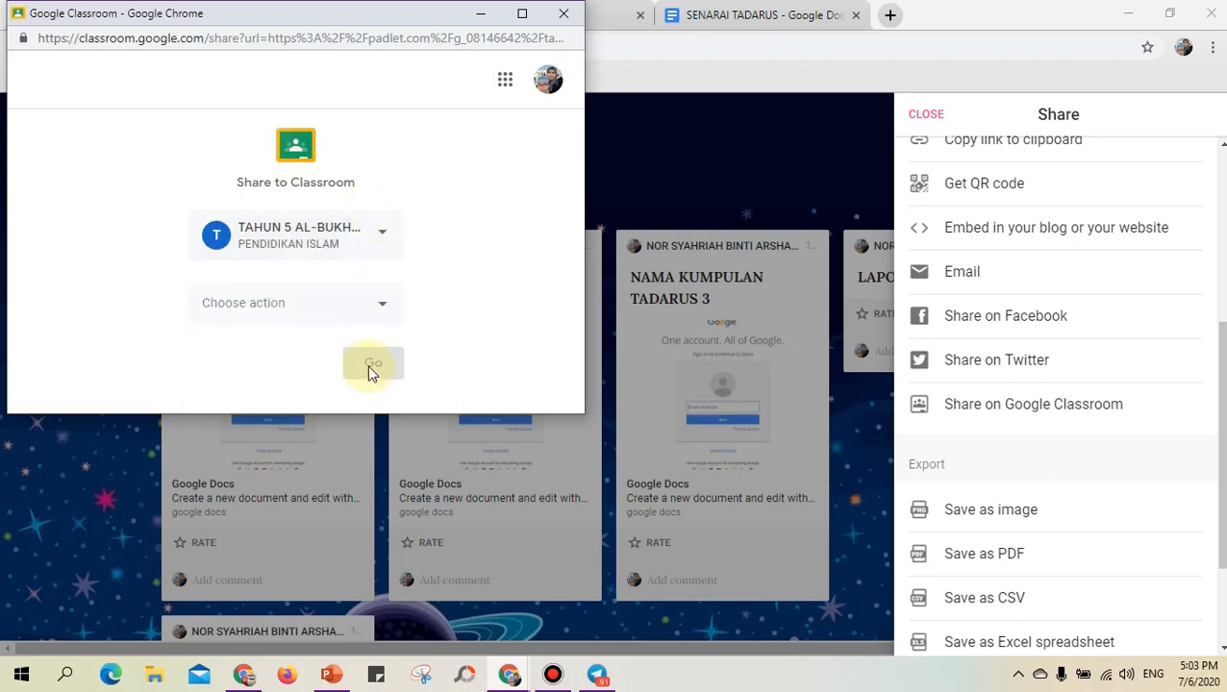
pyautogui.click(365, 306)
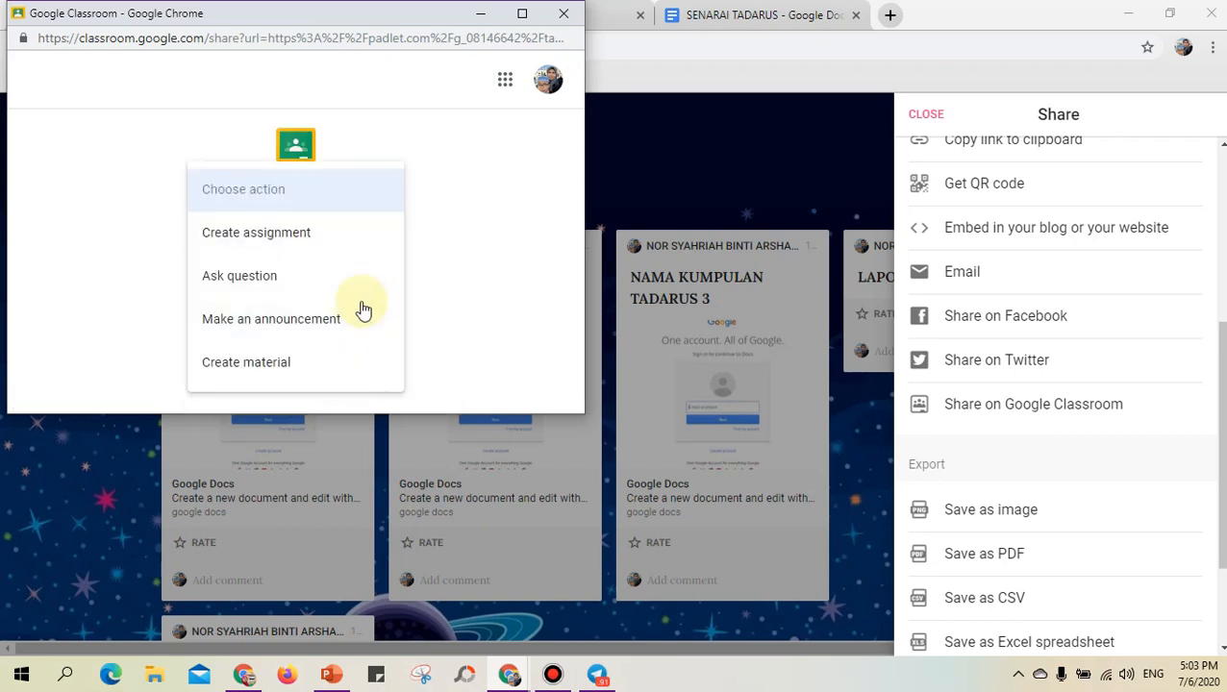
pyautogui.click(313, 250)
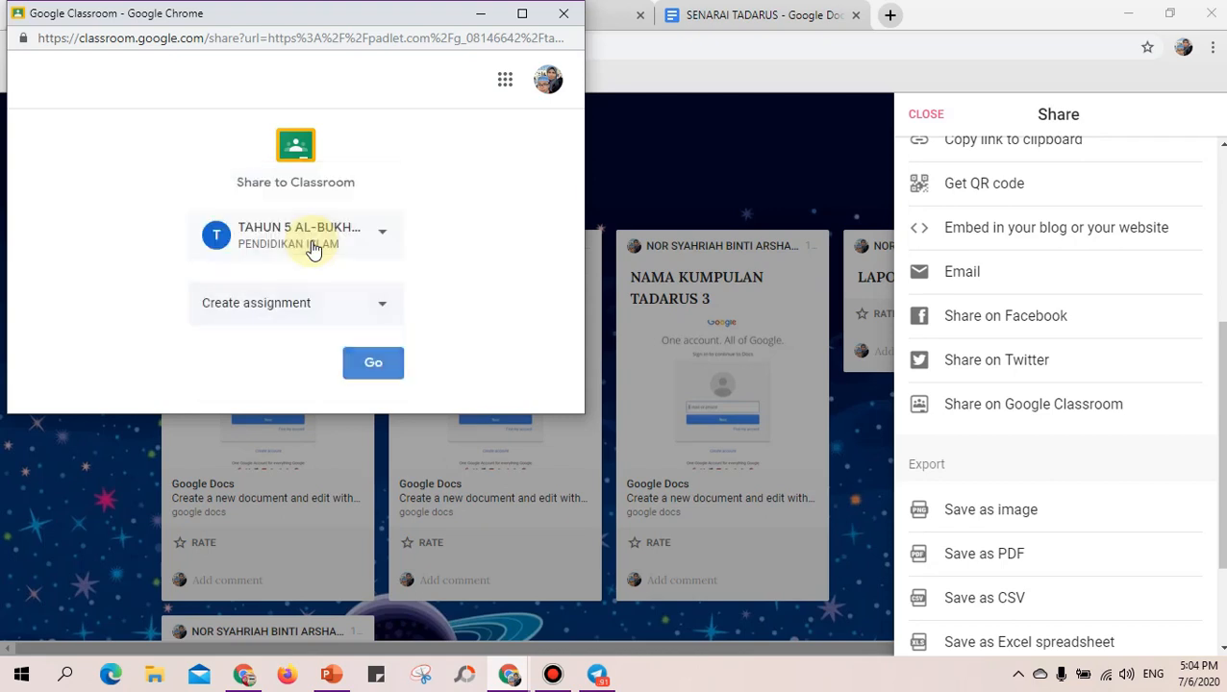
pyautogui.click(375, 363)
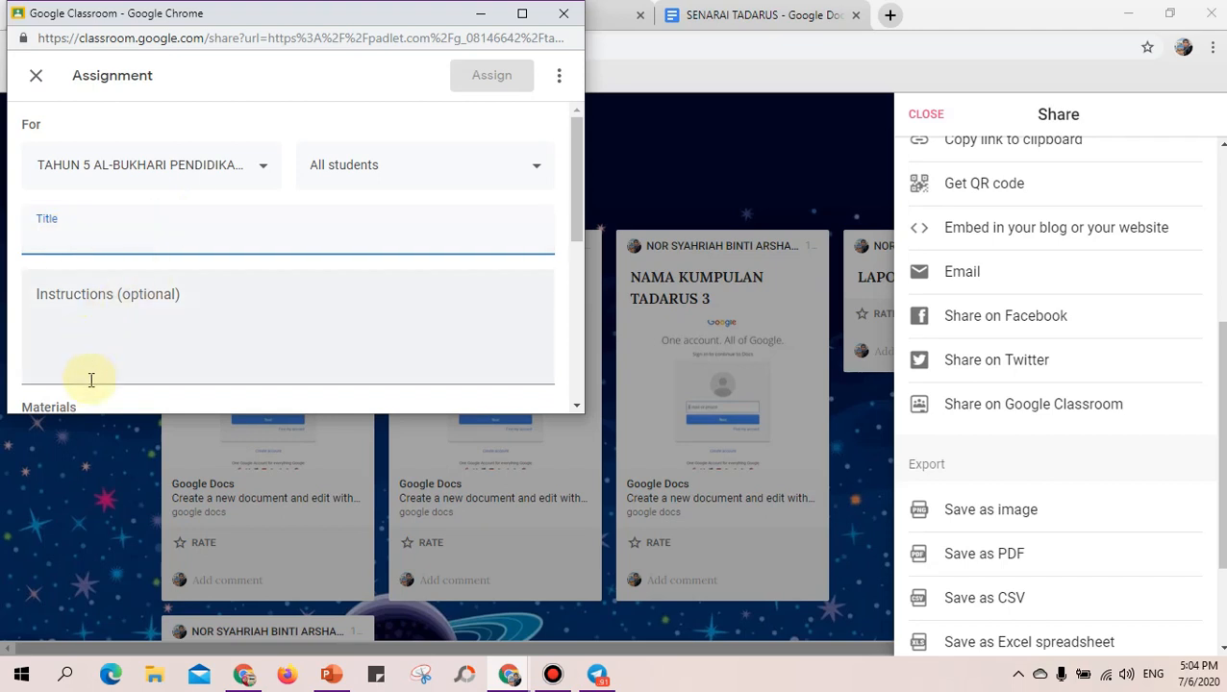
pyautogui.scroll(-5, 277, 301)
pyautogui.scroll(5, 277, 298)
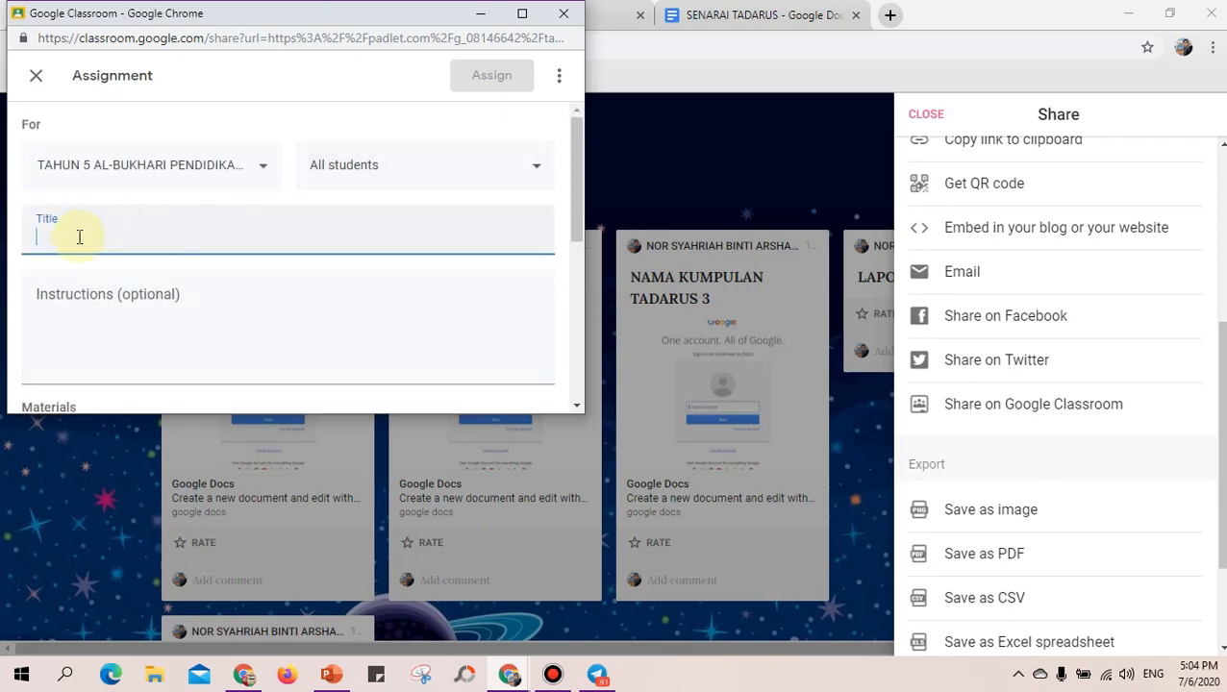
pyautogui.click(564, 15)
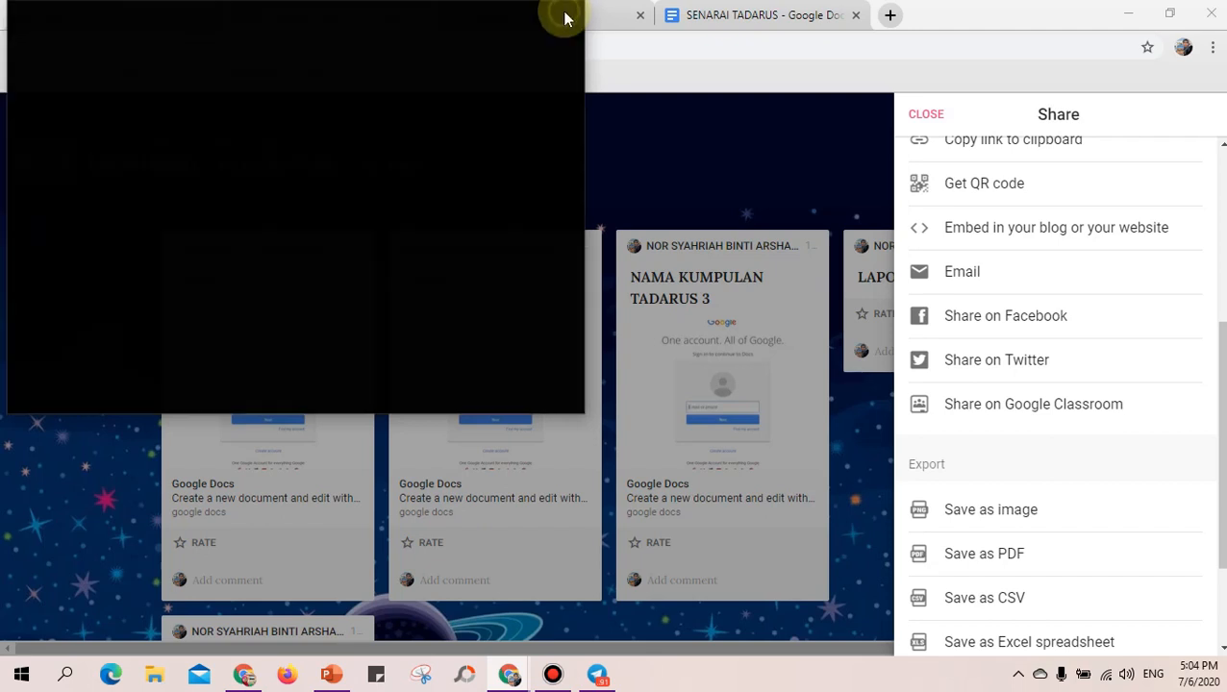
# Look over the padlet's export options, close the sharing options and return to the Padlet dashboard
pyautogui.scroll(-3, 1155, 465)
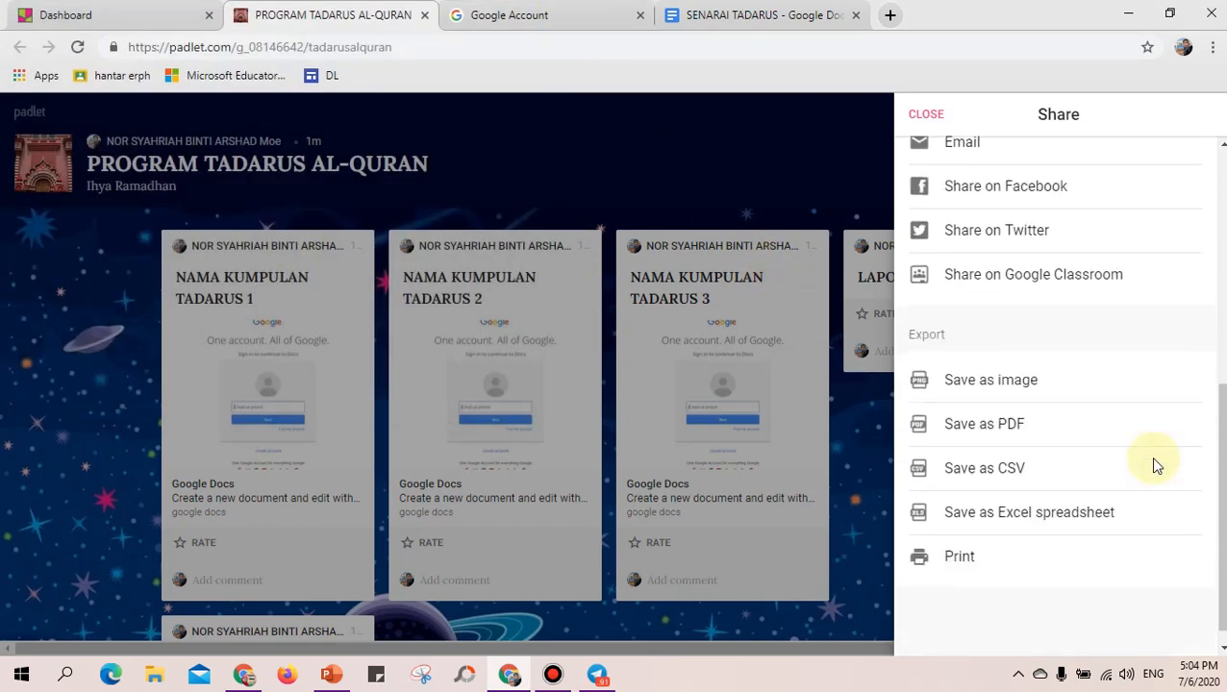
pyautogui.click(827, 169)
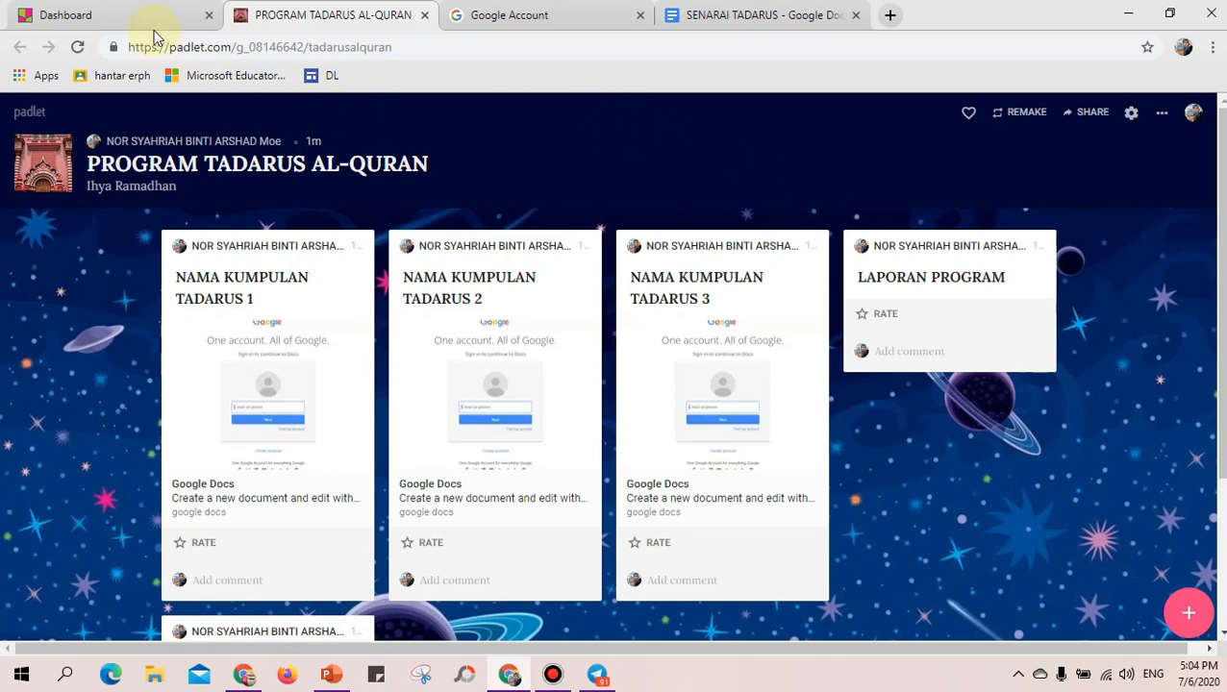
pyautogui.click(96, 15)
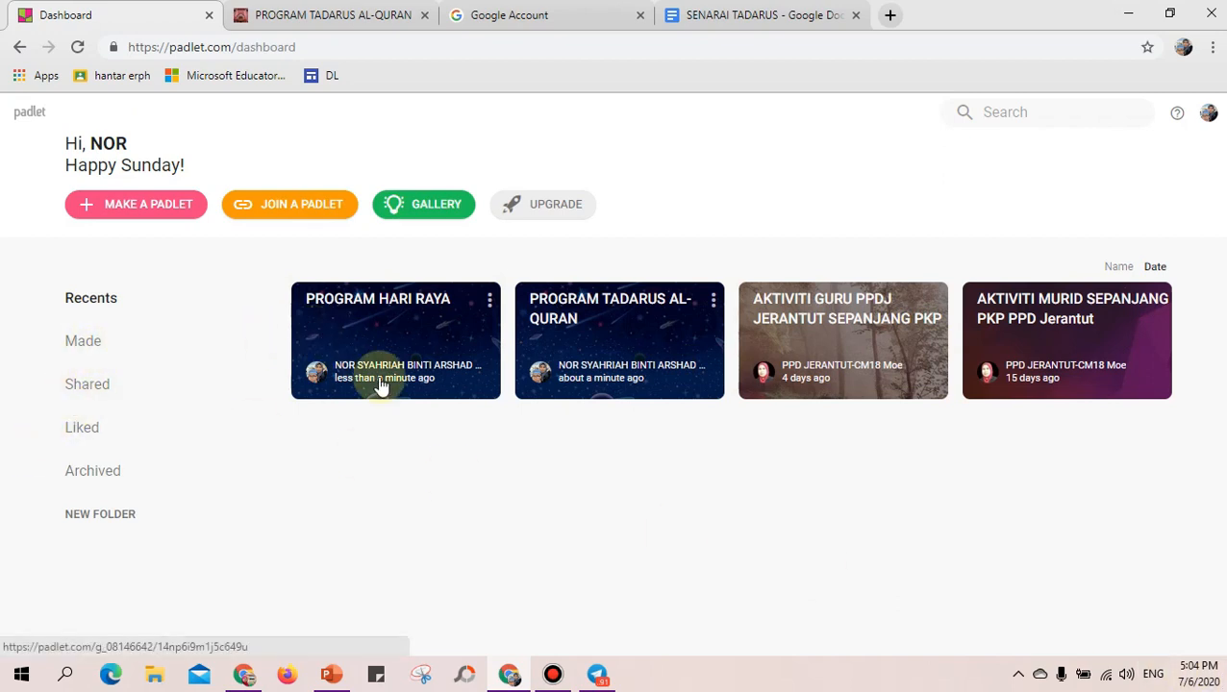
# Make a new blank padlet in the Stream format
pyautogui.click(145, 211)
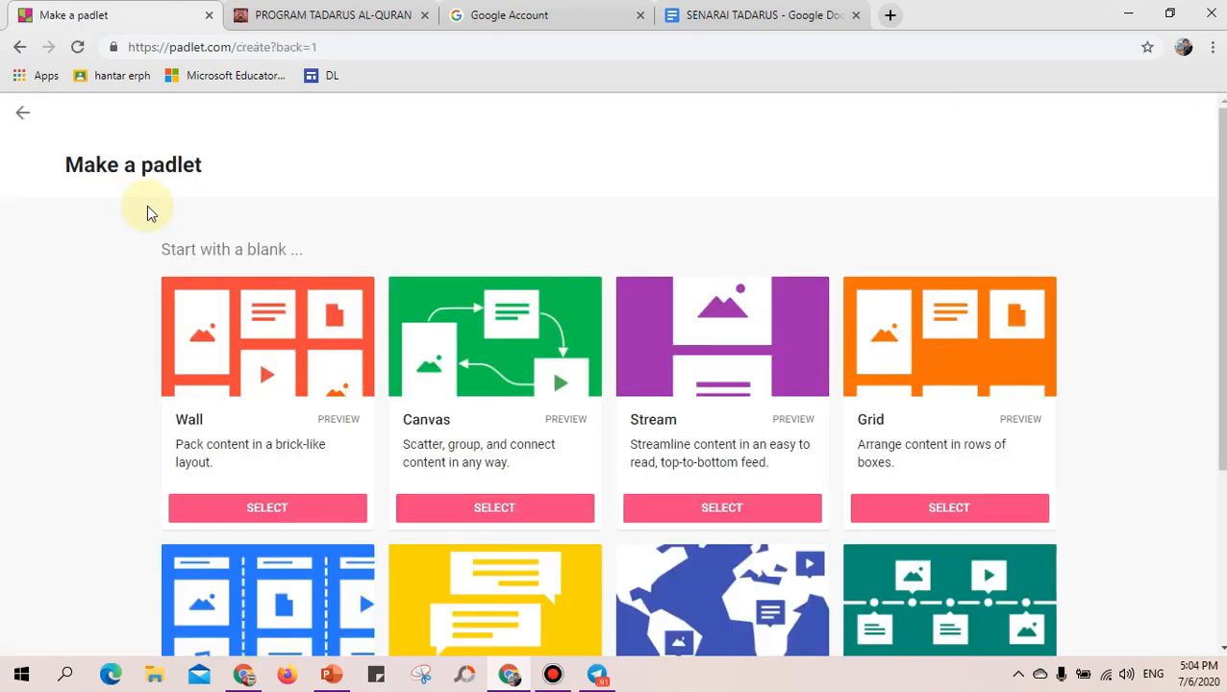
pyautogui.scroll(-2, 479, 465)
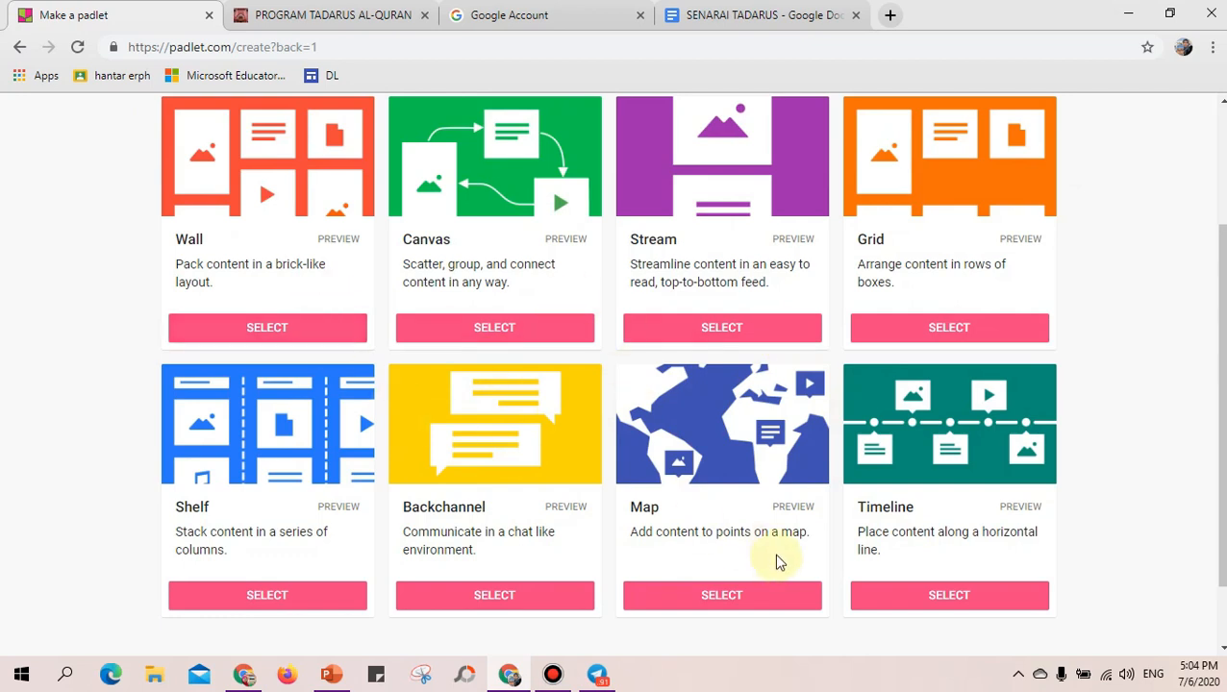
pyautogui.click(712, 327)
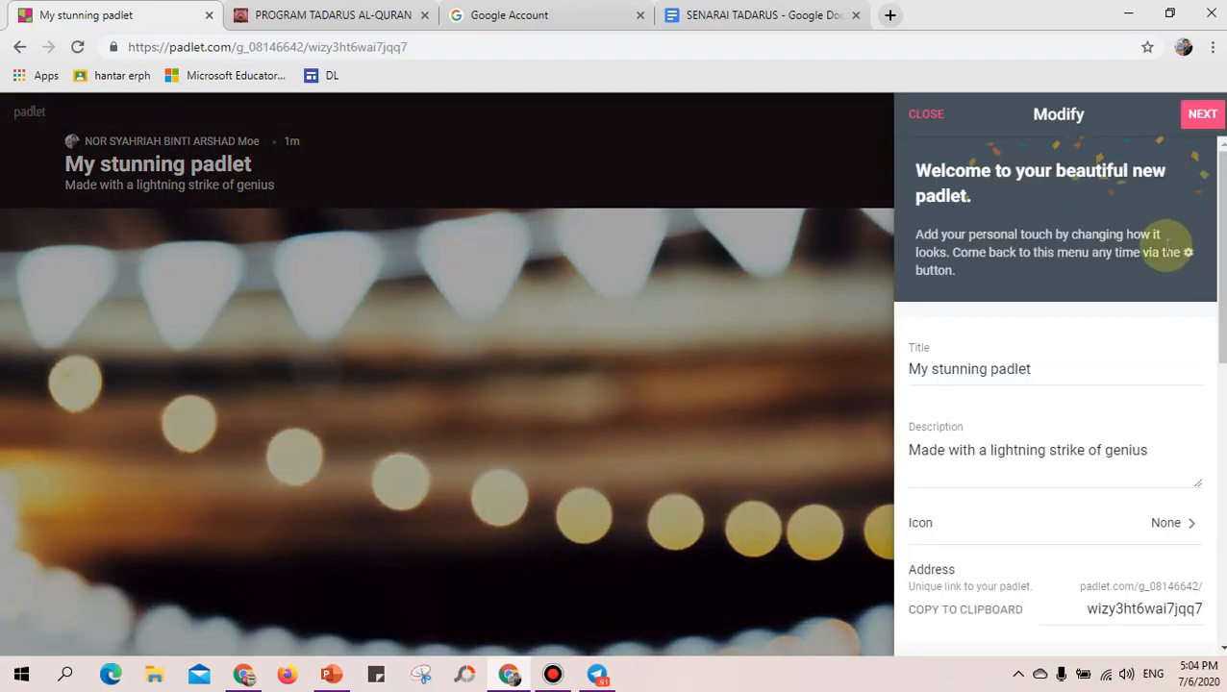
# Review the new padlet's title, description, icon, address, appearance, posting and content filtering settings, glancing at the PROGRAM TADARUS AL-QURAN padlet for reference
pyautogui.click(940, 364)
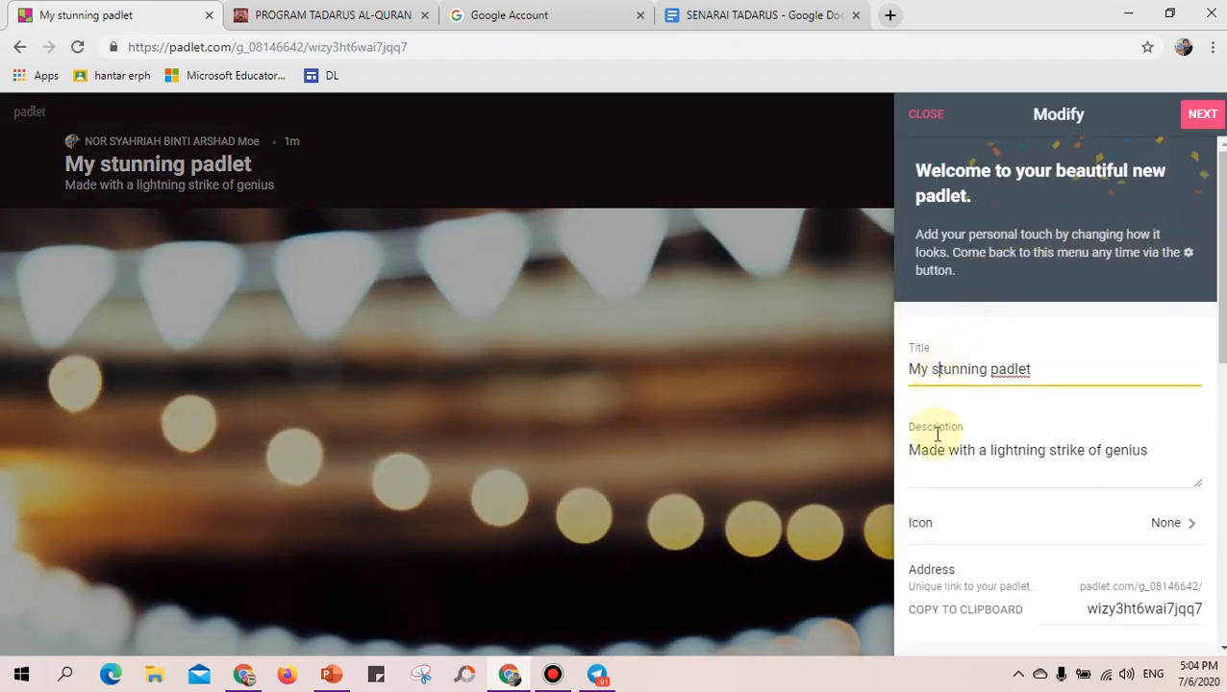
pyautogui.click(943, 450)
pyautogui.click(912, 365)
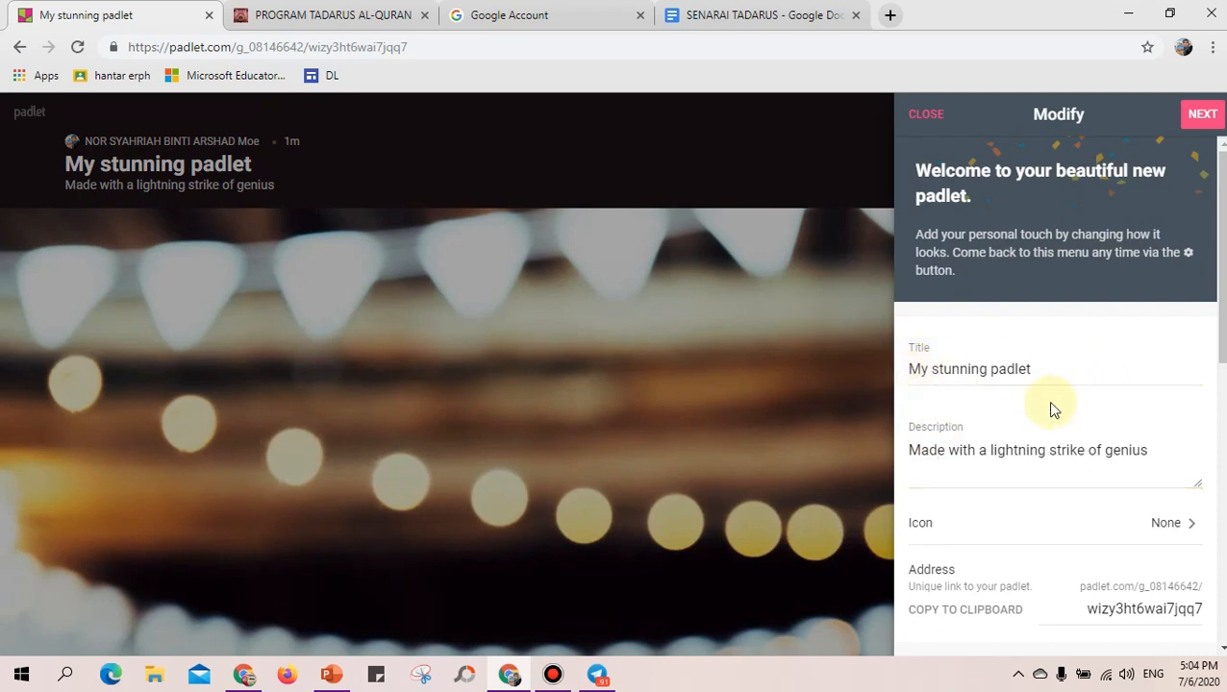
pyautogui.scroll(-1, 1002, 446)
pyautogui.scroll(-1, 1001, 452)
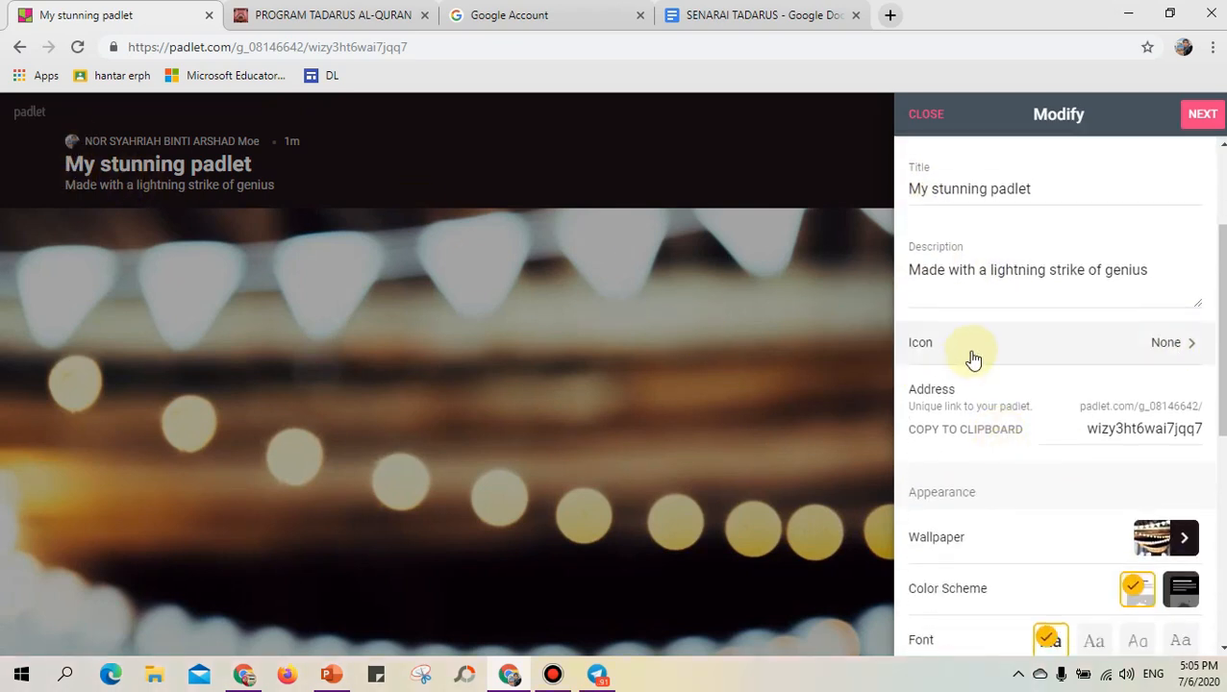
pyautogui.click(272, 21)
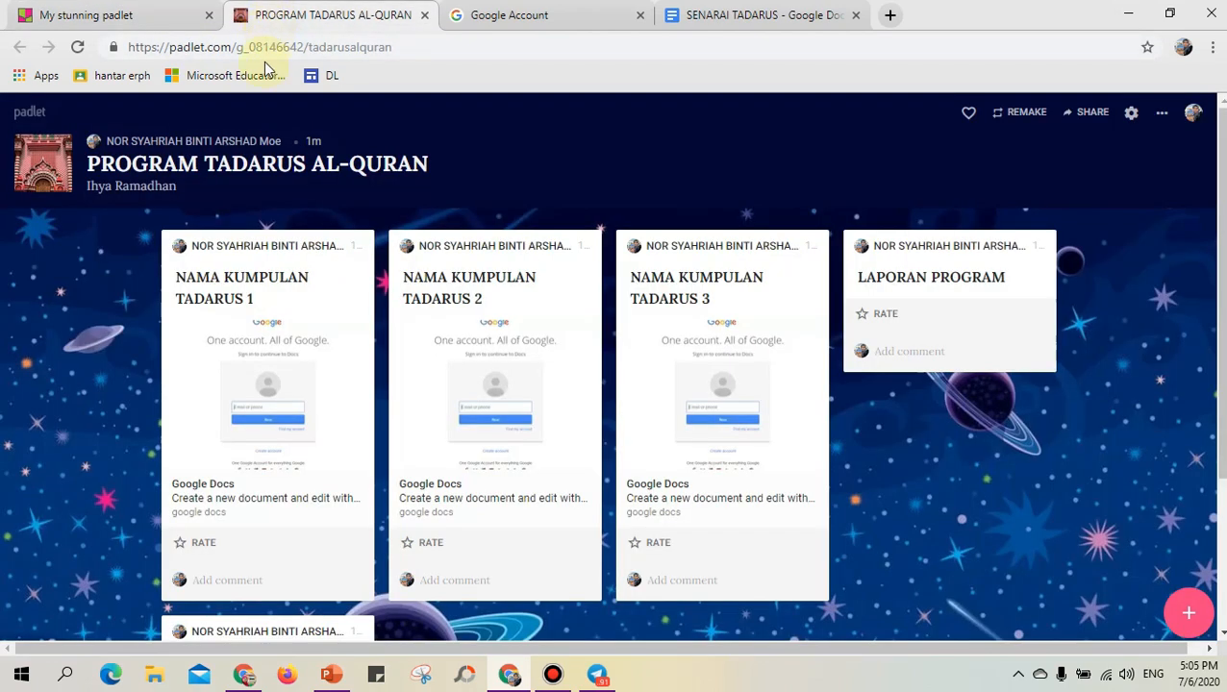
pyautogui.click(115, 14)
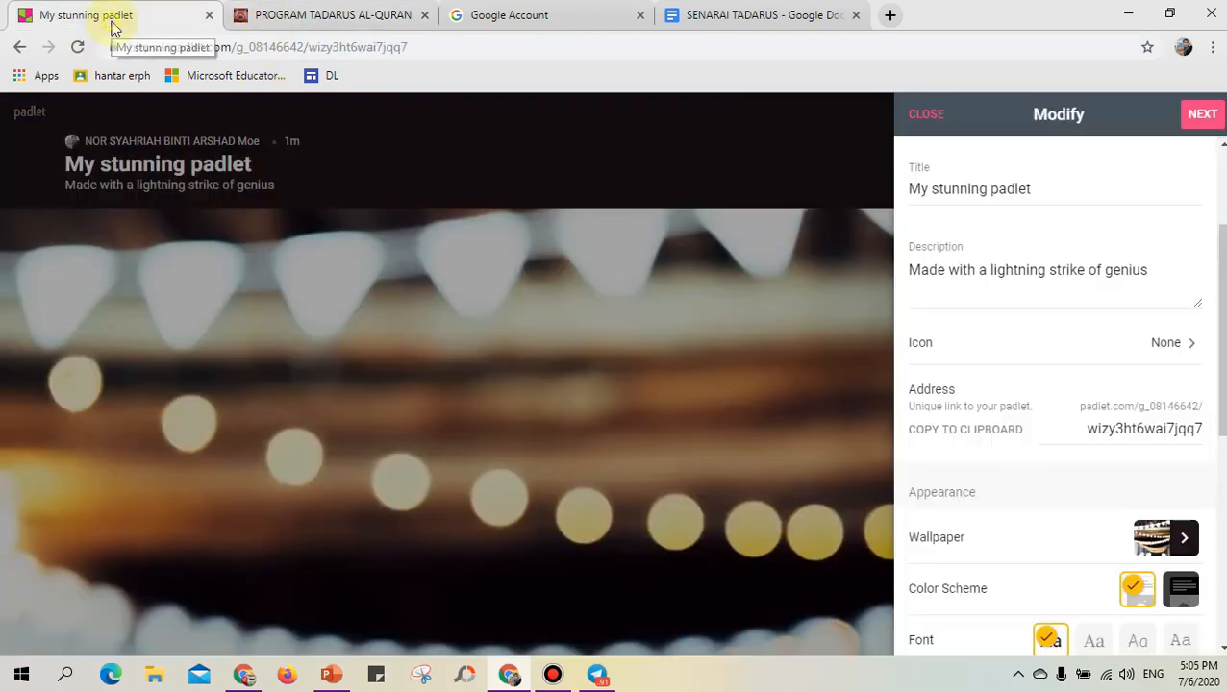
pyautogui.scroll(-2, 1000, 404)
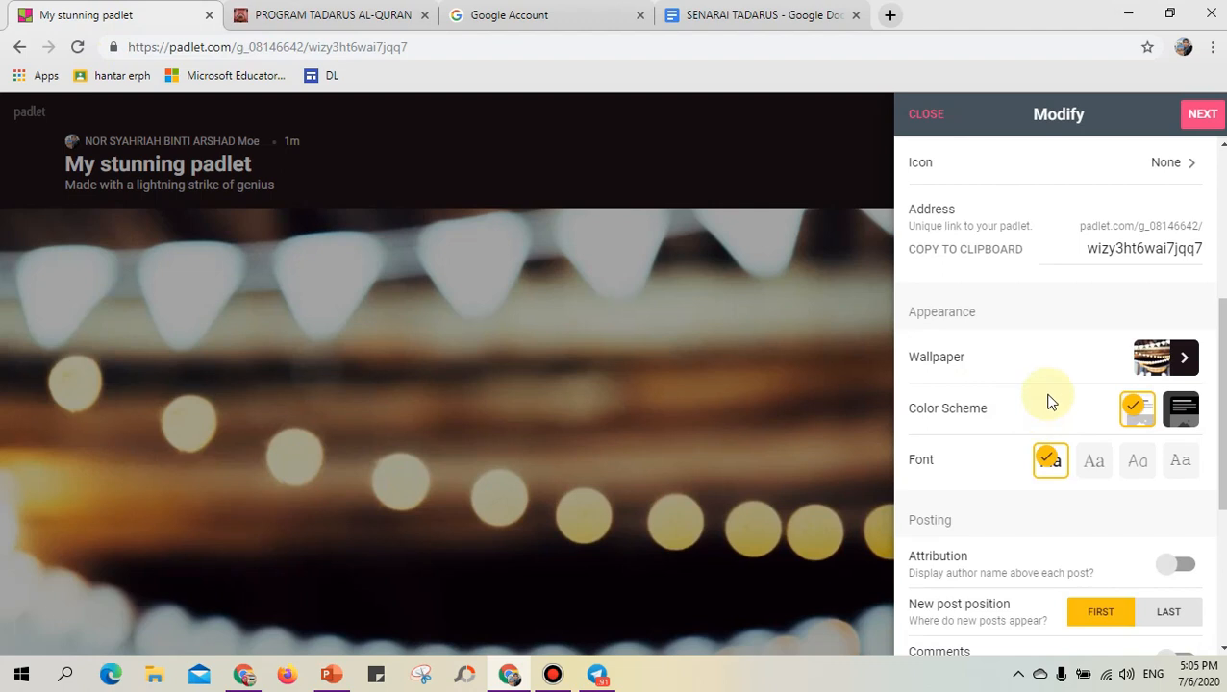
pyautogui.scroll(-1, 1048, 402)
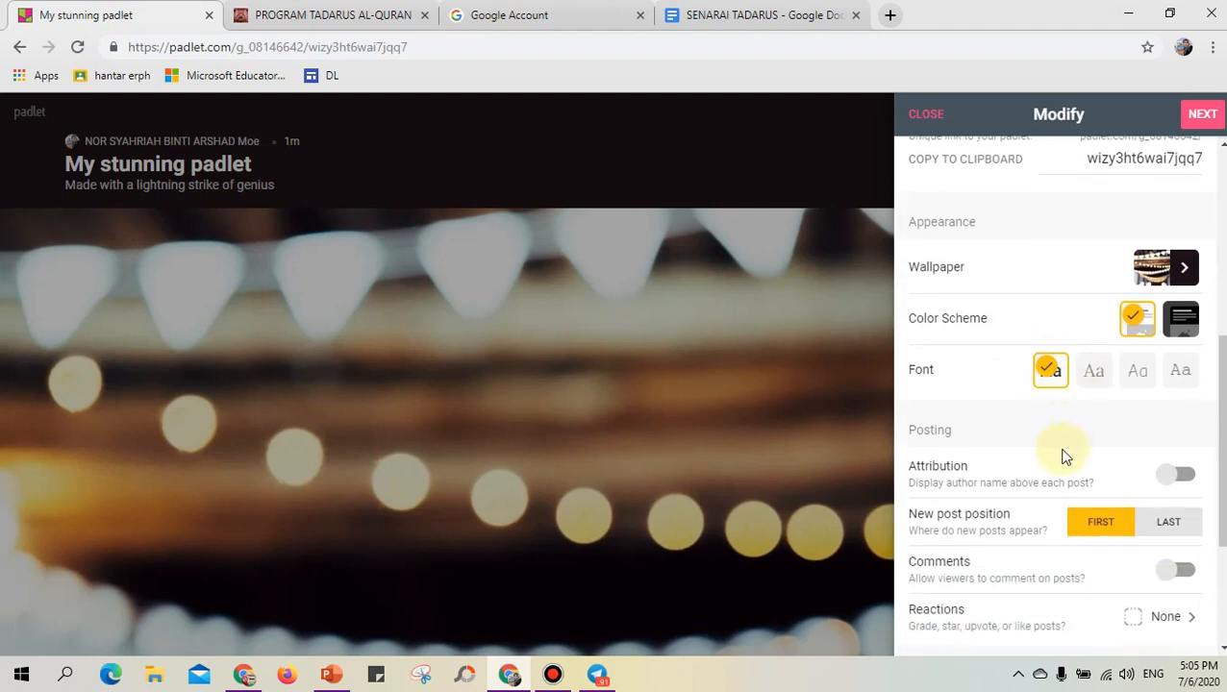
pyautogui.scroll(-2, 1058, 452)
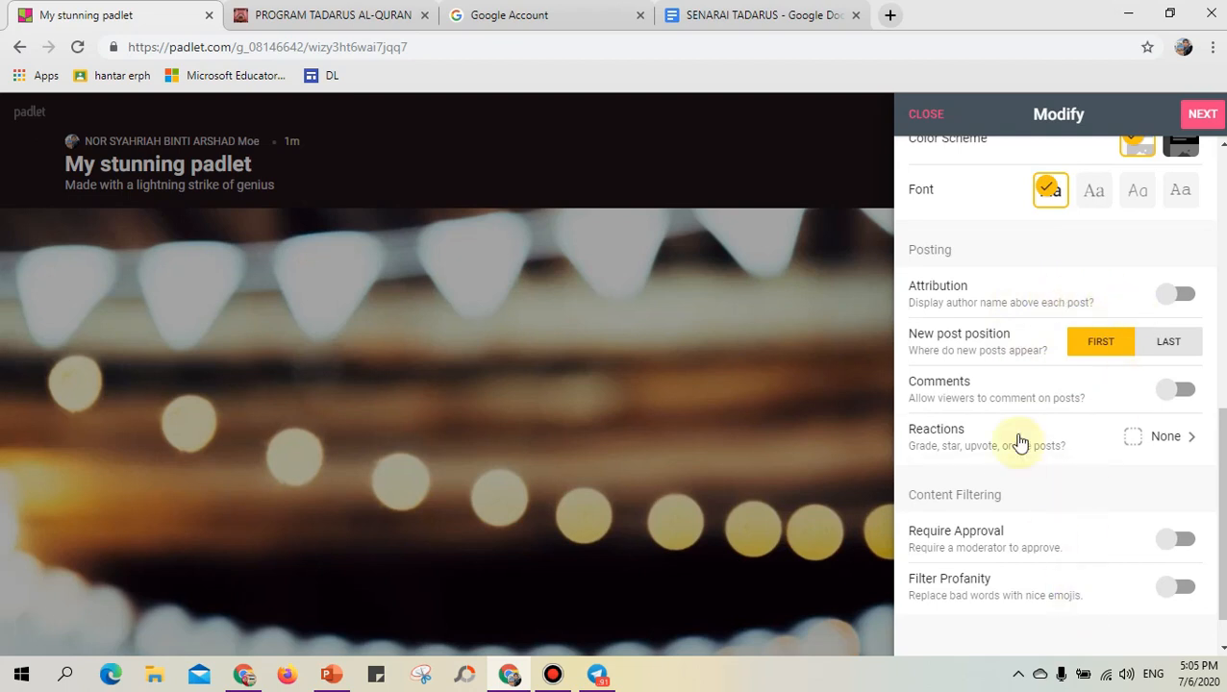
# Look over the new padlet's remaining posting and content filtering settings and its final setup page, and close its tab
pyautogui.scroll(-1, 1022, 541)
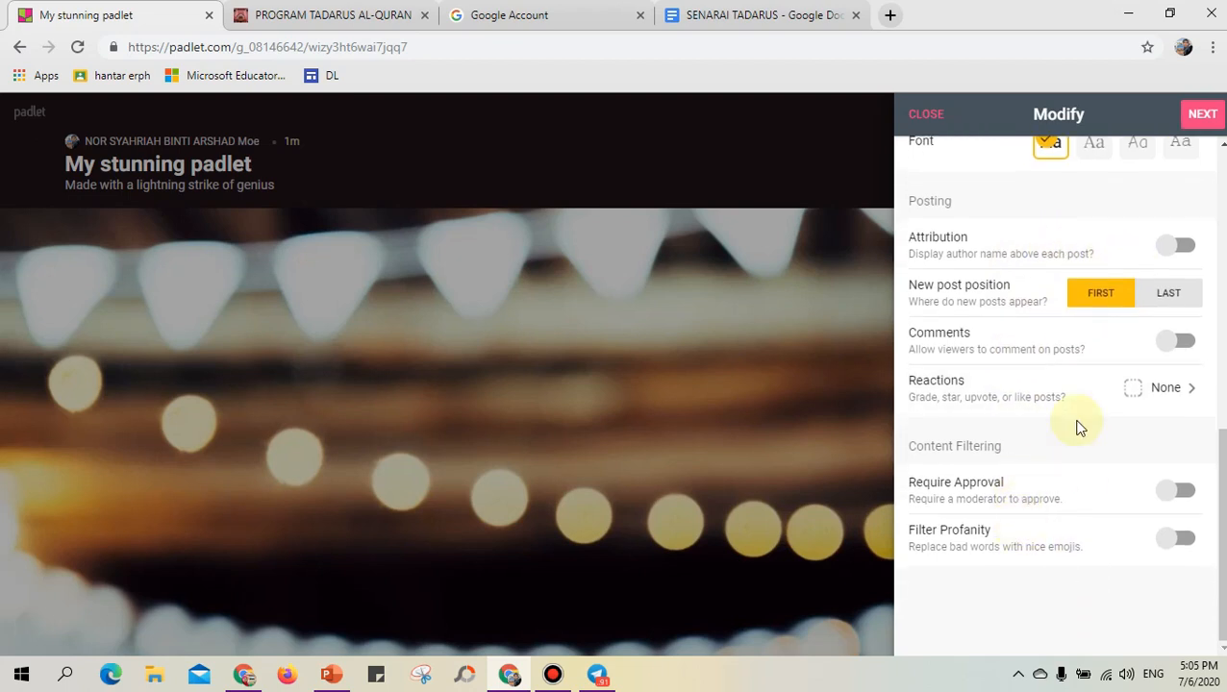
pyautogui.click(1196, 117)
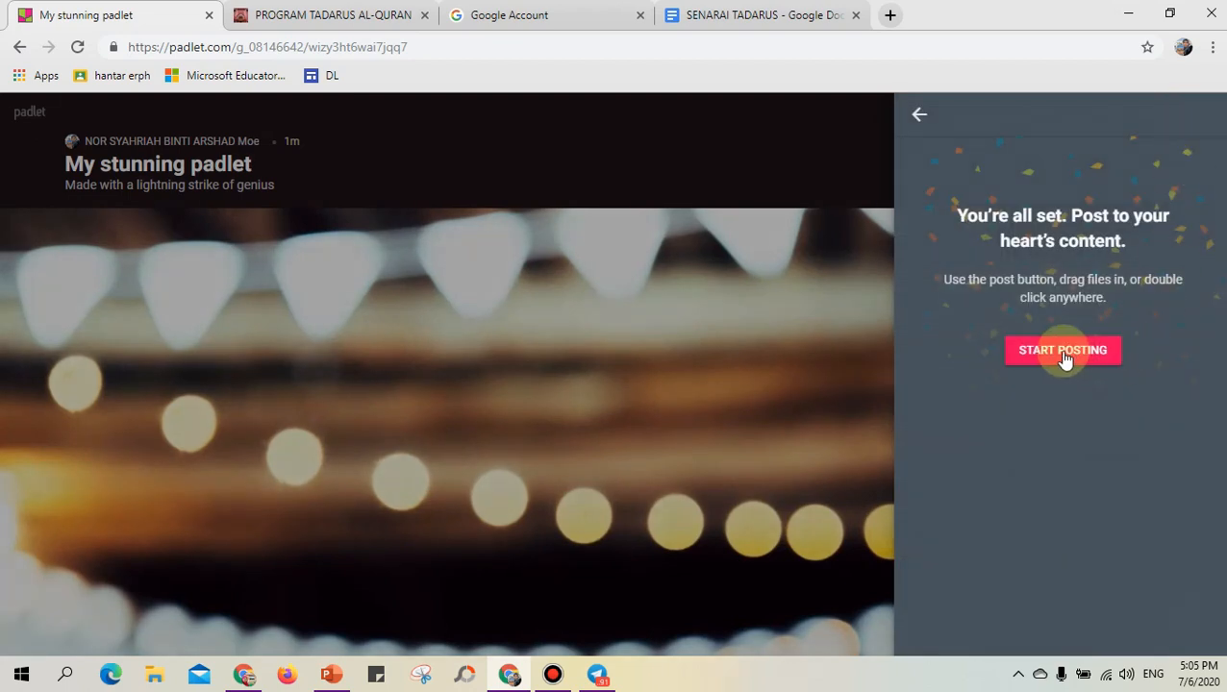
pyautogui.click(920, 118)
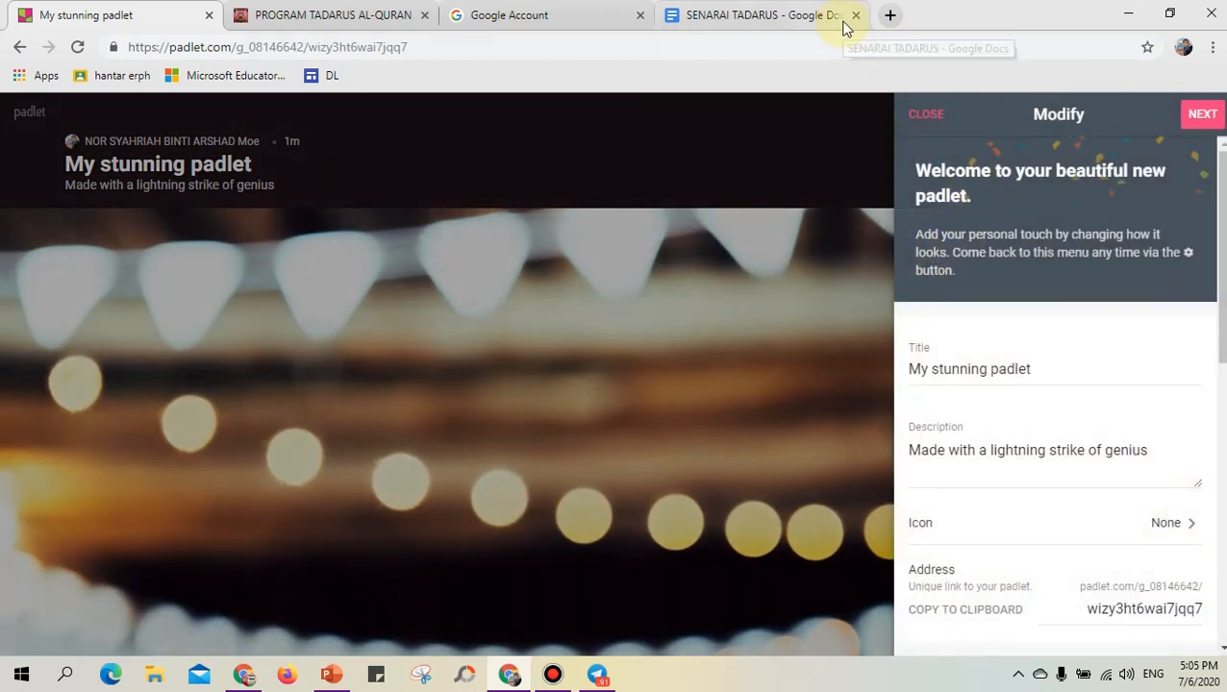
pyautogui.click(206, 19)
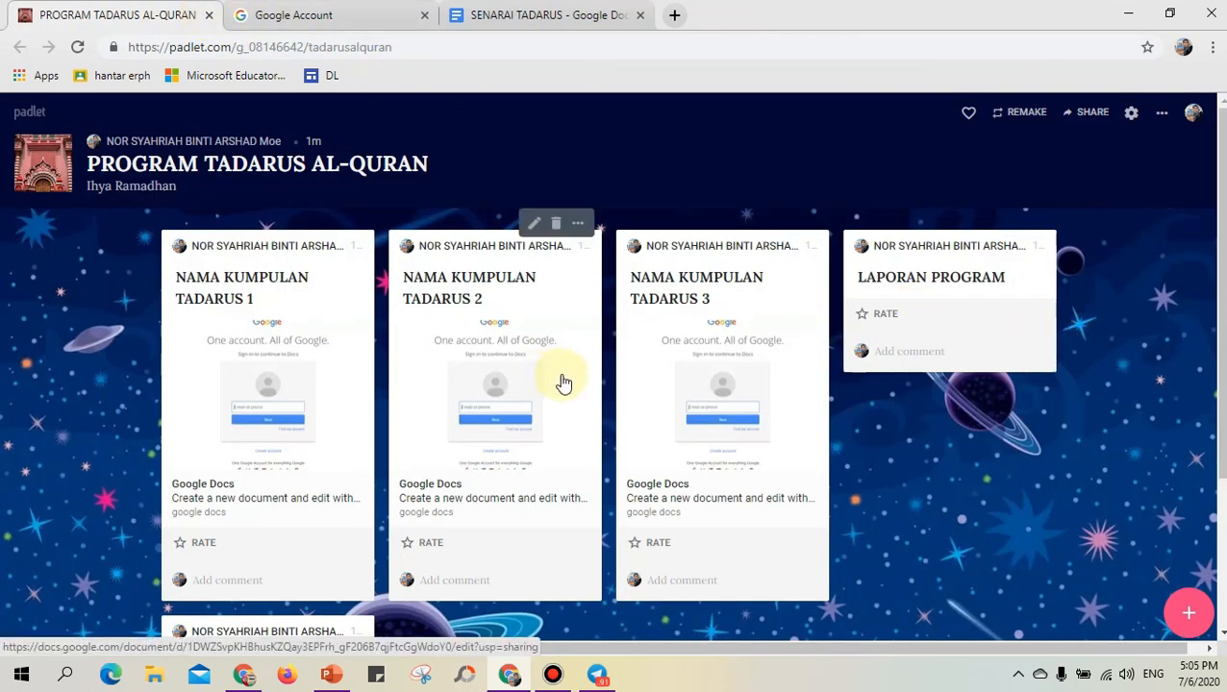
# Review the PROGRAM TADARUS AL-QURAN padlet's member invitation, privacy, sharing and Remake options, and close them without changing anything
pyautogui.click(1089, 115)
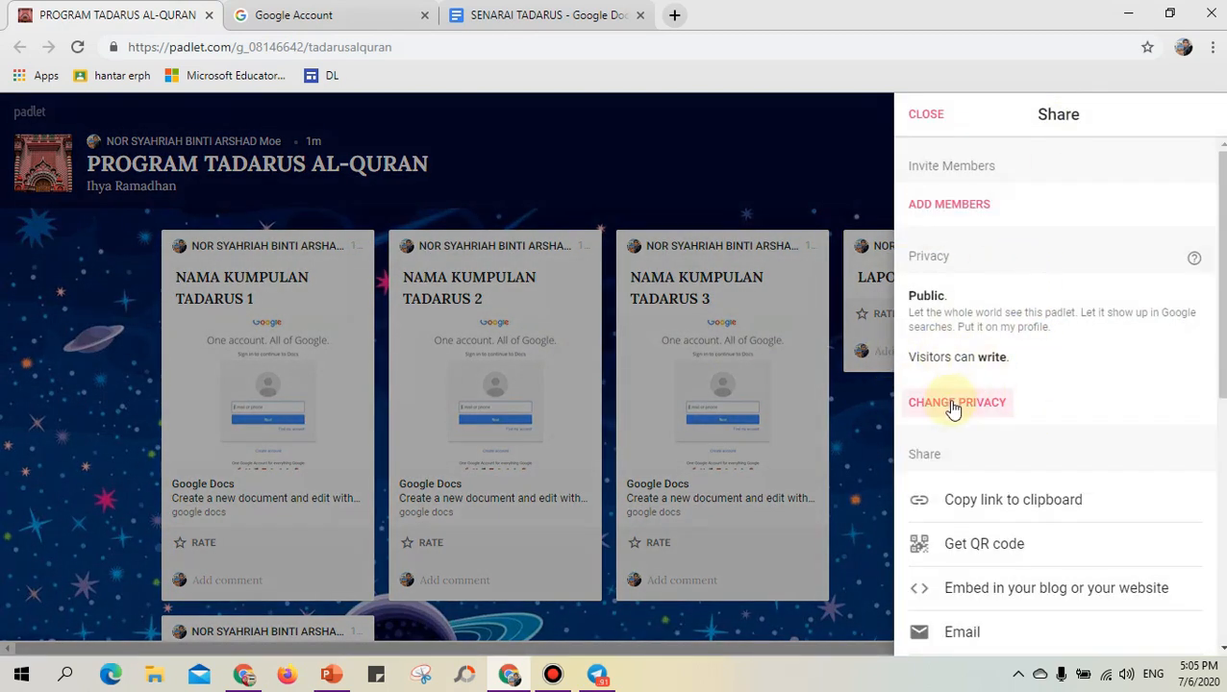
pyautogui.click(978, 208)
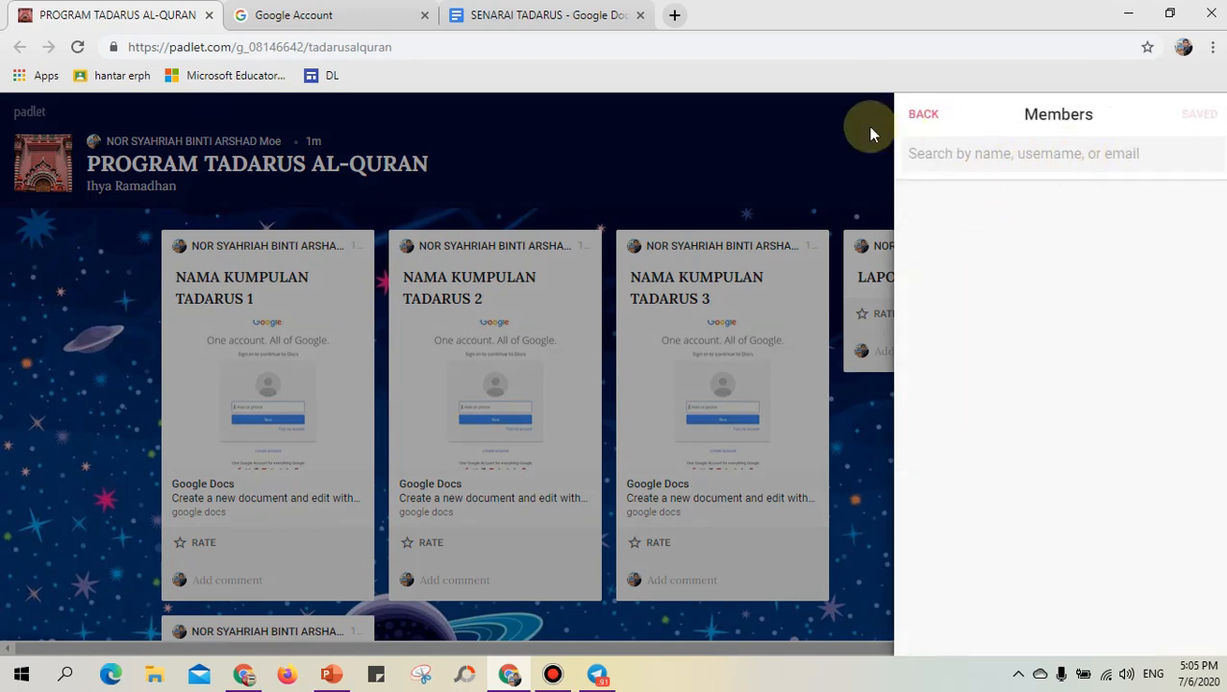
pyautogui.click(921, 118)
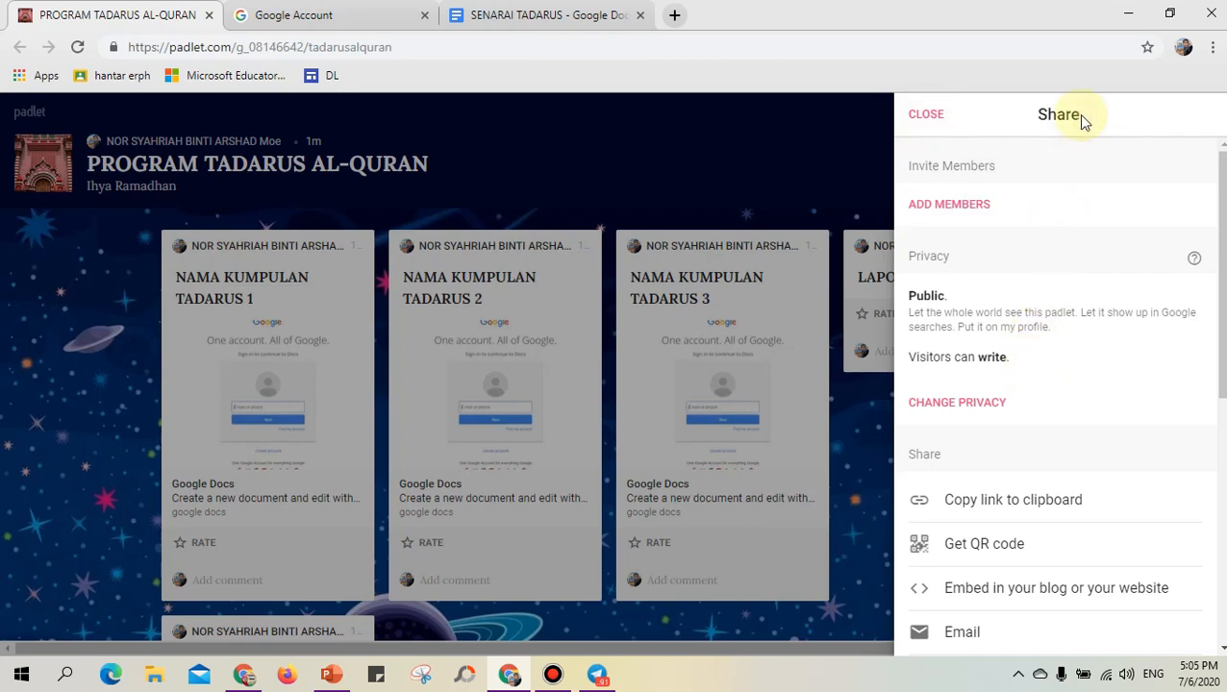
pyautogui.scroll(-2, 1067, 432)
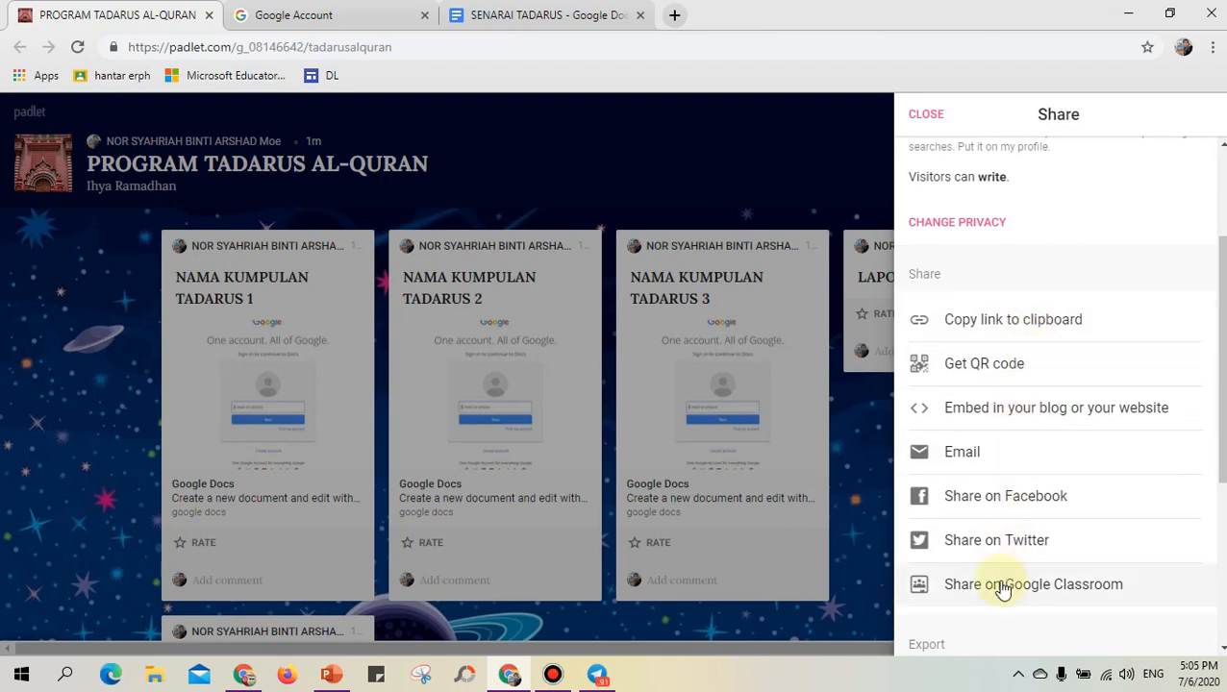
pyautogui.scroll(-3, 1001, 495)
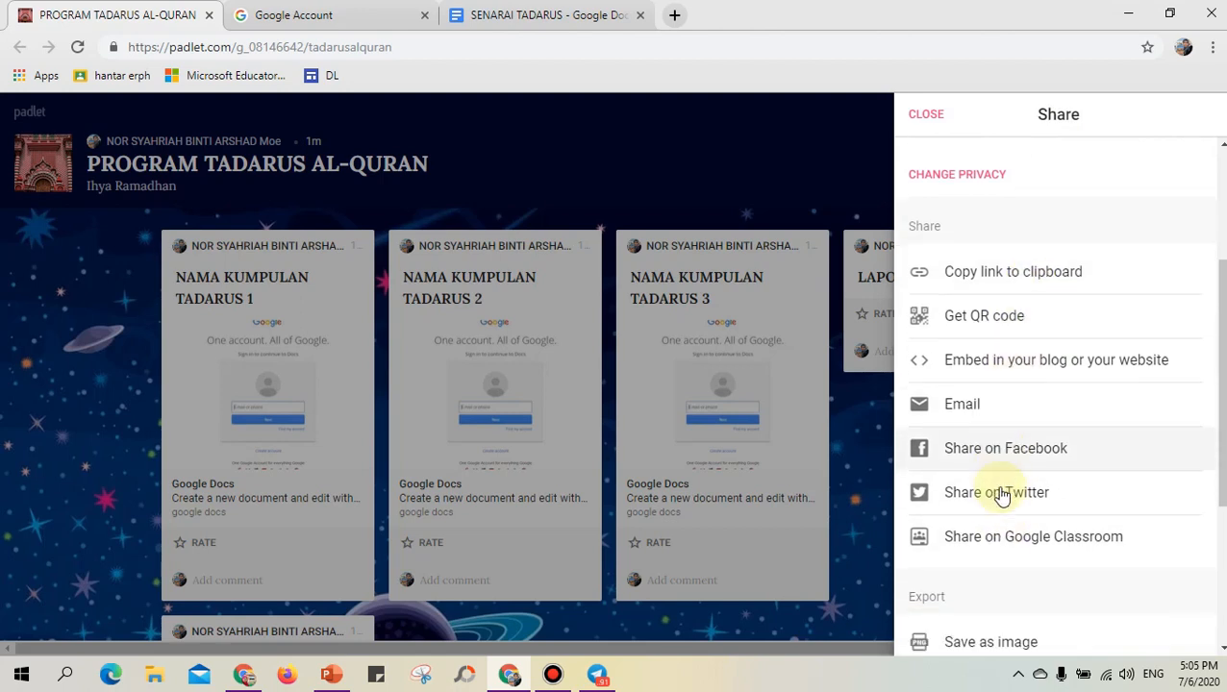
pyautogui.click(921, 116)
pyautogui.click(1021, 113)
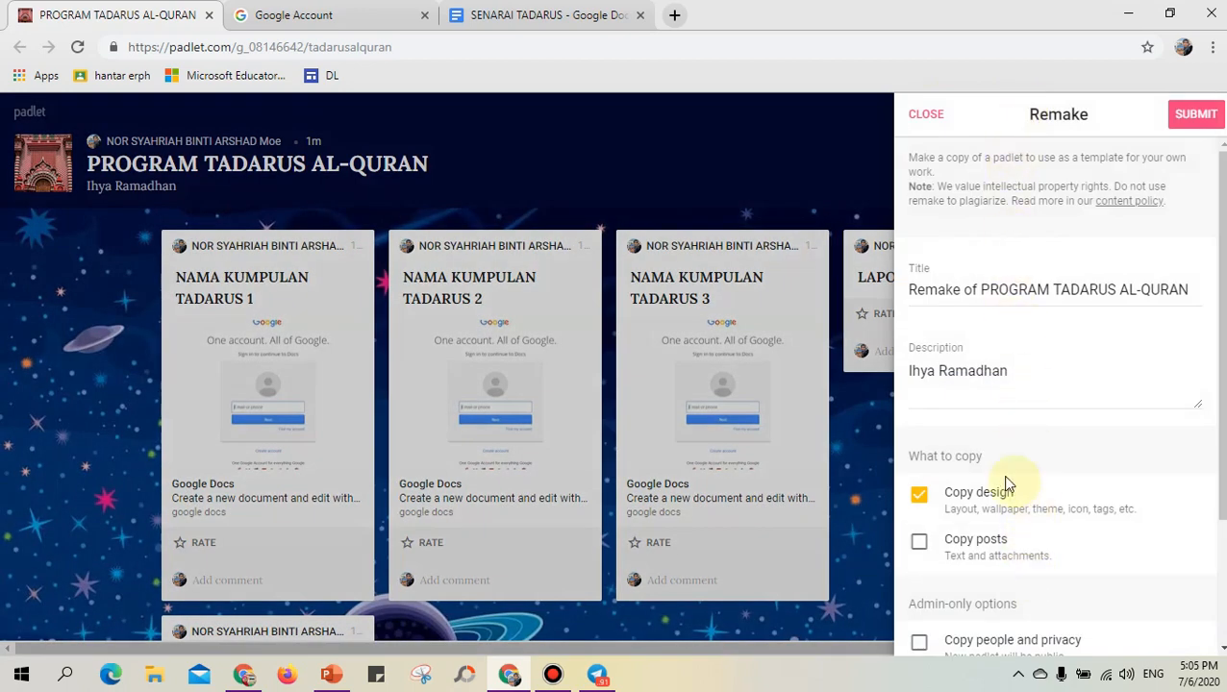
pyautogui.click(641, 152)
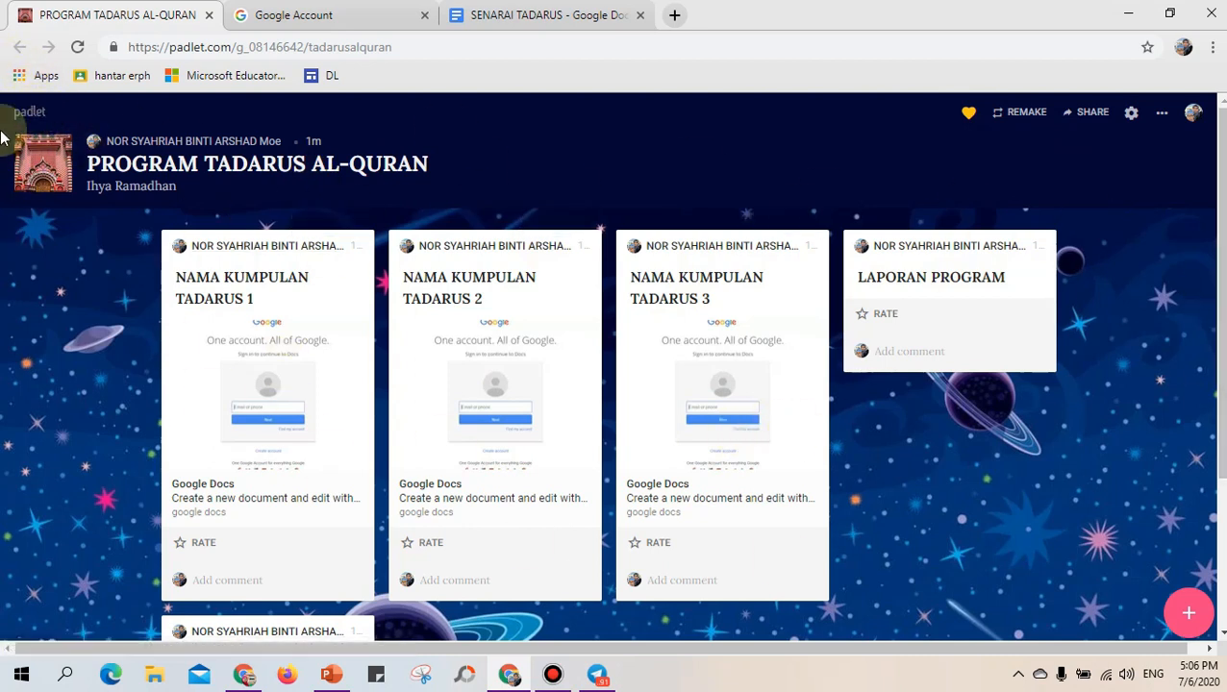
# Leave the current padlet, make another blank padlet in the Stream format and start posting with its default settings
pyautogui.click(26, 117)
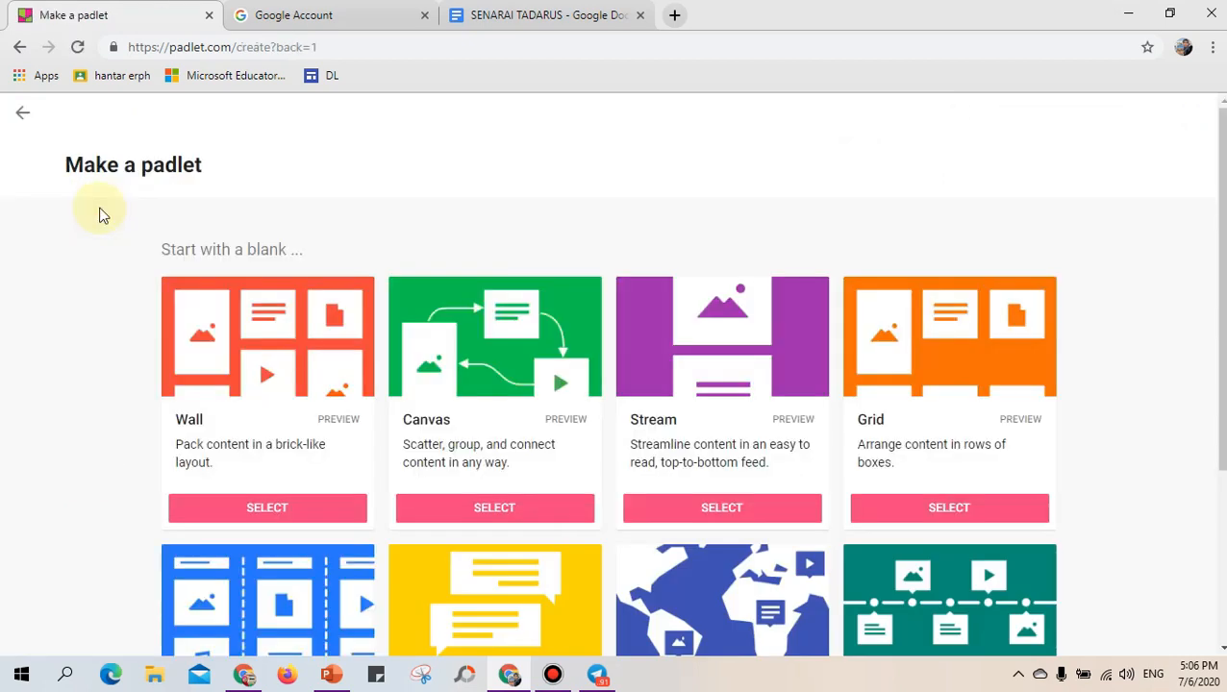
pyautogui.click(690, 508)
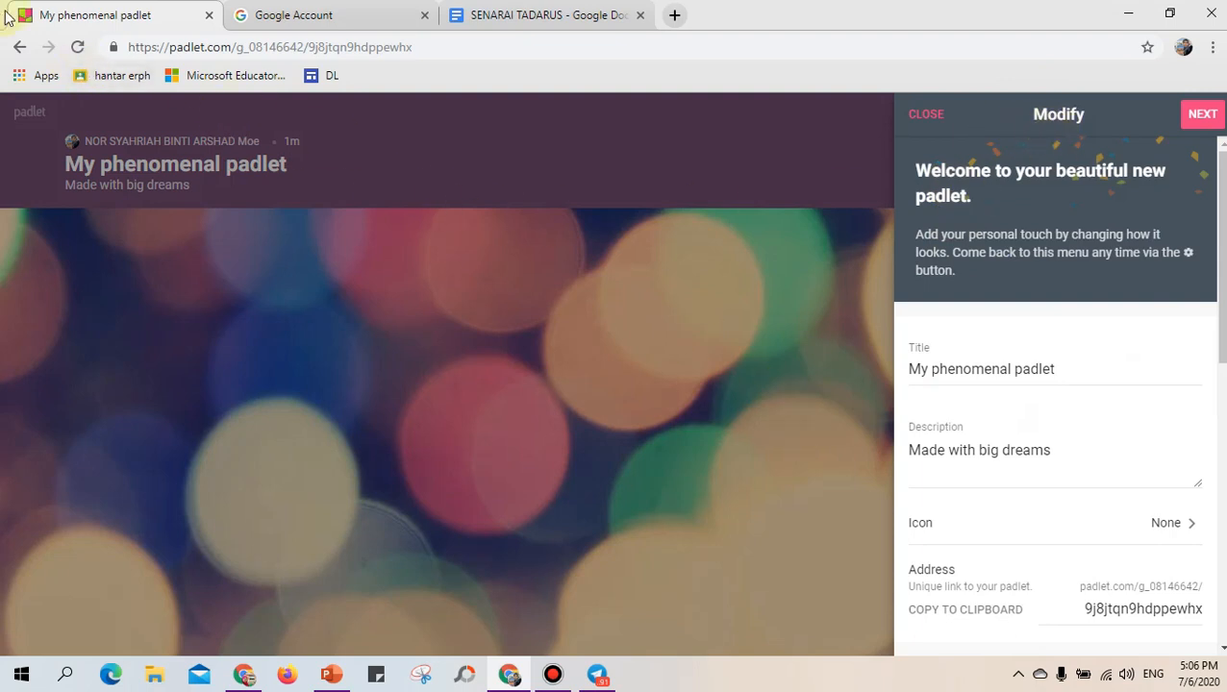
pyautogui.click(1212, 125)
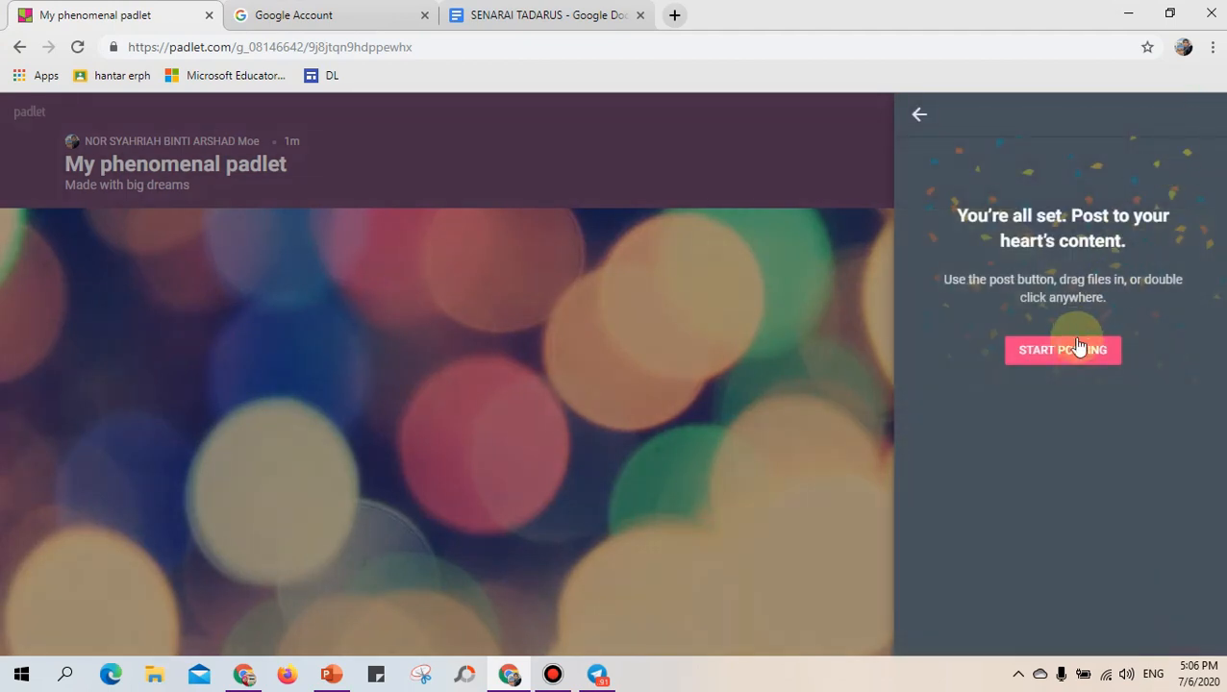
pyautogui.click(1079, 349)
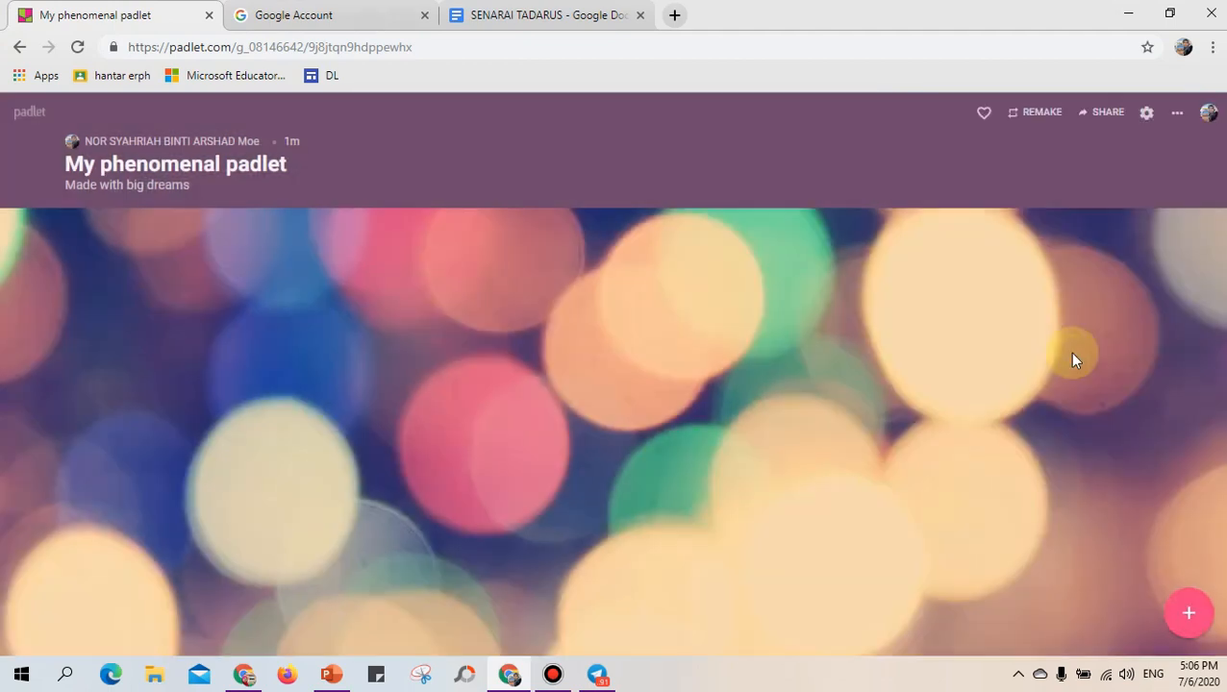
# Start a new post, search its web media for videos with "VIDEO PENGJARAN", and close the search without attaching one
pyautogui.click(1187, 611)
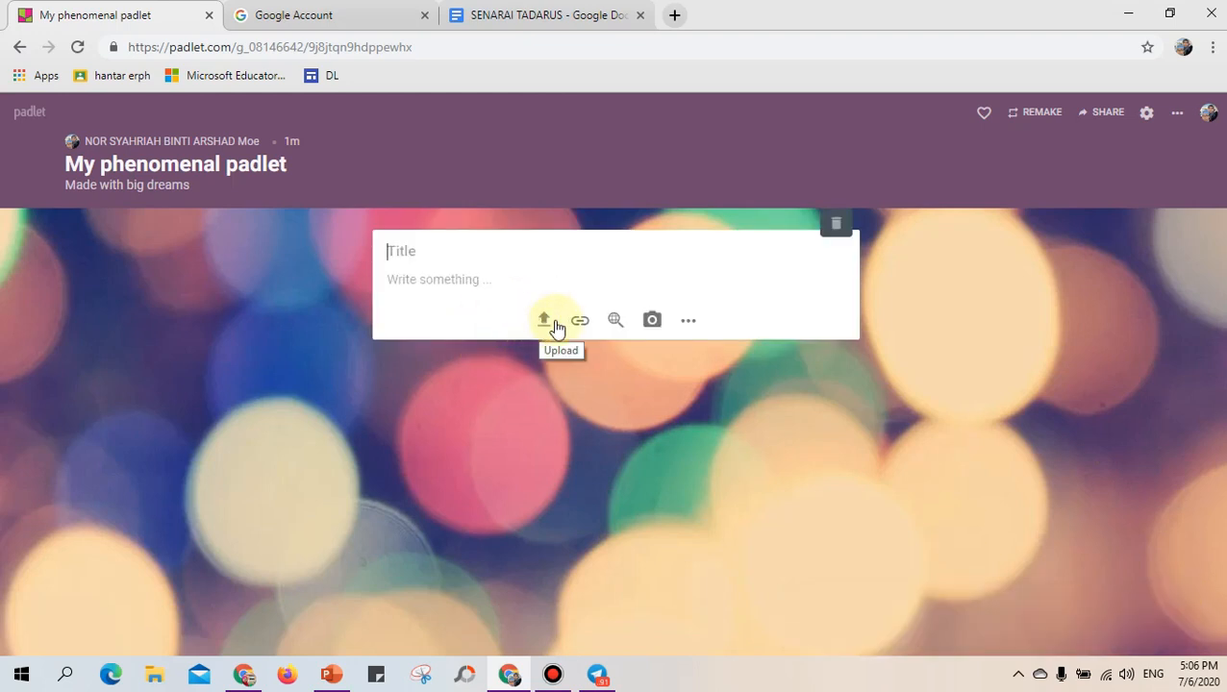
pyautogui.click(616, 320)
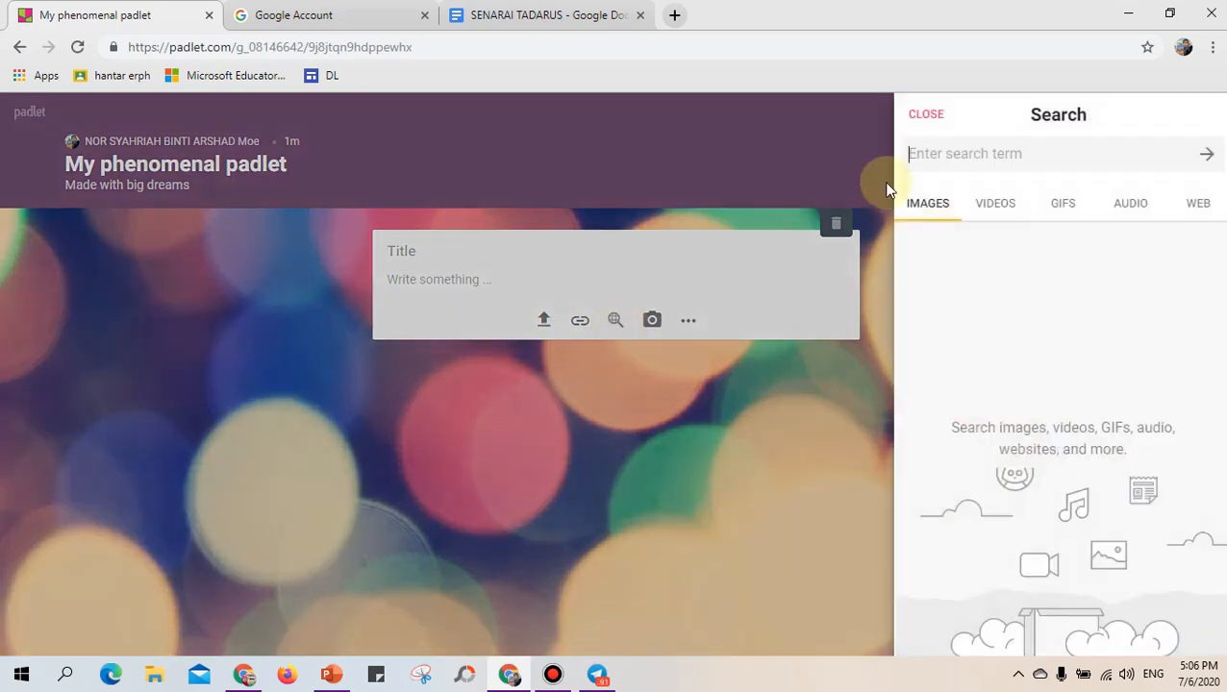
pyautogui.click(1010, 211)
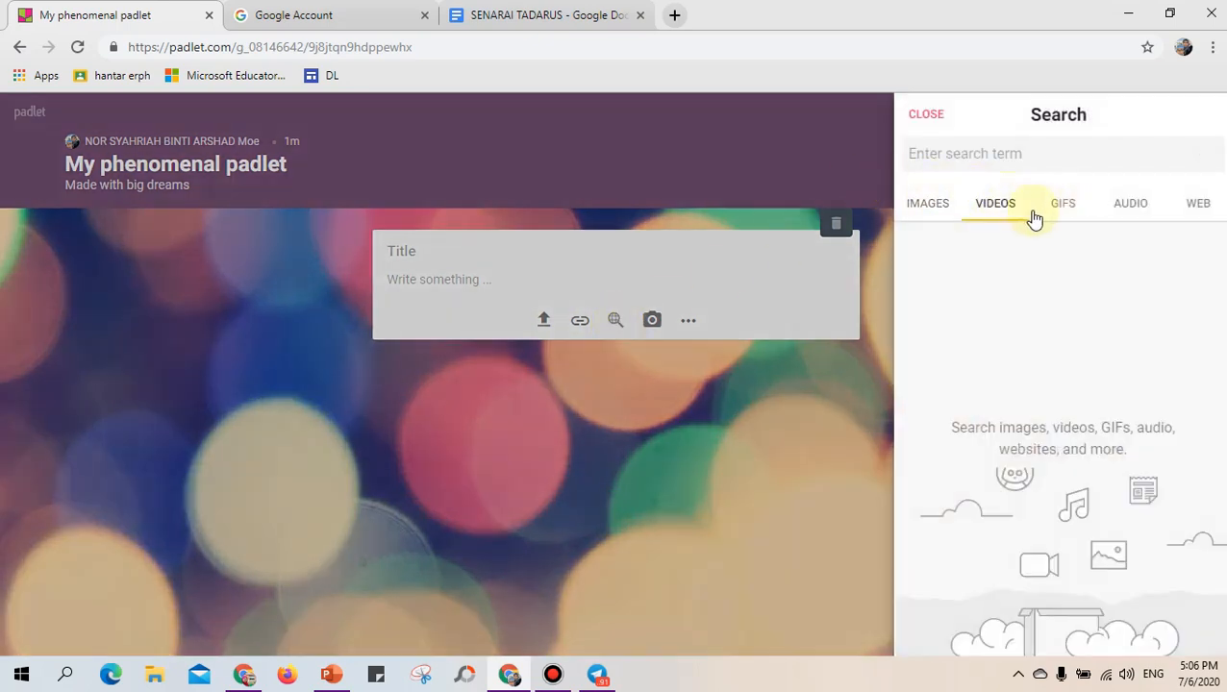
pyautogui.click(942, 211)
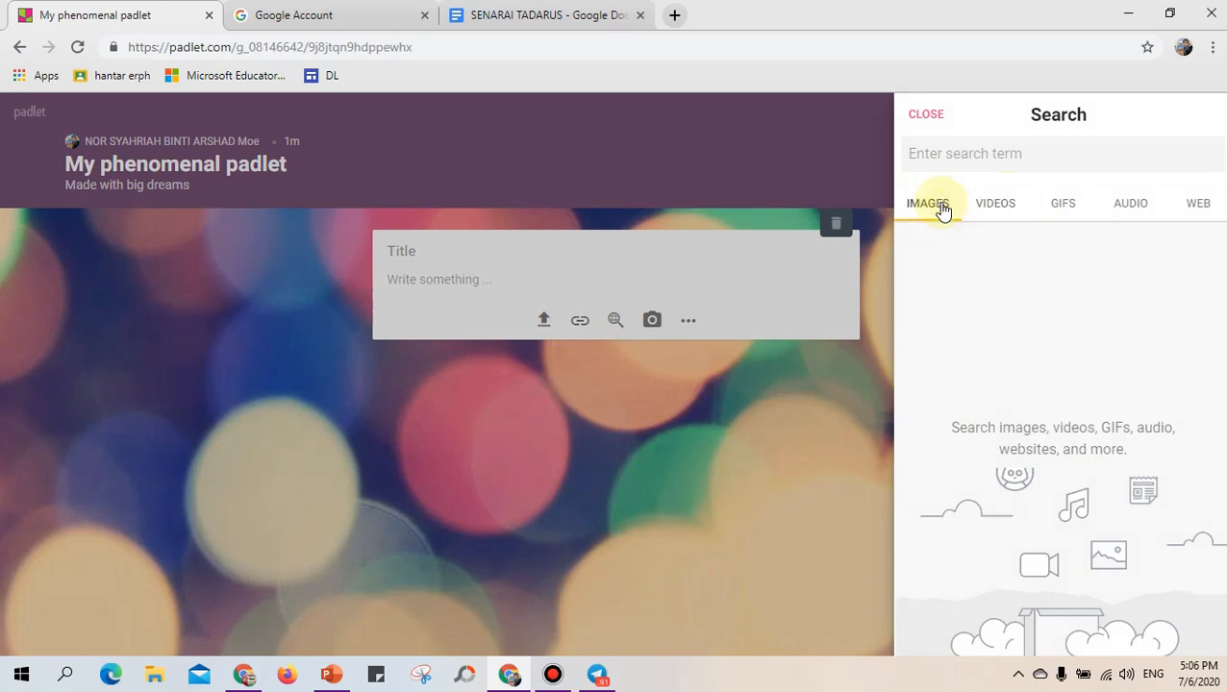
pyautogui.click(1002, 213)
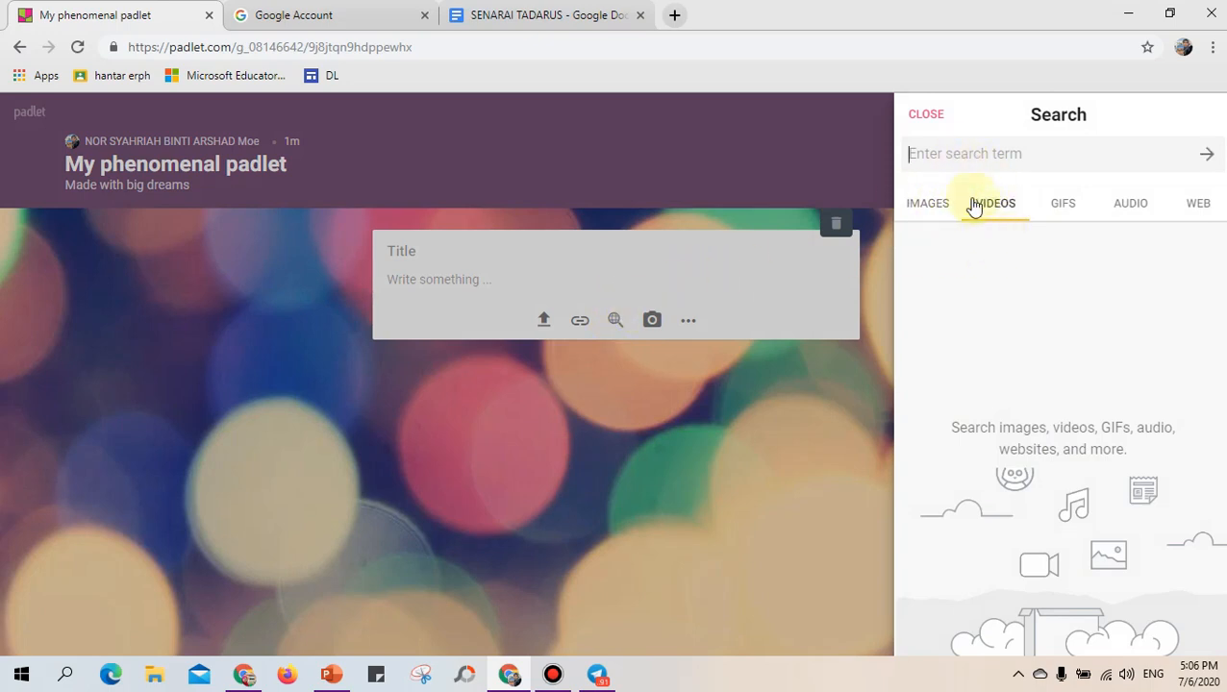
pyautogui.write('VIDEO PENGJARAN')
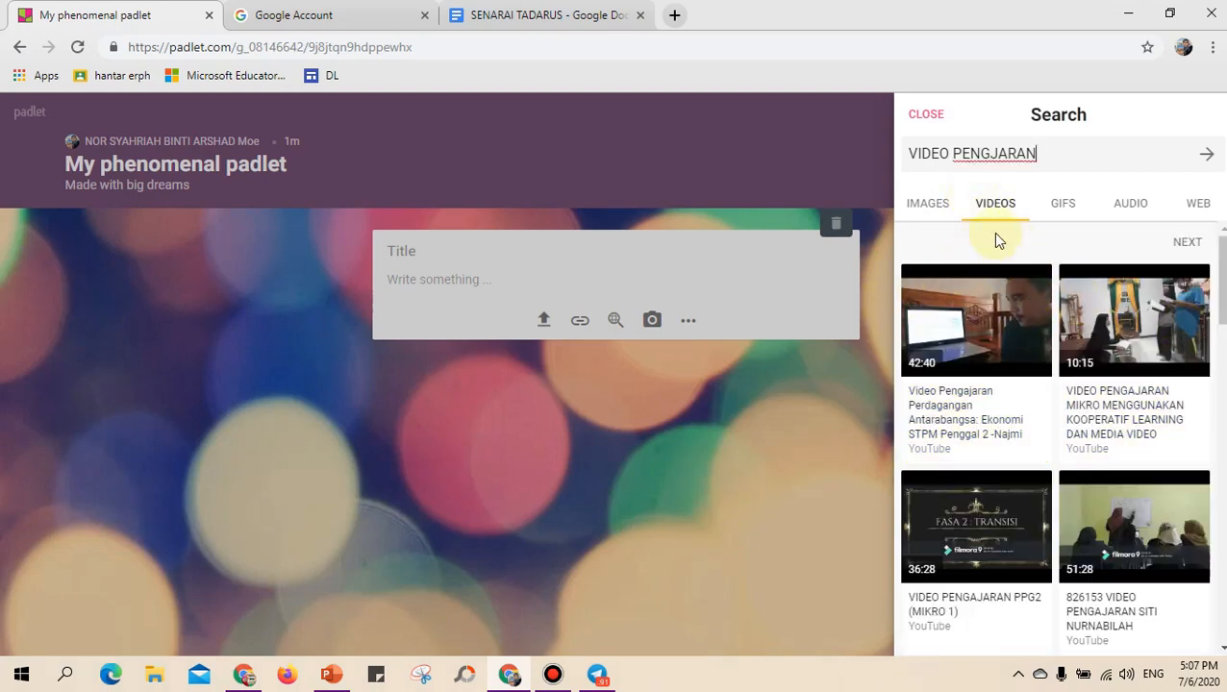
pyautogui.click(926, 116)
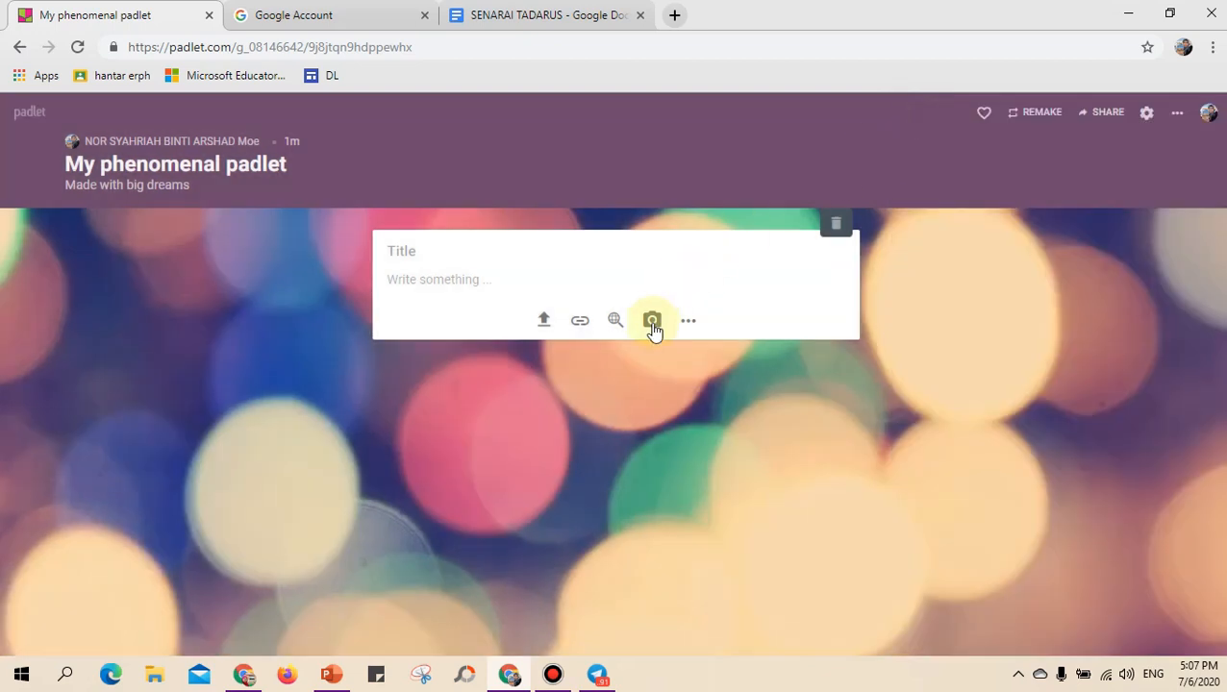
# Look over all attachment types available for the post, dismiss the empty post and start another blank one
pyautogui.click(685, 327)
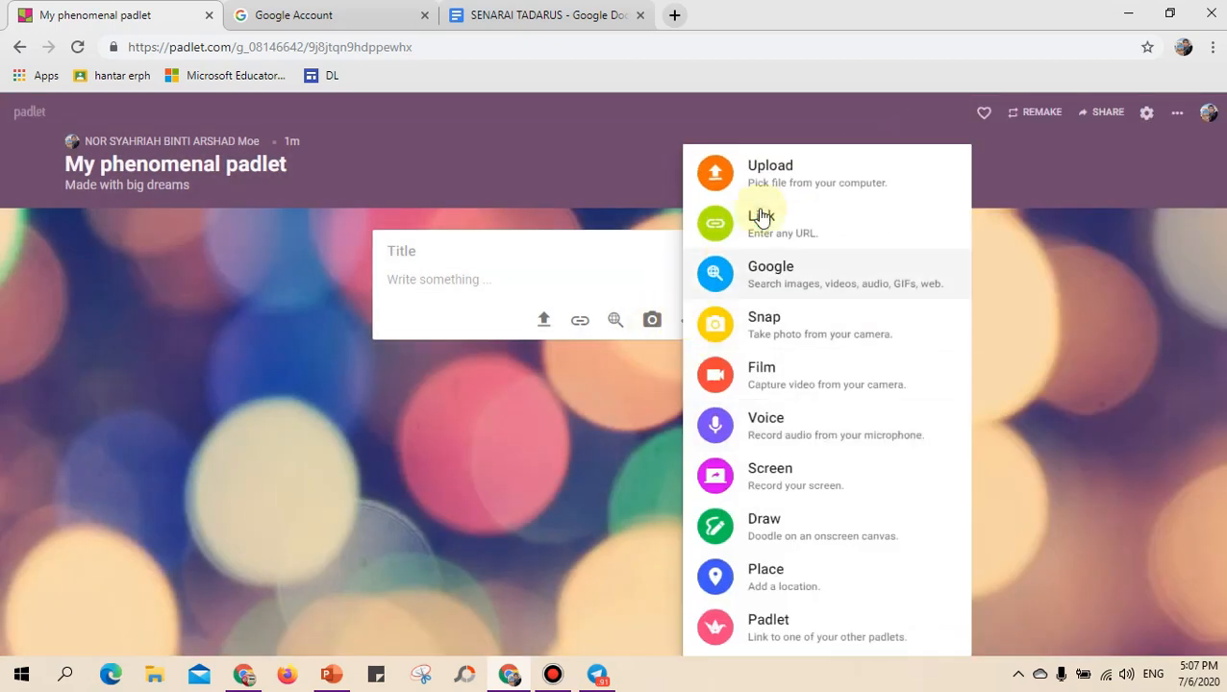
pyautogui.click(1049, 337)
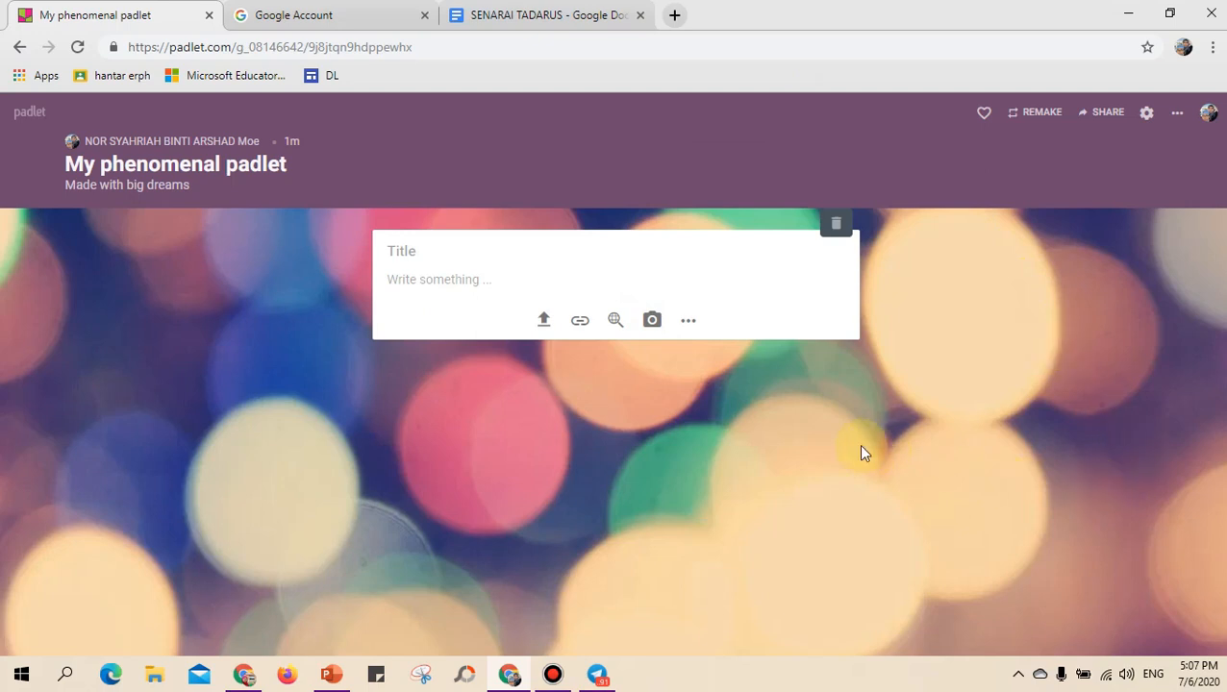
pyautogui.click(814, 451)
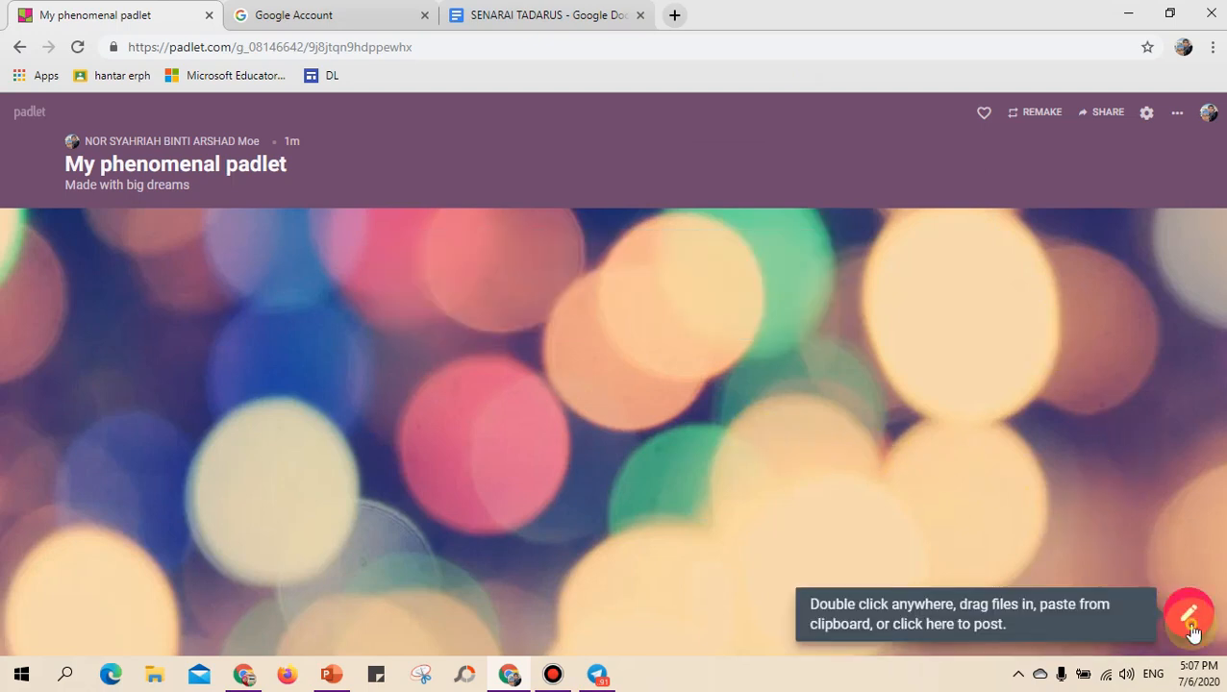
pyautogui.click(1191, 620)
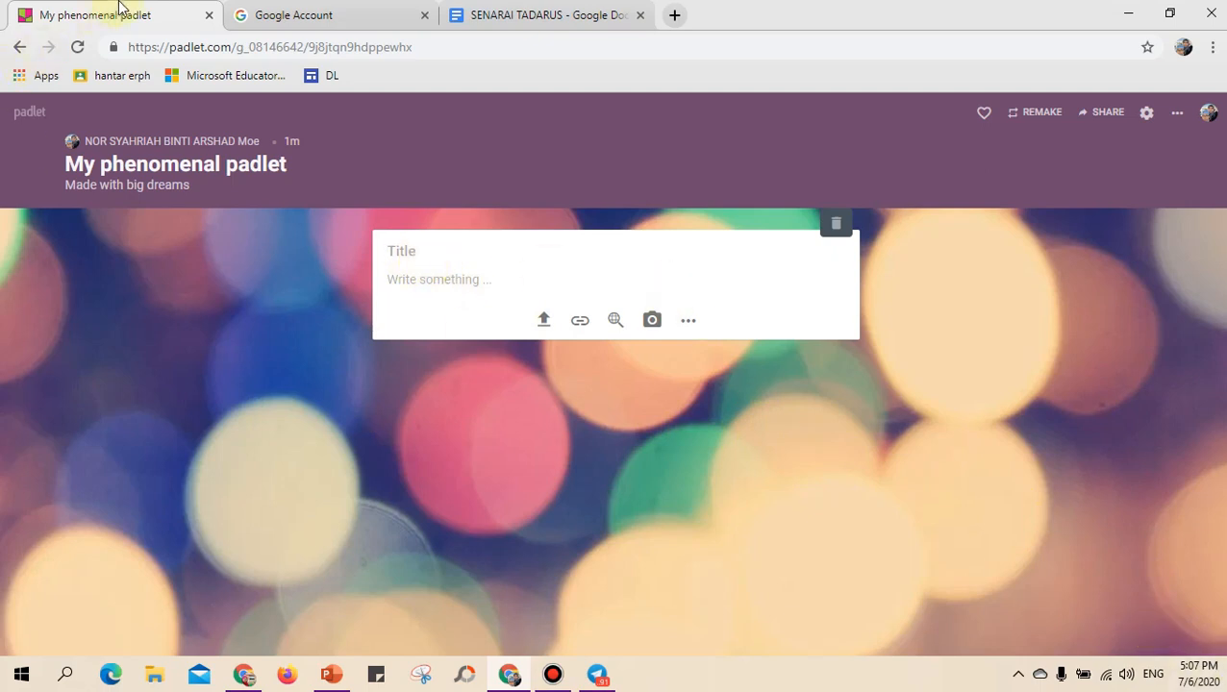
# Close the new padlet's tab and go to the Padlet dashboard from BAHAN JUALAN SETIAP KUMPULAN in the other Chrome window
pyautogui.click(210, 15)
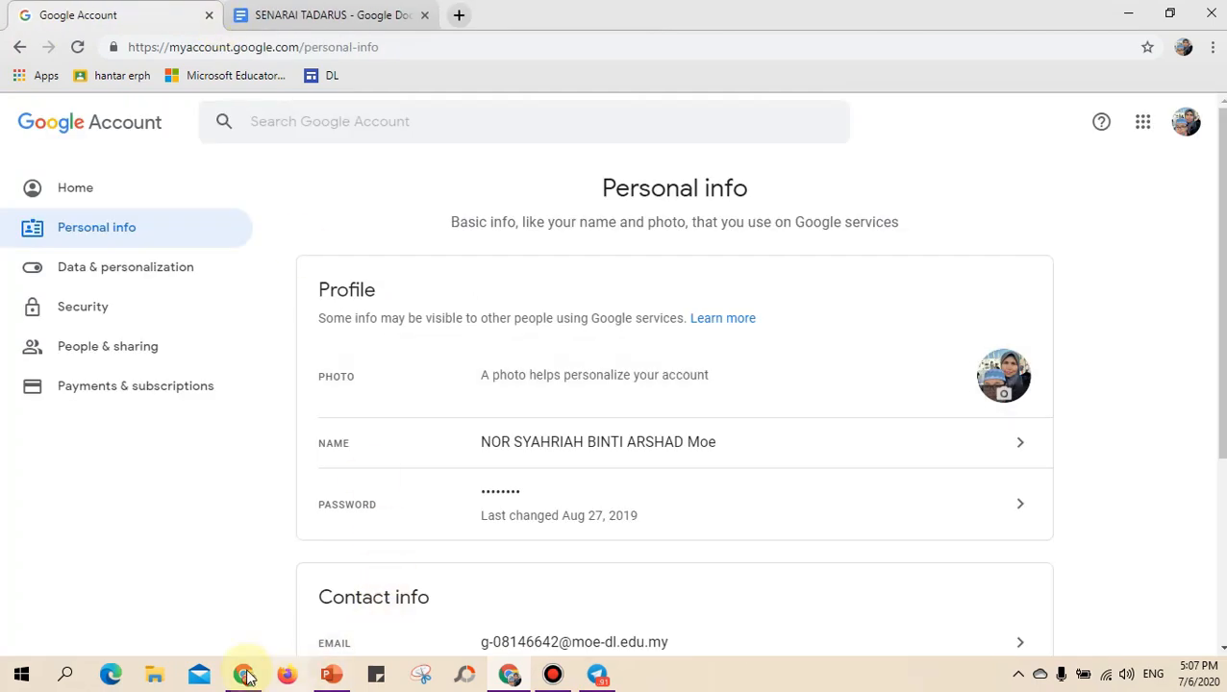
pyautogui.click(243, 674)
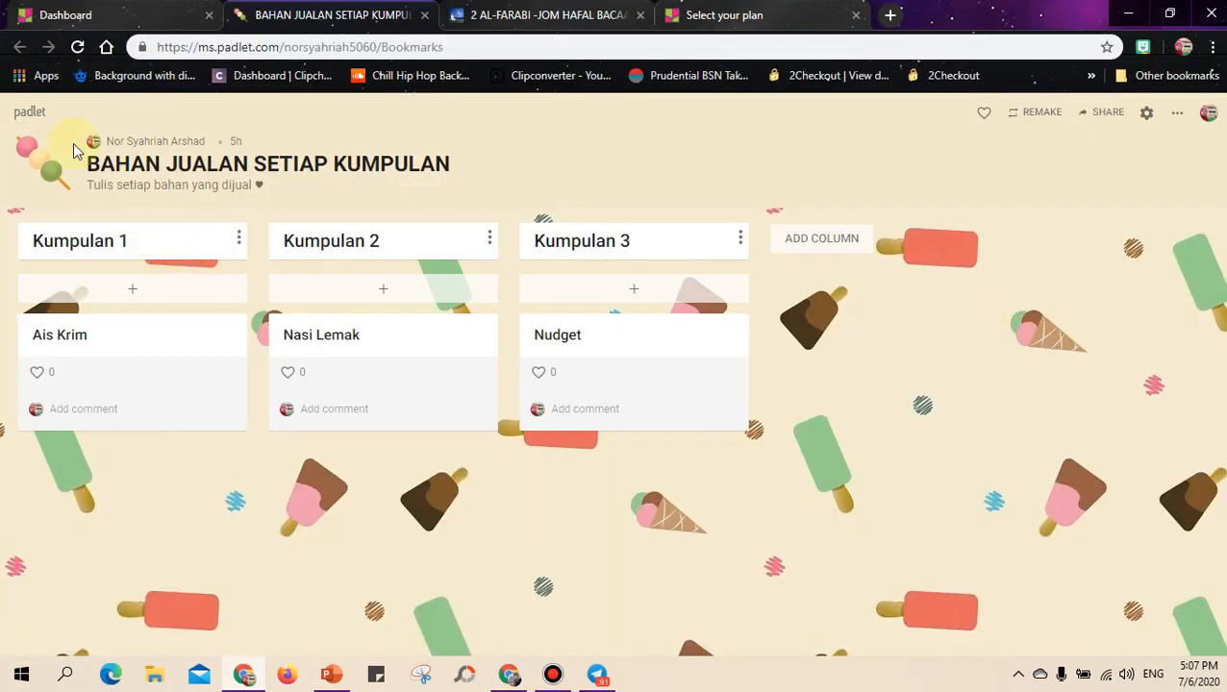
pyautogui.click(21, 114)
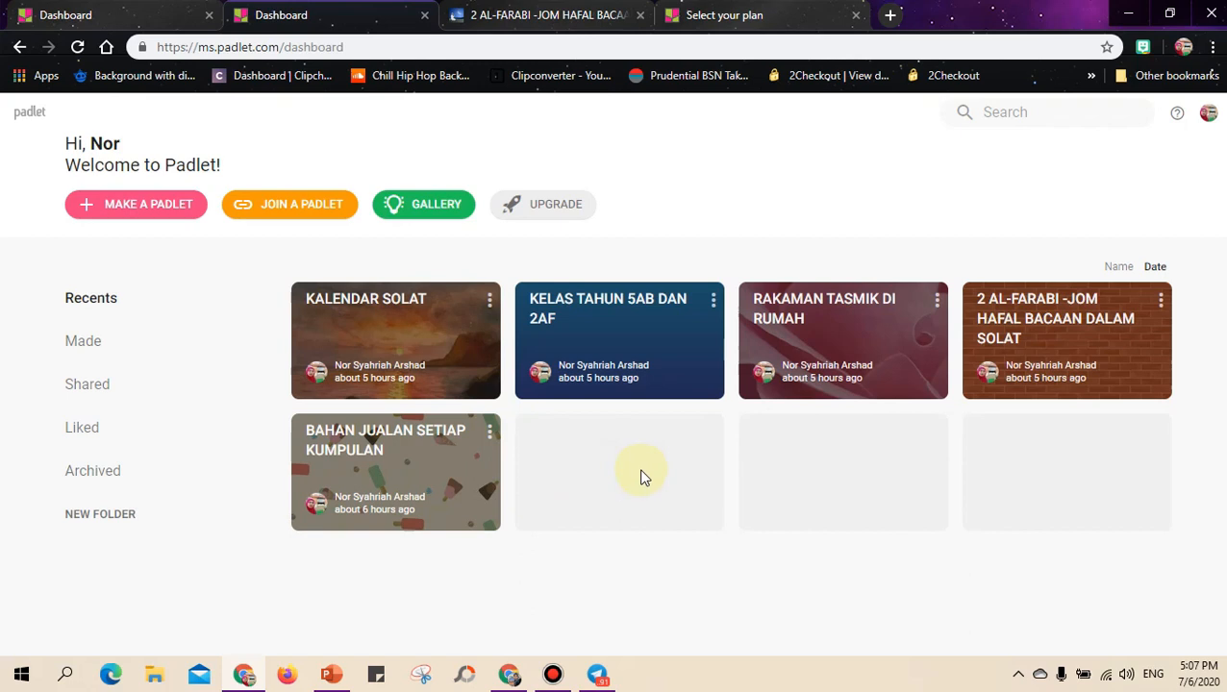
pyautogui.click(554, 675)
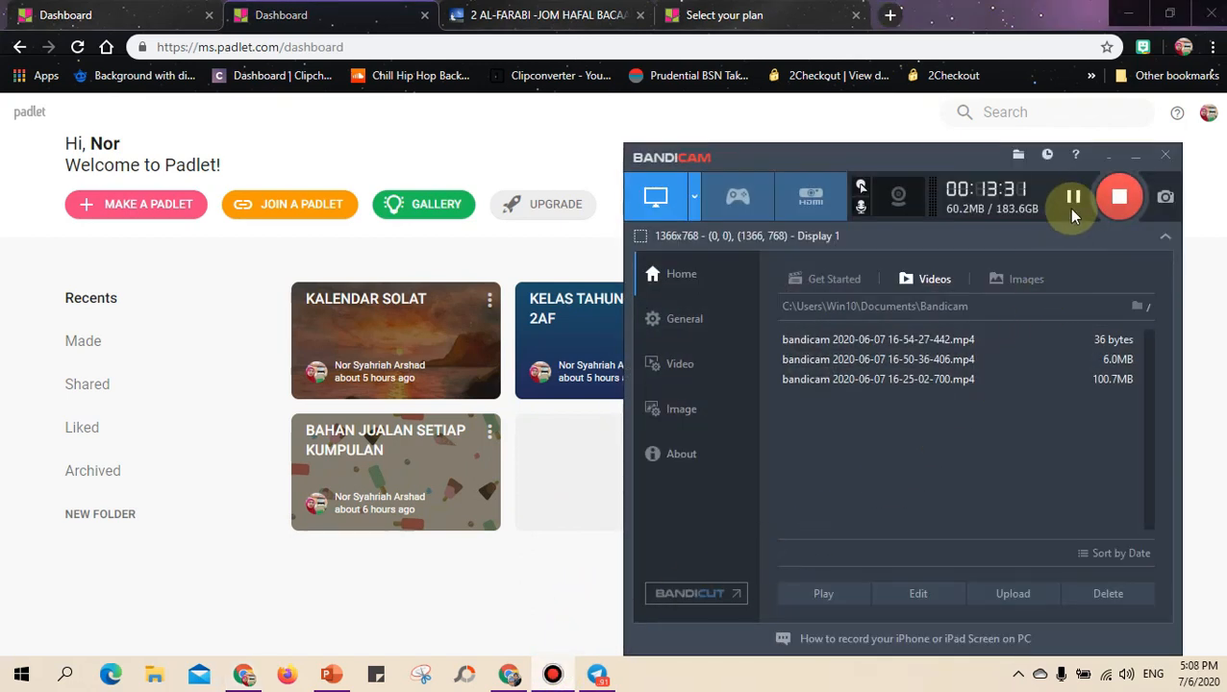
pyautogui.click(1073, 198)
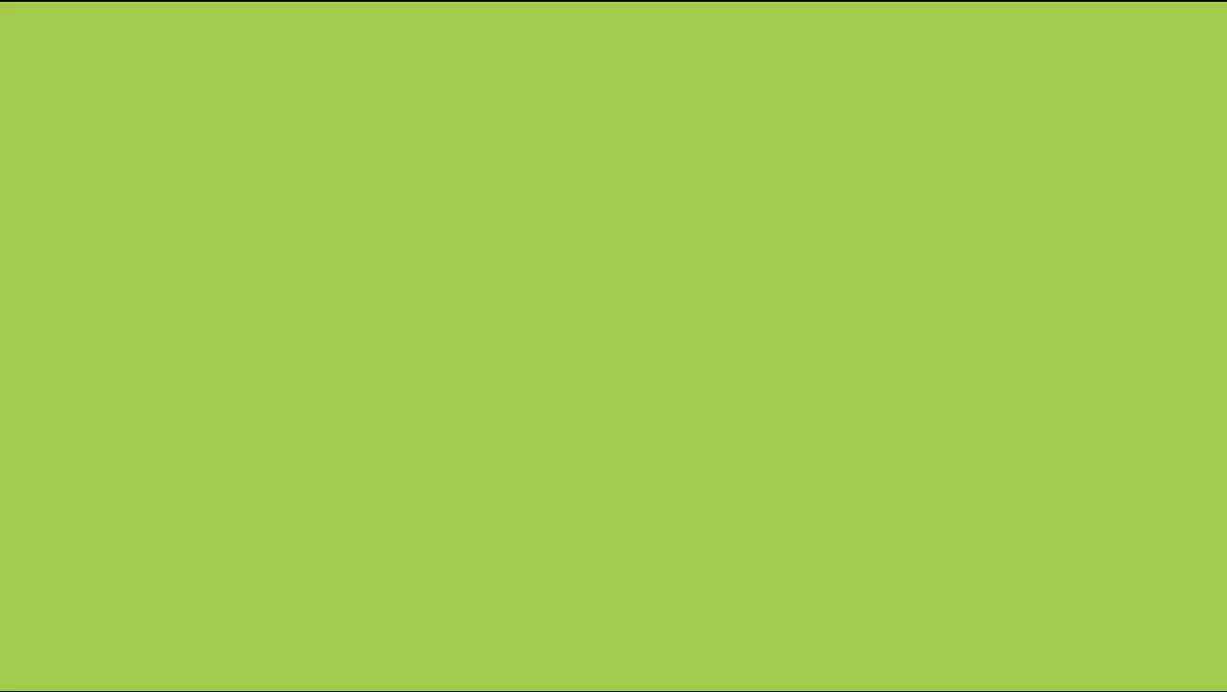